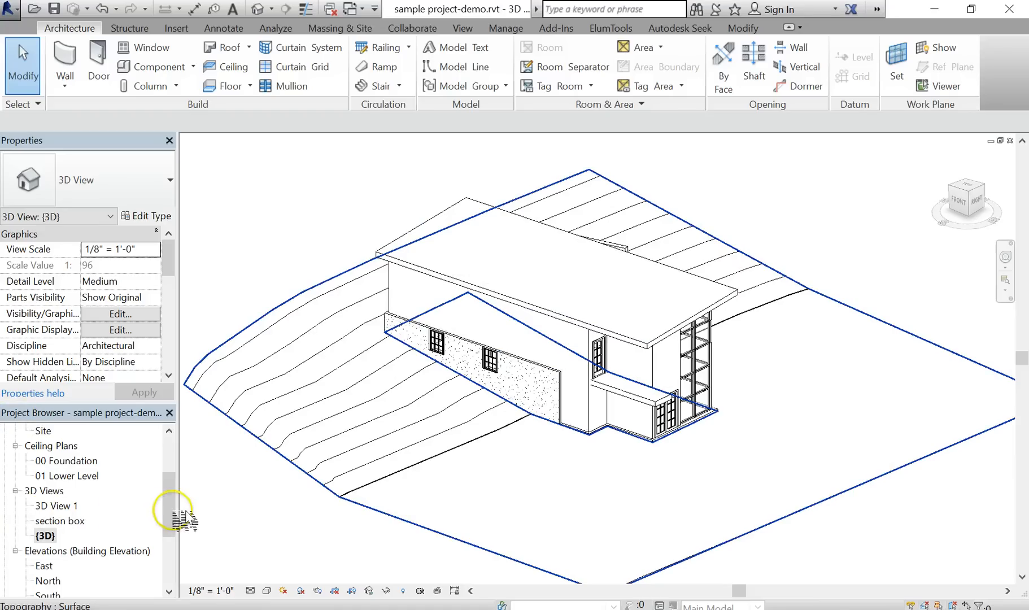
# Step: Open the 01 Lower Level floor plan and frame the building
pyautogui.moveTo(170, 472); pyautogui.dragTo(159, 455)
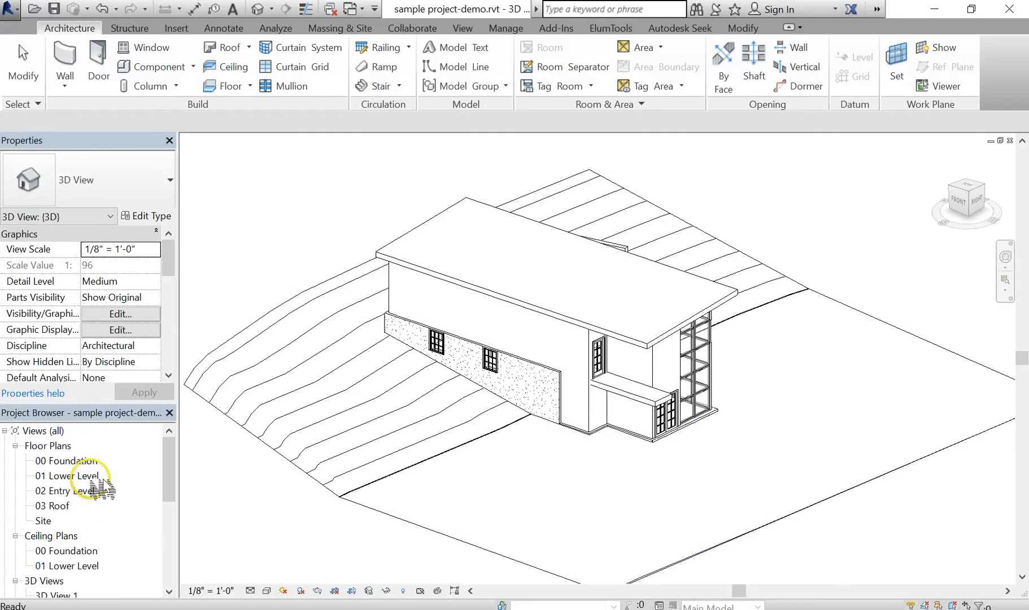
pyautogui.doubleClick(85, 476)
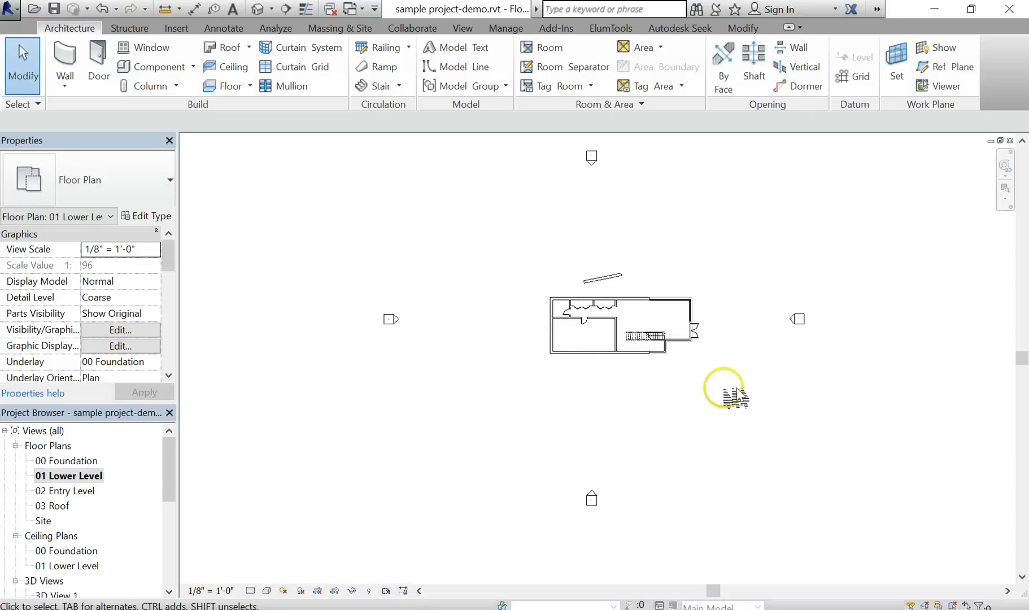
pyautogui.scroll(5, 655, 356)
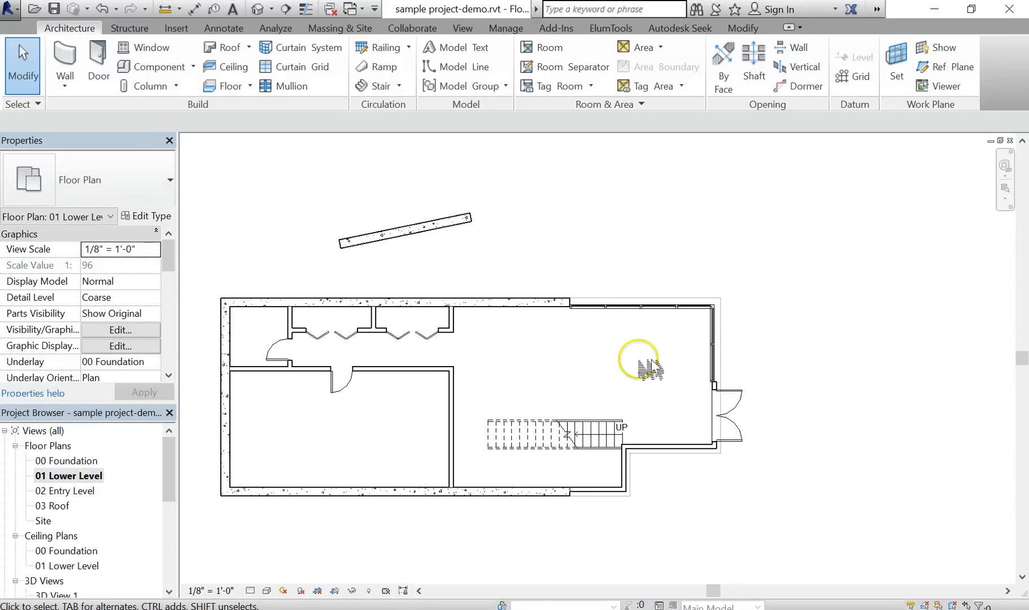
pyautogui.moveTo(650, 366); pyautogui.dragTo(739, 351, button='middle')
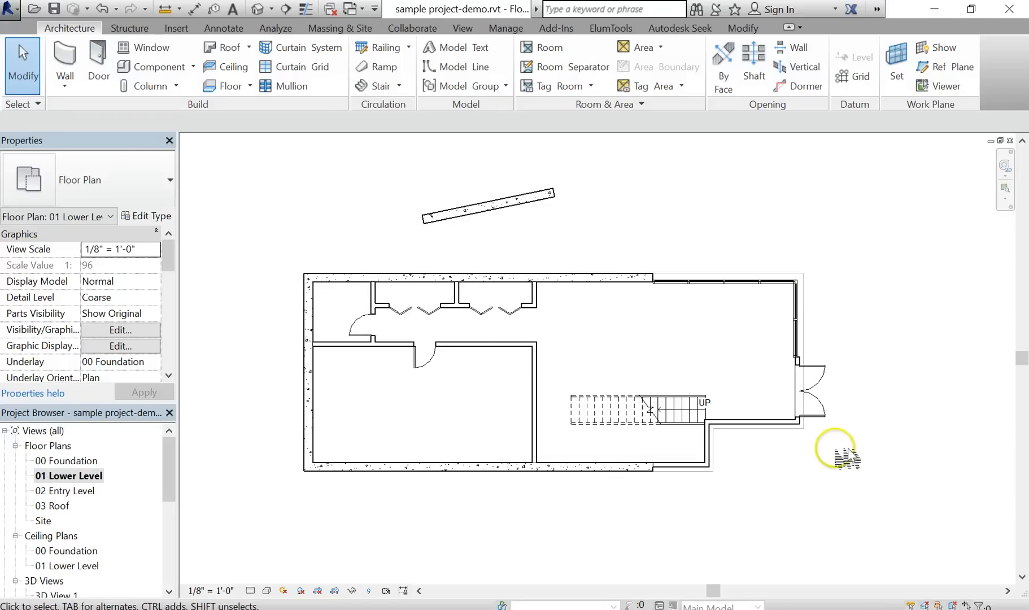
# Step: Draw a horizontal grid line from right to left across the whole building, just inside the upper exterior wall
pyautogui.click(865, 80)
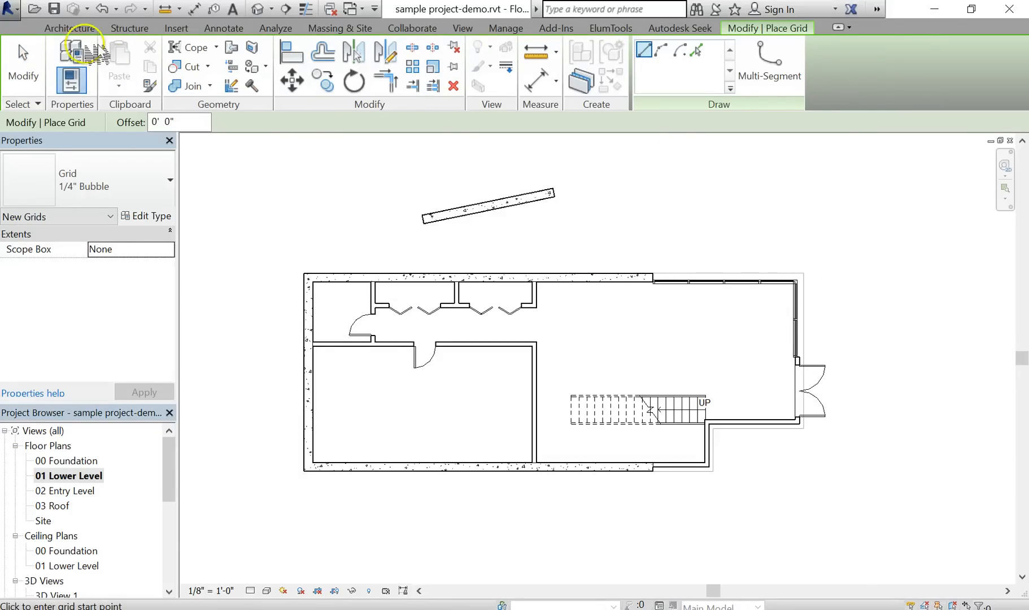
pyautogui.click(69, 27)
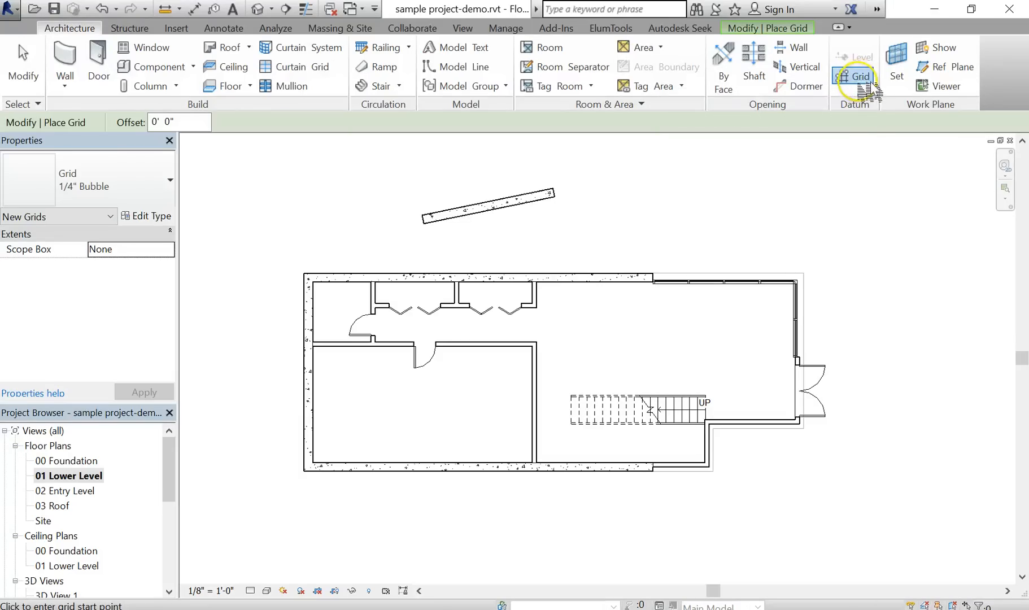
pyautogui.click(830, 293)
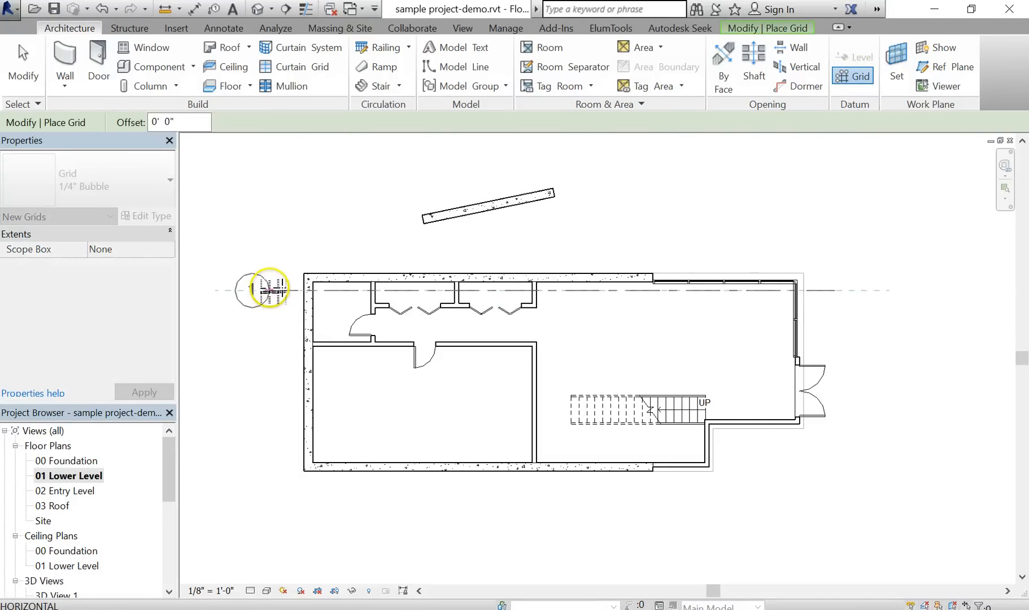
pyautogui.click(270, 290)
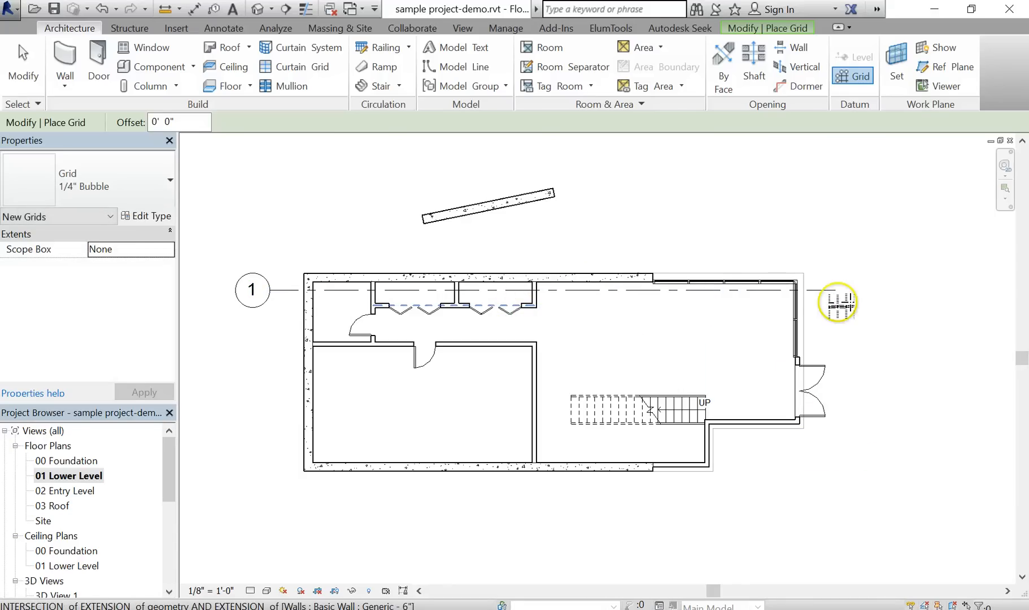
pyautogui.press('Escape')
# Step: Switch grid 1's bubble from the left end of the line to the right end
pyautogui.click(825, 290)
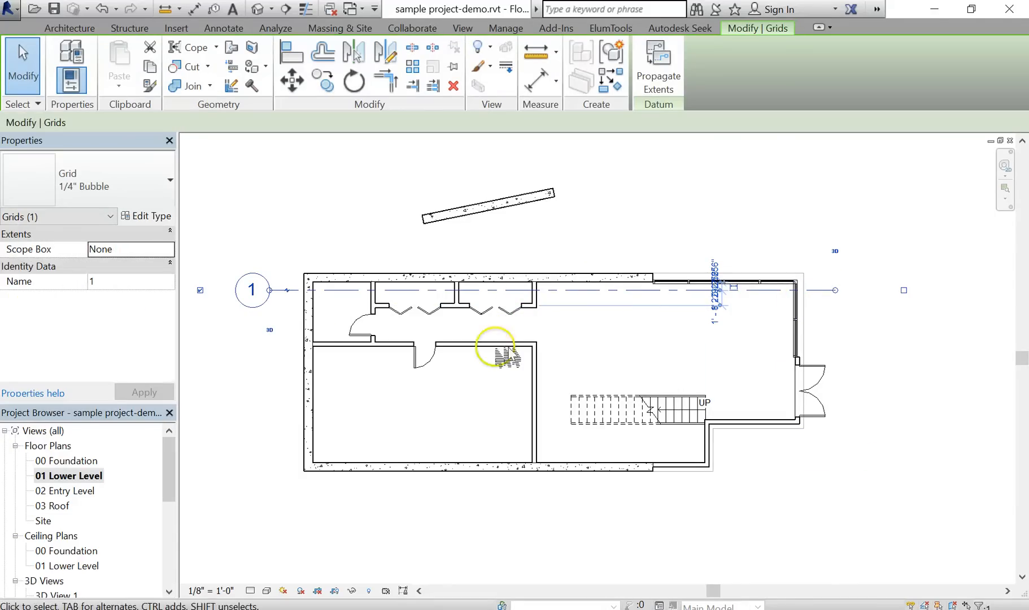
pyautogui.click(263, 295)
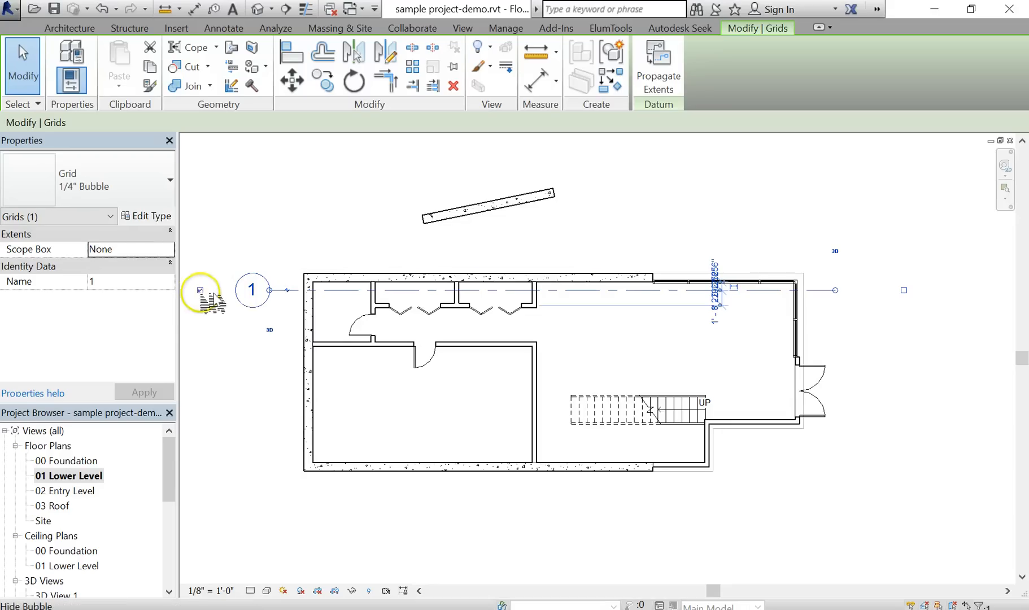
pyautogui.click(904, 291)
pyautogui.click(926, 388)
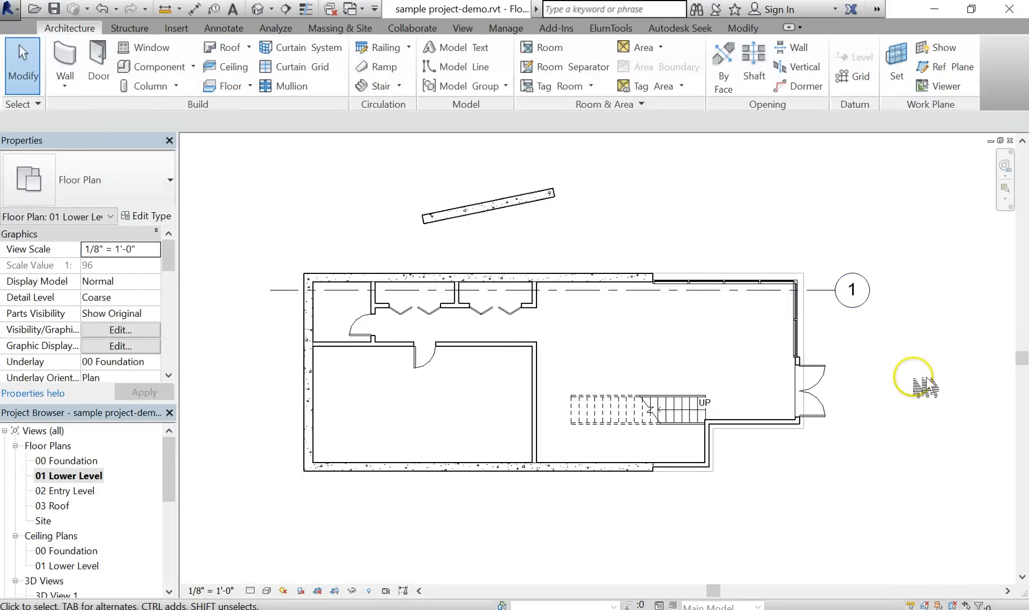
# Step: Copy grid 1 downward so that the new horizontal grid runs through the stair and the lower part of the double door
pyautogui.click(837, 301)
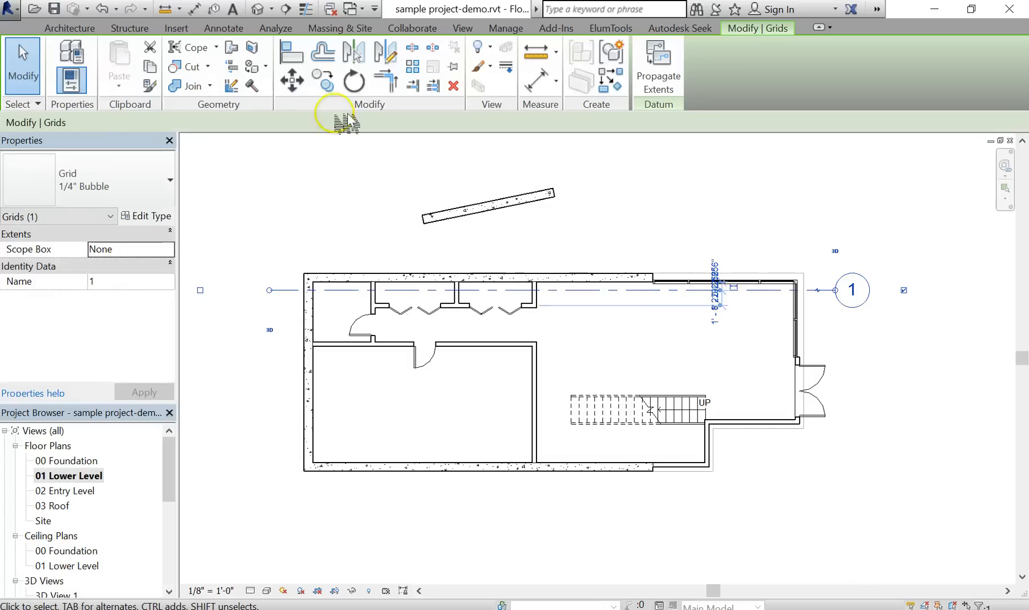
pyautogui.click(919, 379)
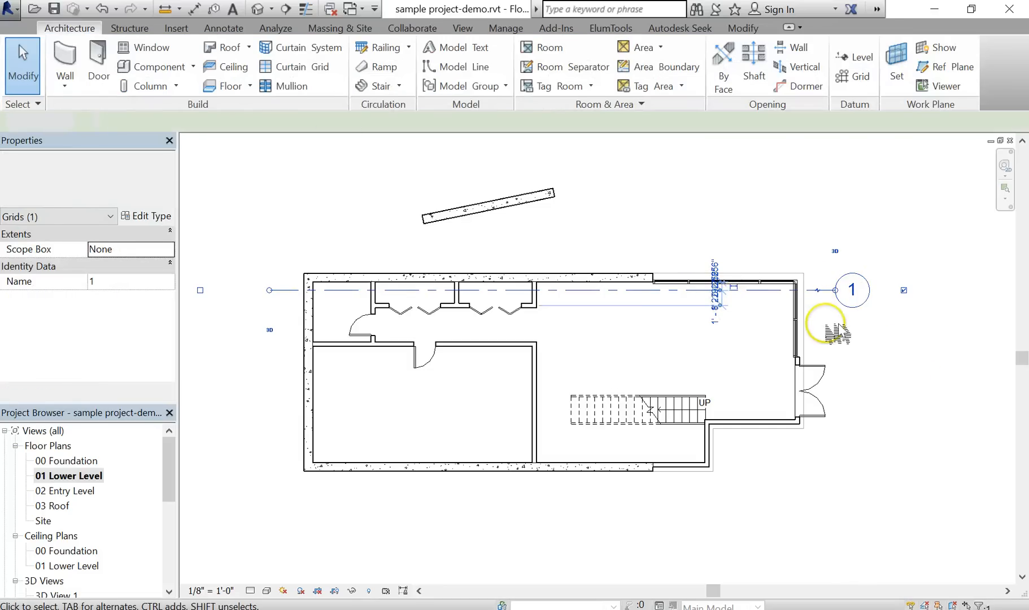
pyautogui.click(823, 292)
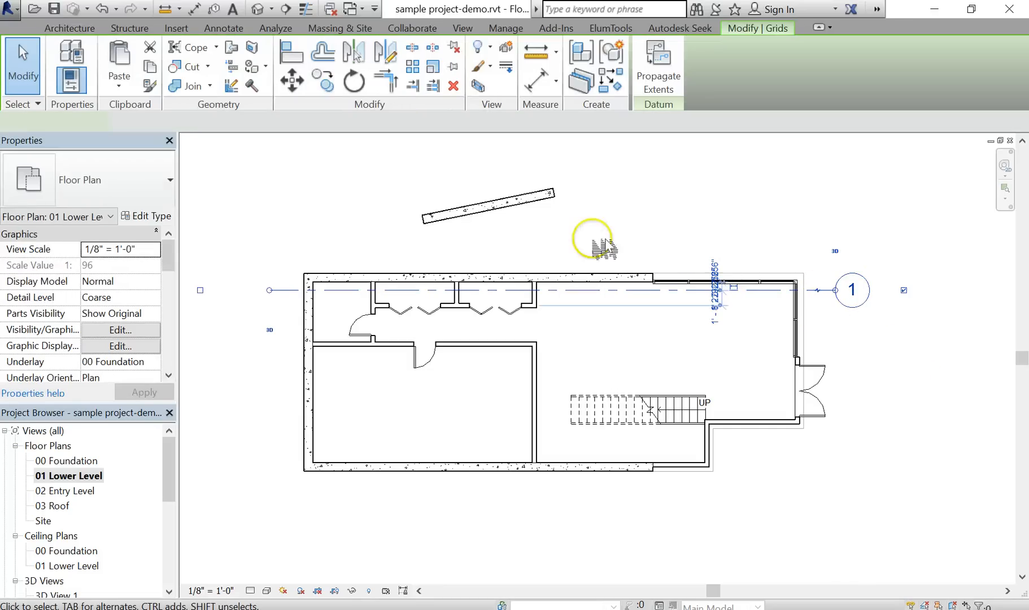
pyautogui.click(322, 80)
pyautogui.click(834, 294)
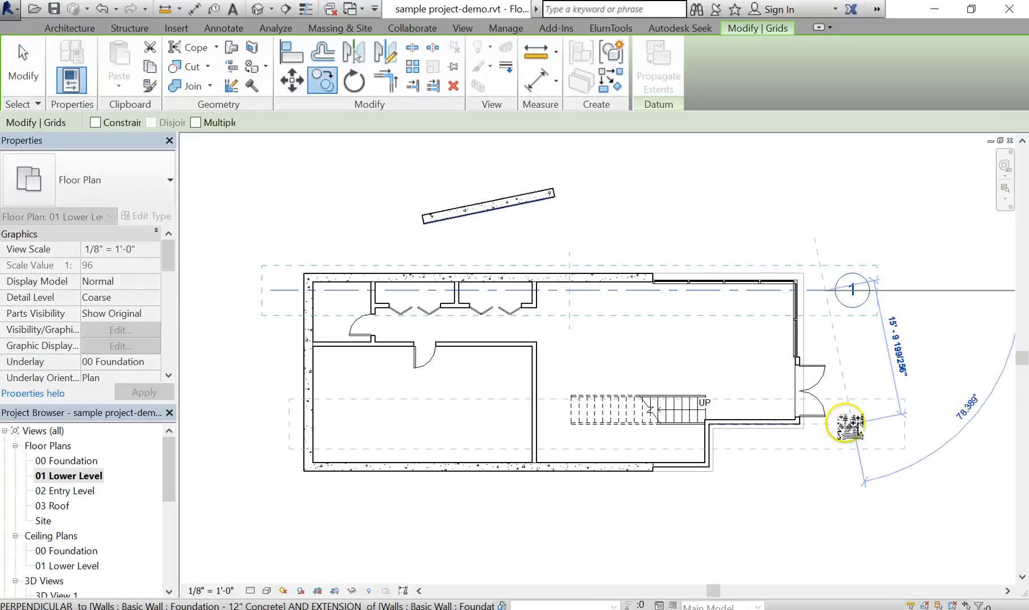
pyautogui.scroll(4, 844, 426)
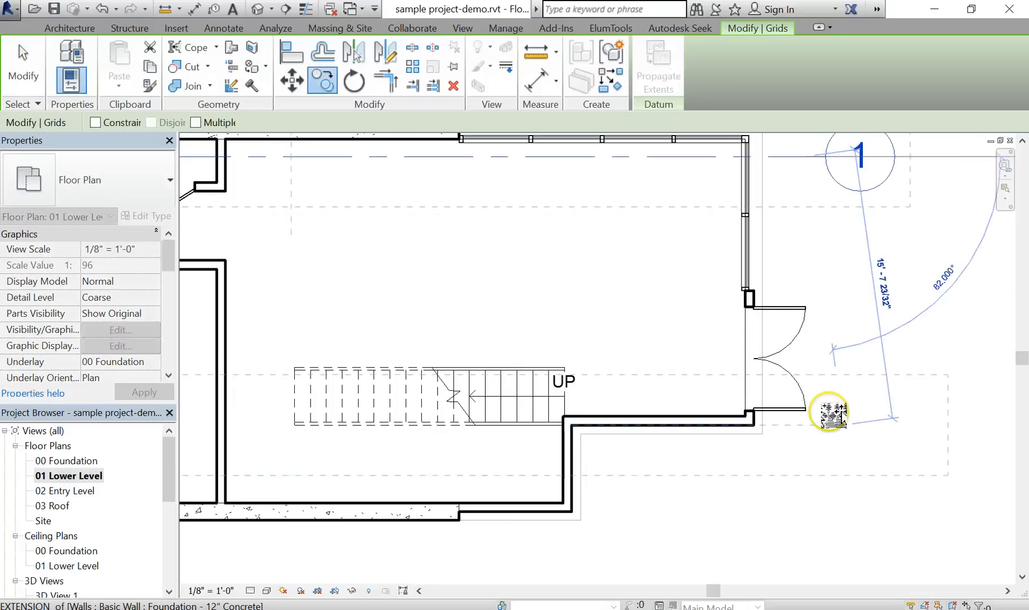
pyautogui.click(804, 391)
pyautogui.scroll(-3, 839, 420)
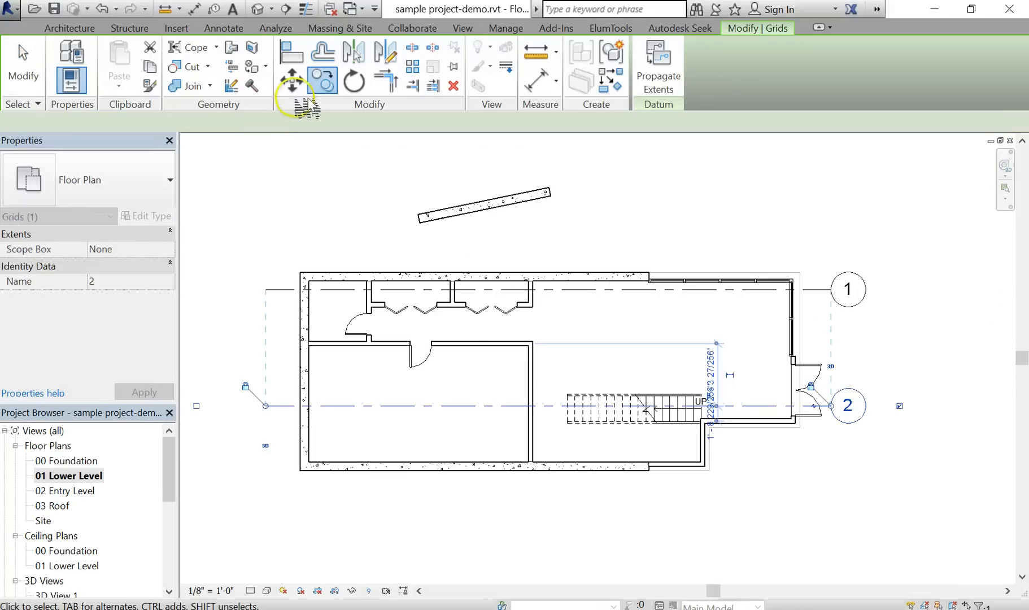
# Step: Copy grid 2 downward to place another horizontal grid just inside the lower exterior wall
pyautogui.click(322, 80)
pyautogui.click(548, 407)
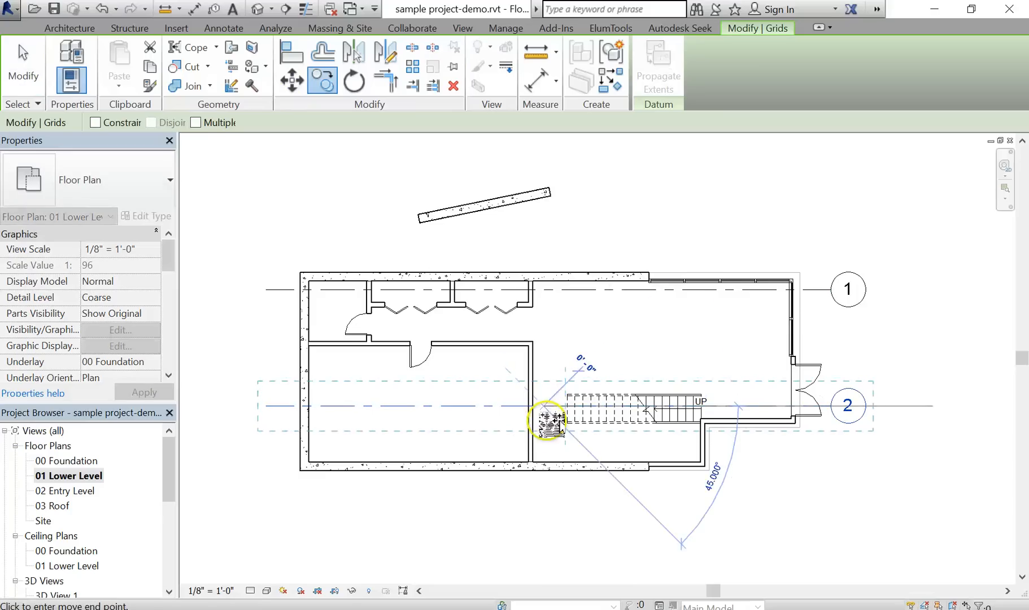
pyautogui.click(549, 452)
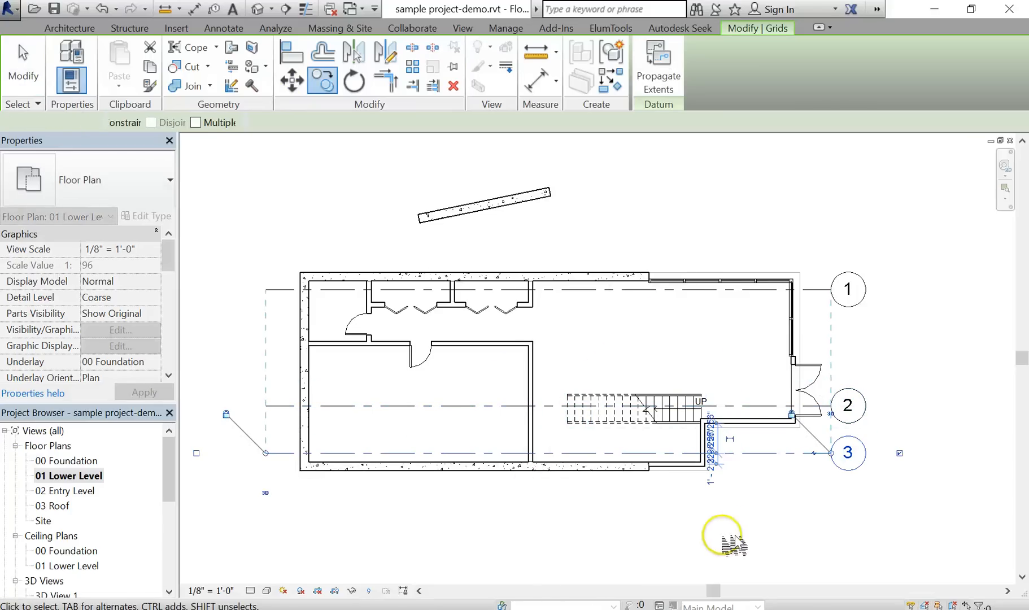
pyautogui.moveTo(723, 506); pyautogui.dragTo(716, 500, button='middle')
pyautogui.press('Escape')
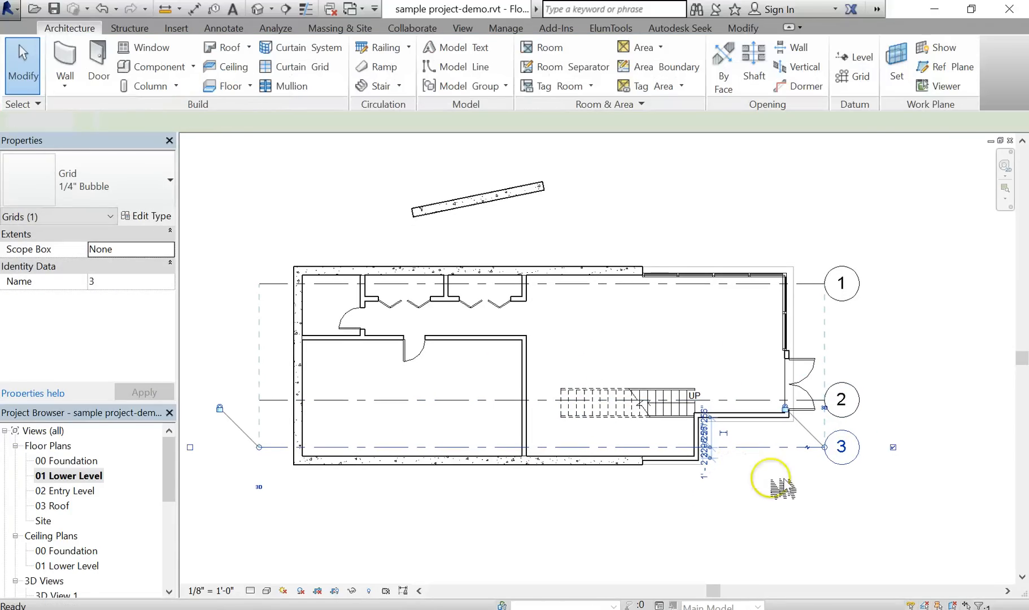
pyautogui.scroll(-1, 813, 418)
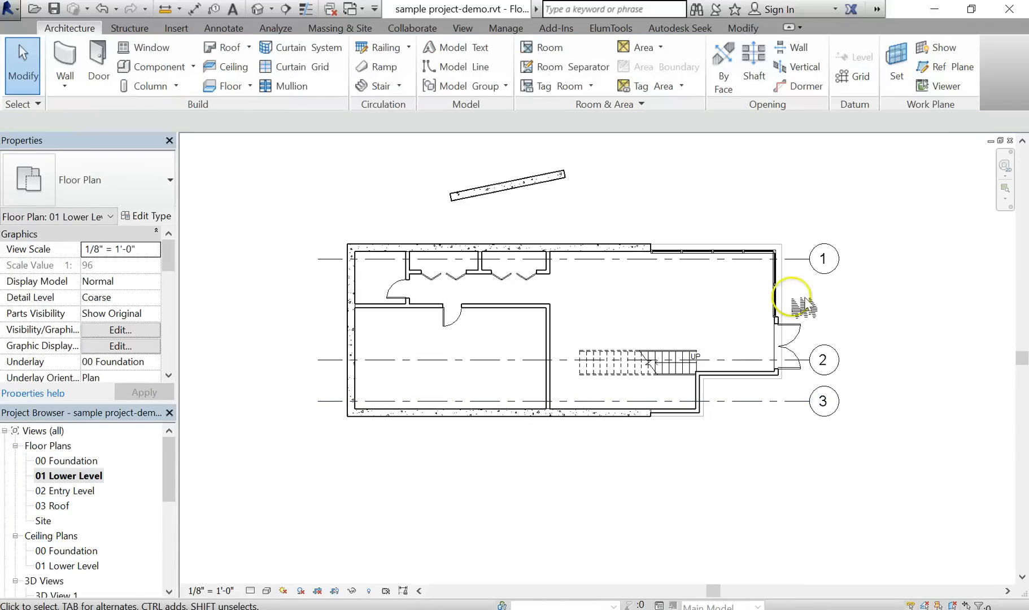
# Step: Draw a vertical grid line upward along the storefront curtain wall at the building's right end, extending beyond the building at both ends
pyautogui.scroll(2, 802, 302)
pyautogui.moveTo(818, 293); pyautogui.dragTo(791, 282, button='middle')
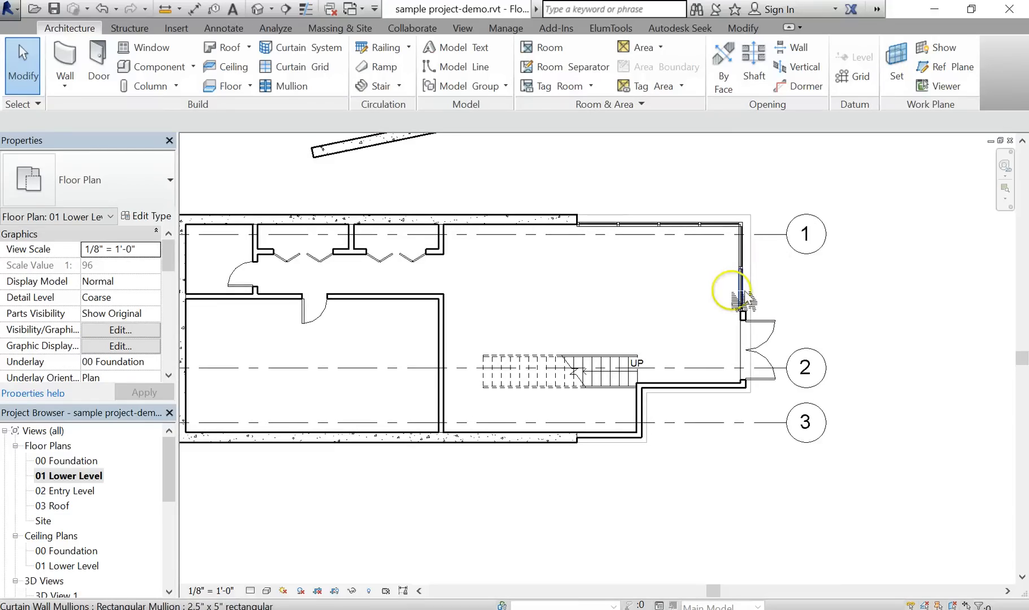
pyautogui.click(856, 77)
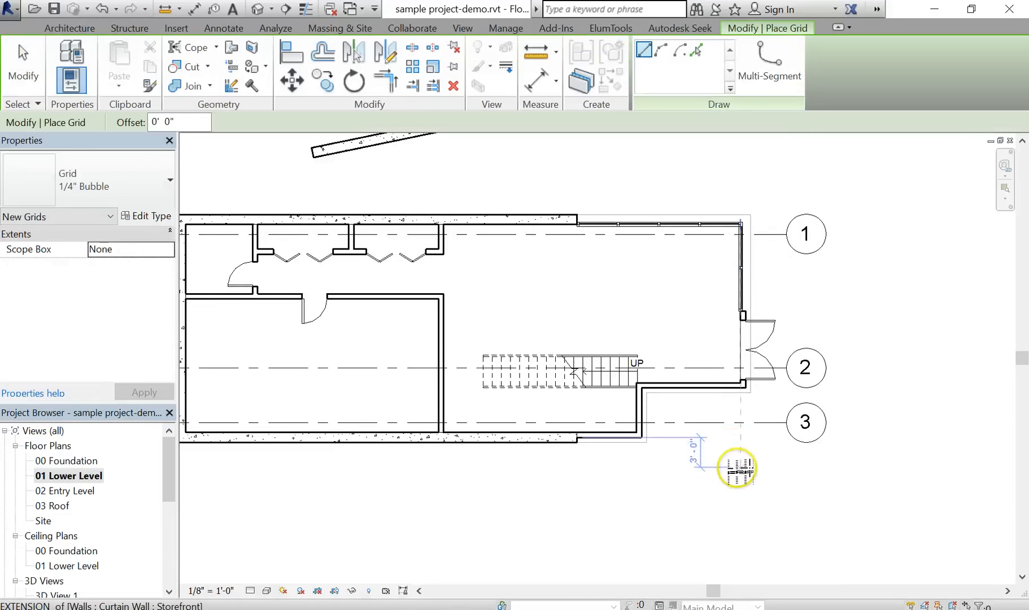
pyautogui.click(739, 467)
pyautogui.click(740, 170)
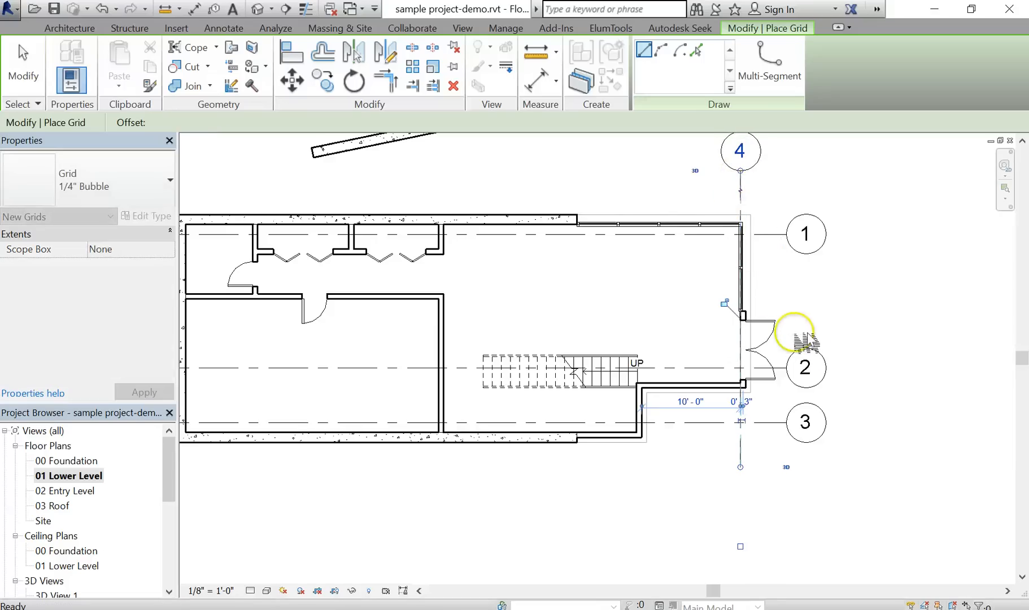
pyautogui.scroll(-1, 762, 234)
pyautogui.press('Escape')
pyautogui.press('Escape')
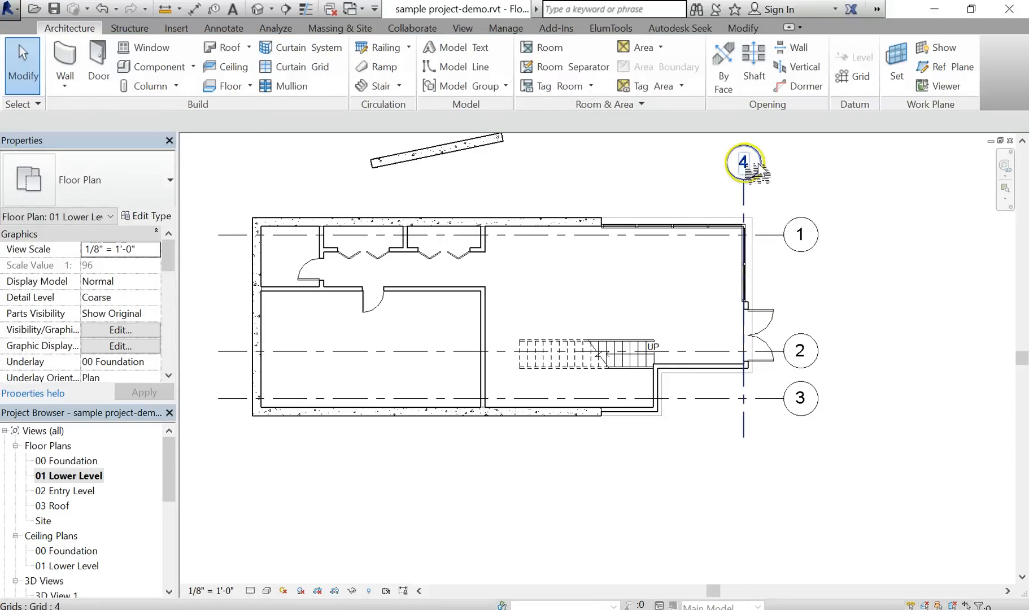
# Step: Rename the vertical grid line at the storefront wall as A
pyautogui.click(746, 162)
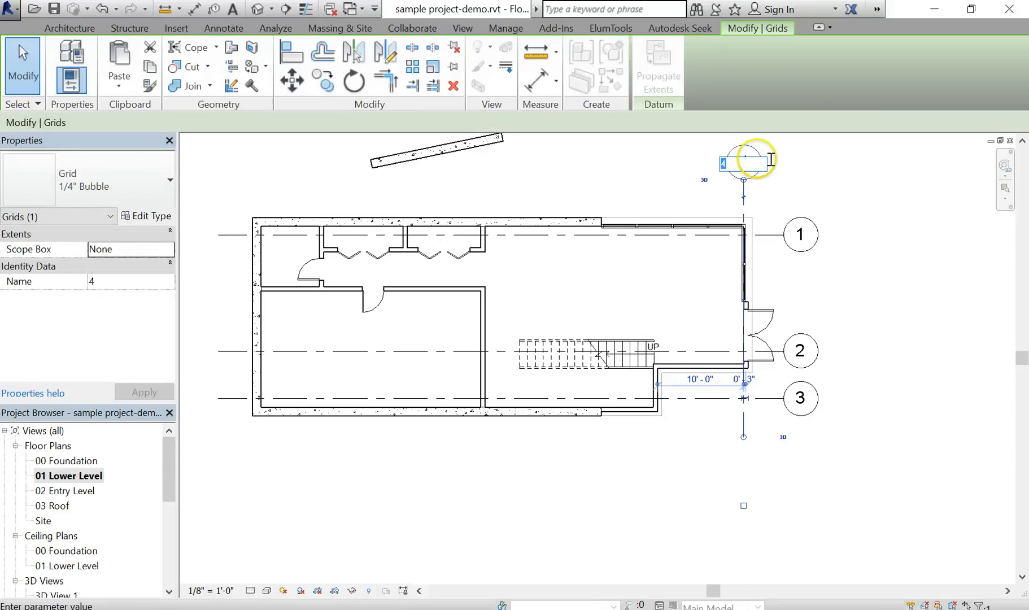
pyautogui.press('Return')
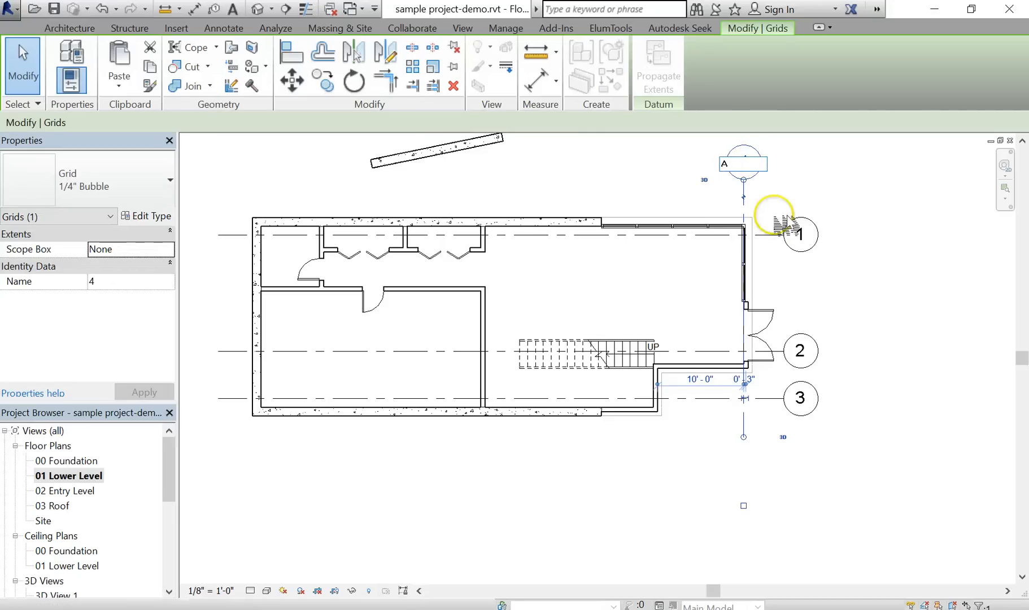
pyautogui.press('Escape')
# Step: Copy grid A horizontally to the left to place a vertical grid through the stair's UP end
pyautogui.click(744, 195)
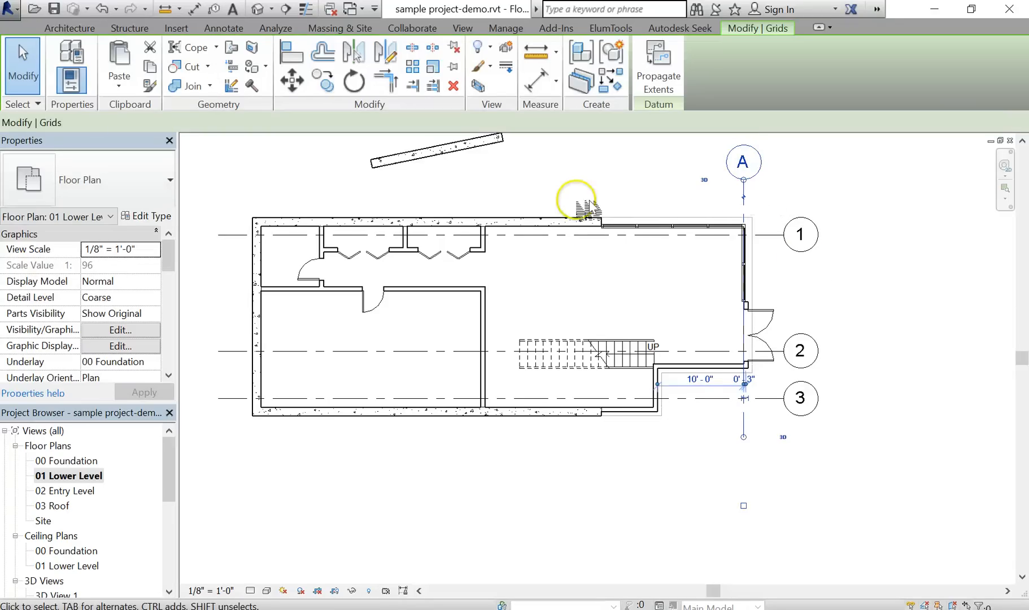
pyautogui.press('c')
pyautogui.press('c')
pyautogui.click(746, 192)
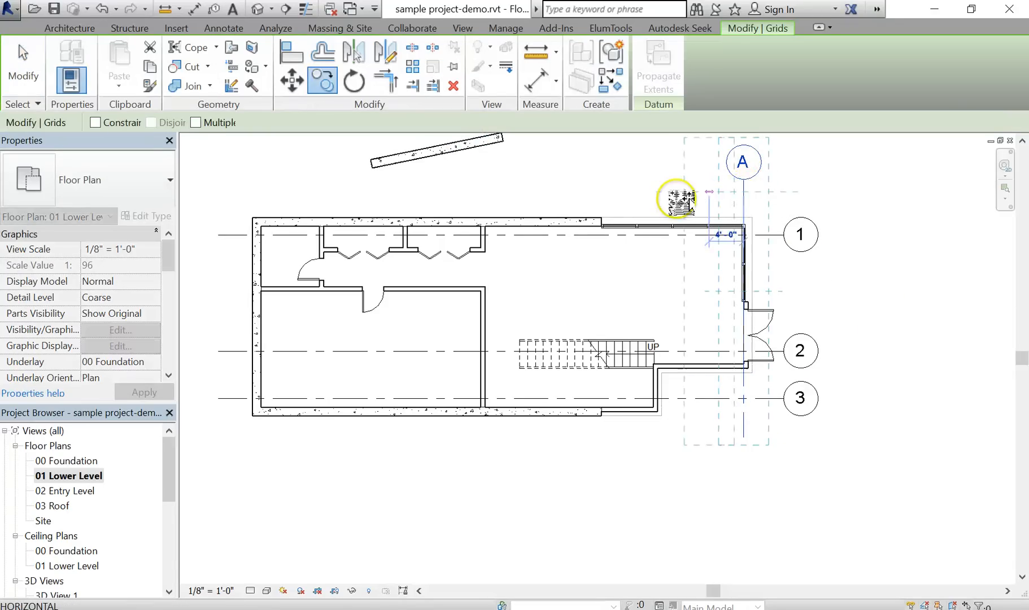
pyautogui.click(649, 193)
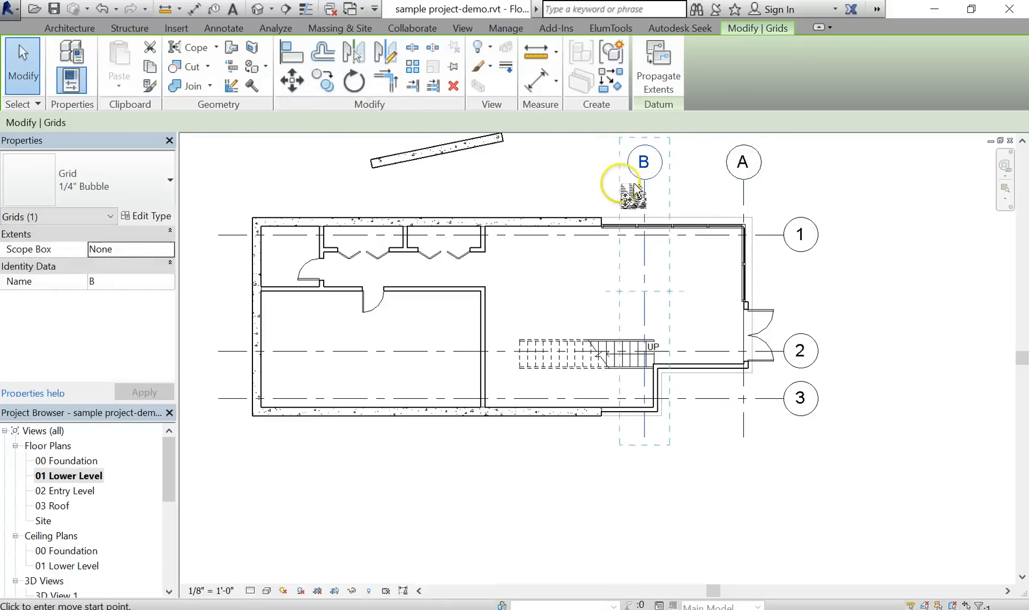
# Step: Copy grid B horizontally to the left, placing the new vertical grid just right of the long interior partition
pyautogui.press('c')
pyautogui.press('c')
pyautogui.click(632, 186)
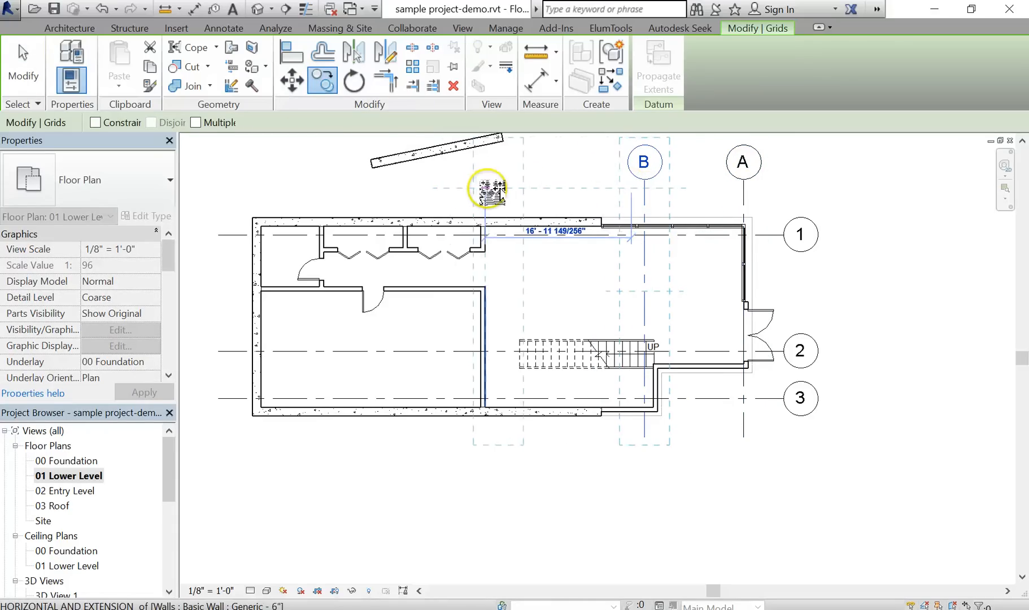
pyautogui.click(481, 187)
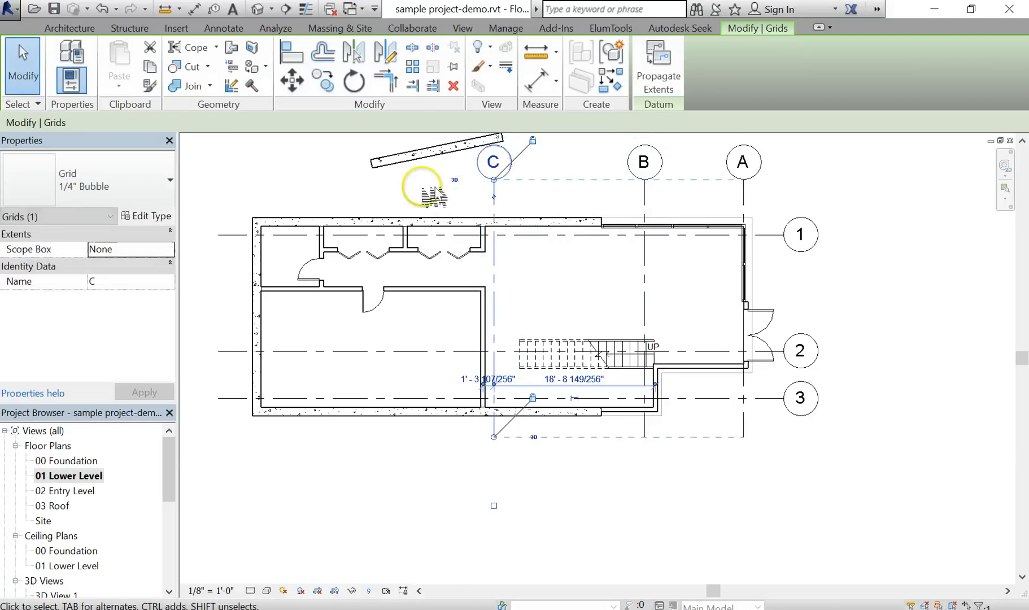
# Step: Copy grid C about 25'-6" to the left to place a vertical grid just inside the left exterior wall
pyautogui.click(322, 80)
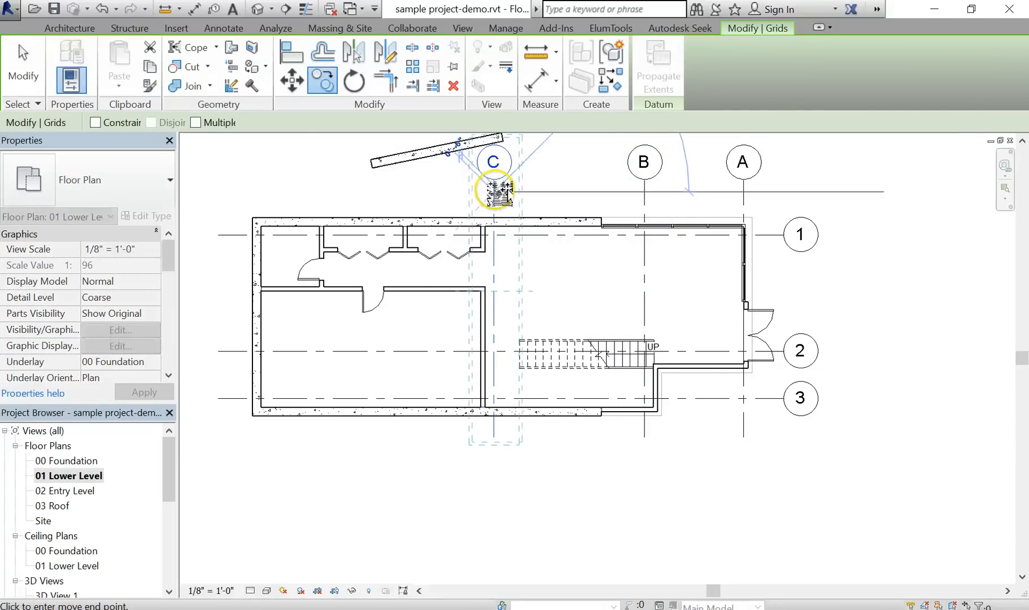
pyautogui.click(493, 186)
pyautogui.click(275, 193)
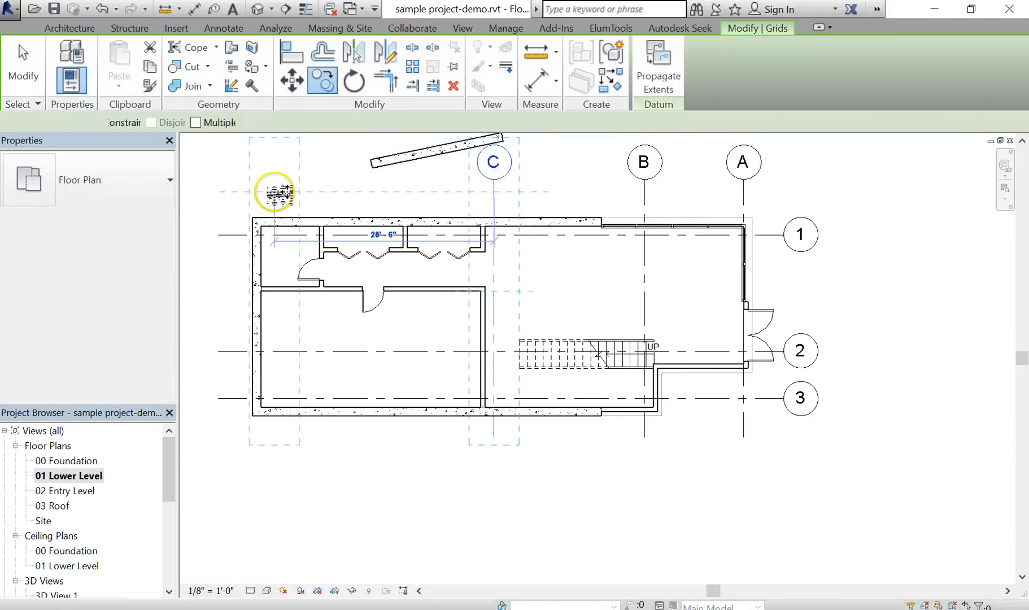
pyautogui.scroll(-2, 593, 339)
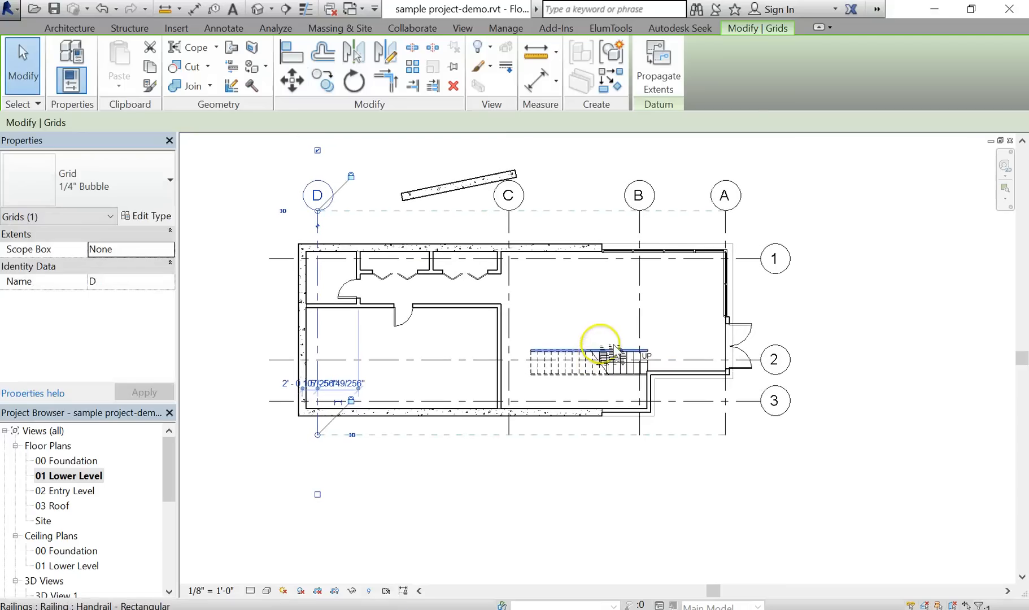
# Step: Select grid 1 and move its temporary dimension's witness line to the interior face of the upper concrete wall
pyautogui.press('Escape')
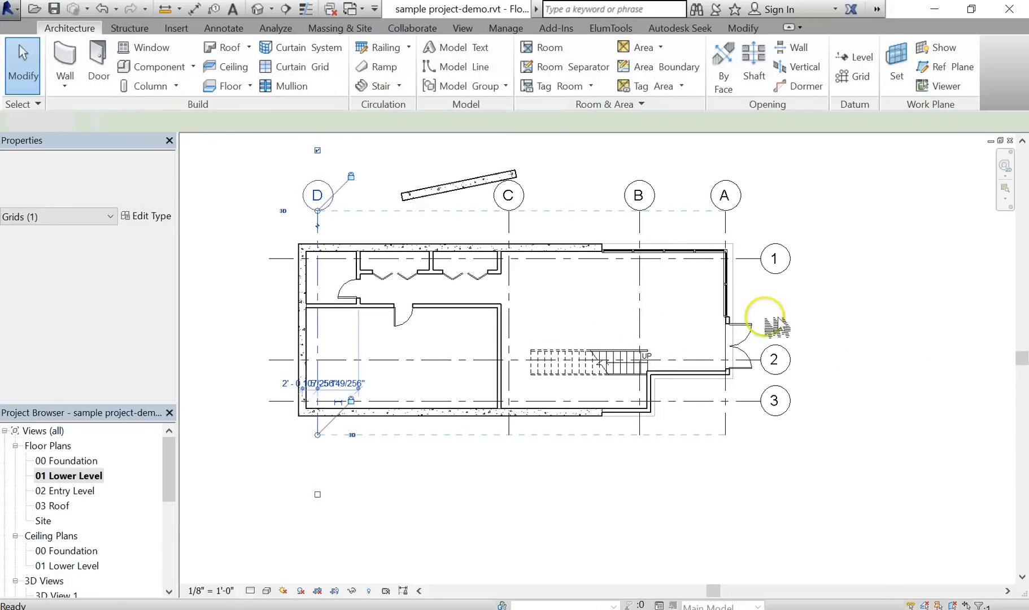
pyautogui.scroll(2, 299, 291)
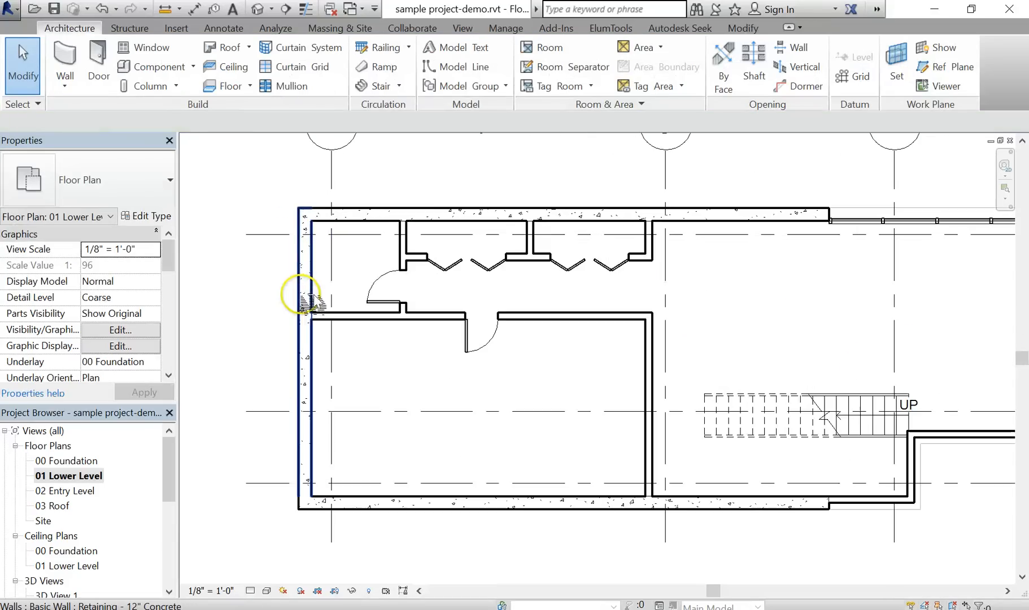
pyautogui.scroll(-1, 301, 303)
pyautogui.moveTo(308, 302); pyautogui.dragTo(308, 342, button='middle')
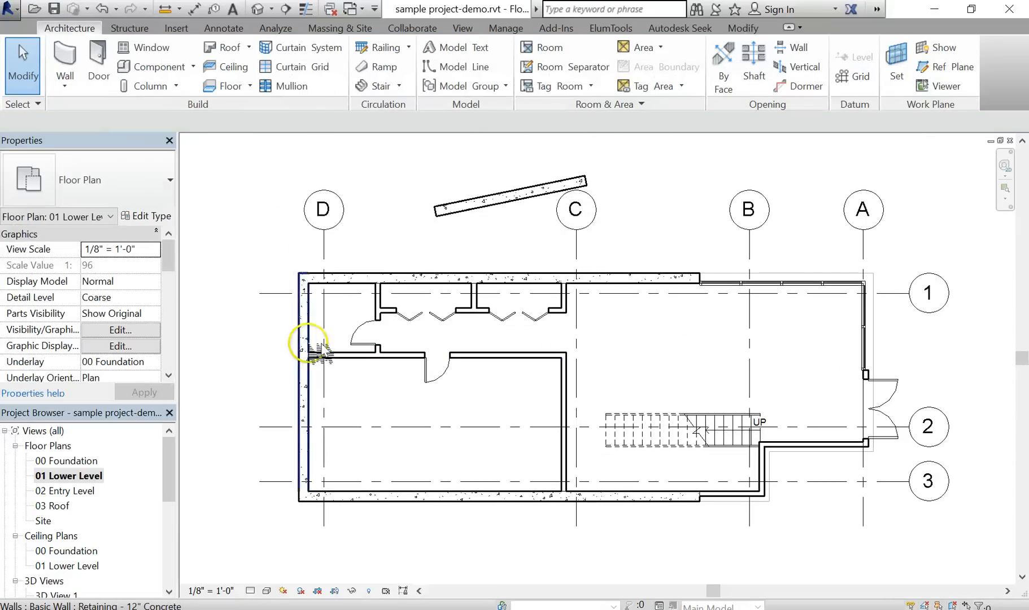
pyautogui.click(641, 294)
pyautogui.scroll(4, 784, 299)
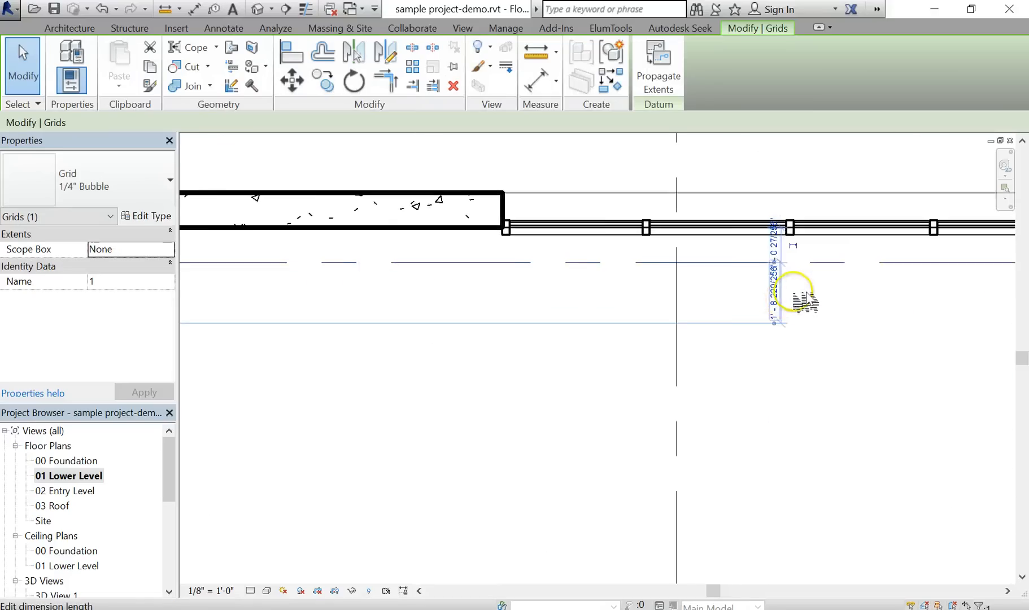
pyautogui.moveTo(794, 292); pyautogui.dragTo(552, 314, button='middle')
pyautogui.scroll(-5, 551, 307)
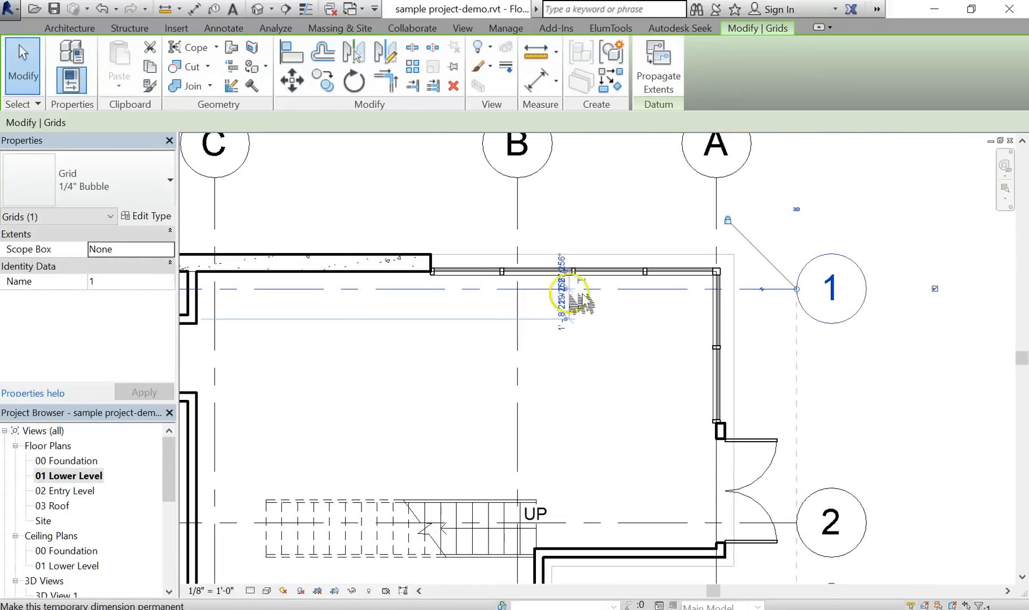
pyautogui.scroll(1, 580, 296)
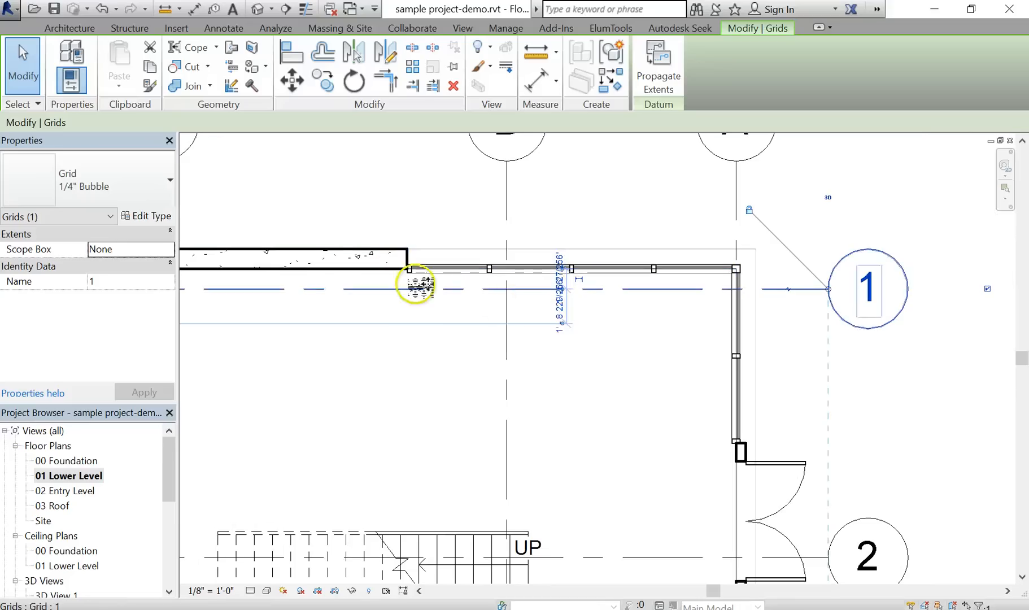
pyautogui.scroll(2, 581, 294)
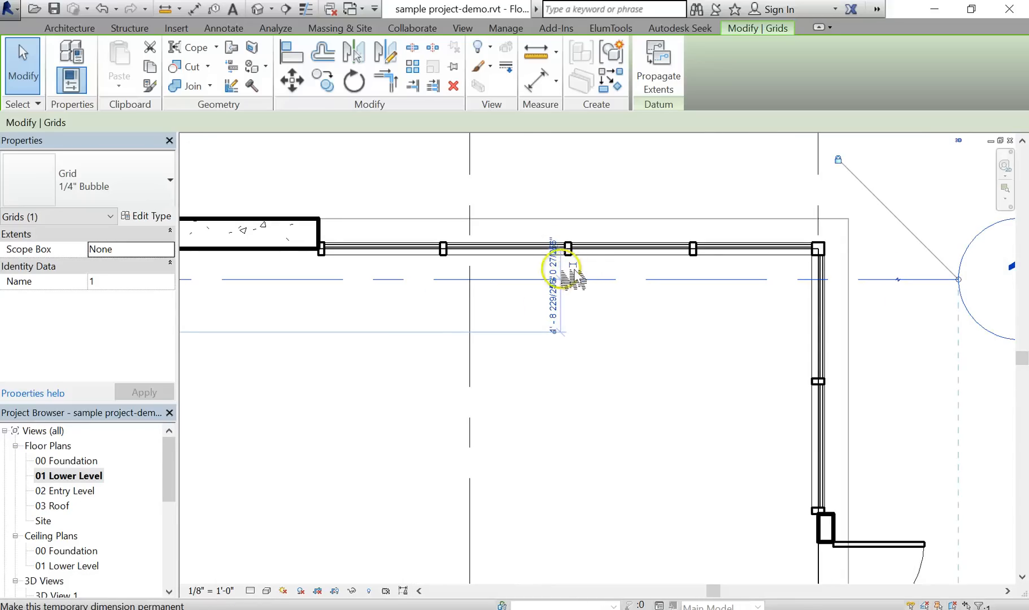
pyautogui.moveTo(554, 305); pyautogui.dragTo(280, 251)
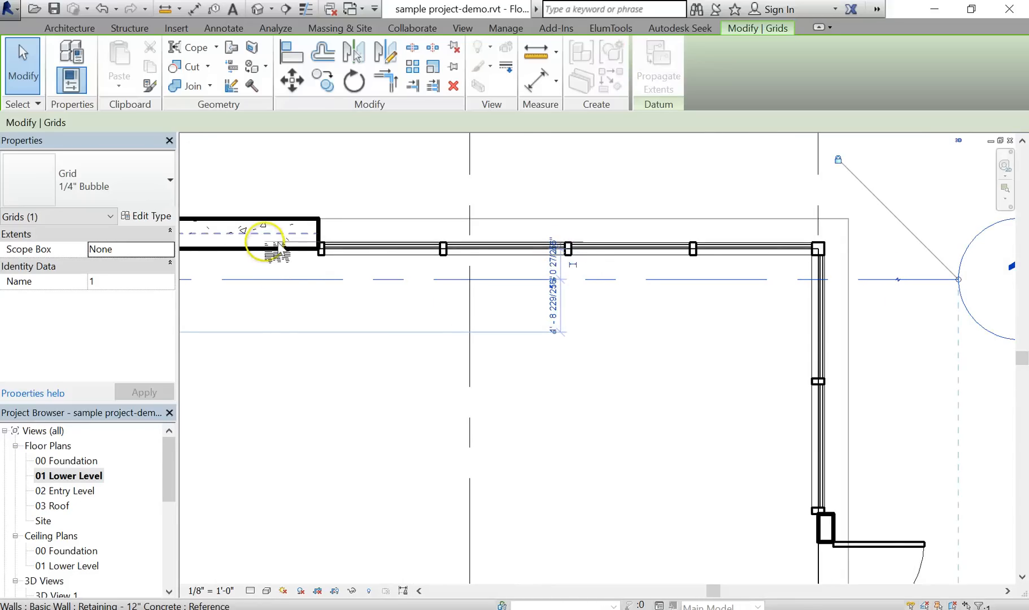
pyautogui.press('Tab')
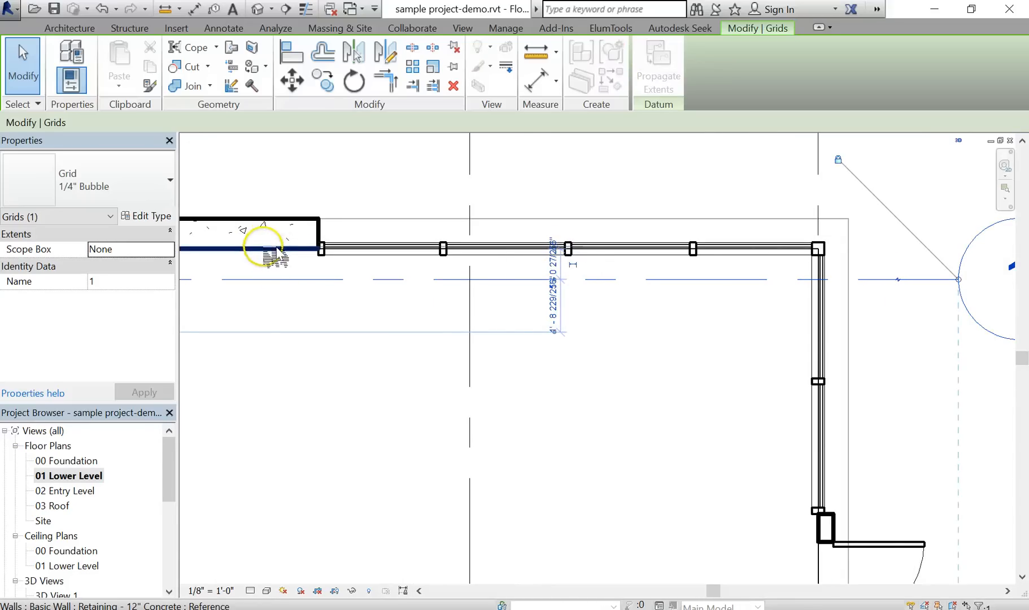
pyautogui.moveTo(278, 252); pyautogui.dragTo(276, 259)
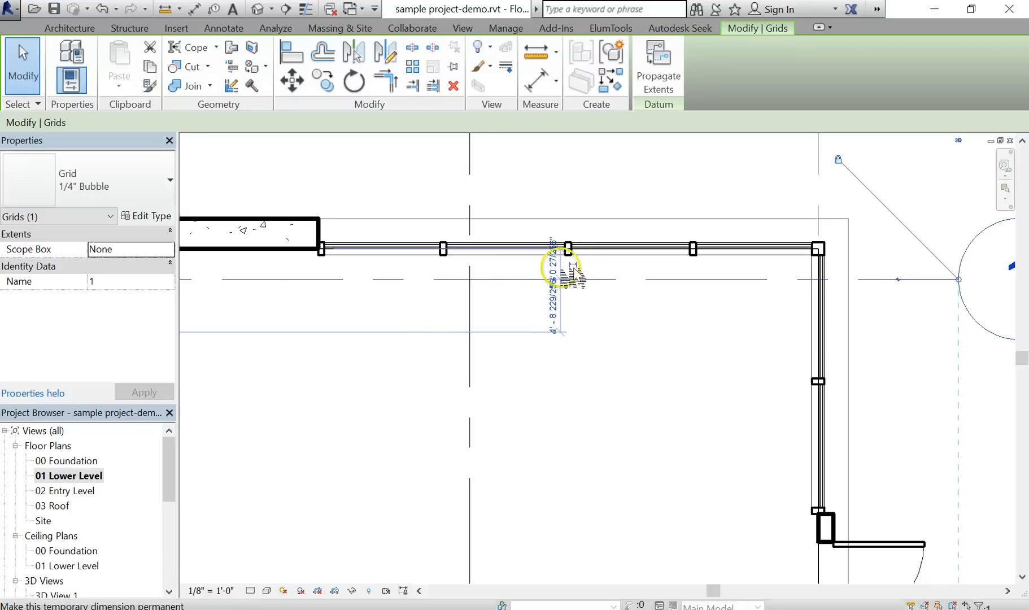
# Step: Set grid 1's distance from the interior face of the upper concrete wall to 1'
pyautogui.click(555, 265)
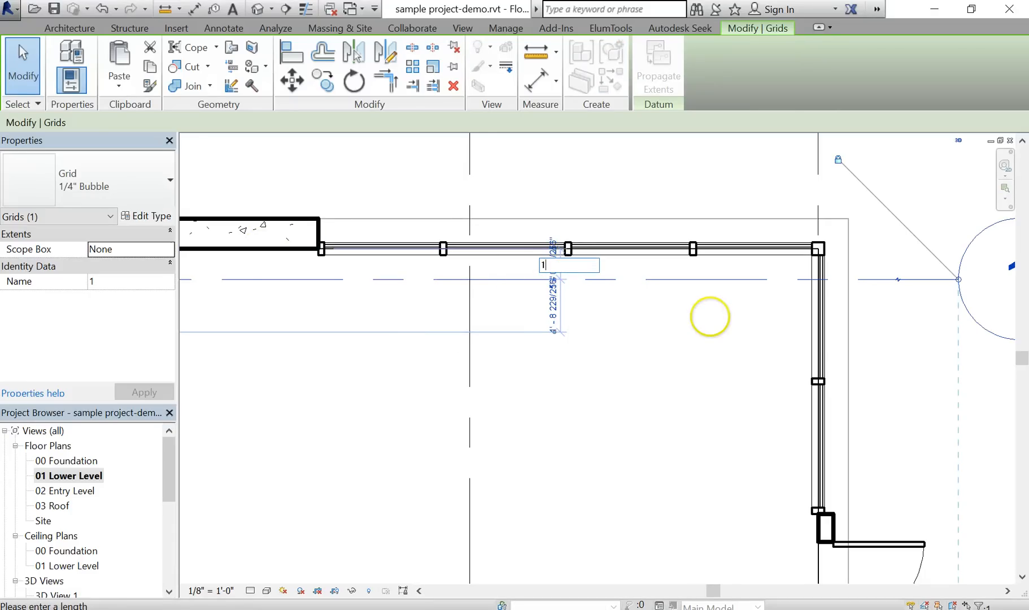
pyautogui.write('1')
pyautogui.press('Return')
pyautogui.press('Escape')
# Step: Place an aligned dimension between the interior face of the left exterior wall and grid D
pyautogui.scroll(-1, 641, 404)
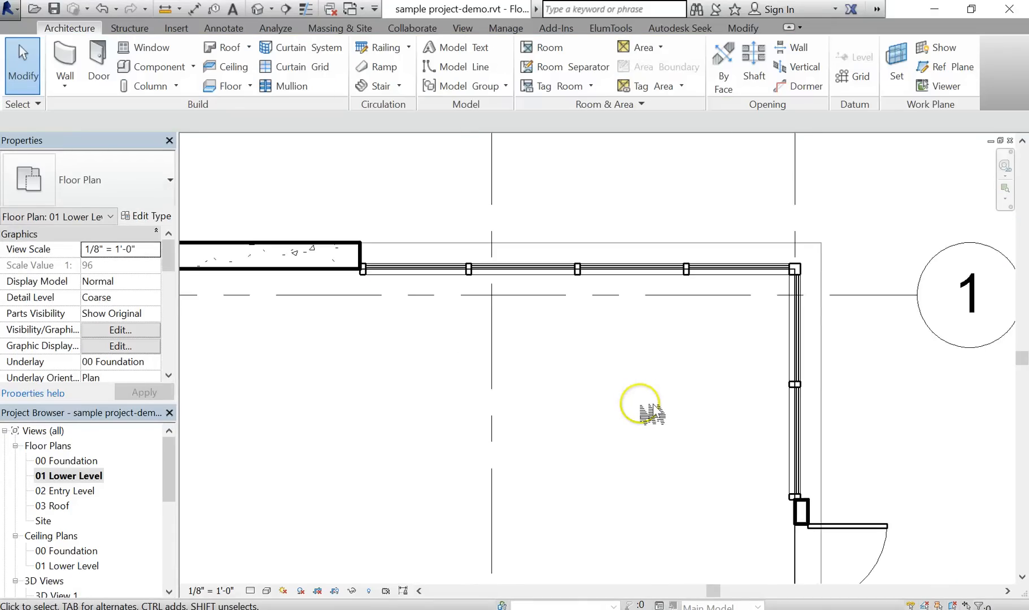
pyautogui.scroll(-3, 641, 404)
pyautogui.moveTo(641, 404); pyautogui.dragTo(993, 241, button='middle')
pyautogui.moveTo(626, 358); pyautogui.dragTo(718, 429, button='middle')
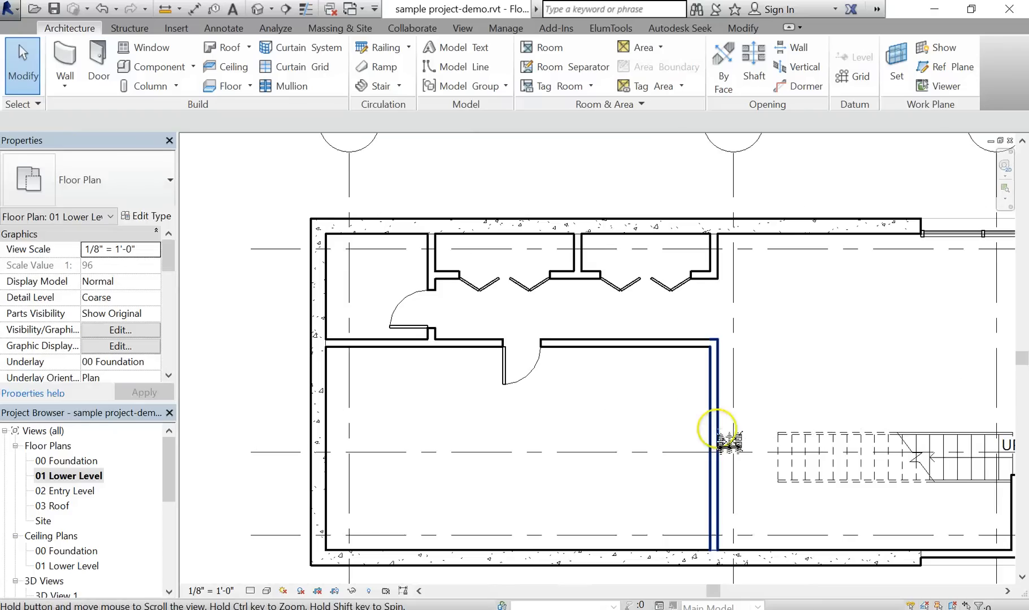
pyautogui.press('d')
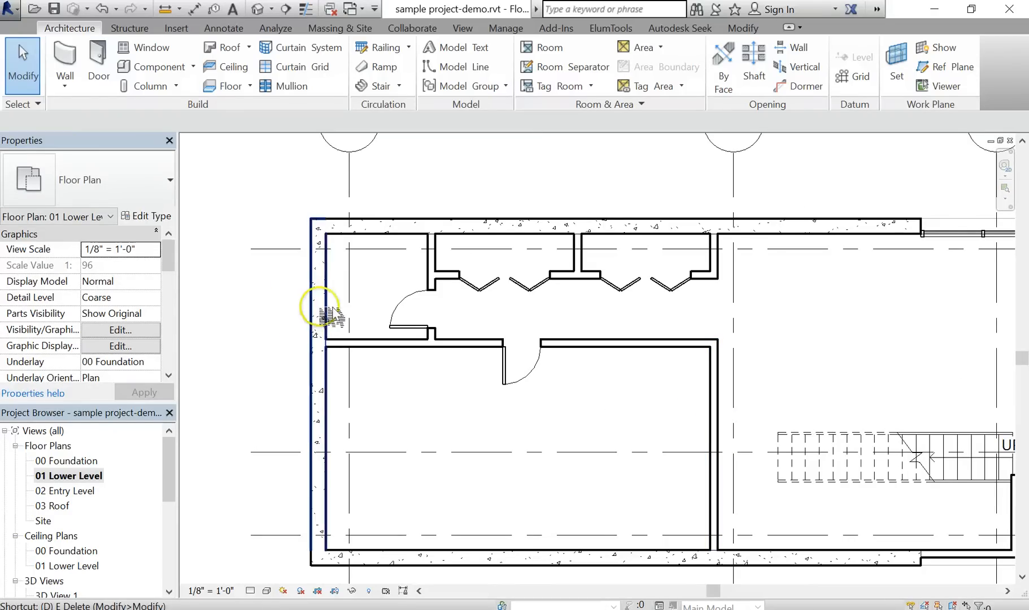
pyautogui.click(225, 28)
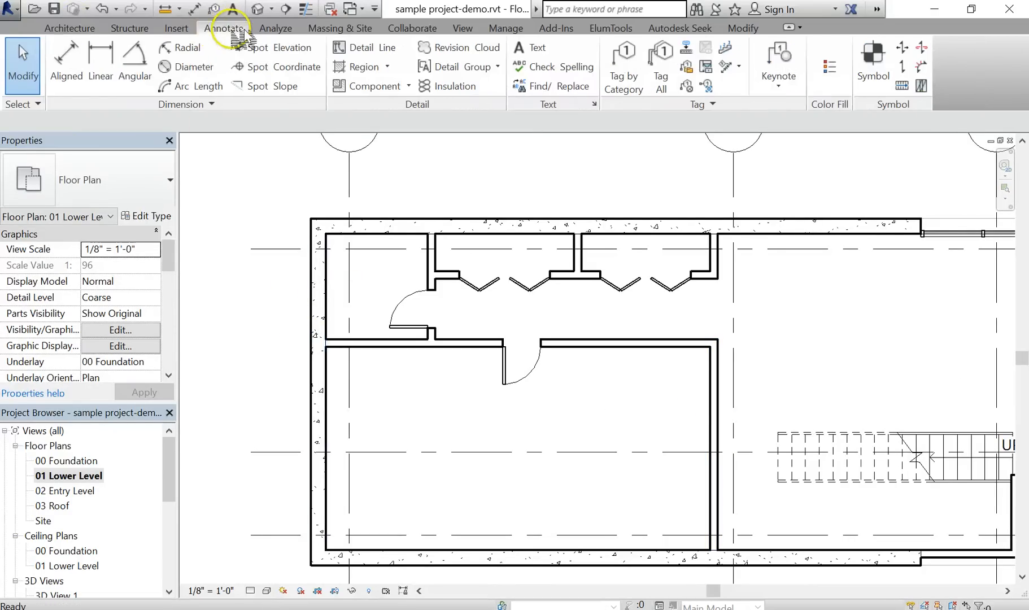
pyautogui.click(79, 57)
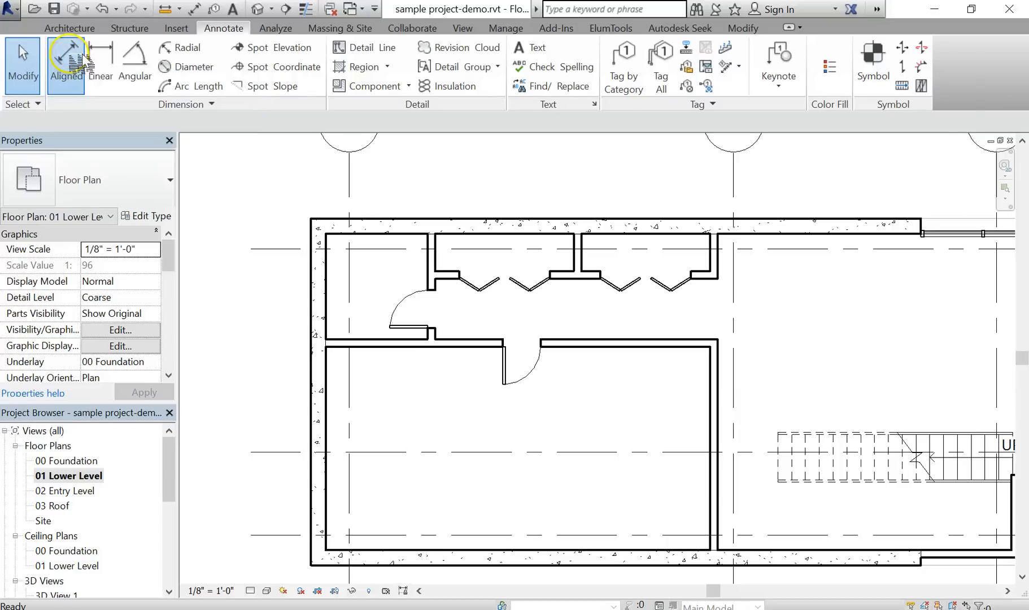
pyautogui.click(326, 296)
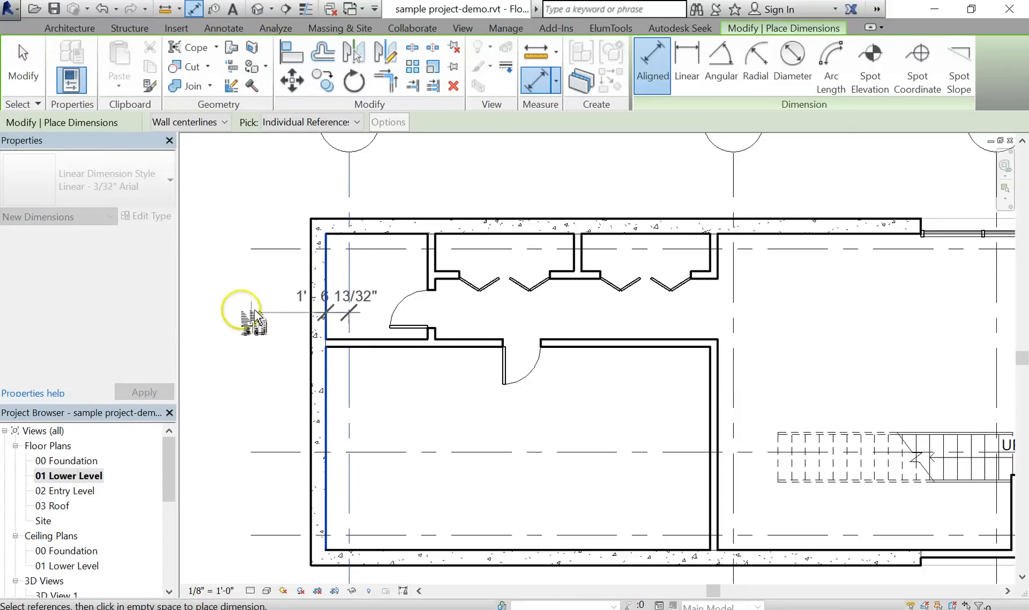
pyautogui.click(239, 308)
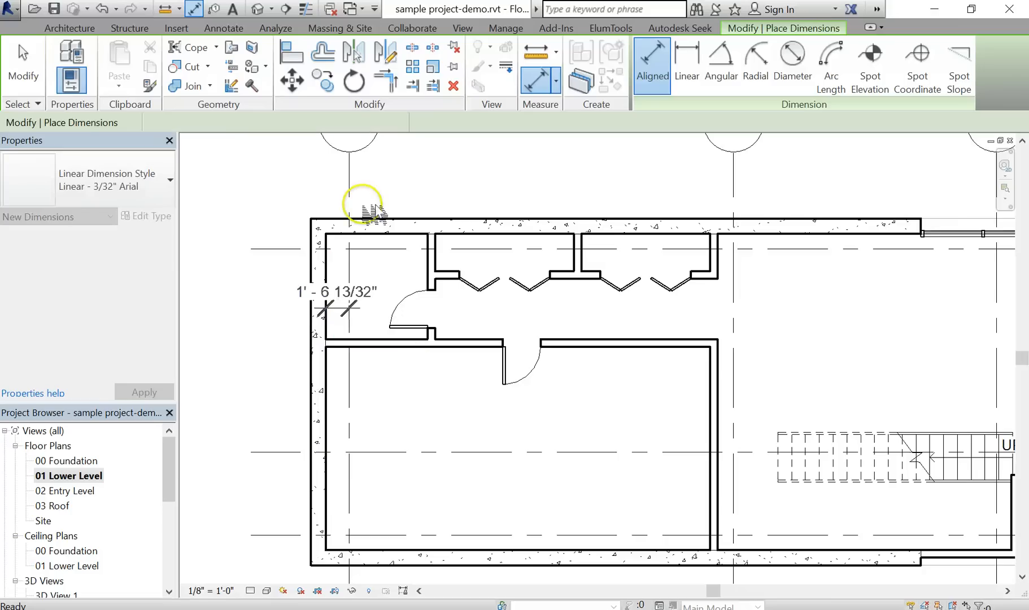
pyautogui.press('Escape')
pyautogui.press('Escape')
# Step: Set the dimension between the left exterior wall and grid D to 1' by moving the grid, and delete that dimension
pyautogui.click(349, 178)
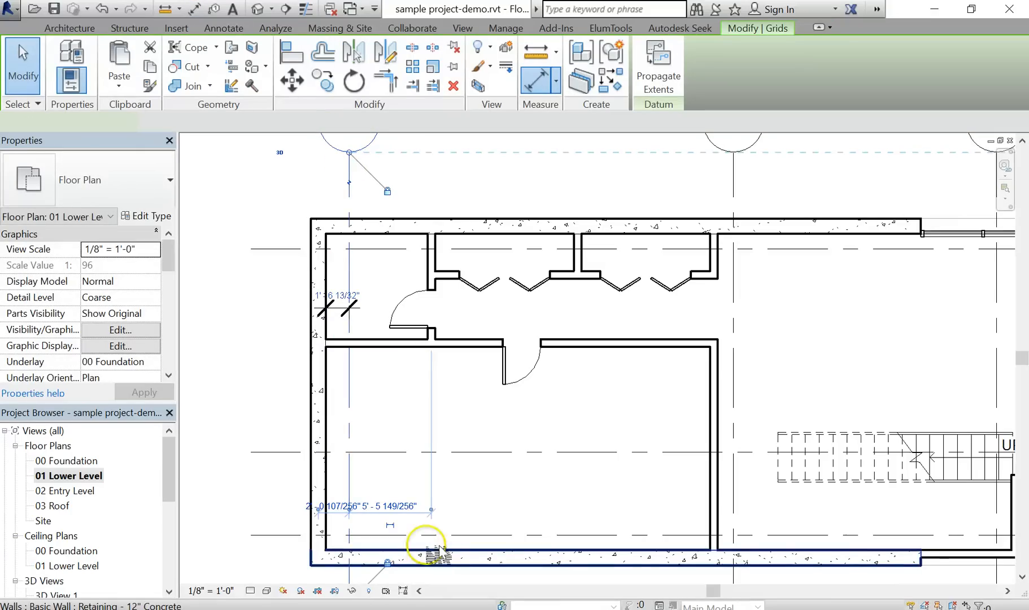
pyautogui.scroll(2, 339, 305)
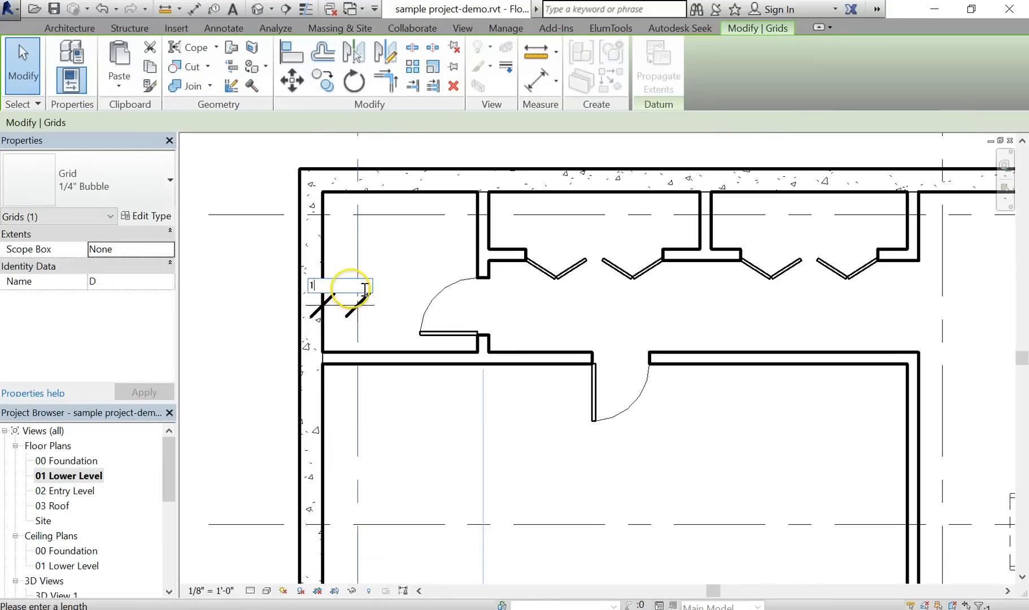
pyautogui.press('Return')
pyautogui.click(445, 449)
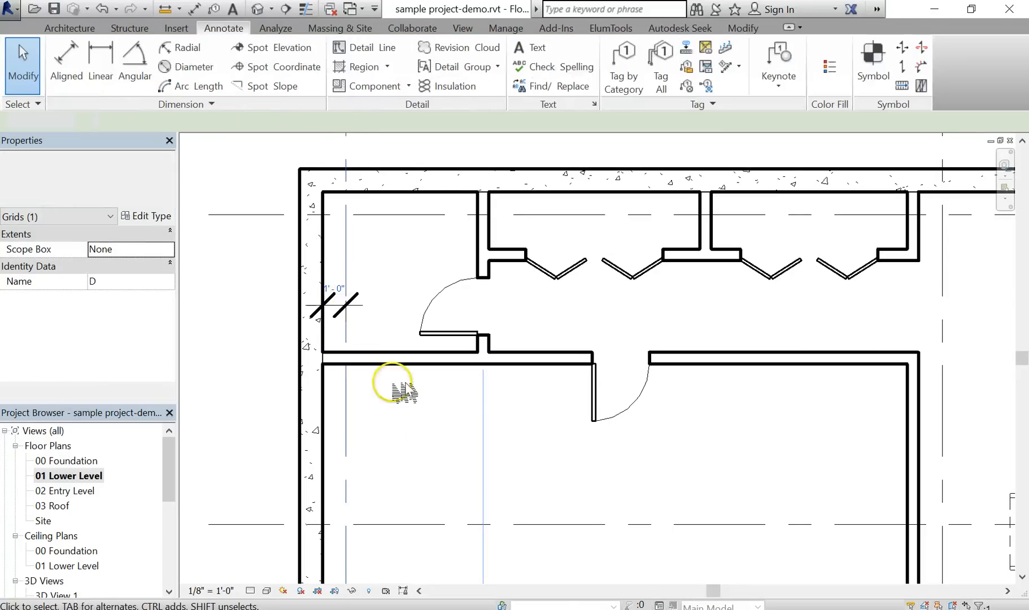
pyautogui.click(370, 307)
pyautogui.press('Escape')
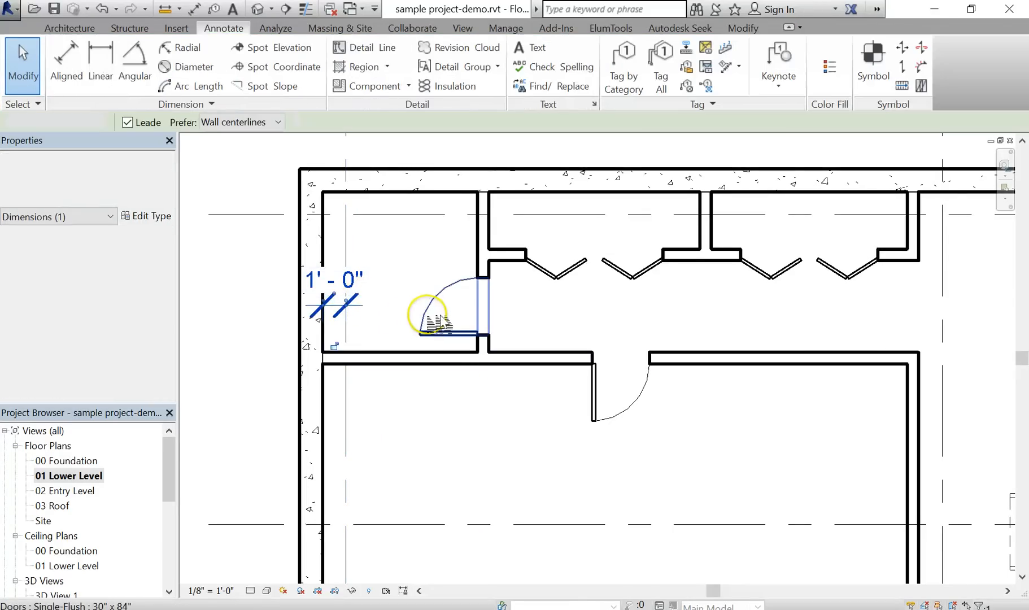
# Step: Select grid 3 and move its temporary dimension's witness line to the interior face of the lower exterior wall
pyautogui.scroll(-4, 457, 367)
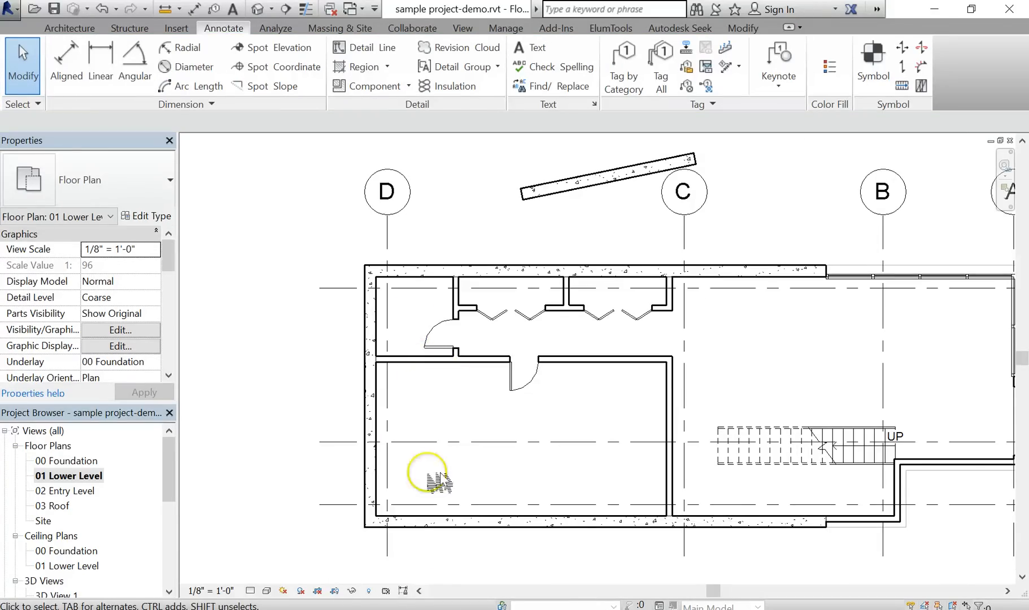
pyautogui.moveTo(527, 509); pyautogui.dragTo(364, 401, button='middle')
pyautogui.scroll(-1, 534, 437)
pyautogui.moveTo(732, 449); pyautogui.dragTo(702, 467, button='middle')
pyautogui.click(713, 413)
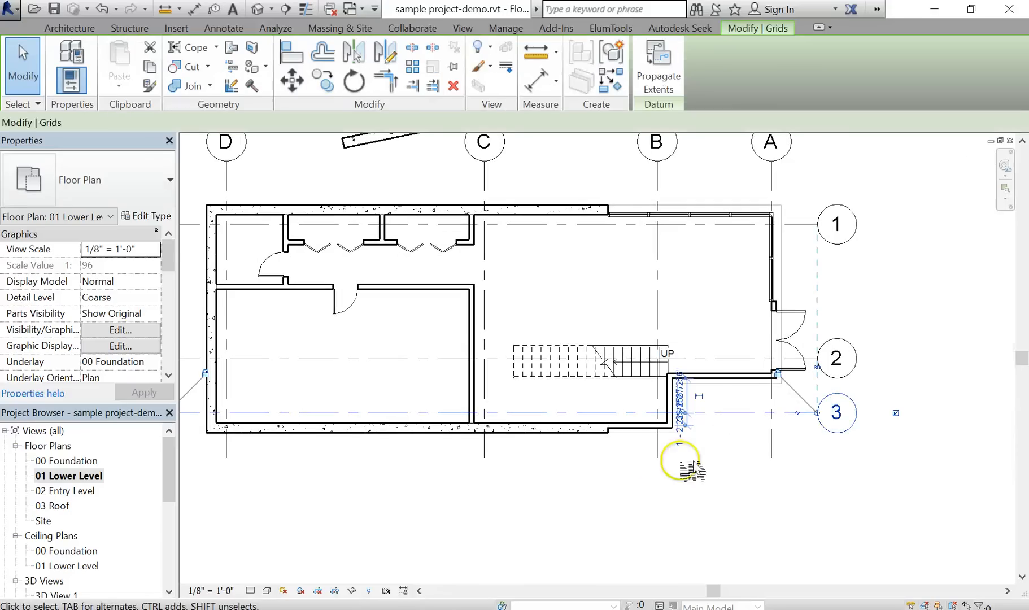
pyautogui.scroll(3, 678, 429)
pyautogui.scroll(3, 495, 472)
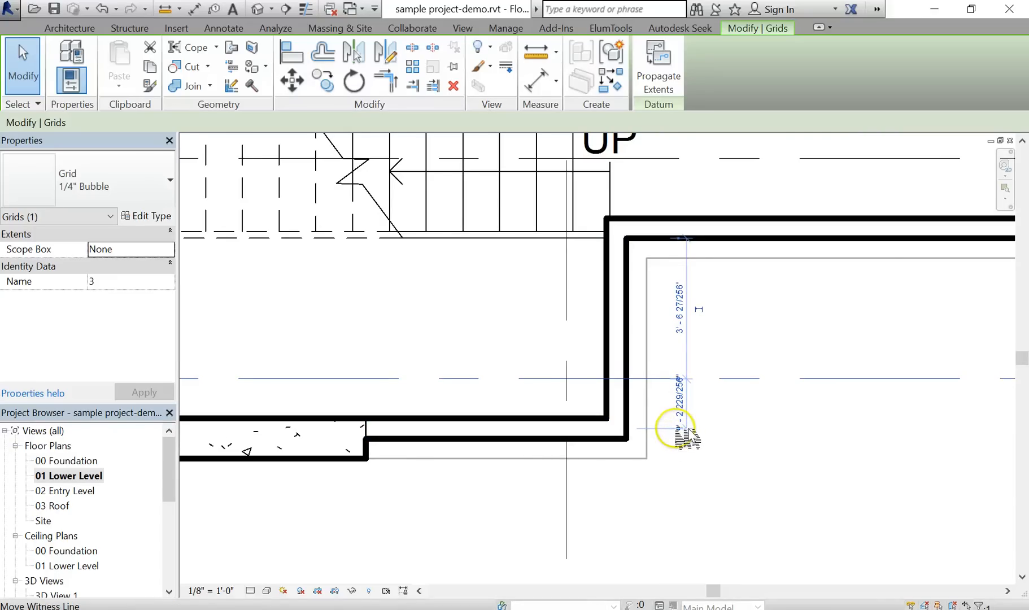
pyautogui.moveTo(680, 430); pyautogui.dragTo(604, 425)
# Step: Set grid 3's distance from the interior face of the lower exterior wall to 1'
pyautogui.click(681, 397)
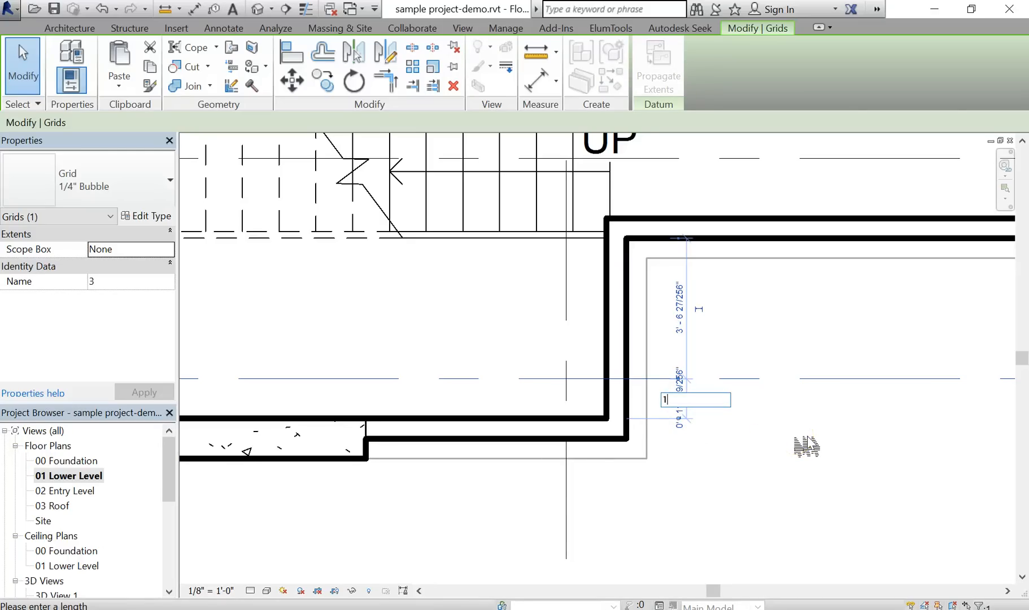
pyautogui.press('Return')
pyautogui.click(714, 443)
pyautogui.scroll(-1, 725, 460)
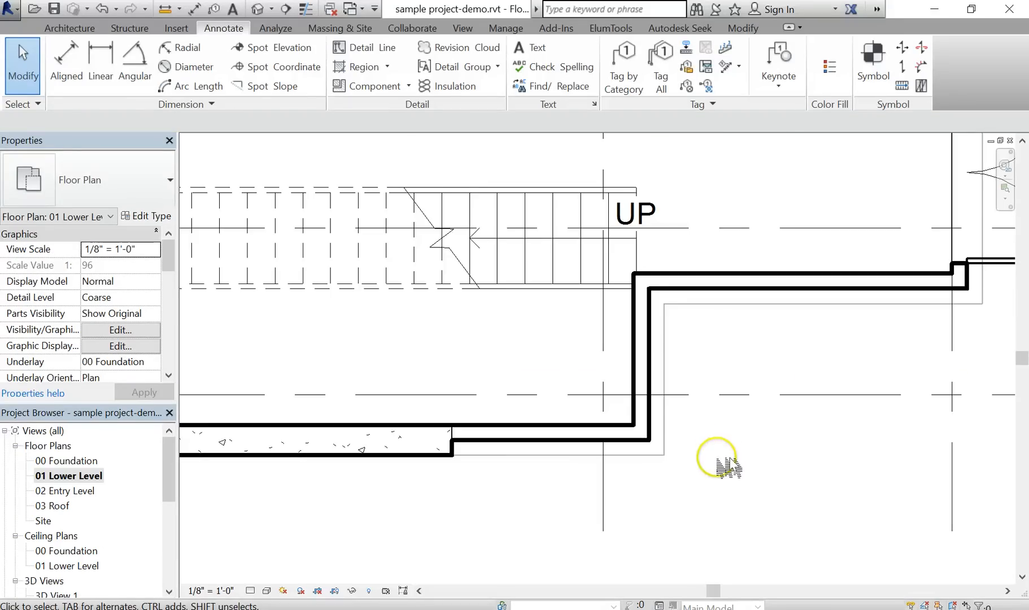
# Step: Reference grid 2's temporary dimension to the interior face of the wall beside the double door and set the distance to 1'
pyautogui.scroll(-2, 729, 466)
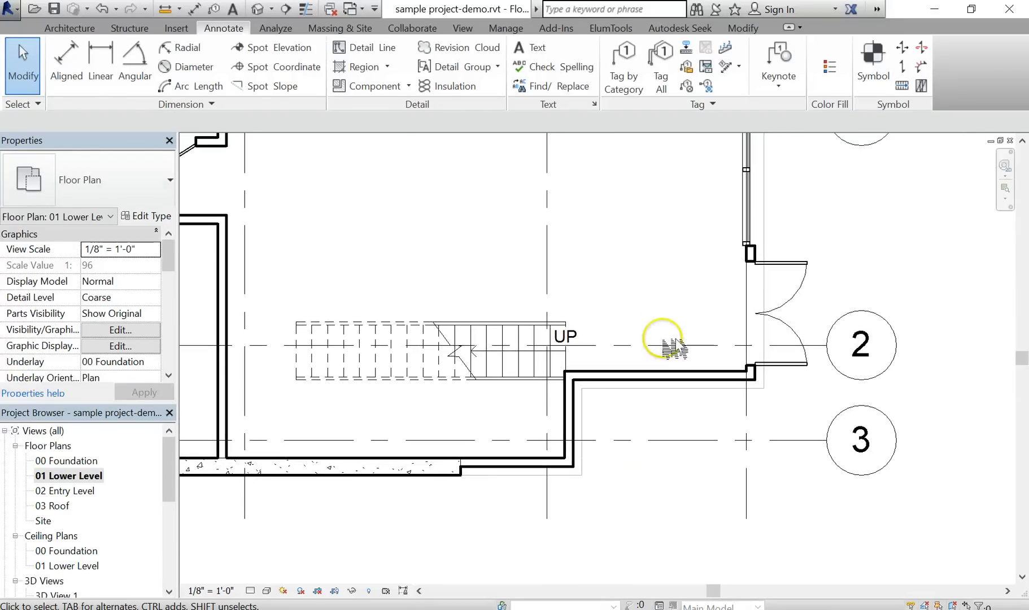
pyautogui.click(794, 345)
pyautogui.scroll(2, 785, 342)
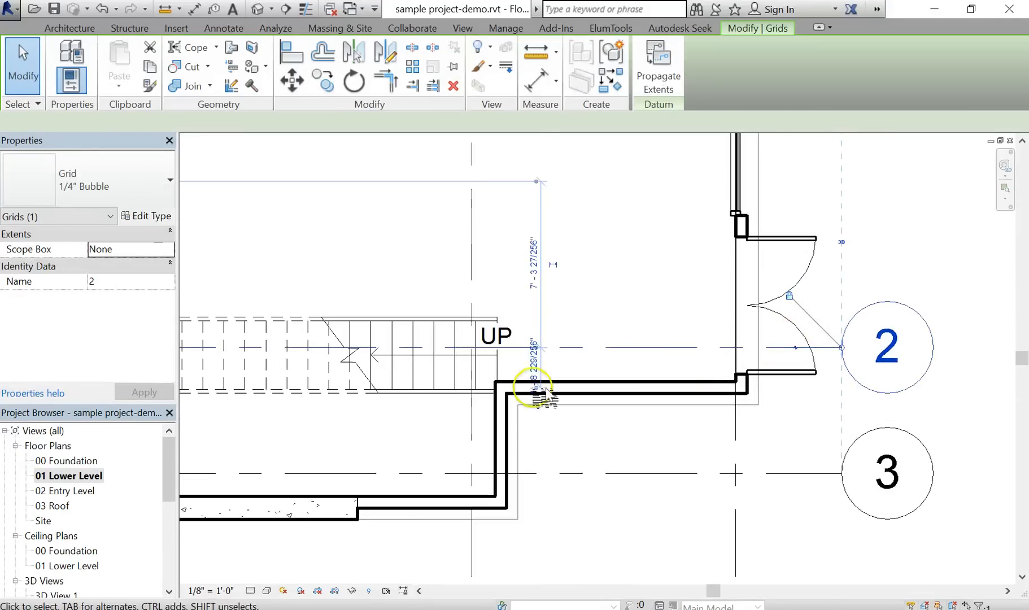
pyautogui.scroll(2, 545, 397)
pyautogui.moveTo(521, 388); pyautogui.dragTo(607, 378)
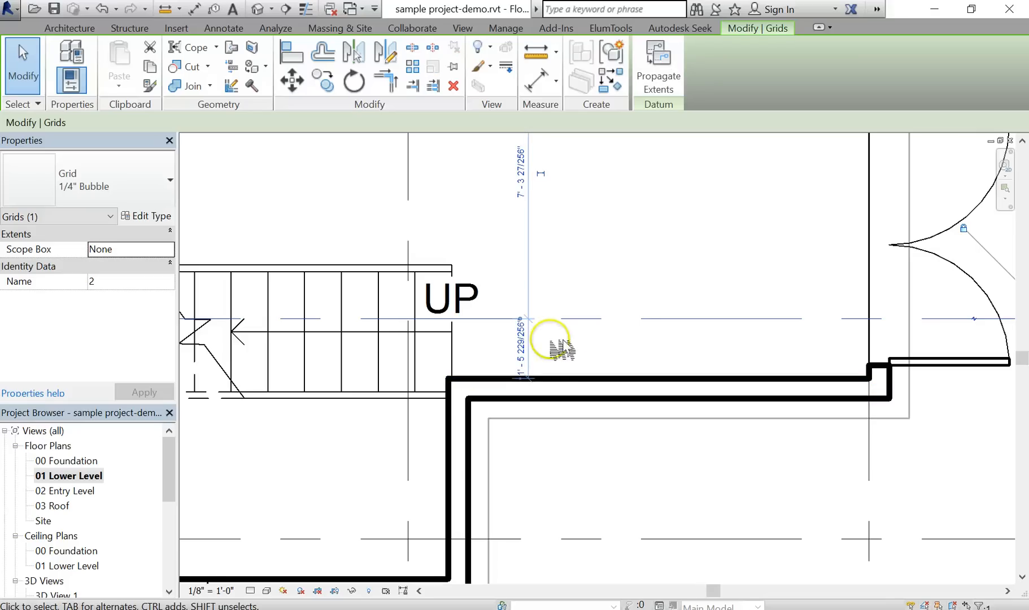
pyautogui.click(523, 345)
pyautogui.write('1')
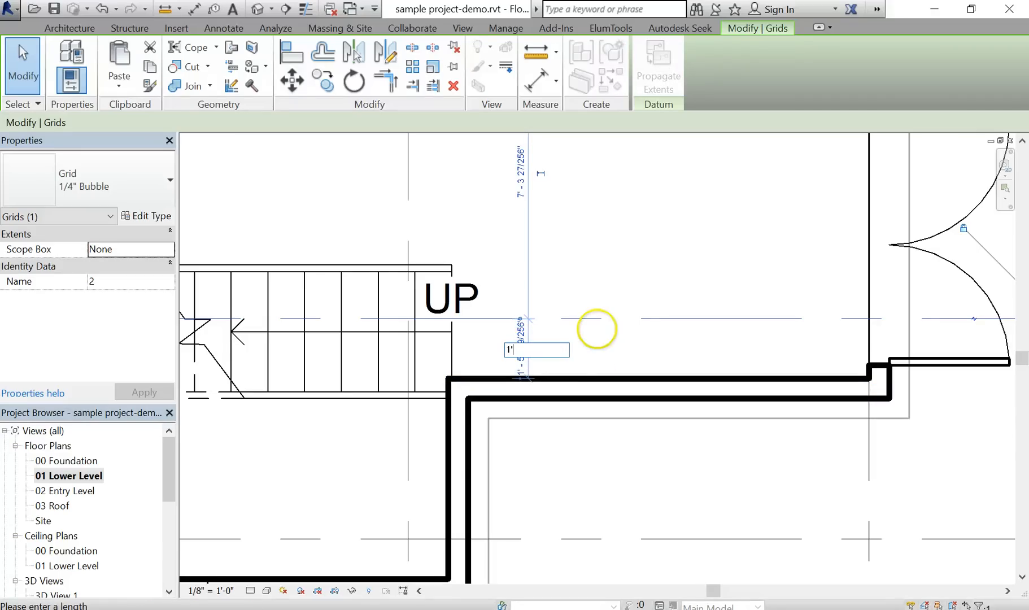
pyautogui.press('Return')
# Step: Move grid A about 7" to the left, into the building from the storefront wall
pyautogui.scroll(-5, 542, 395)
pyautogui.moveTo(508, 408); pyautogui.dragTo(484, 408, button='middle')
pyautogui.moveTo(549, 169); pyautogui.dragTo(499, 208, button='middle')
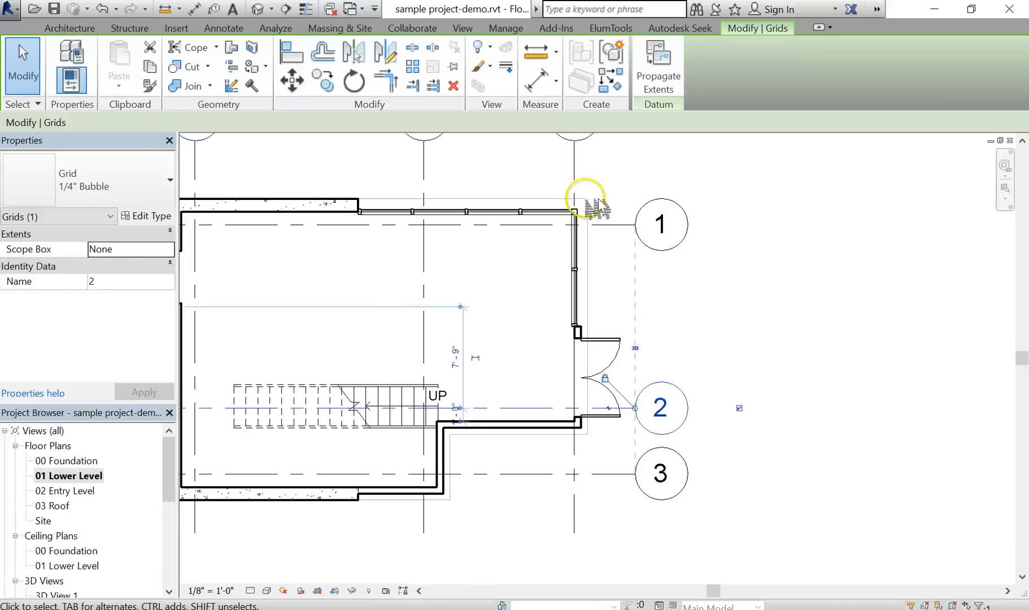
pyautogui.scroll(3, 587, 201)
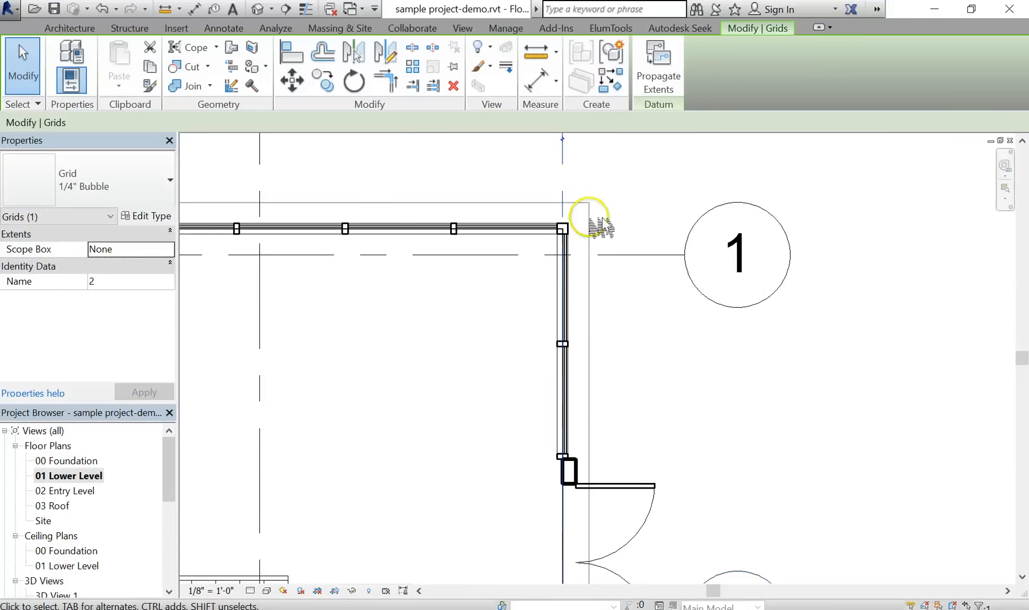
pyautogui.scroll(-3, 564, 195)
pyautogui.click(557, 255)
pyautogui.scroll(4, 594, 501)
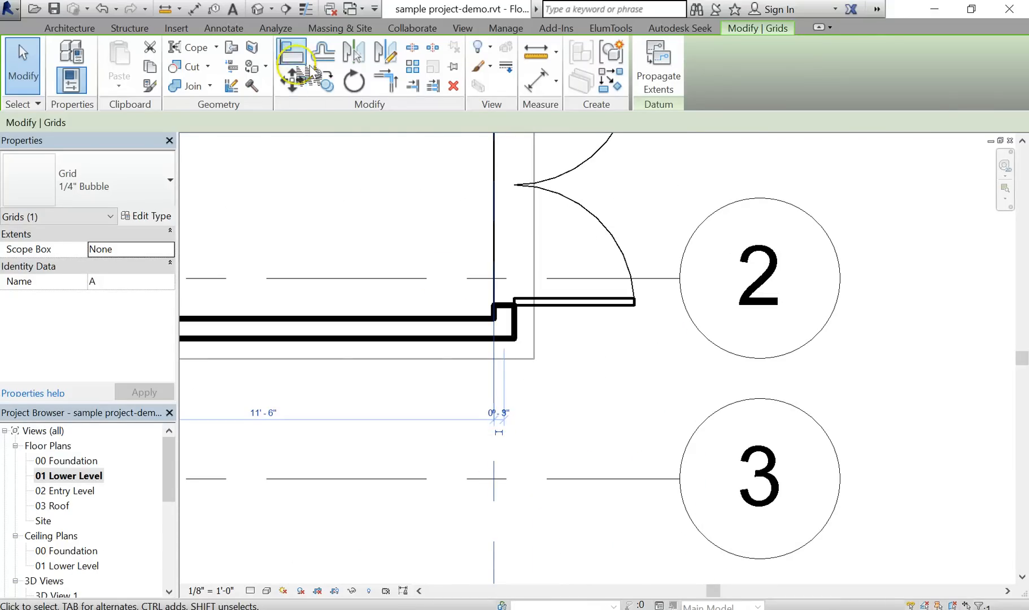
pyautogui.press('m')
pyautogui.press('v')
pyautogui.click(454, 228)
pyautogui.click(431, 228)
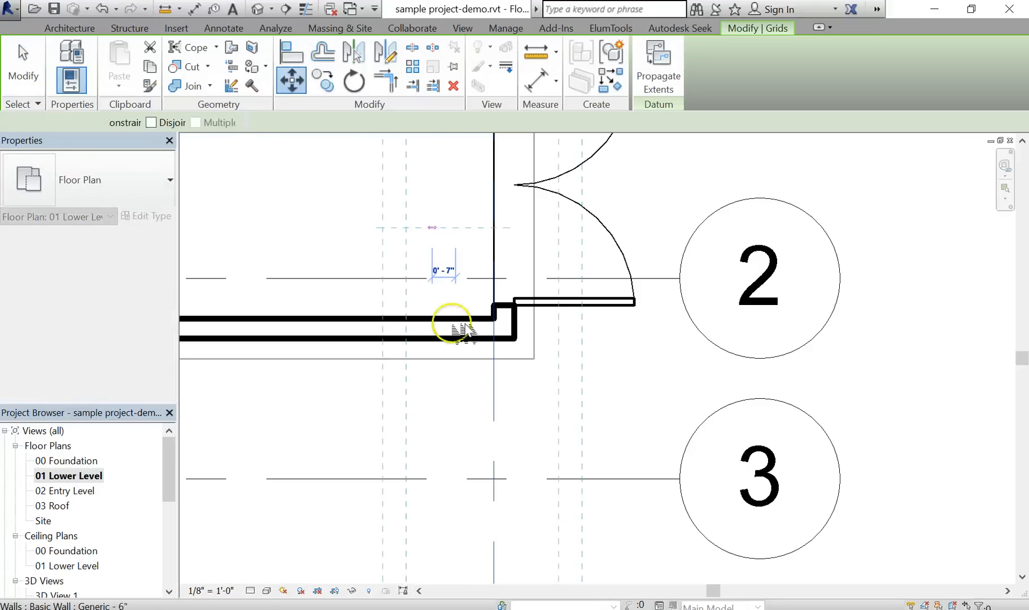
# Step: Reference grid A's temporary dimension to the interior face of the wall beside the double door and set the distance to 1'
pyautogui.press('Escape')
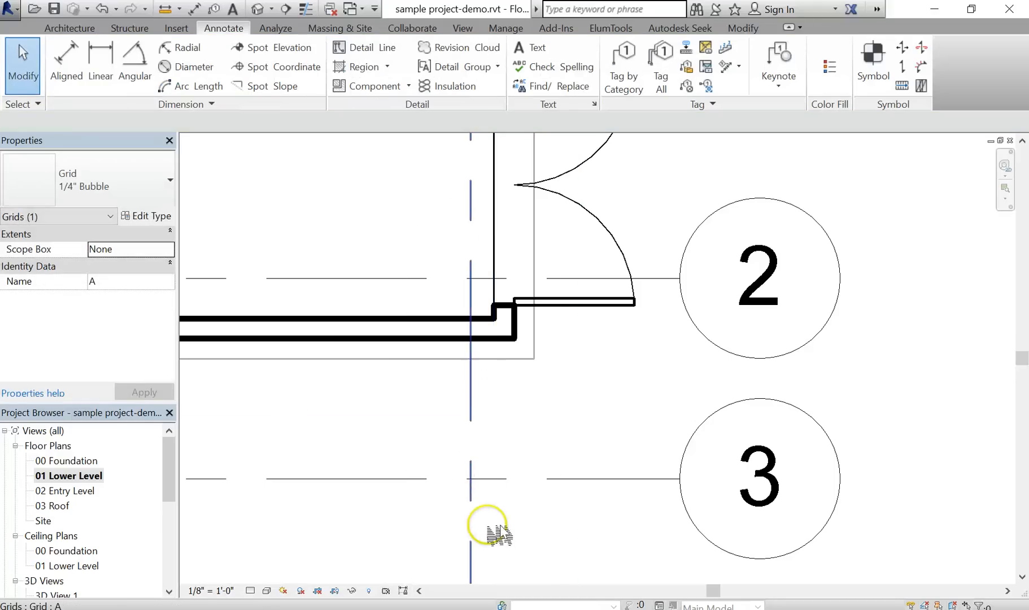
pyautogui.click(472, 491)
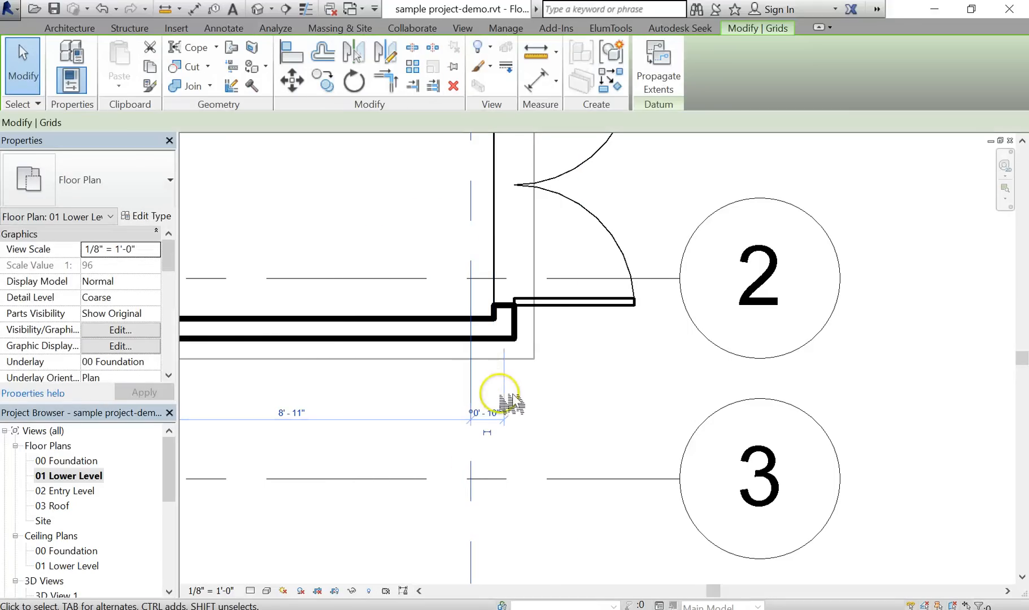
pyautogui.moveTo(507, 411); pyautogui.dragTo(506, 314)
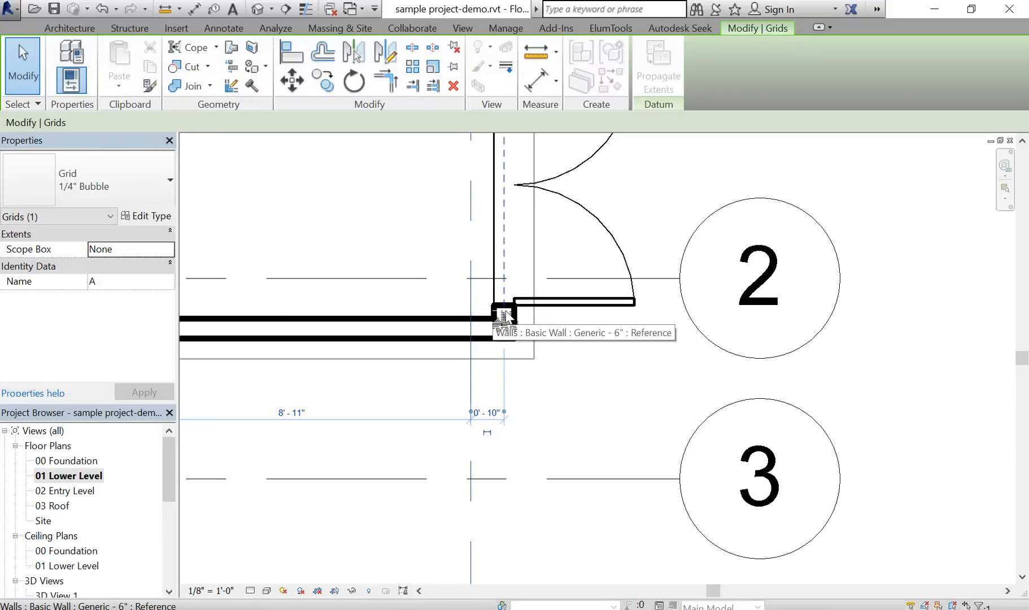
pyautogui.press('Tab')
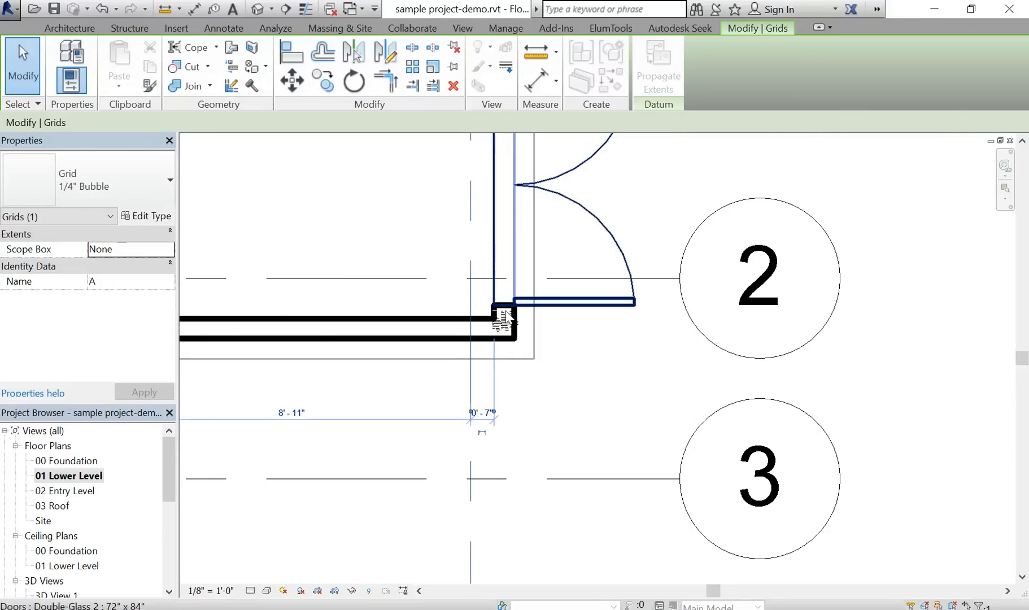
pyautogui.click(505, 316)
pyautogui.click(483, 413)
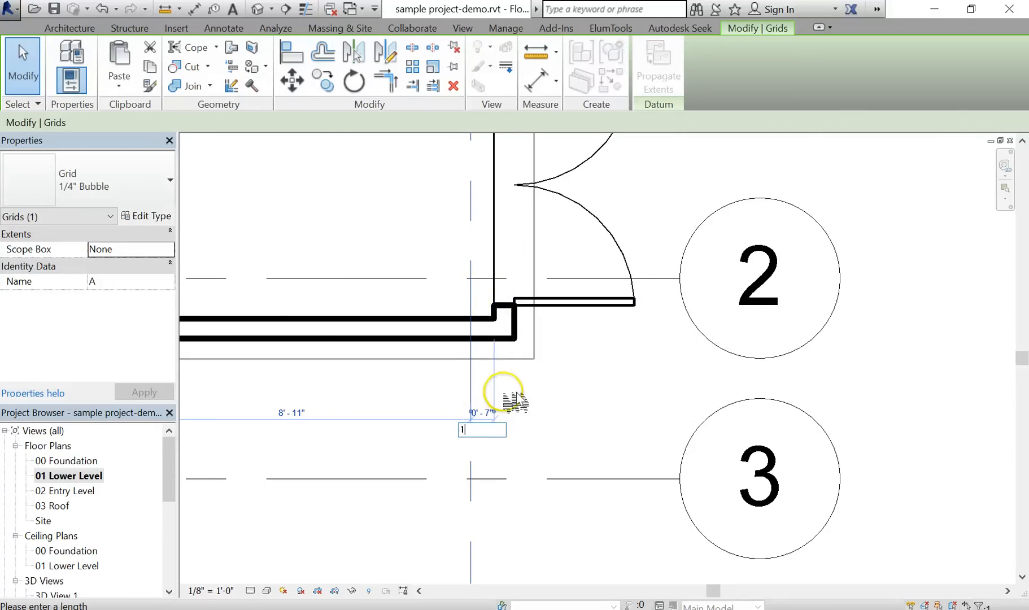
pyautogui.write("1'")
pyautogui.press('Return')
pyautogui.click(616, 399)
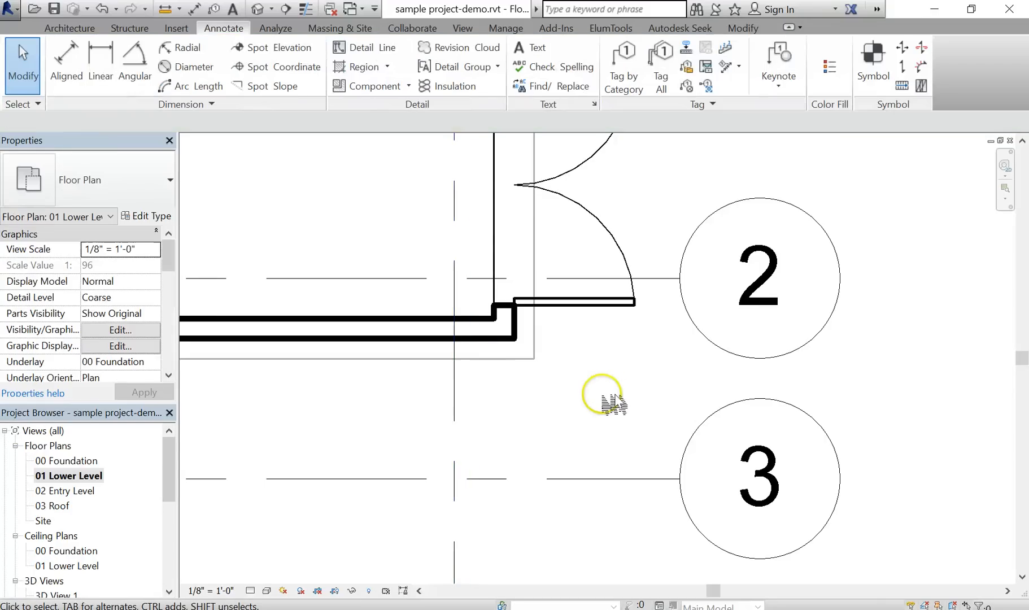
# Step: Start a vertical W10X49 wide-flange structural column and set its depth down to the 00 Foundation level
pyautogui.scroll(-5, 610, 405)
pyautogui.scroll(-1, 602, 406)
pyautogui.moveTo(602, 406); pyautogui.dragTo(751, 439, button='middle')
pyautogui.moveTo(559, 510); pyautogui.dragTo(661, 505, button='middle')
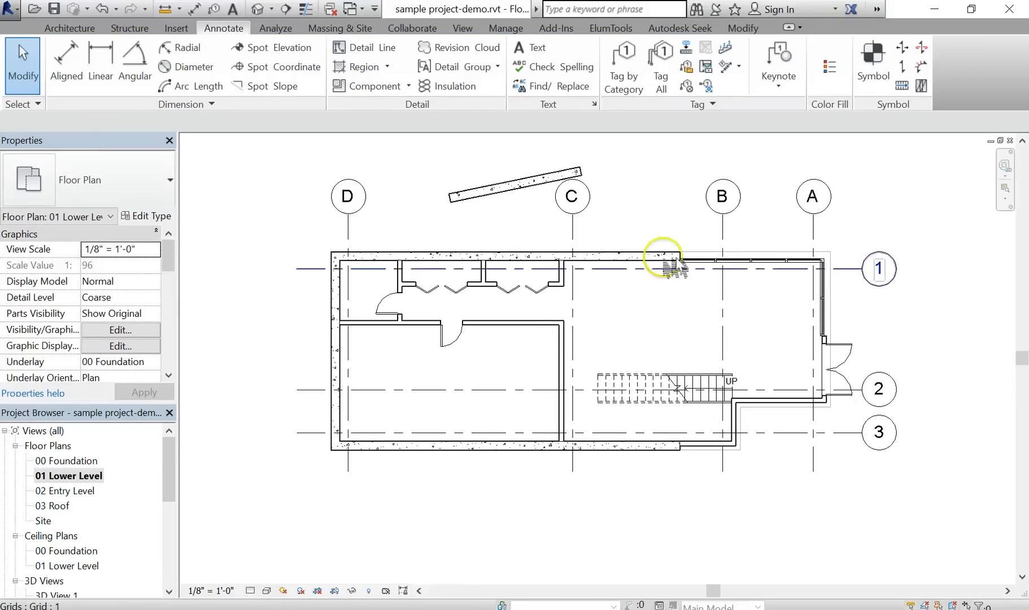
pyautogui.moveTo(595, 523)
pyautogui.mouseDown(button='middle')
pyautogui.moveTo(615, 534)
pyautogui.moveTo(634, 528)
pyautogui.moveTo(603, 505)
pyautogui.mouseUp(button='middle')
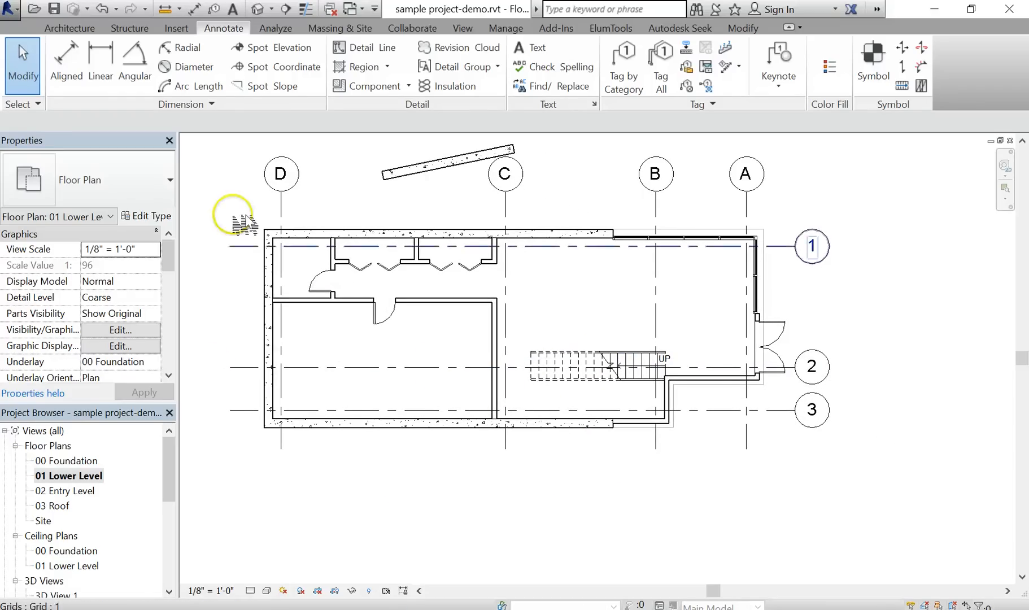
pyautogui.click(89, 30)
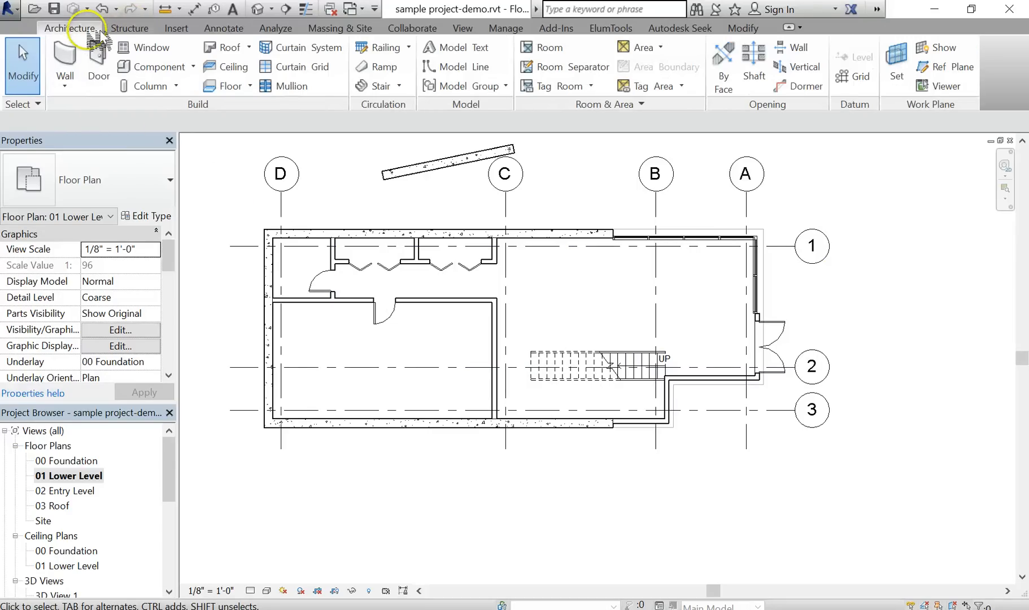
pyautogui.click(131, 29)
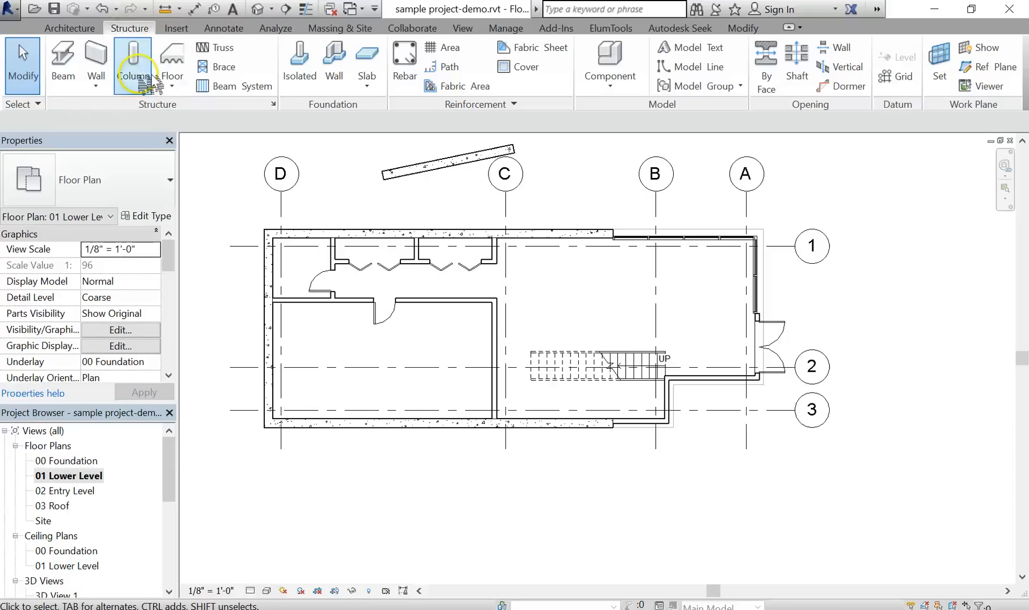
pyautogui.click(135, 63)
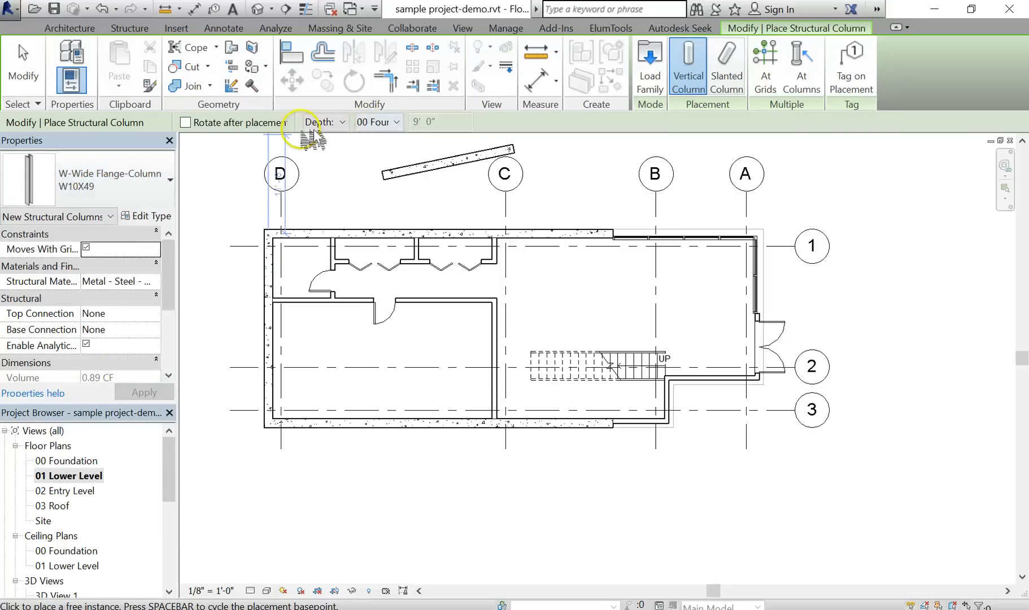
pyautogui.click(342, 122)
pyautogui.click(319, 138)
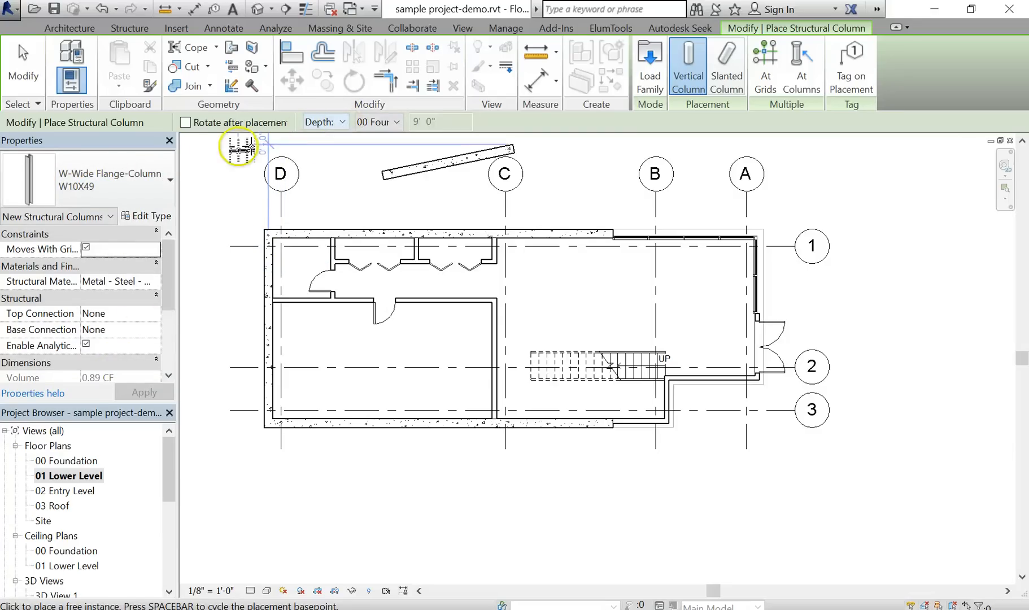
pyautogui.click(388, 123)
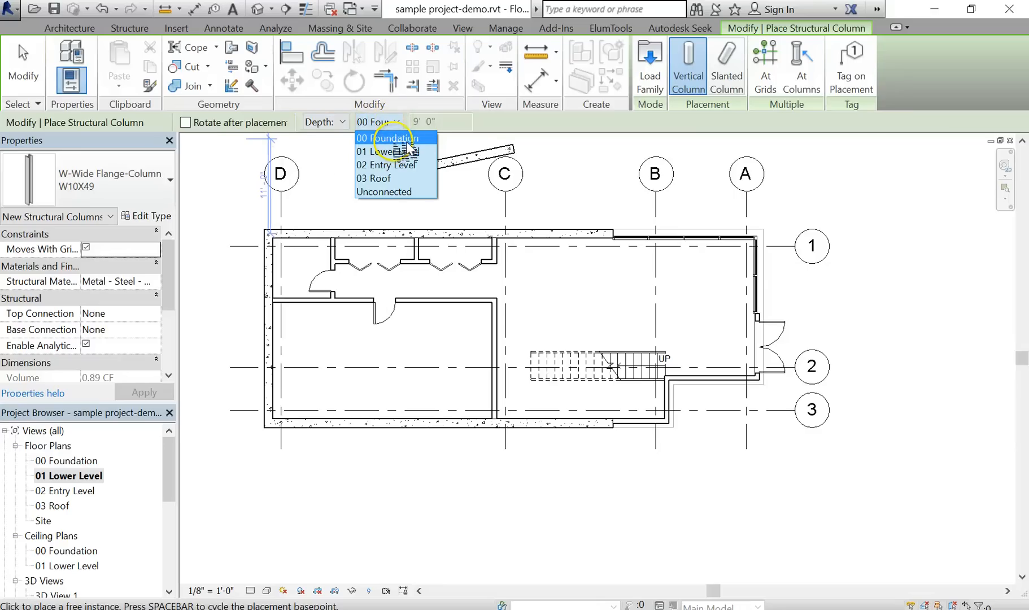
pyautogui.click(402, 140)
pyautogui.scroll(-1, 169, 277)
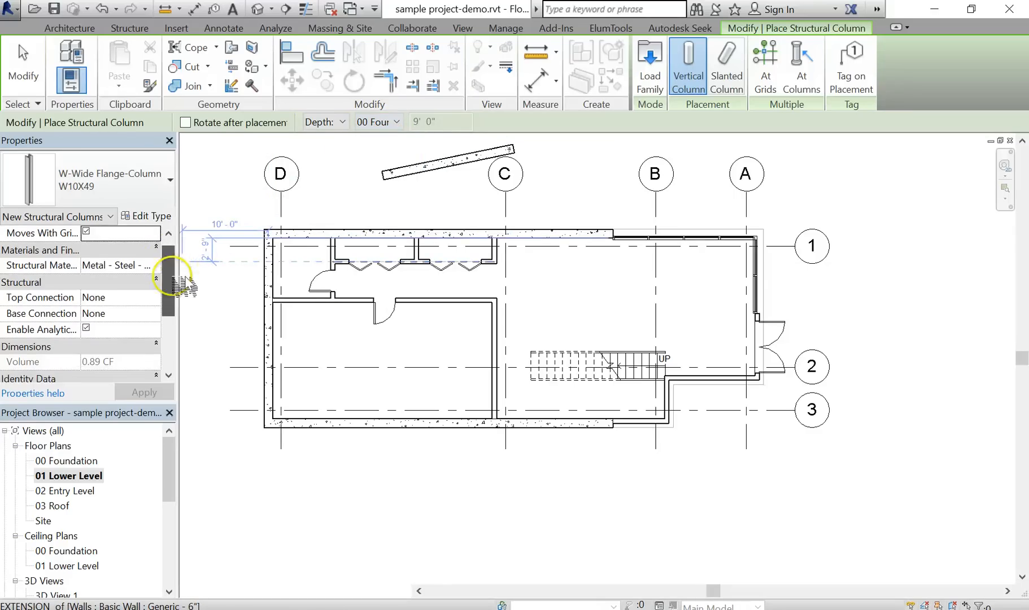
pyautogui.scroll(1, 177, 294)
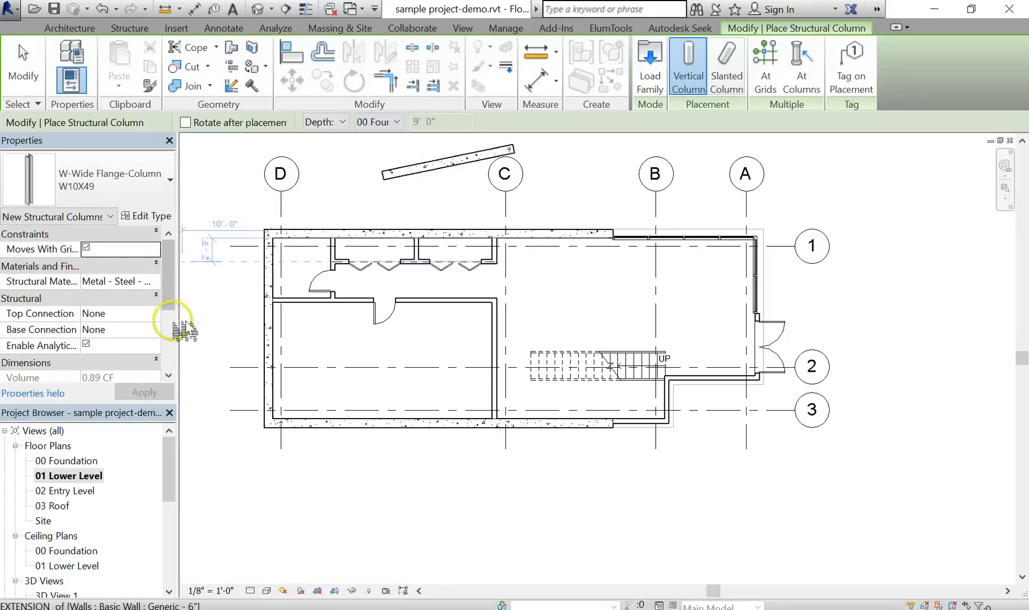
pyautogui.scroll(-4, 181, 328)
pyautogui.scroll(4, 183, 353)
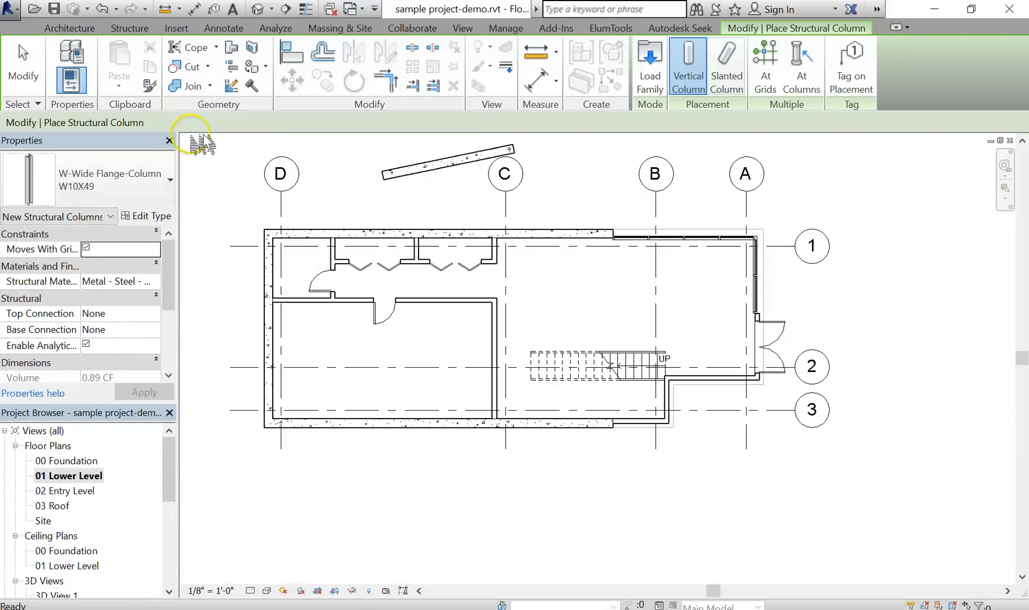
pyautogui.press('Escape')
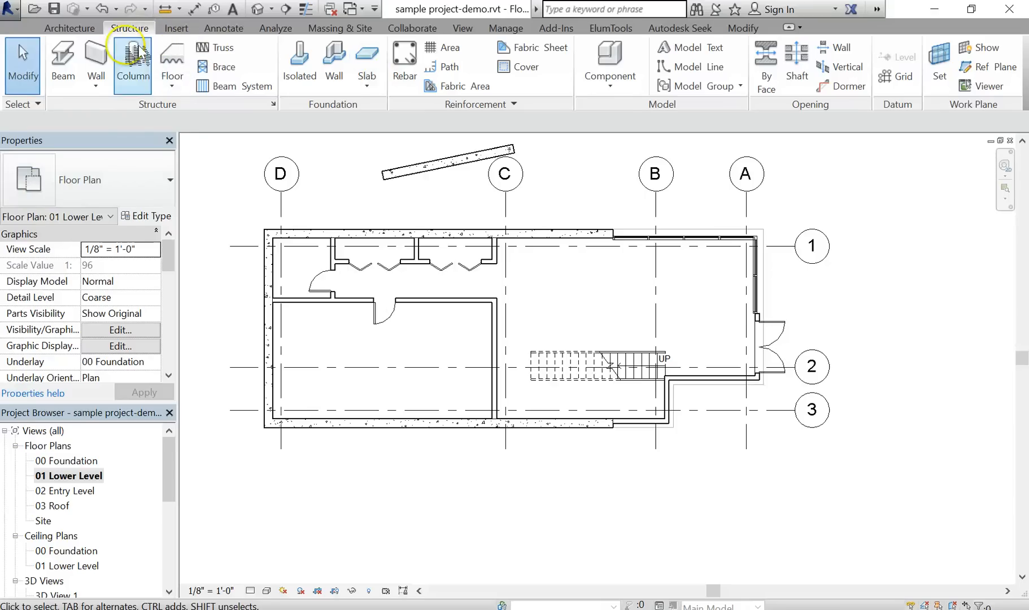
# Step: Place a vertical W10X49 structural column at the intersection of grids D and 1, with depth to 00 Foundation
pyautogui.click(133, 62)
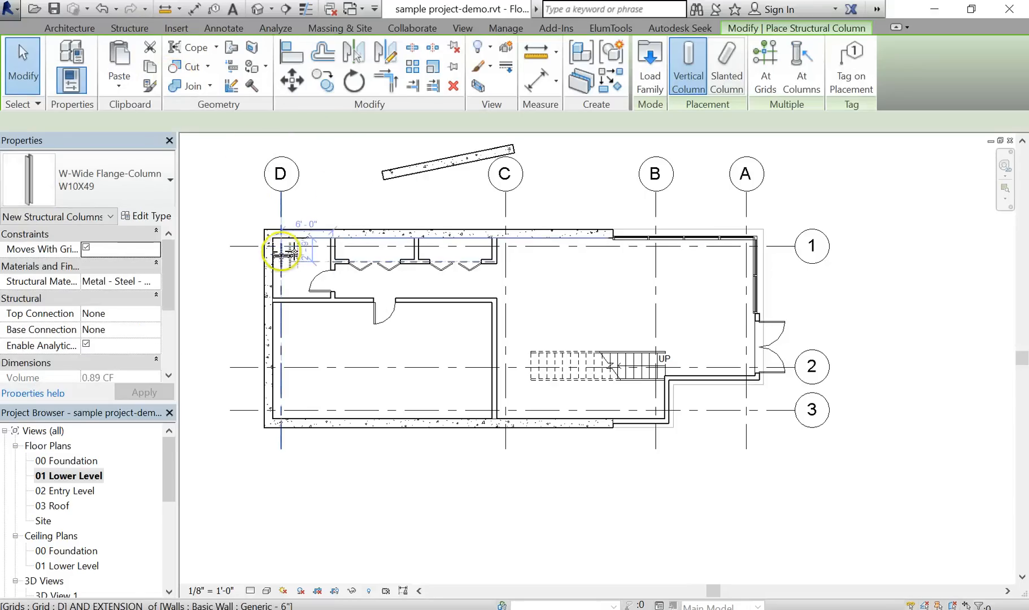
pyautogui.scroll(5, 291, 252)
pyautogui.moveTo(422, 332); pyautogui.dragTo(439, 335, button='middle')
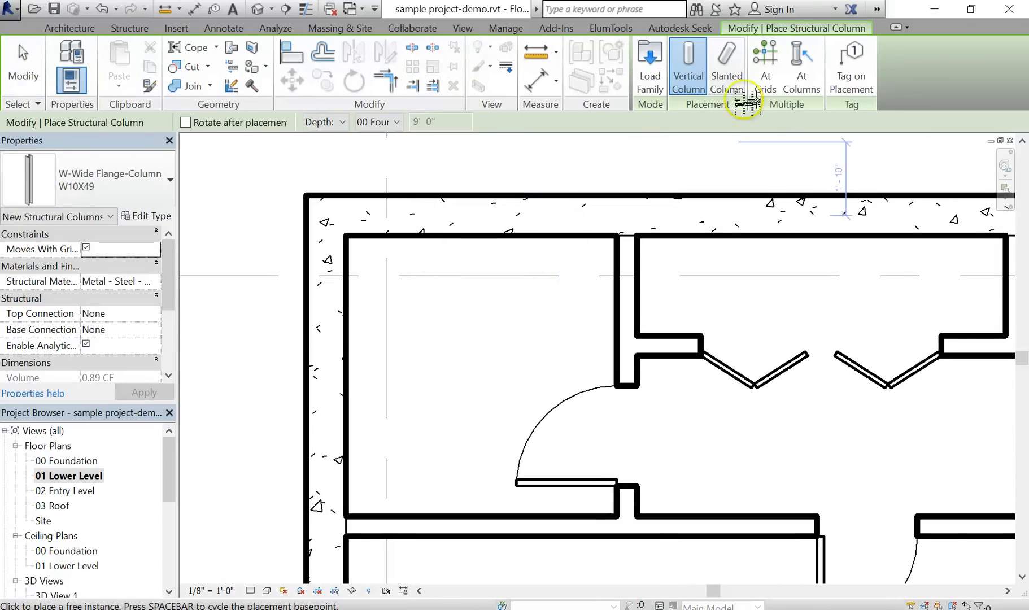
pyautogui.click(768, 69)
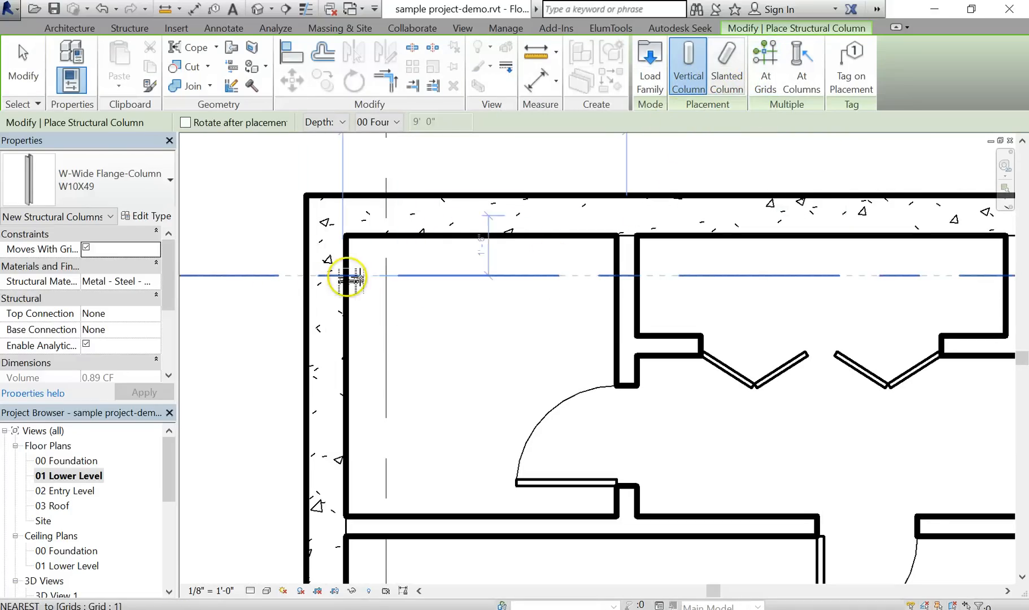
pyautogui.click(390, 277)
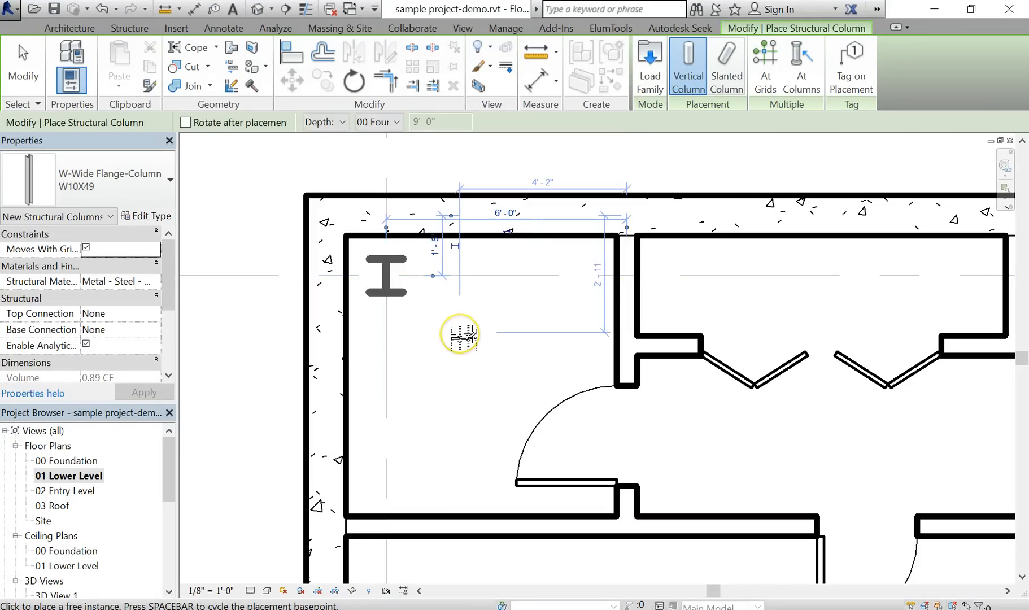
# Step: Place W10X49 columns along grid 3 at its intersections with grids D, C and B
pyautogui.scroll(-1, 459, 337)
pyautogui.scroll(-5, 463, 338)
pyautogui.moveTo(461, 316); pyautogui.dragTo(417, 122, button='middle')
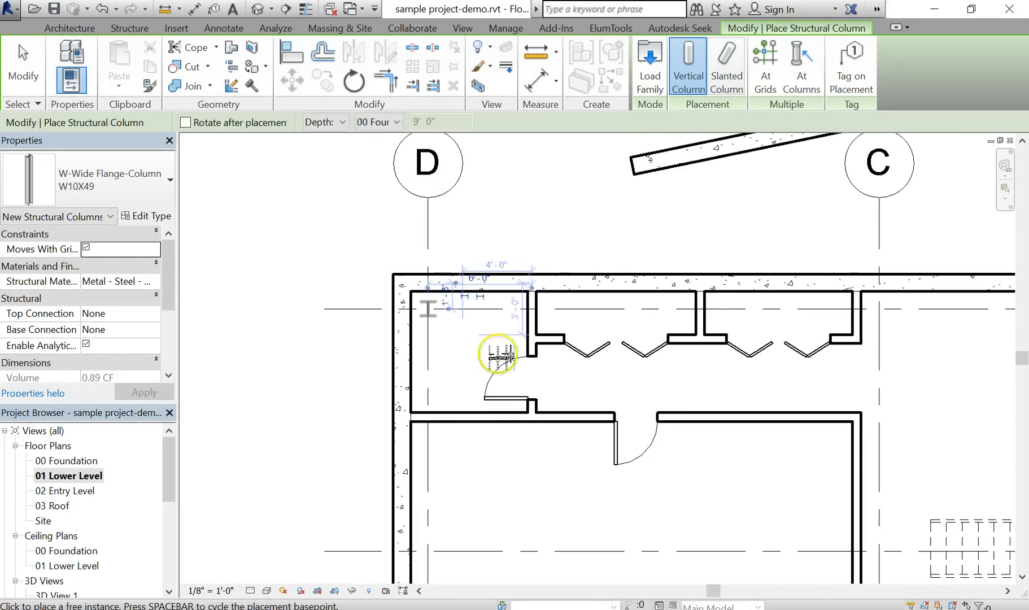
pyautogui.scroll(-1, 503, 415)
pyautogui.moveTo(501, 418); pyautogui.dragTo(452, 400, button='middle')
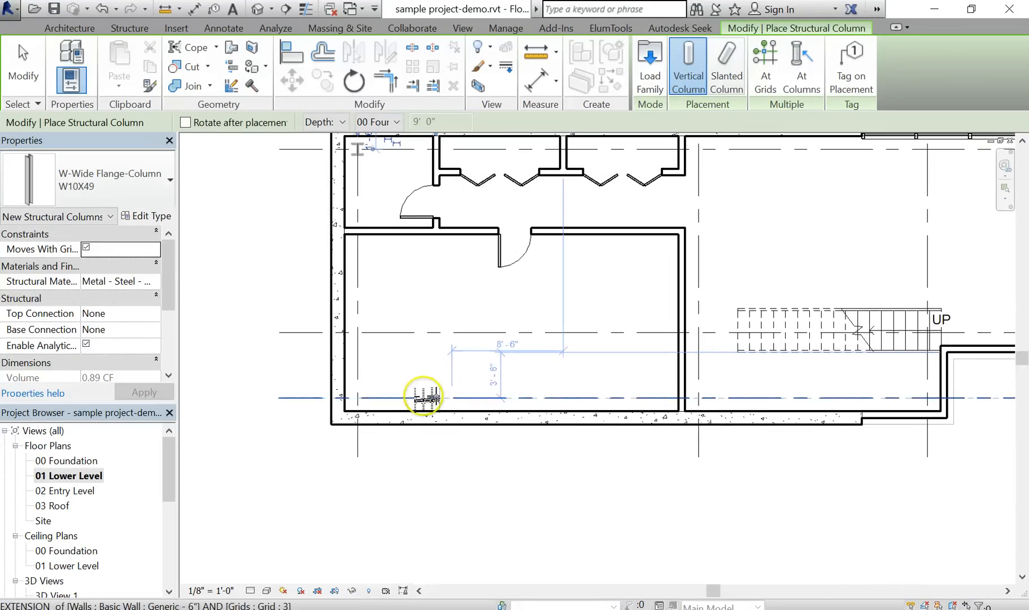
pyautogui.click(356, 397)
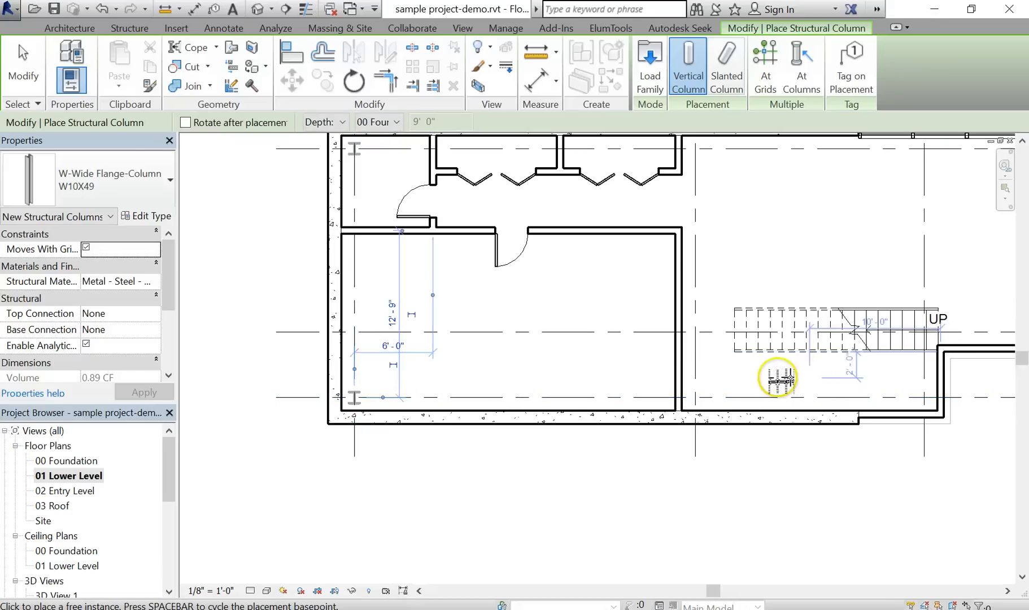
pyautogui.click(696, 398)
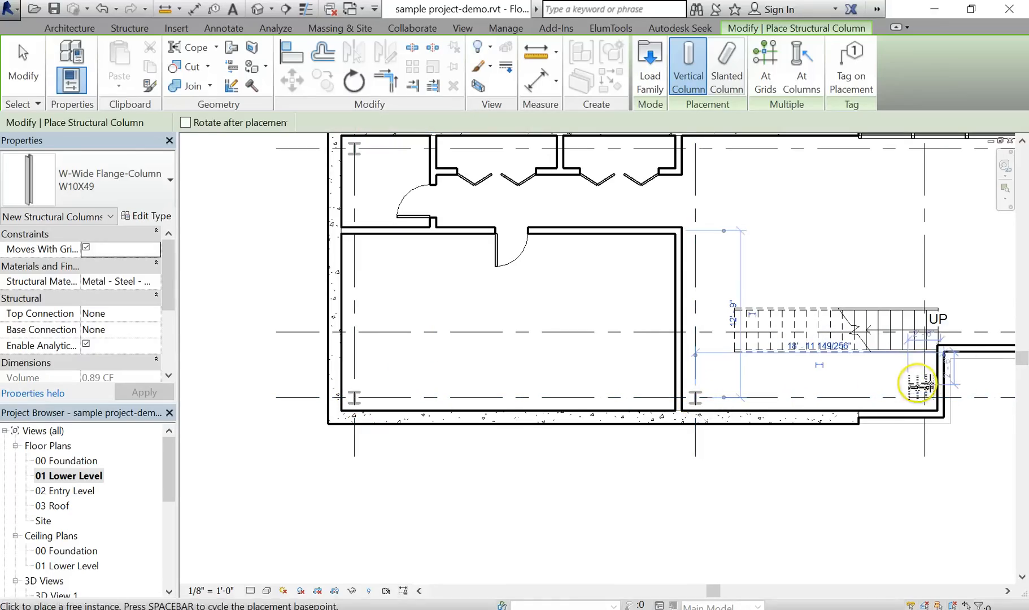
pyautogui.click(923, 397)
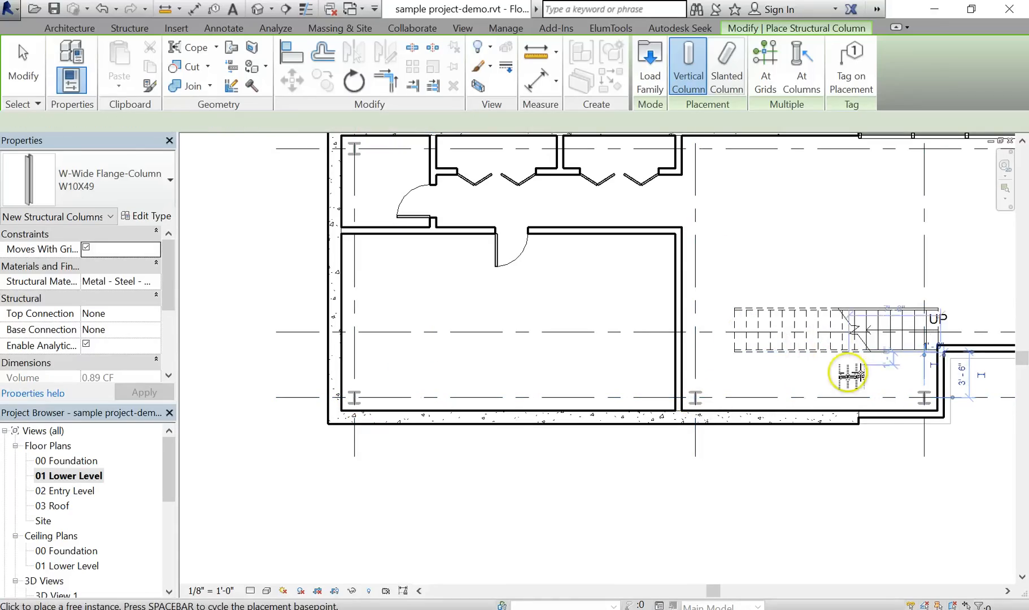
# Step: Place W10X49 columns where grid 1 crosses grids C, B and A, and where grid A crosses grid 2, then end column placement
pyautogui.moveTo(847, 376); pyautogui.dragTo(709, 453, button='middle')
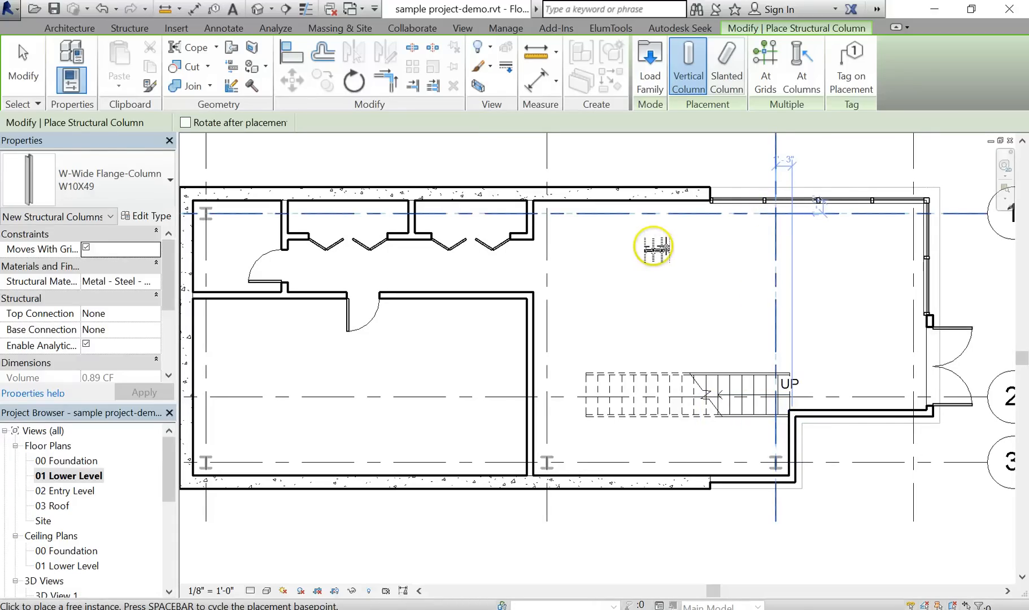
pyautogui.click(776, 214)
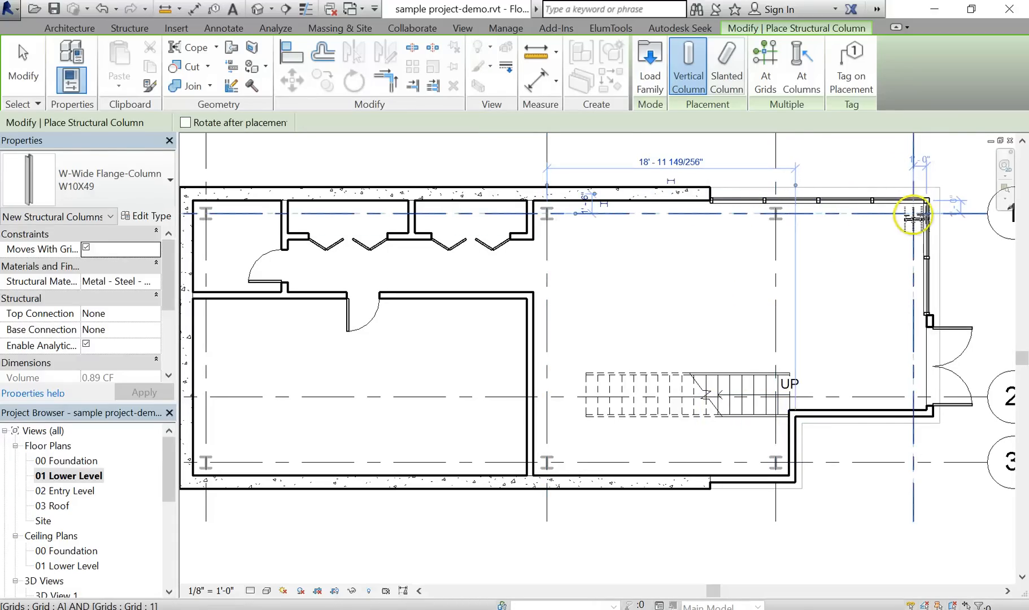
pyautogui.click(913, 399)
pyautogui.scroll(-3, 721, 358)
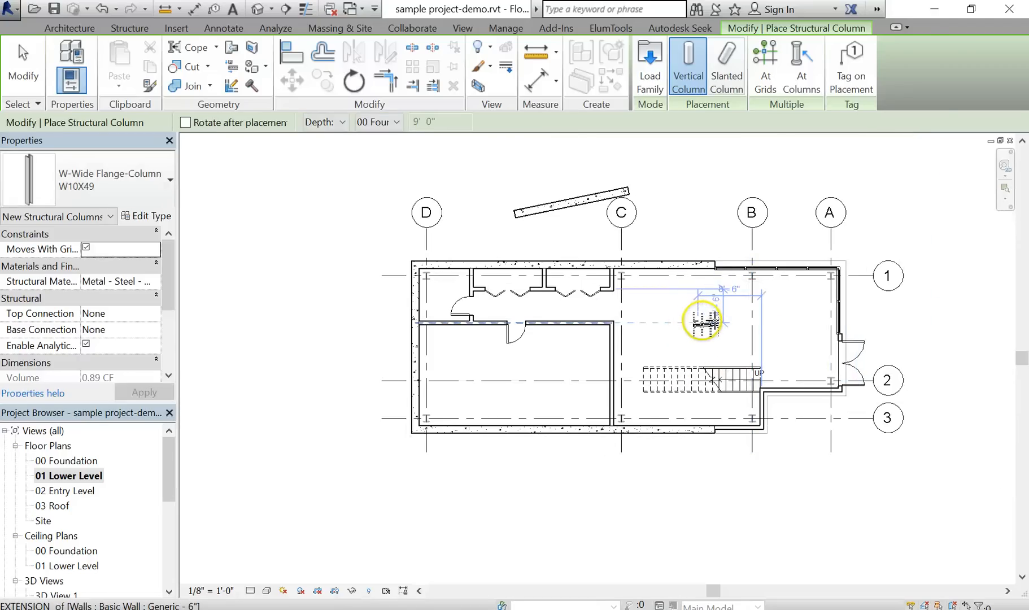
pyautogui.press('Escape')
pyautogui.press('Escape')
pyautogui.scroll(-2, 712, 324)
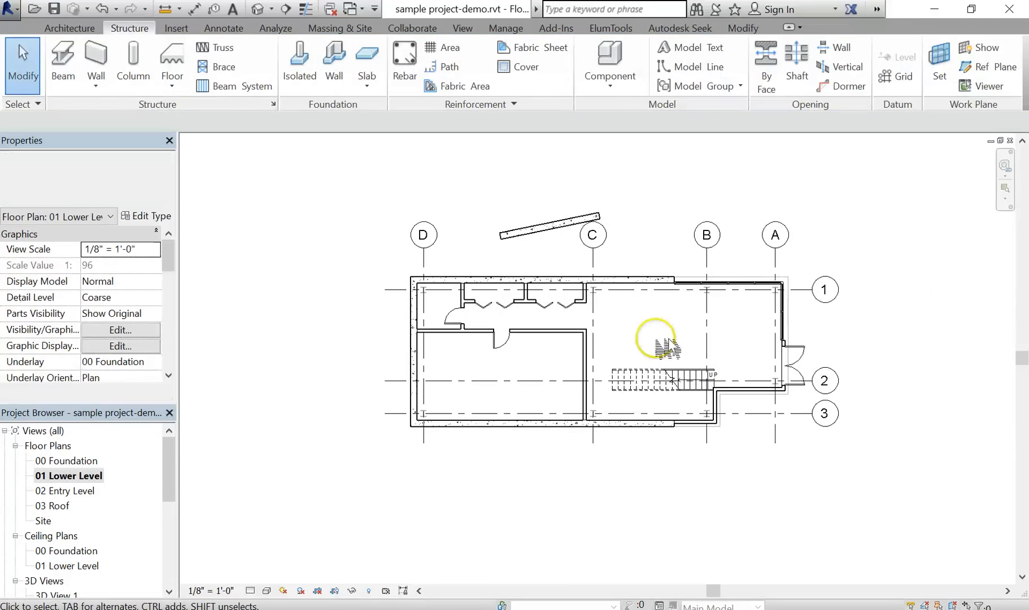
pyautogui.scroll(3, 719, 356)
pyautogui.scroll(-2, 725, 354)
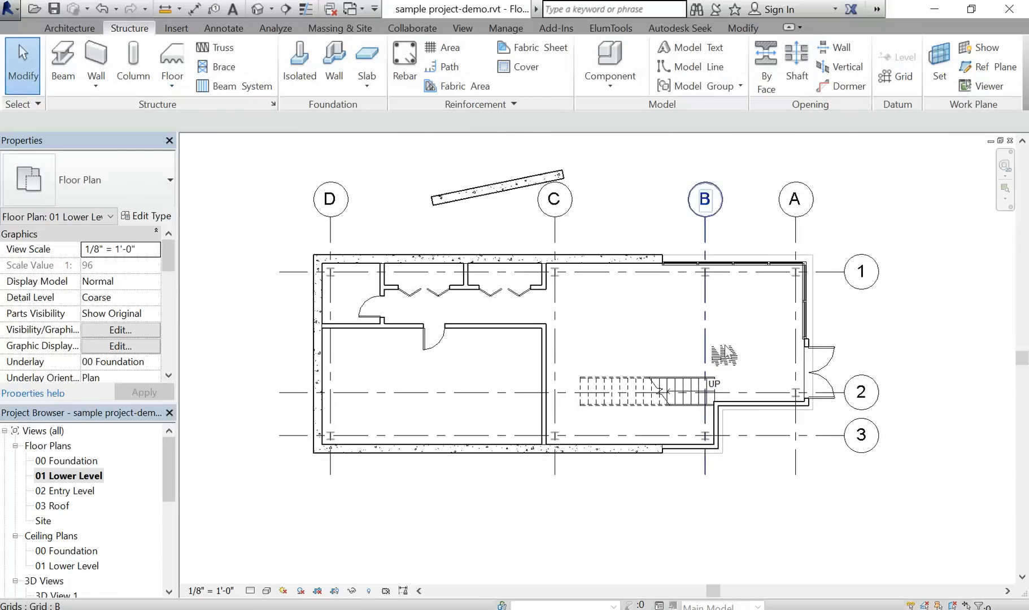
pyautogui.moveTo(724, 354); pyautogui.dragTo(760, 377, button='middle')
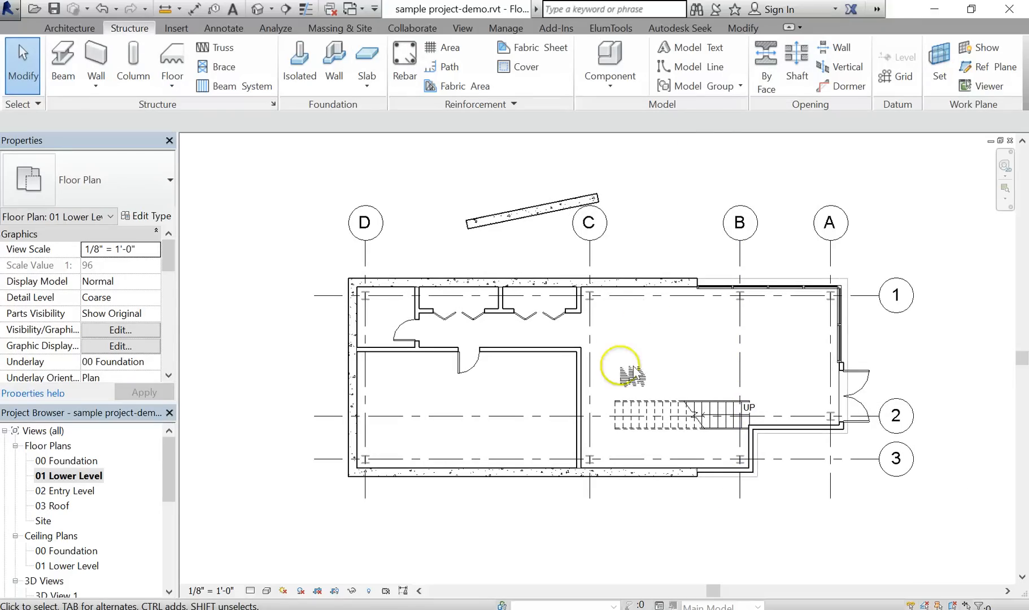
pyautogui.scroll(1, 636, 394)
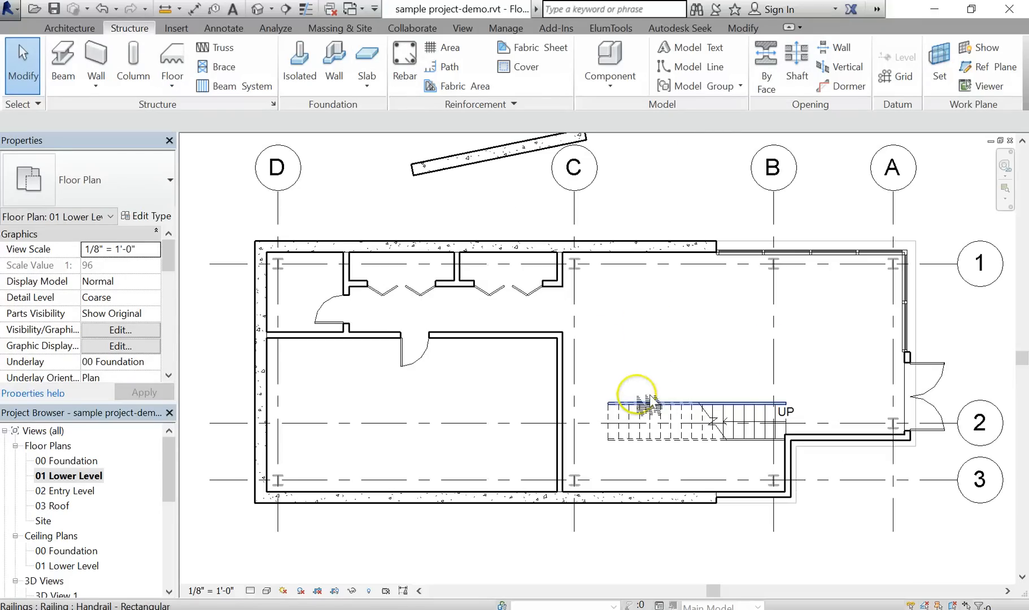
pyautogui.moveTo(650, 402); pyautogui.dragTo(654, 428, button='middle')
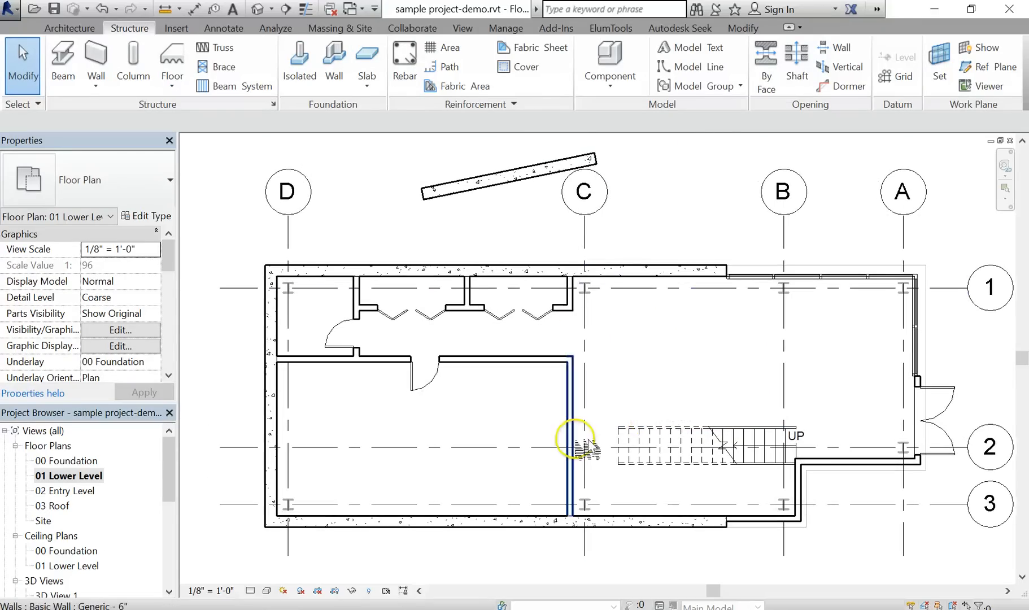
pyautogui.moveTo(169, 464); pyautogui.dragTo(169, 484)
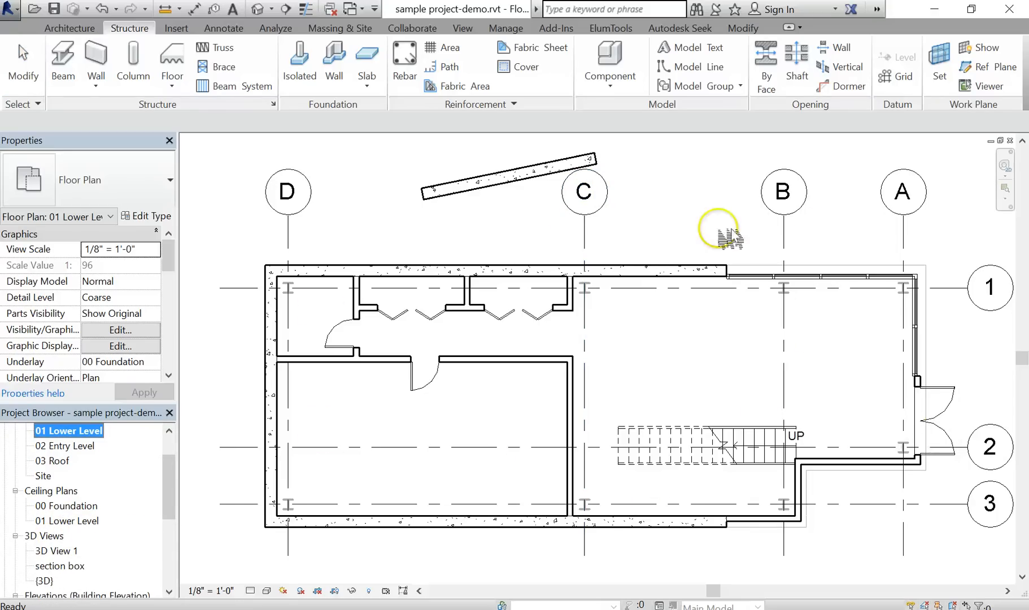
# Step: Open the default {3D} view and duplicate it
pyautogui.scroll(-2, 588, 434)
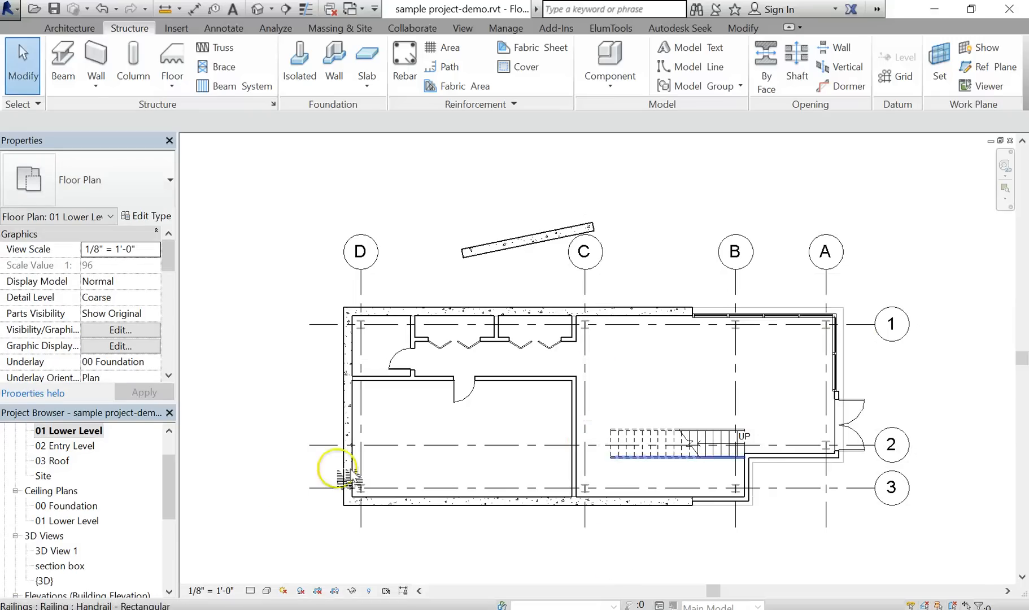
pyautogui.doubleClick(51, 580)
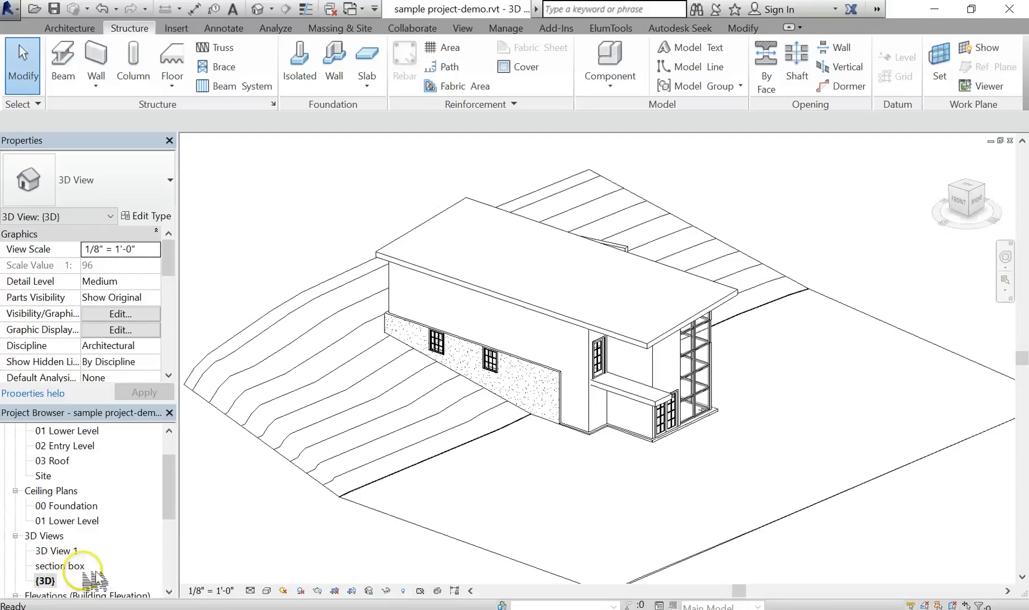
pyautogui.scroll(-5, 257, 523)
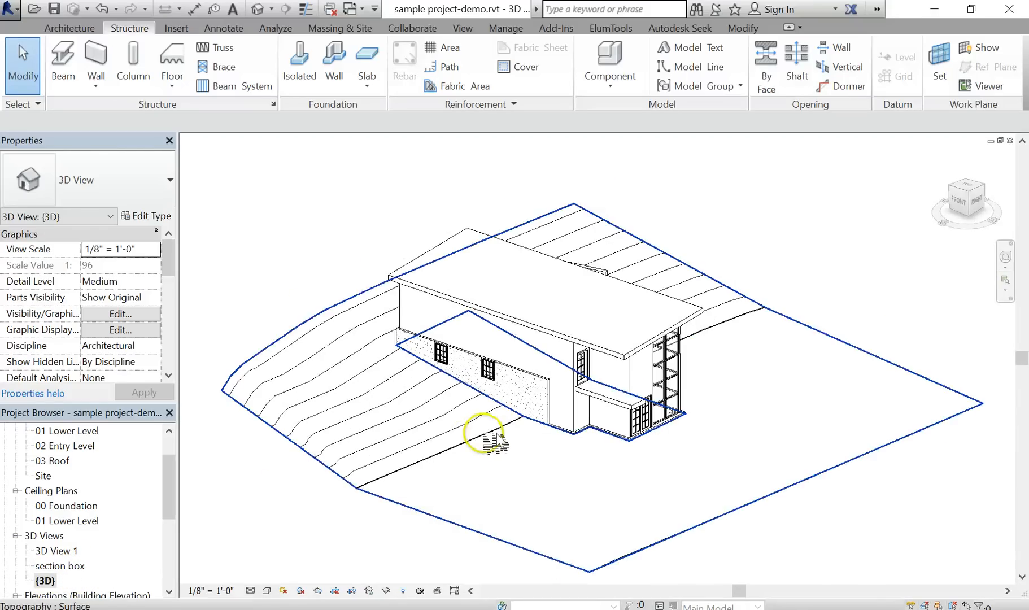
pyautogui.rightClick(46, 582)
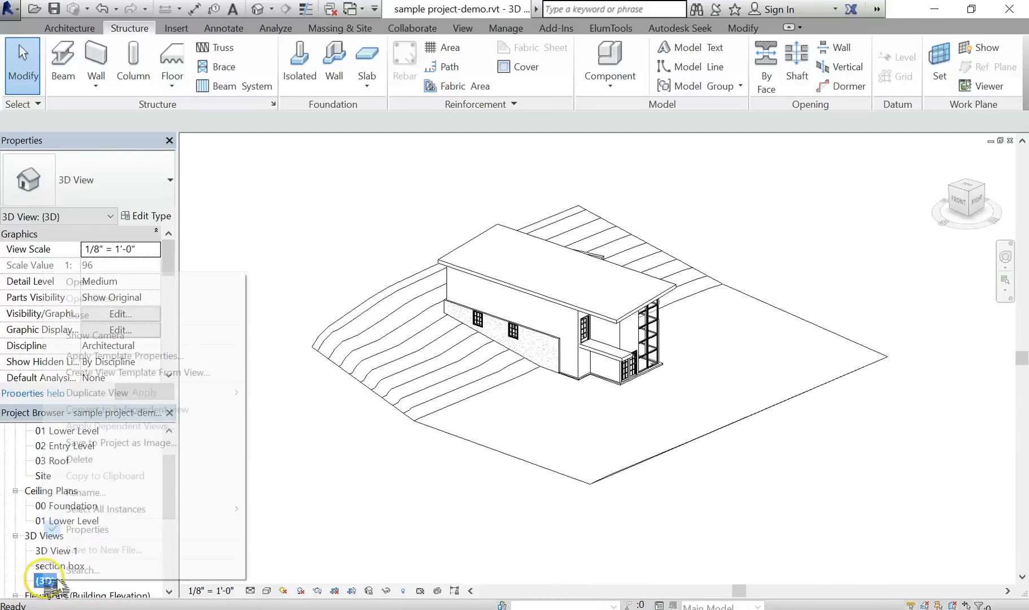
pyautogui.moveTo(226, 392)
pyautogui.click(282, 395)
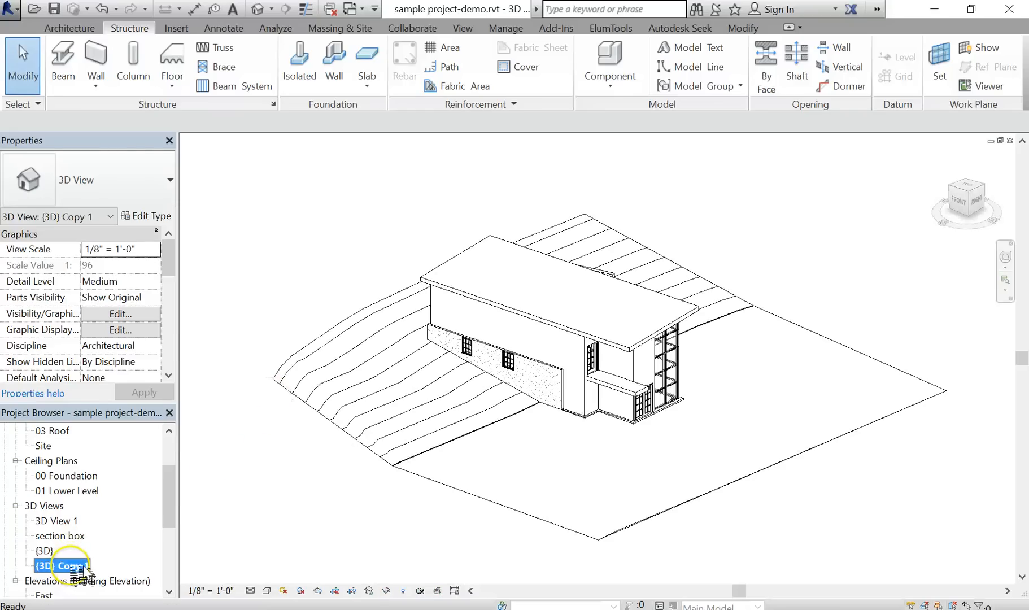
# Step: Rename the duplicated 3D view as "3D structure"
pyautogui.rightClick(82, 565)
pyautogui.click(135, 481)
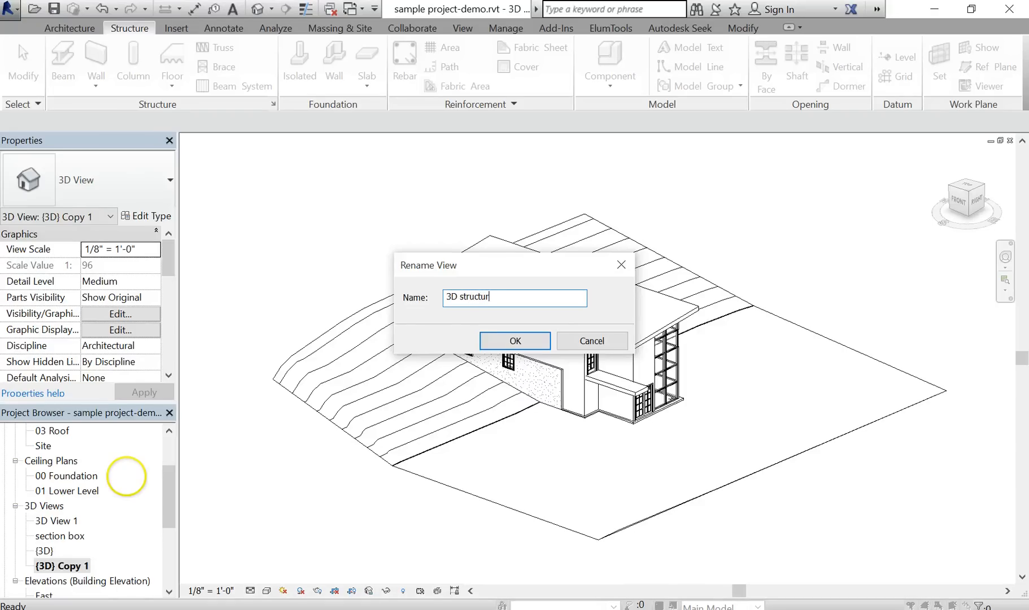
pyautogui.write('3D structure')
pyautogui.press('Return')
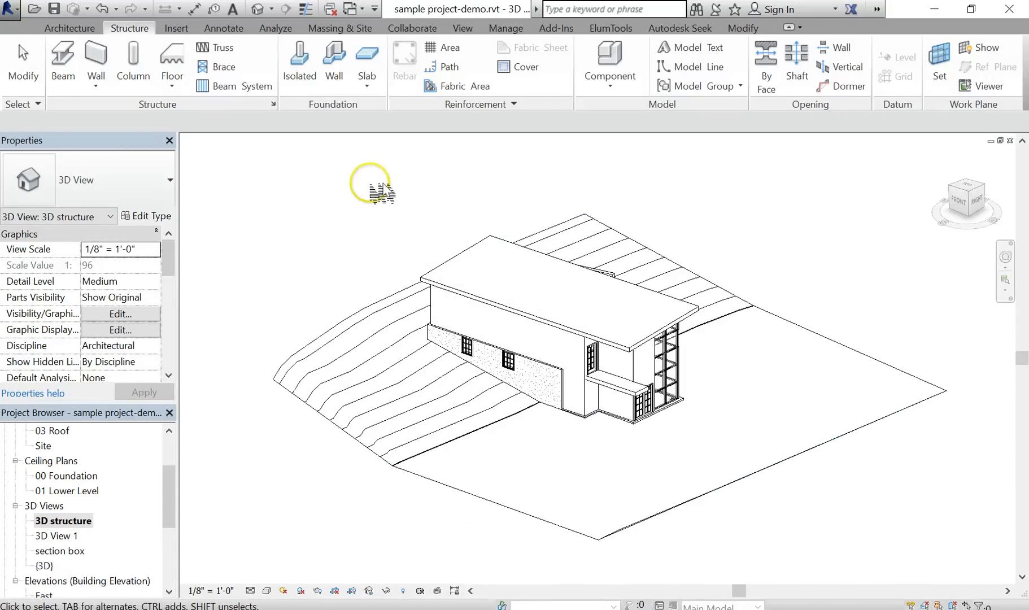
# Step: Turn off the visibility of all model categories in the Visibility/Graphic Overrides for the 3D structure view
pyautogui.scroll(-1, 396, 226)
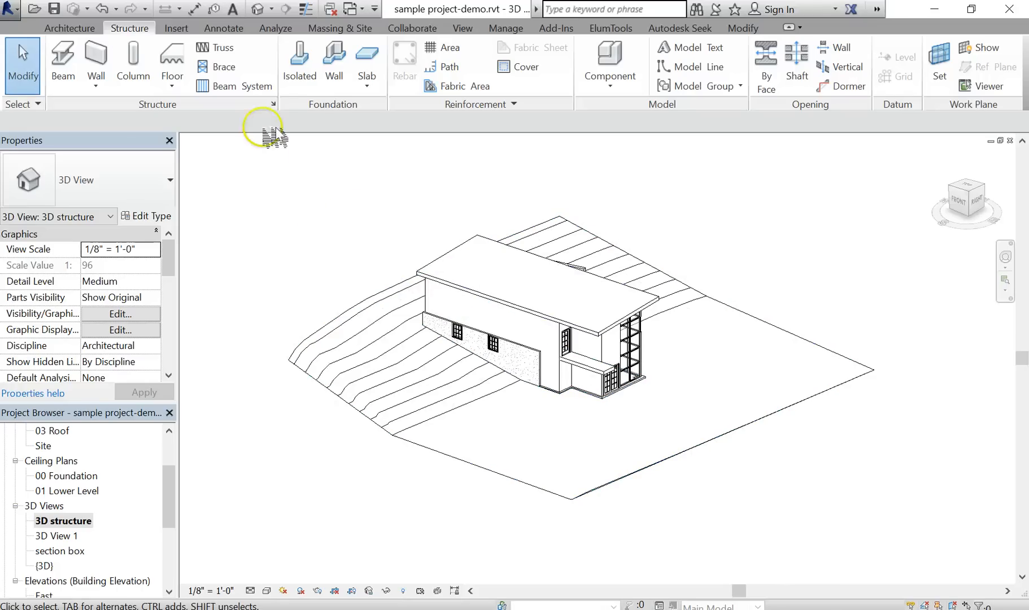
pyautogui.click(464, 27)
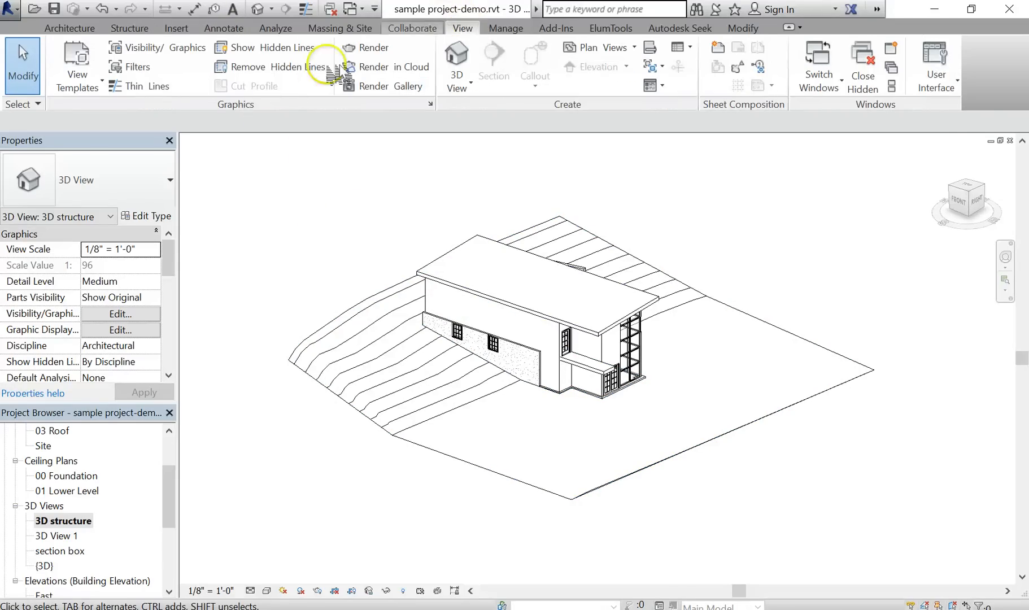
pyautogui.click(167, 54)
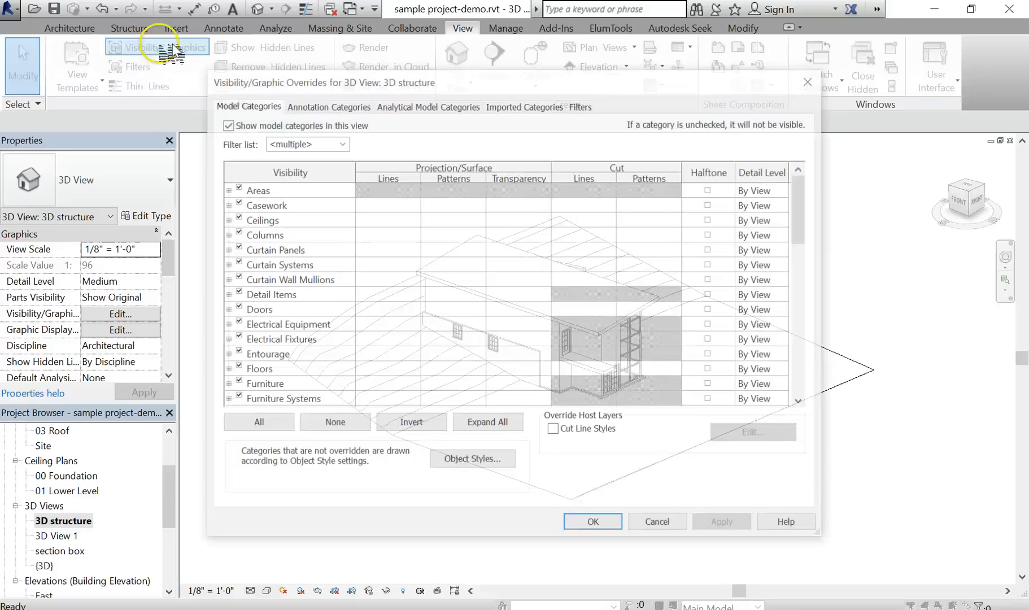
pyautogui.click(257, 424)
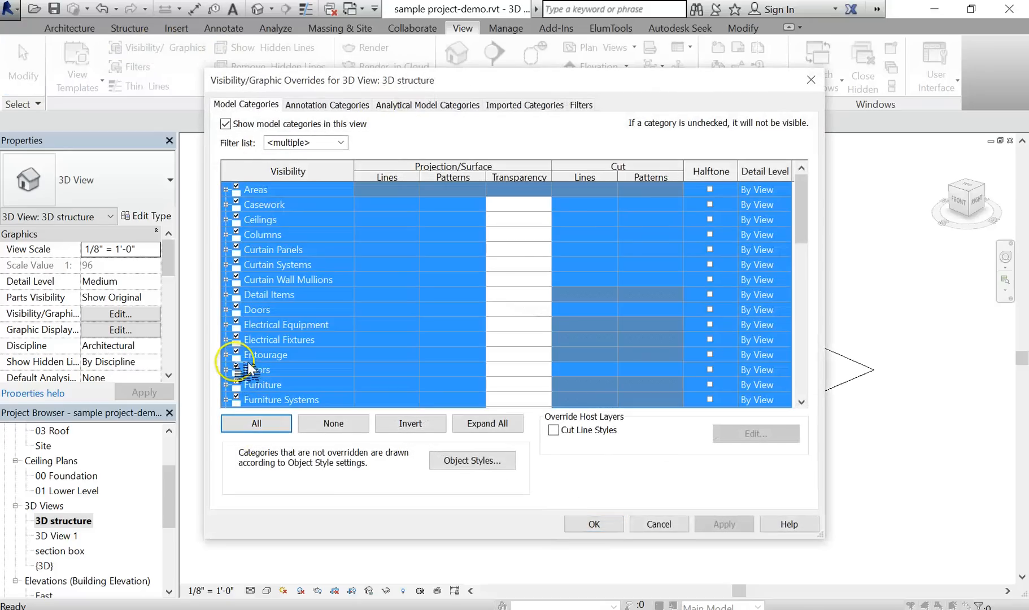
pyautogui.click(328, 424)
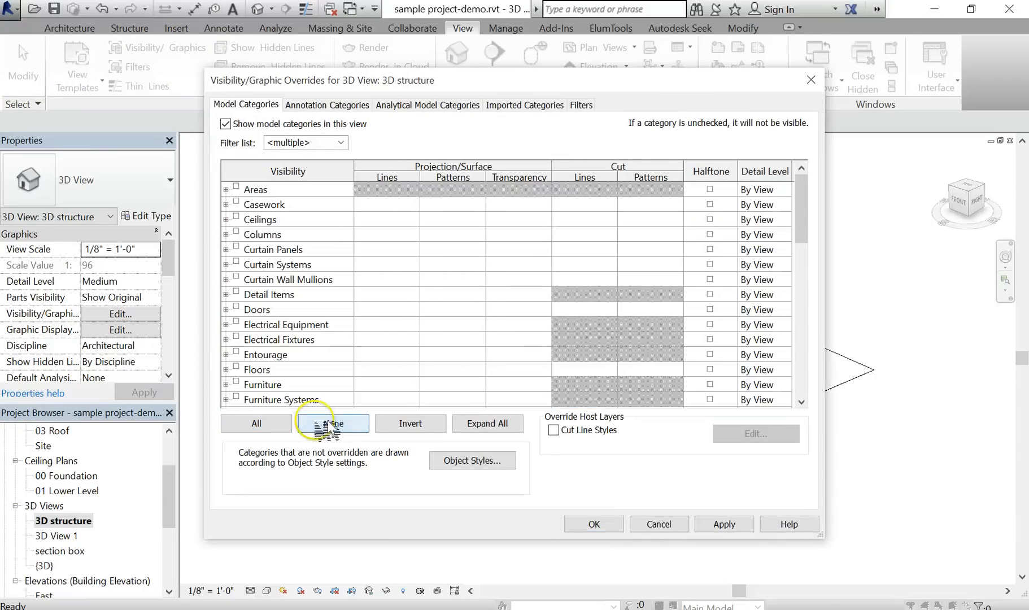
# Step: Turn on visibility for every structural category, from Structural Area Reinforcement through Structural Trusses, and accept the overrides
pyautogui.scroll(-10, 339, 398)
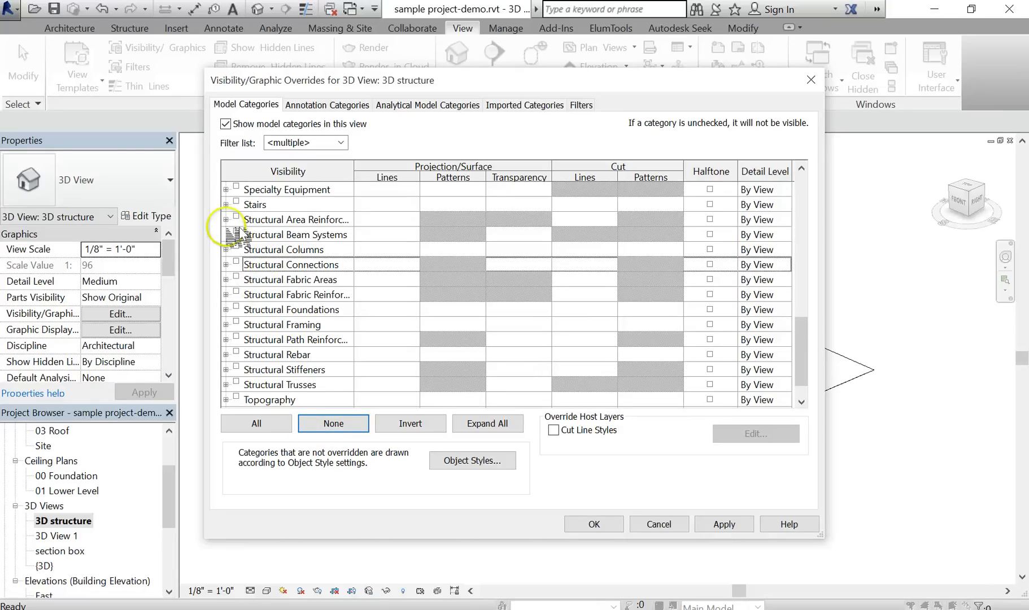
pyautogui.click(236, 218)
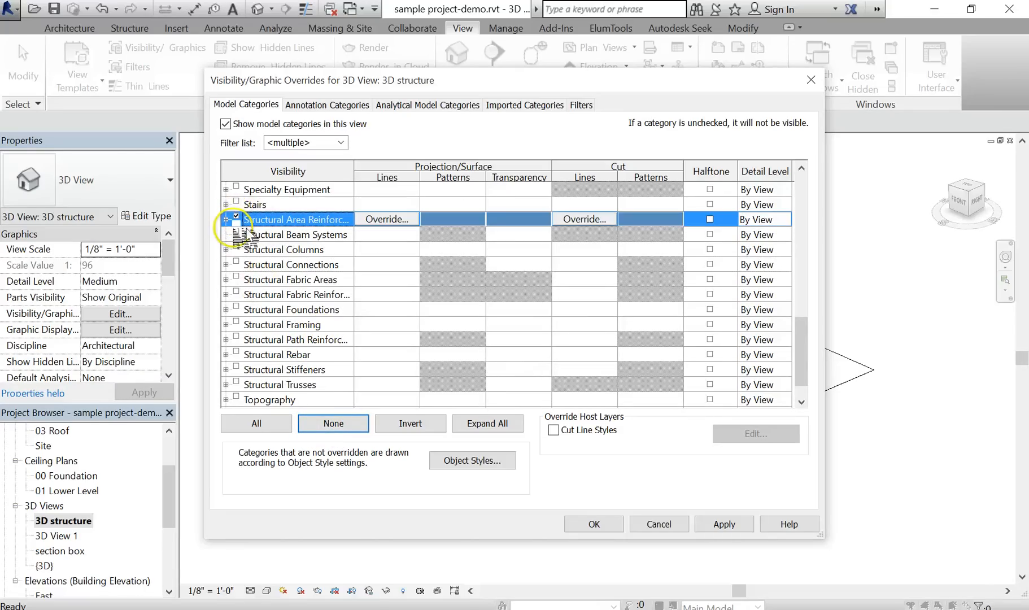
pyautogui.click(236, 232)
pyautogui.click(236, 247)
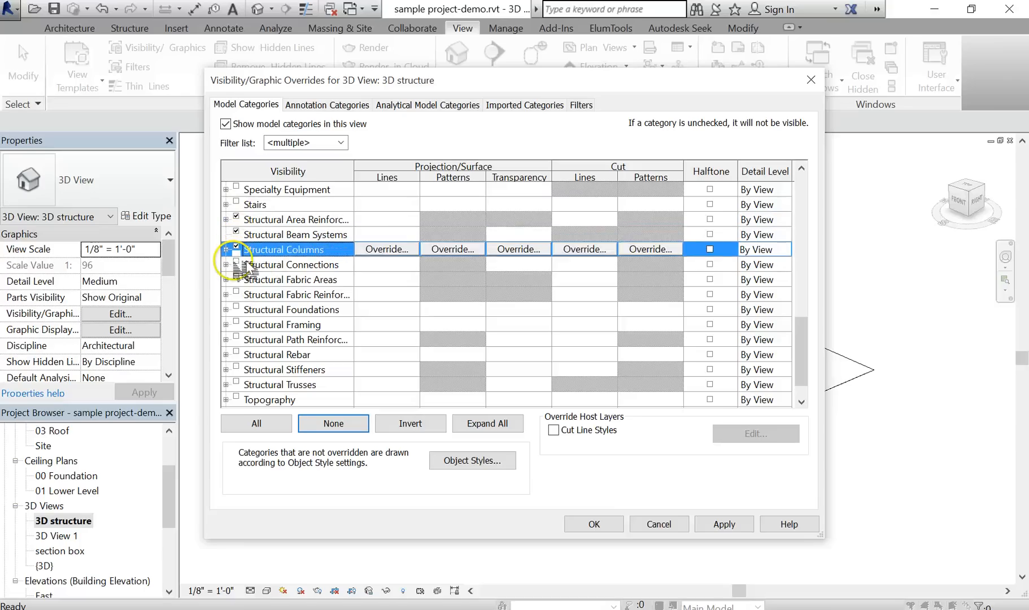
pyautogui.click(236, 262)
pyautogui.click(237, 276)
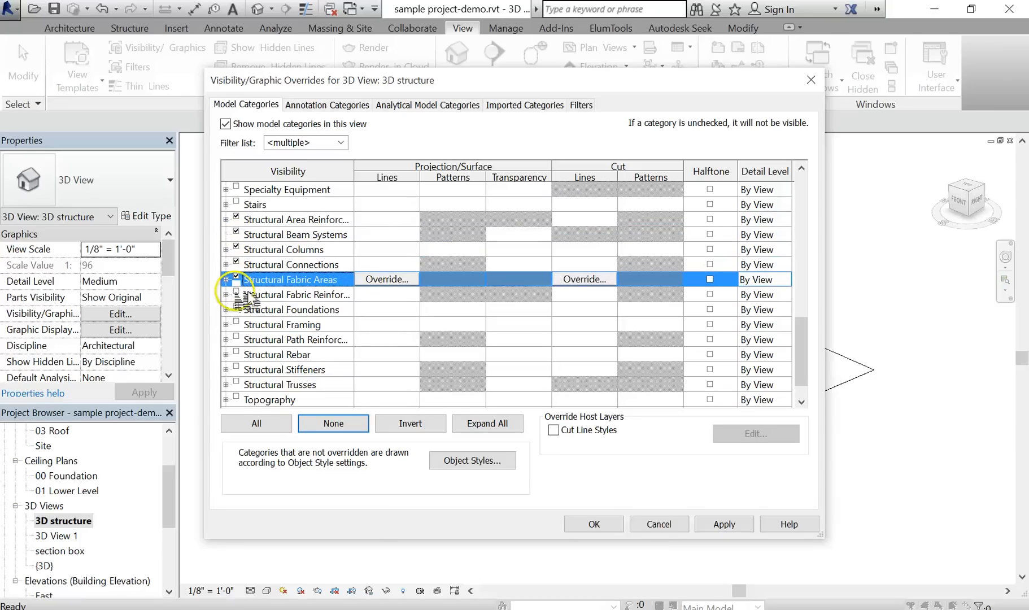
pyautogui.click(236, 292)
pyautogui.click(236, 307)
pyautogui.click(236, 322)
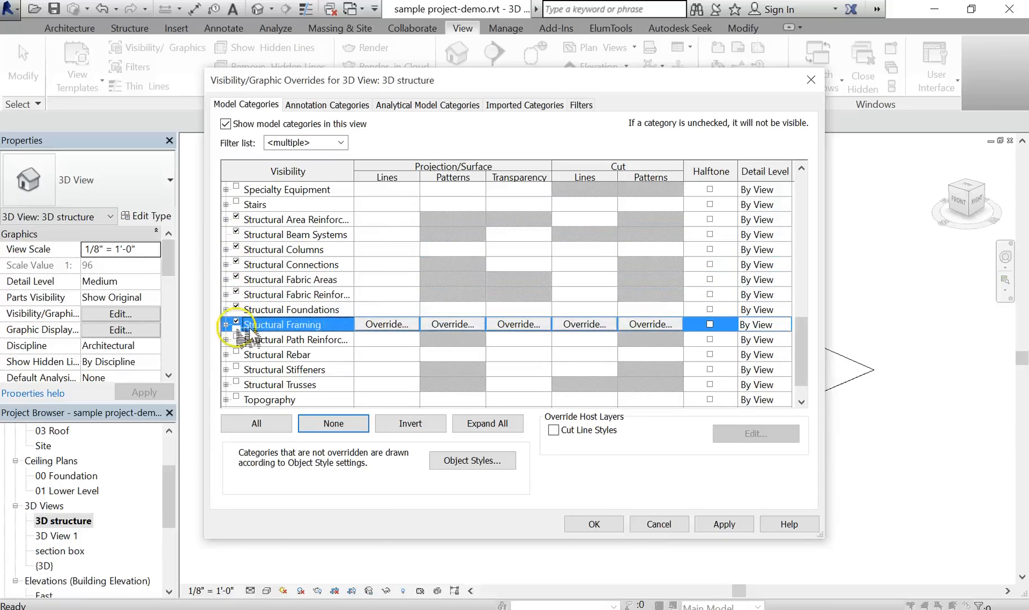
pyautogui.click(236, 337)
pyautogui.click(236, 352)
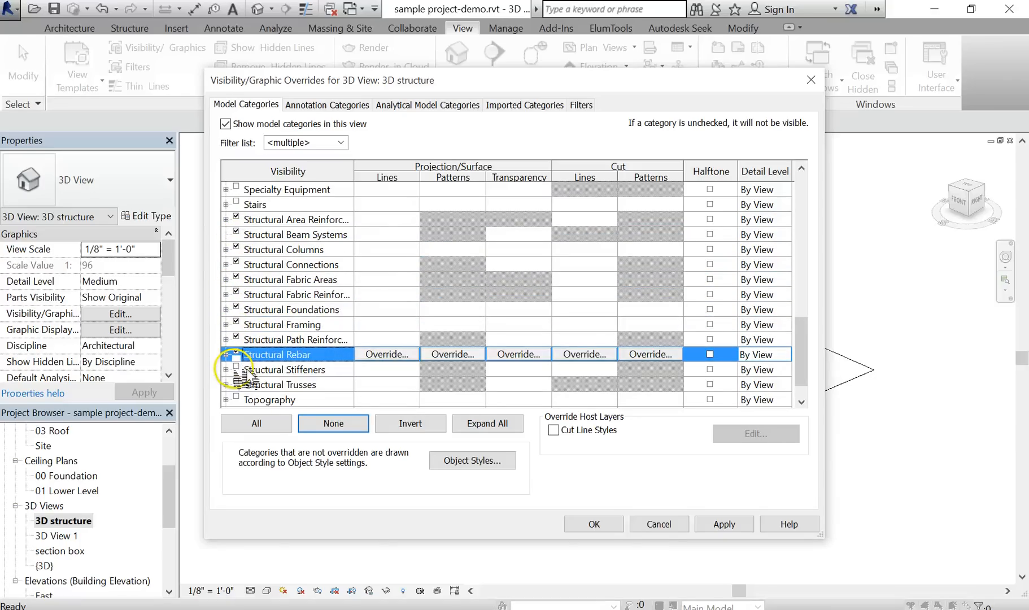
pyautogui.click(236, 367)
pyautogui.click(236, 383)
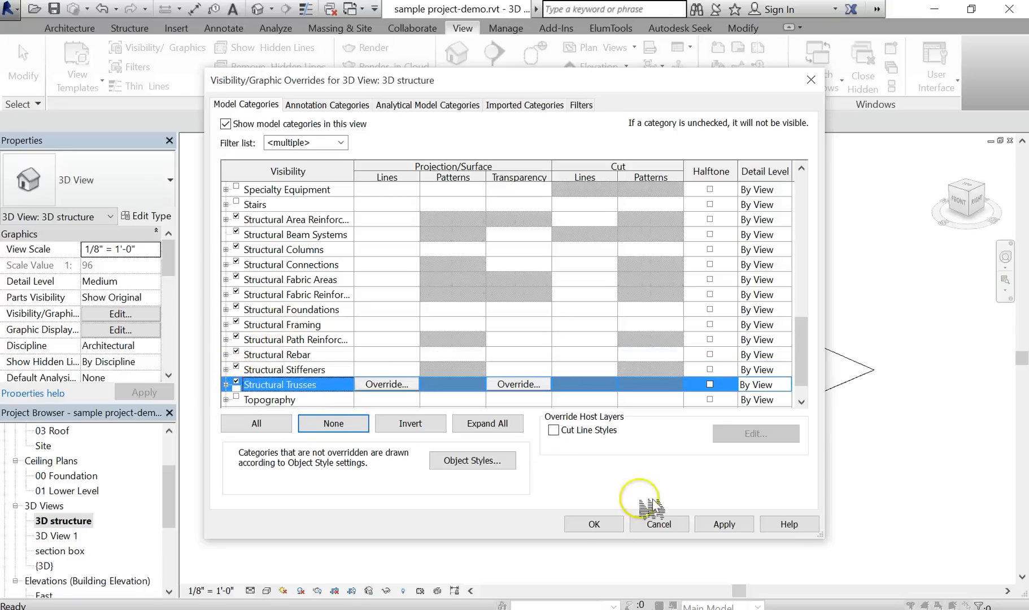
pyautogui.click(606, 529)
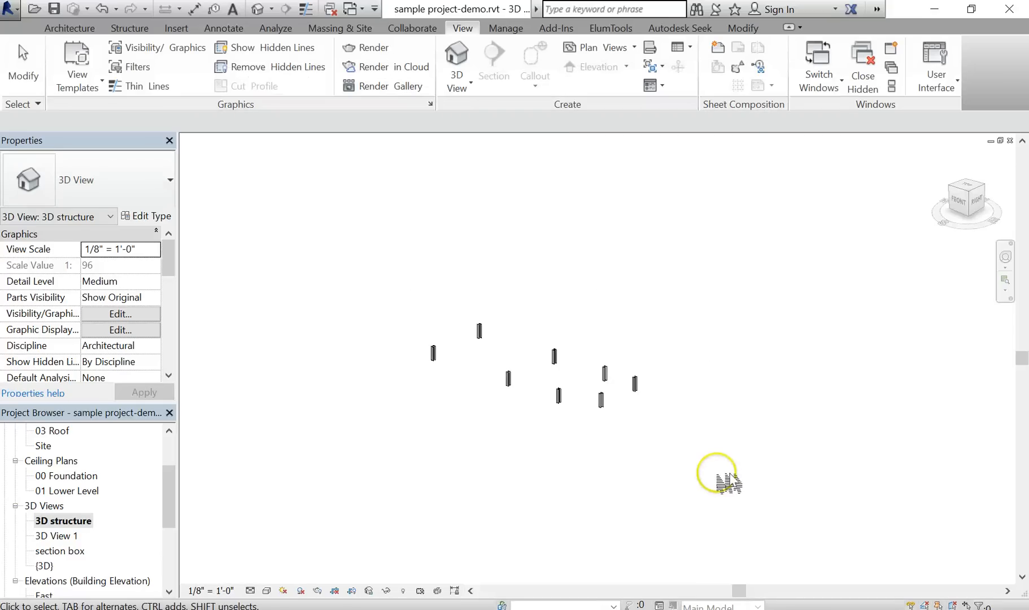
# Step: Check the base and top level constraints of the column where grids C and 3 cross
pyautogui.scroll(5, 570, 383)
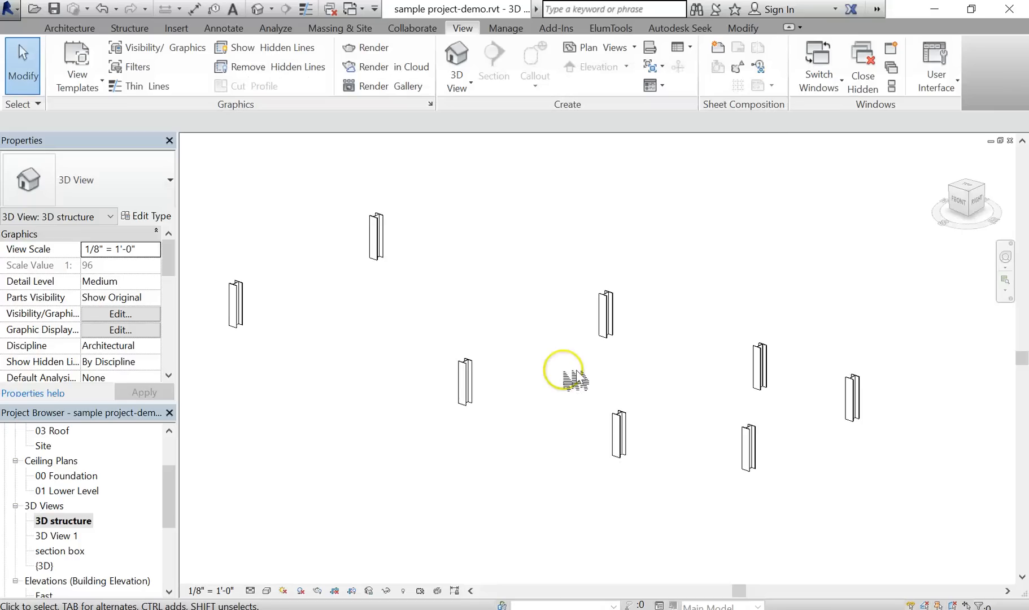
pyautogui.moveTo(578, 386); pyautogui.dragTo(564, 423, button='middle')
pyautogui.scroll(-3, 583, 402)
pyautogui.scroll(1, 564, 423)
pyautogui.click(505, 407)
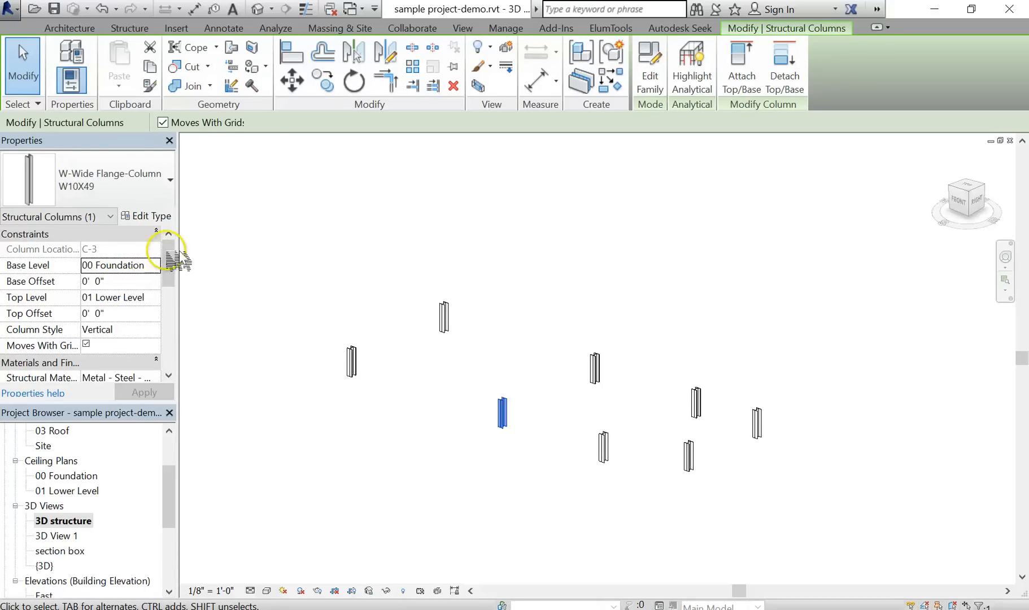
pyautogui.click(226, 240)
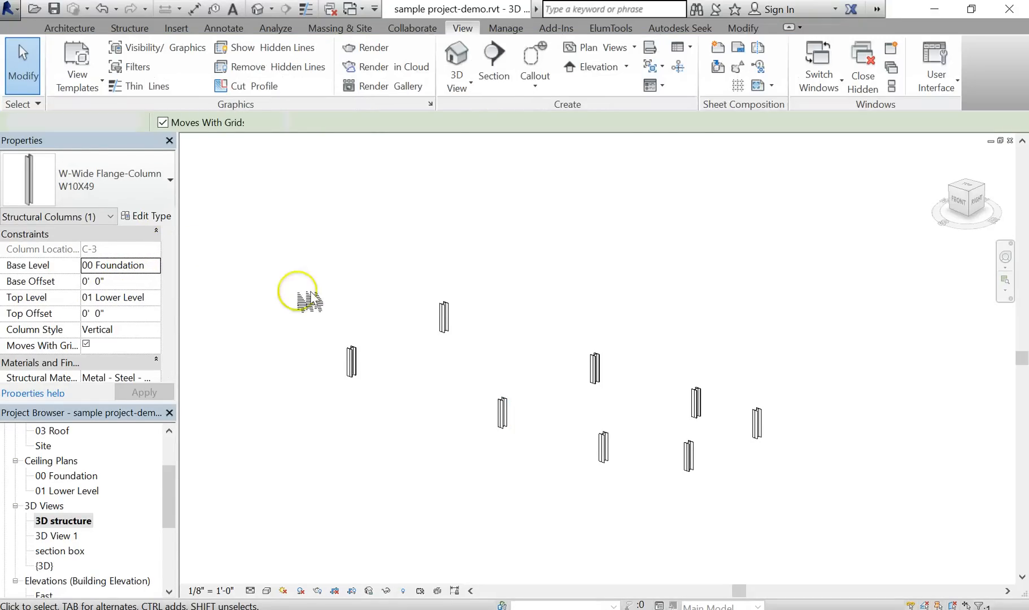
# Step: Select all the structural columns and set their top level to 03 Roof, then clear the selection
pyautogui.moveTo(547, 386); pyautogui.dragTo(547, 427, button='middle')
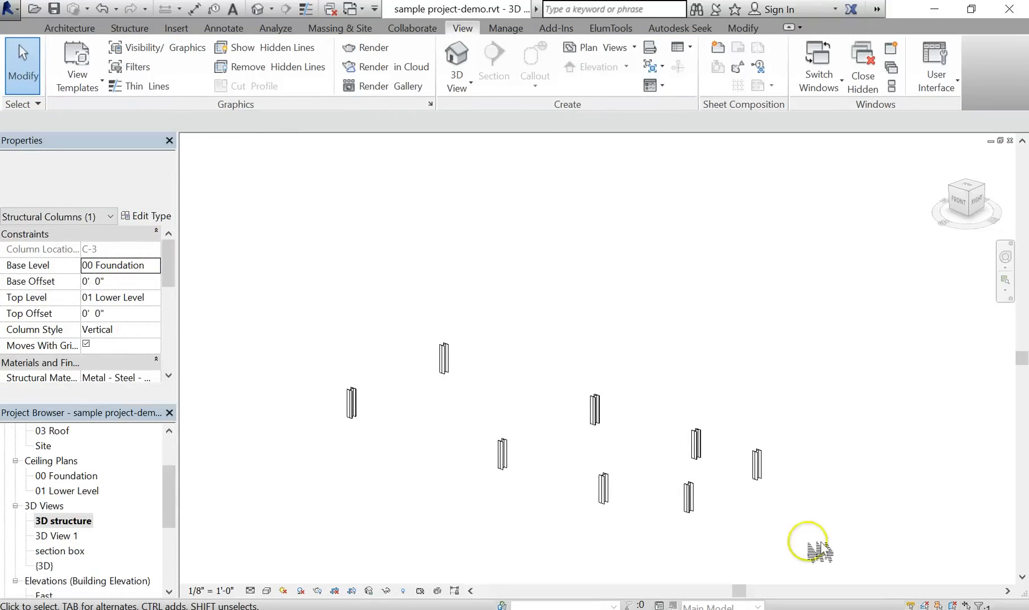
pyautogui.scroll(-1, 782, 525)
pyautogui.moveTo(785, 523); pyautogui.dragTo(189, 331)
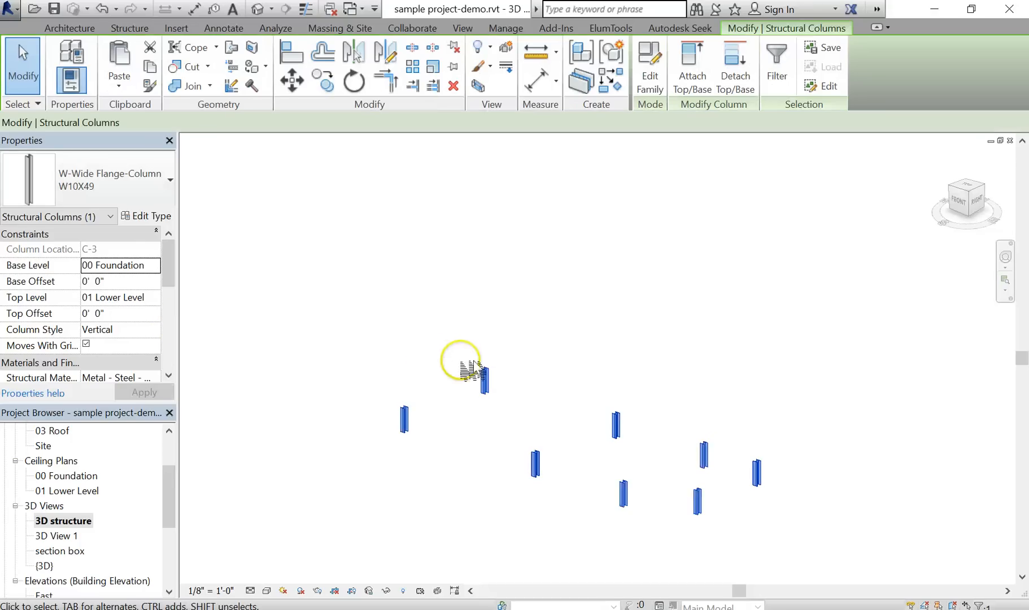
pyautogui.click(155, 297)
pyautogui.click(136, 352)
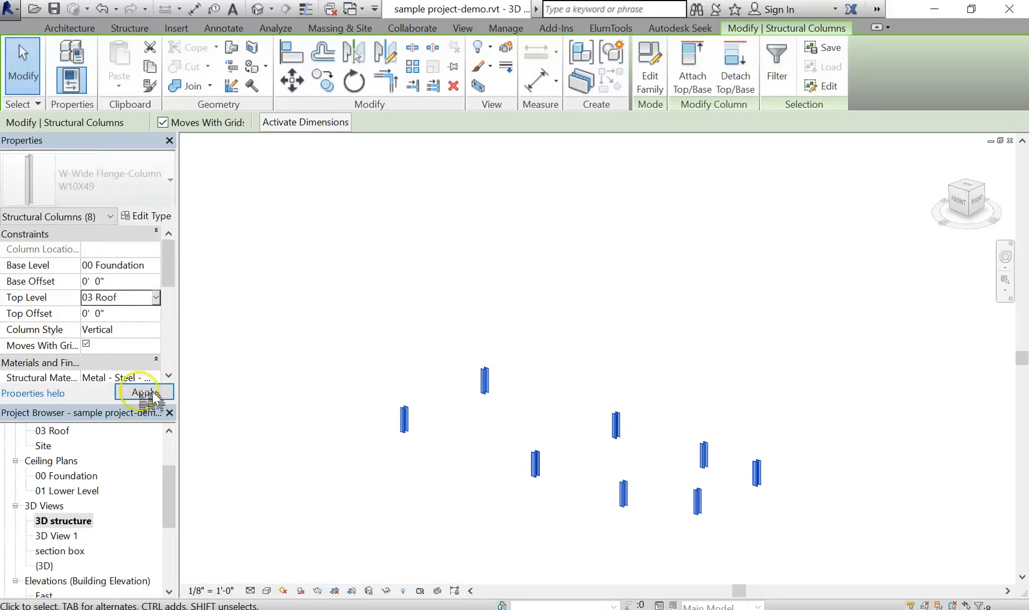
pyautogui.click(144, 392)
pyautogui.click(353, 339)
pyautogui.scroll(-1, 447, 380)
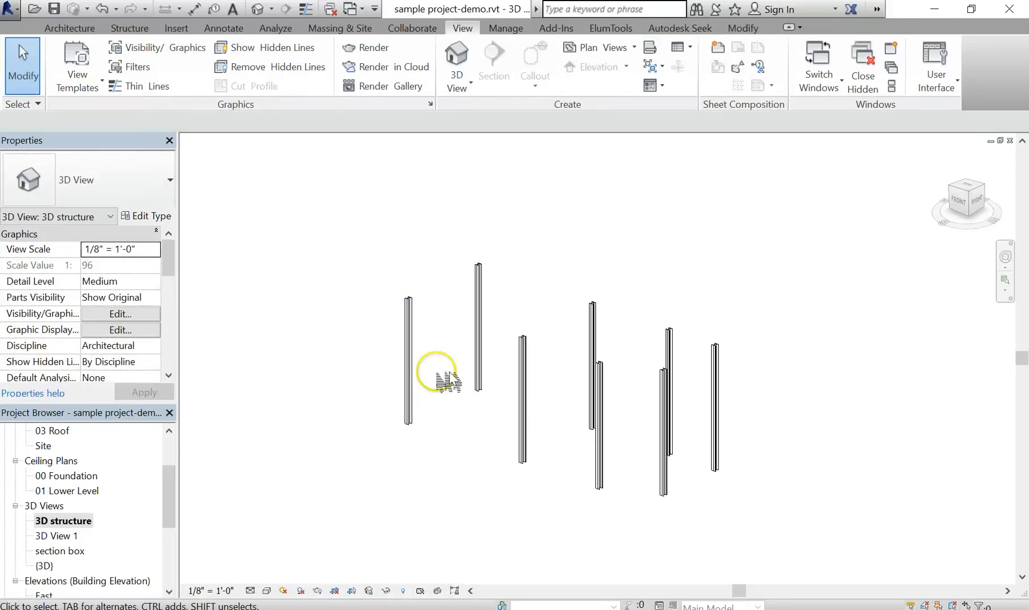
pyautogui.keyDown('shift'); pyautogui.moveTo(453, 439); pyautogui.dragTo(484, 471, button='middle'); pyautogui.keyUp('shift')
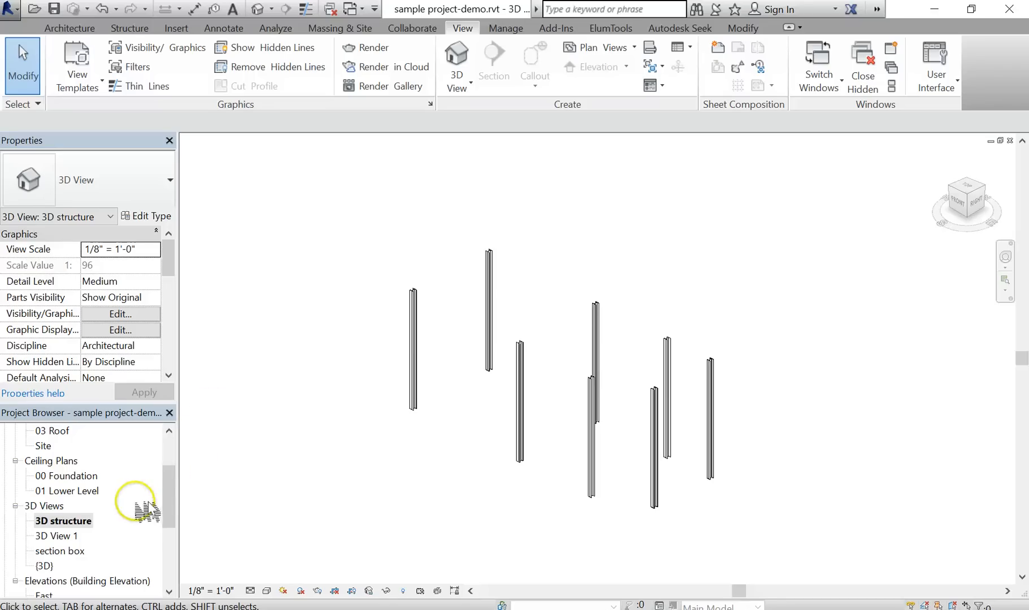
# Step: Open the {3D} view and examine how the extended columns sit within the building beneath the sloped roof
pyautogui.moveTo(169, 493); pyautogui.dragTo(178, 456)
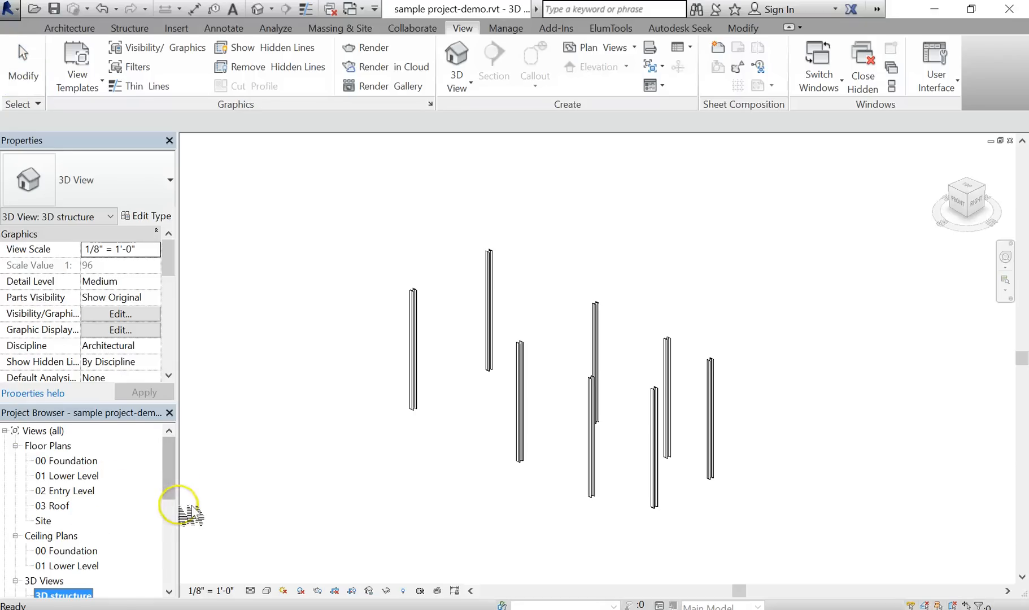
pyautogui.moveTo(178, 497); pyautogui.dragTo(176, 530)
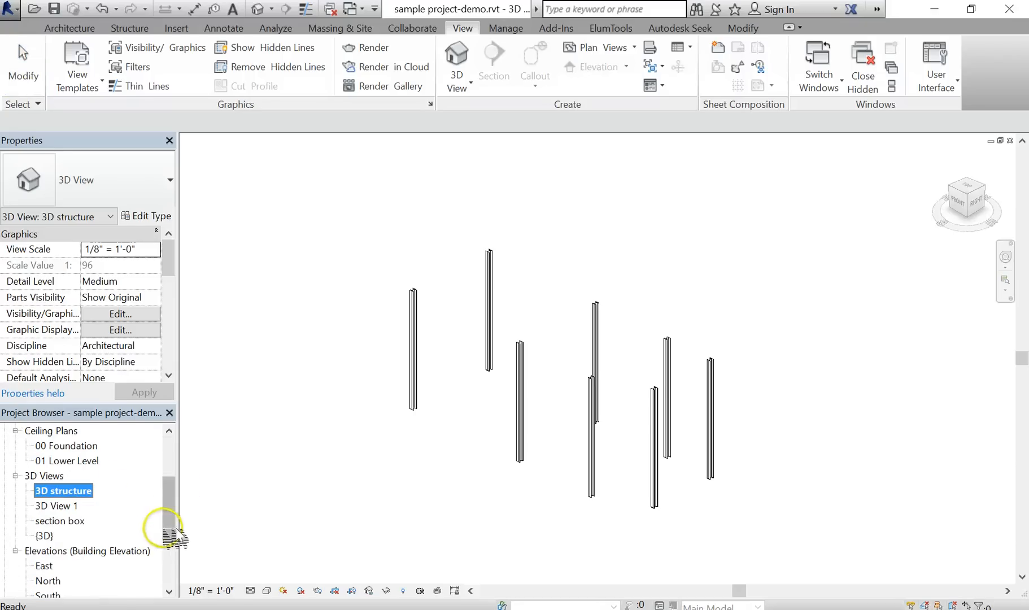
pyautogui.doubleClick(41, 535)
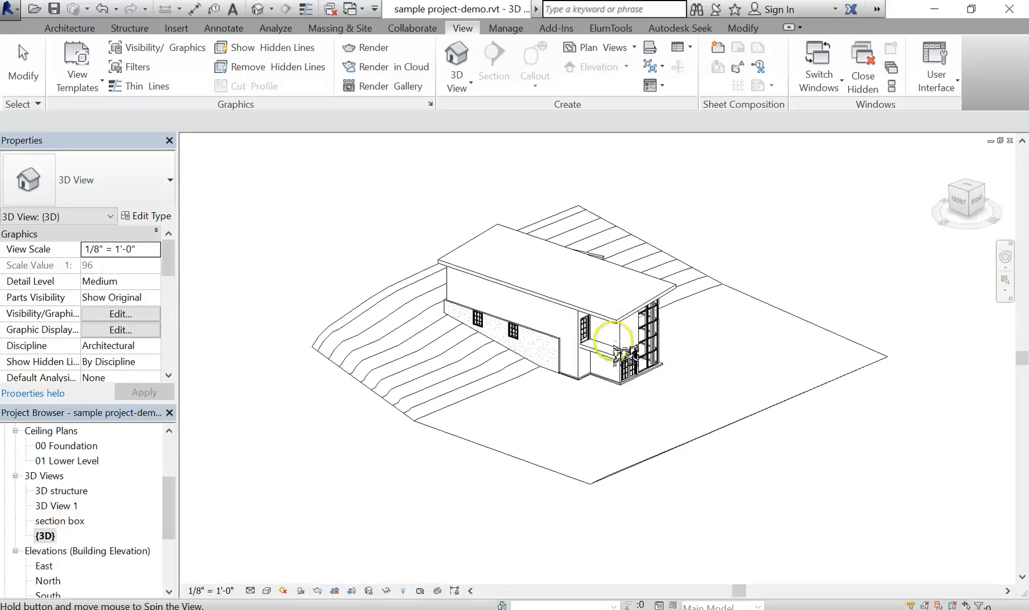
pyautogui.scroll(6, 565, 299)
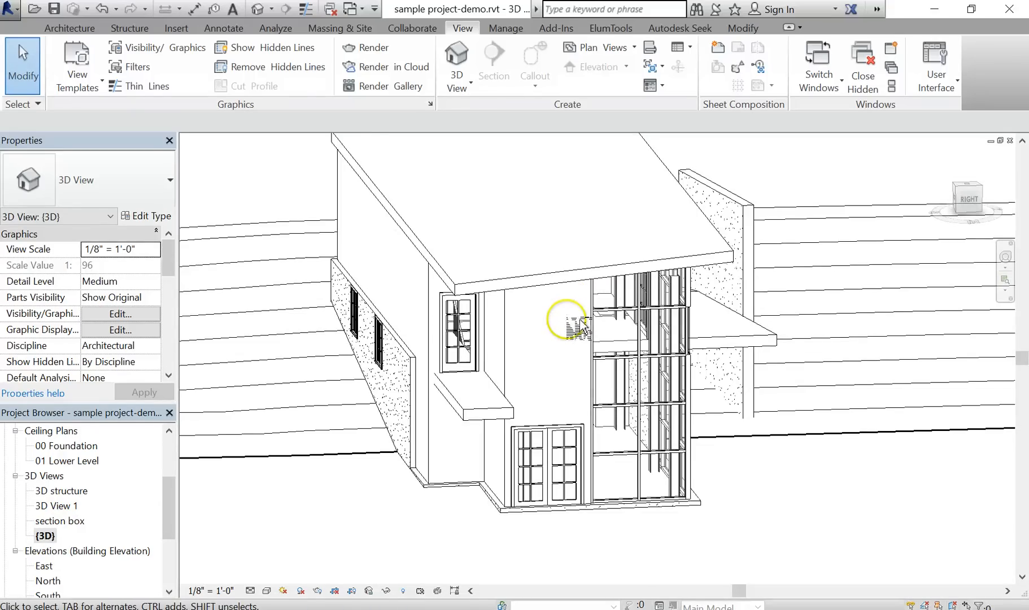
pyautogui.keyDown('shift'); pyautogui.moveTo(567, 298); pyautogui.dragTo(621, 214, button='middle'); pyautogui.keyUp('shift')
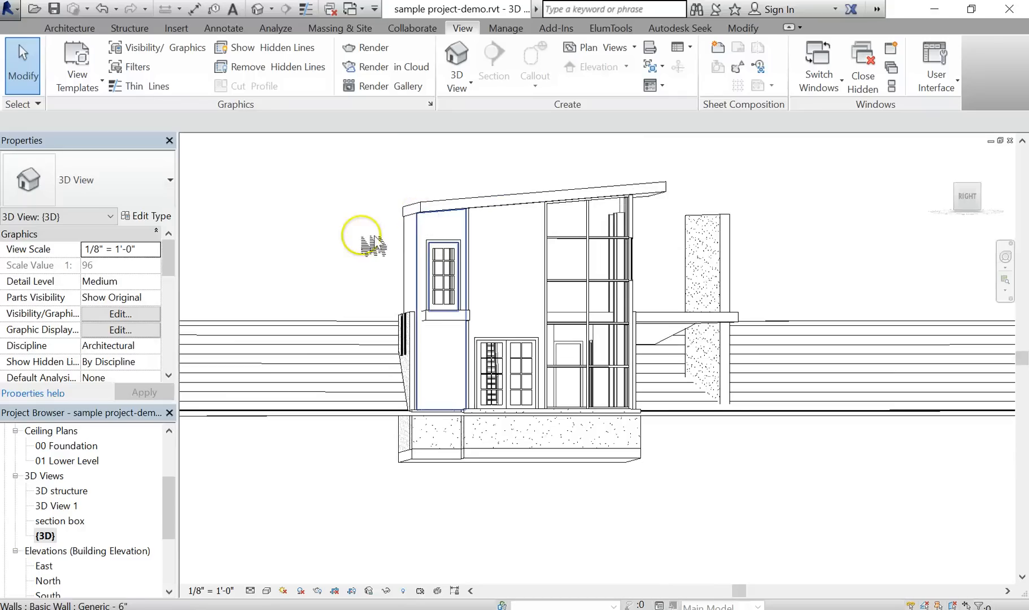
pyautogui.keyDown('shift'); pyautogui.moveTo(367, 237); pyautogui.dragTo(420, 299, button='middle'); pyautogui.keyUp('shift')
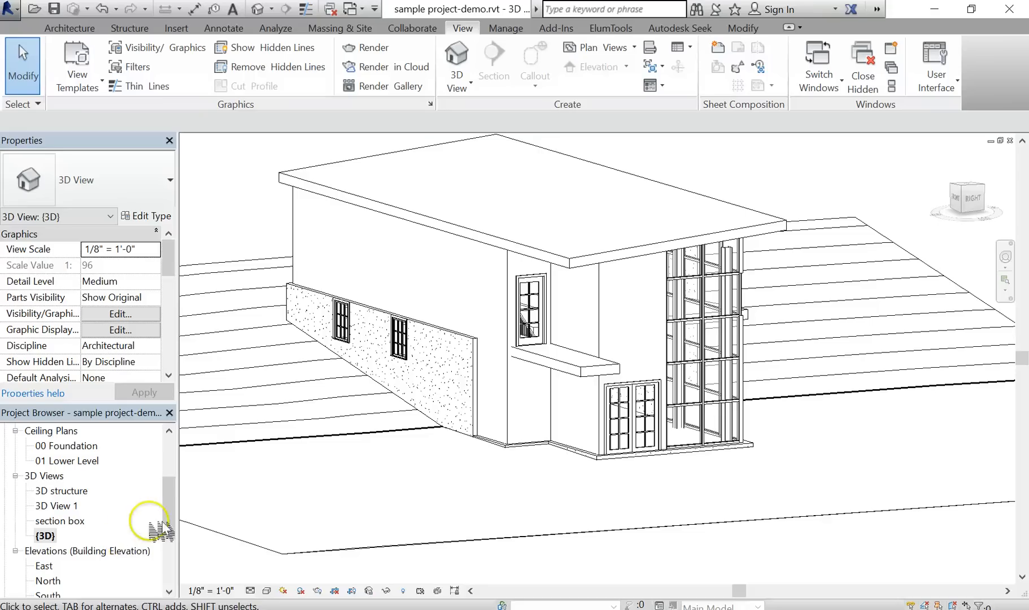
# Step: Open the North building elevation
pyautogui.moveTo(169, 523); pyautogui.dragTo(172, 538)
pyautogui.doubleClick(48, 536)
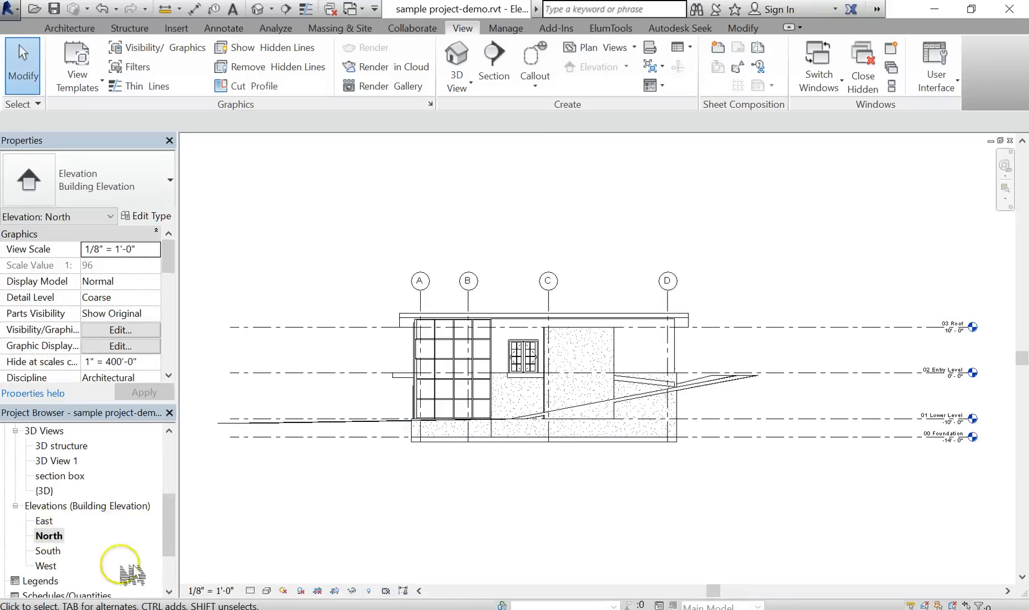
# Step: Open the East building elevation and draw a reference plane along the underside of the sloped roof between its two ends
pyautogui.doubleClick(47, 521)
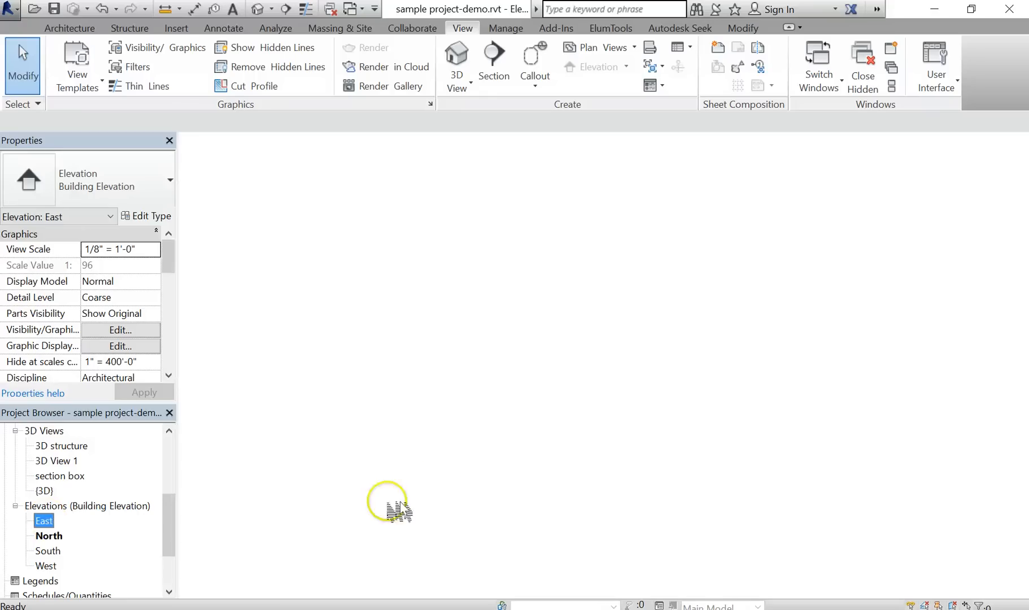
pyautogui.scroll(5, 622, 311)
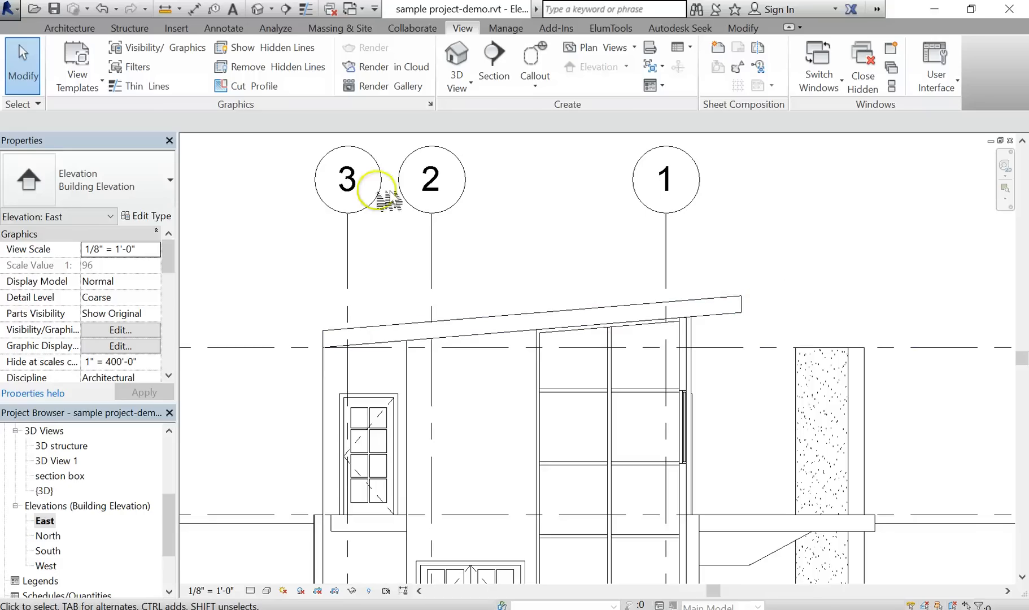
pyautogui.click(84, 28)
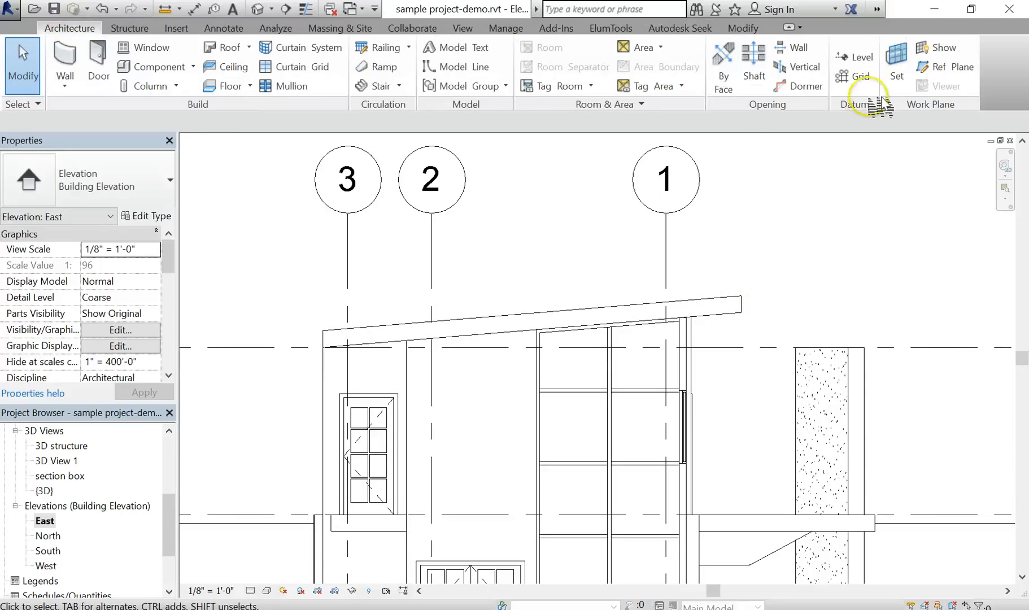
pyautogui.click(954, 68)
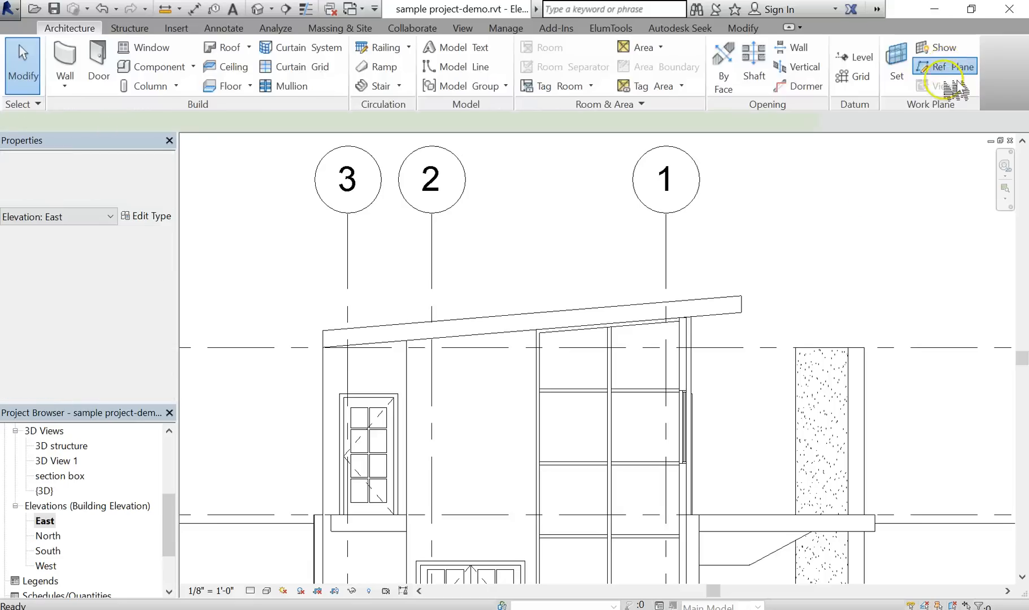
pyautogui.click(741, 310)
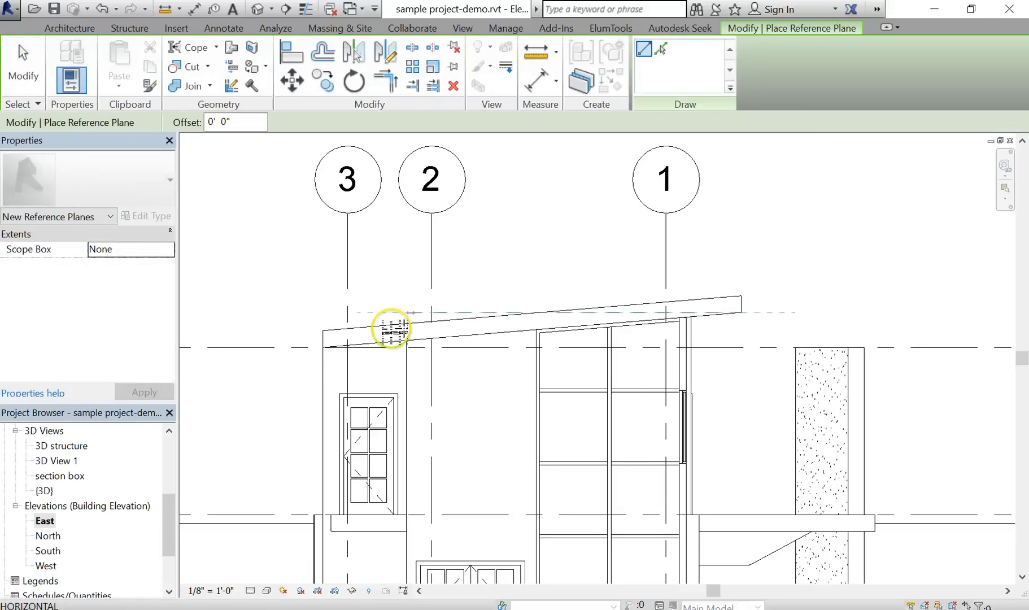
pyautogui.click(323, 347)
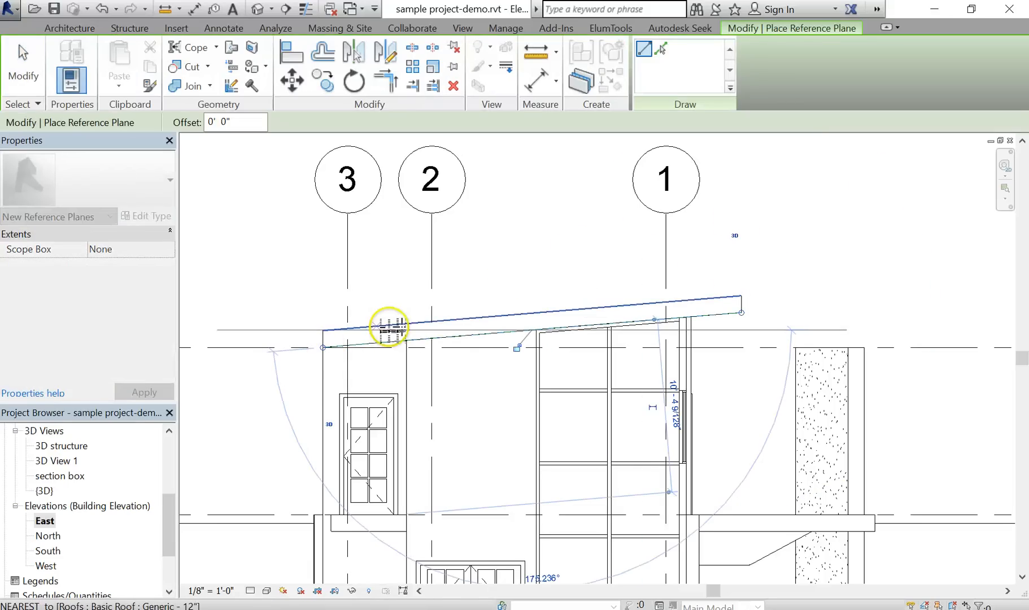
pyautogui.press('Escape')
pyautogui.press('Escape')
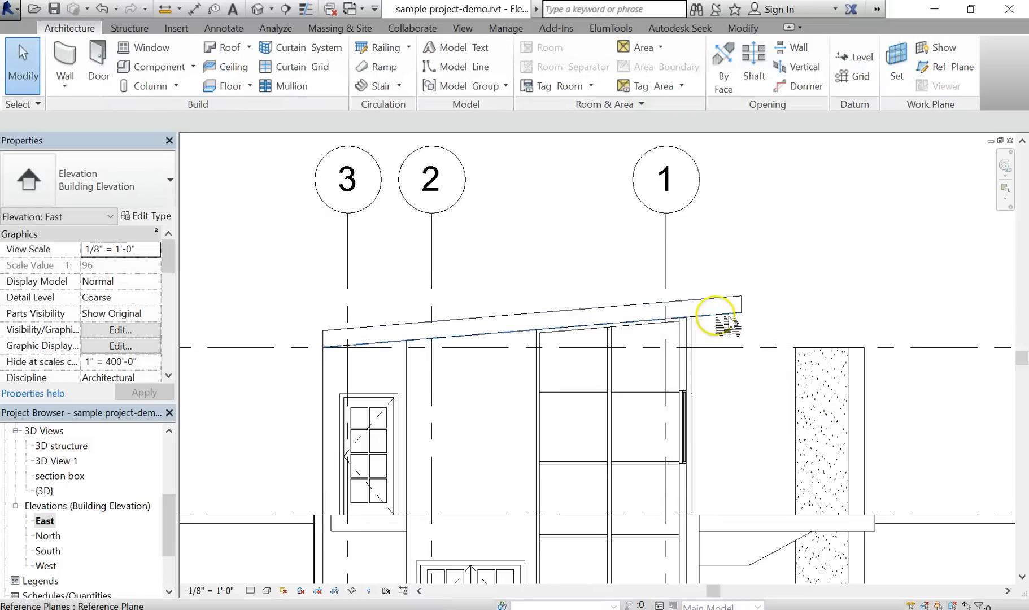
# Step: Extend both ends of the sloped reference plane beyond the roof edges, then clear the selection
pyautogui.click(751, 327)
pyautogui.moveTo(741, 317); pyautogui.dragTo(812, 307)
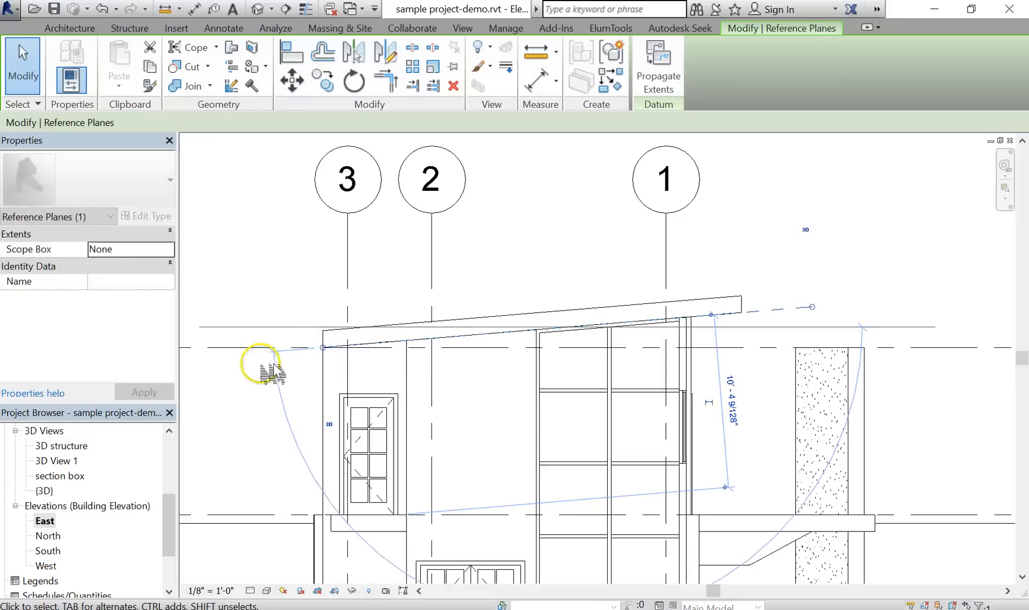
pyautogui.moveTo(324, 347)
pyautogui.mouseDown()
pyautogui.moveTo(260, 364)
pyautogui.moveTo(315, 356)
pyautogui.mouseUp()
pyautogui.scroll(2, 311, 359)
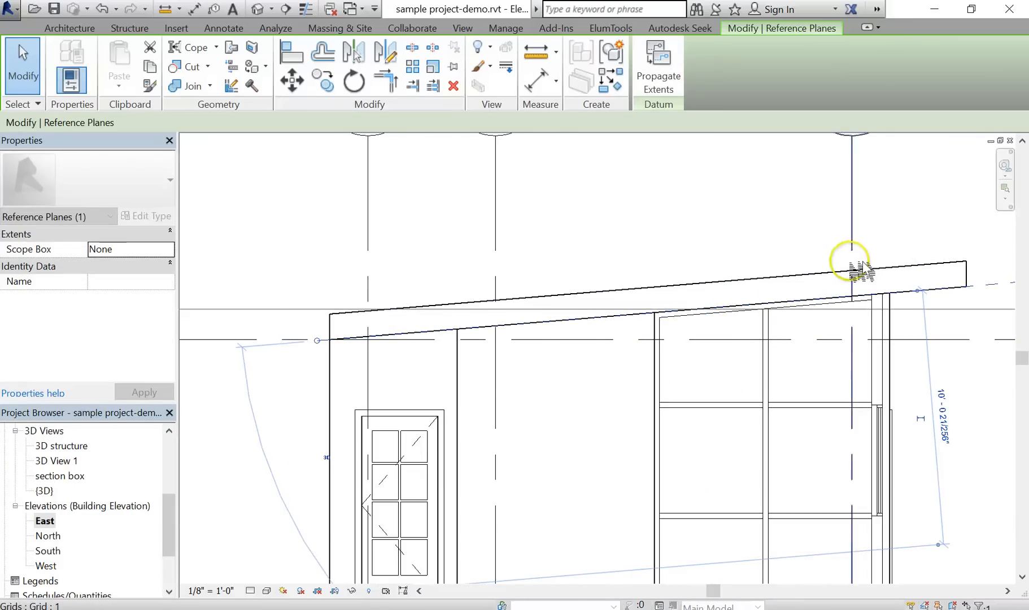
pyautogui.scroll(-2, 854, 265)
pyautogui.moveTo(804, 273); pyautogui.dragTo(575, 323, button='middle')
pyautogui.click(700, 291)
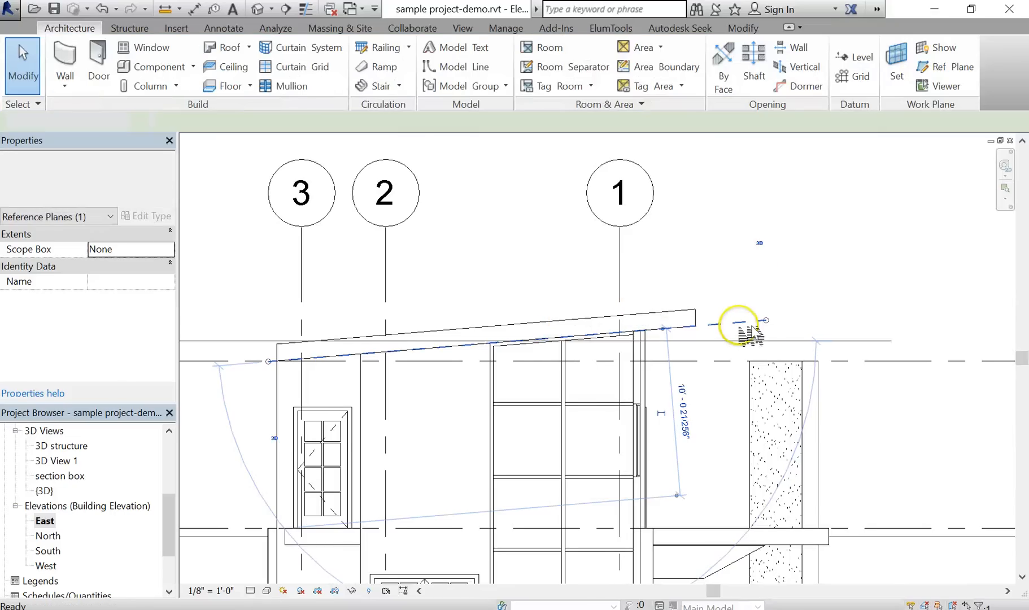
pyautogui.moveTo(749, 334); pyautogui.dragTo(737, 336, button='middle')
# Step: Name the sloped reference plane ROOF STRUCTURE and clear the selection
pyautogui.click(728, 321)
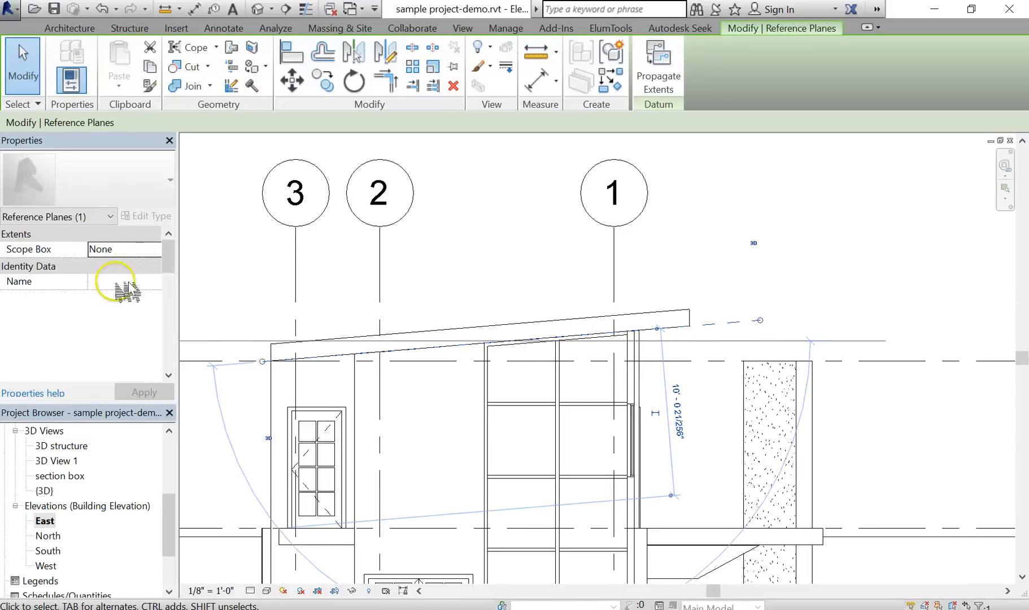
pyautogui.click(140, 277)
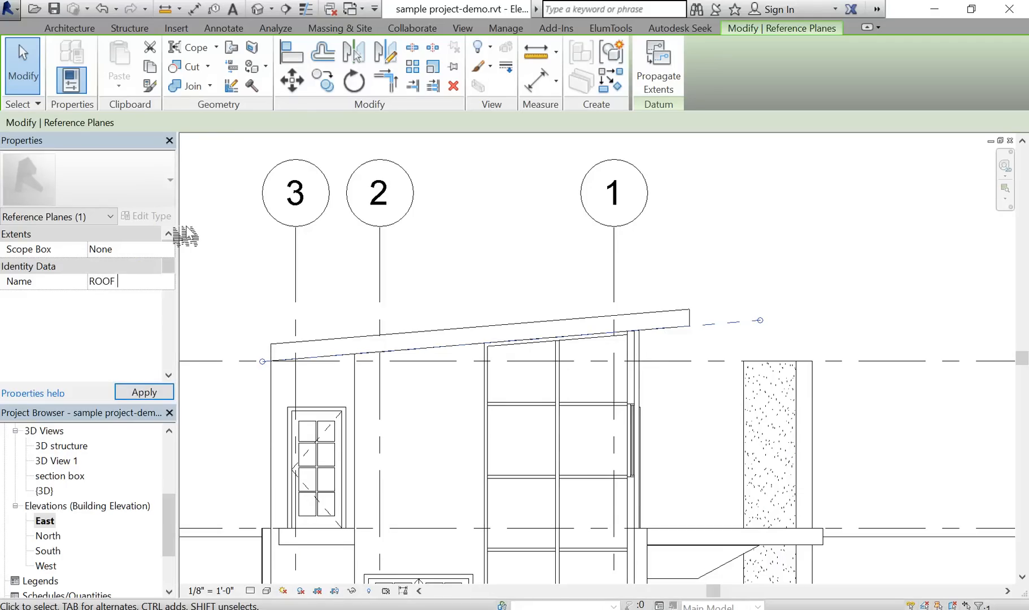
pyautogui.write('ROOF STRUCTURE')
pyautogui.press('Return')
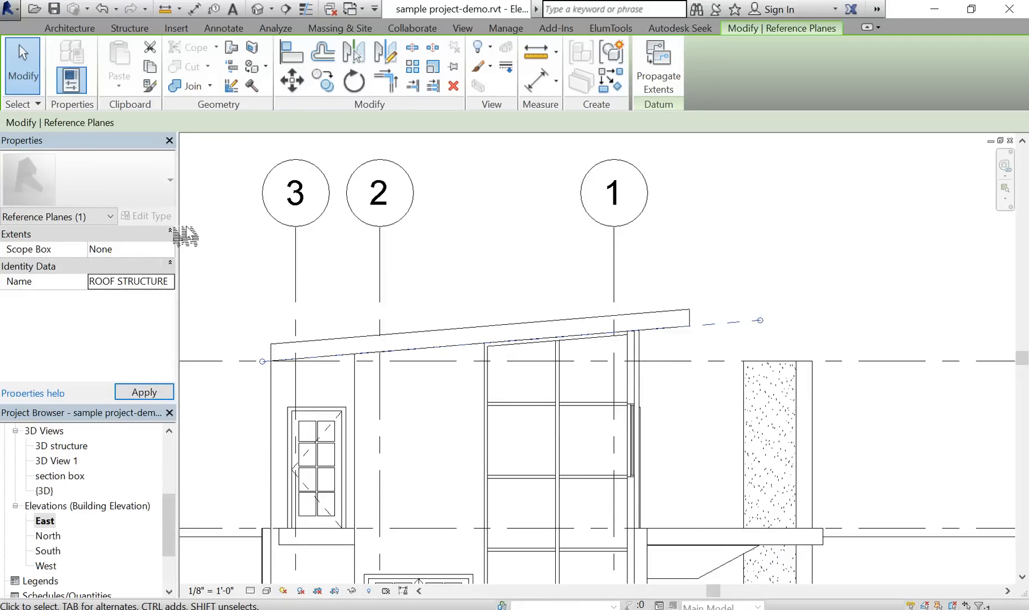
pyautogui.click(862, 230)
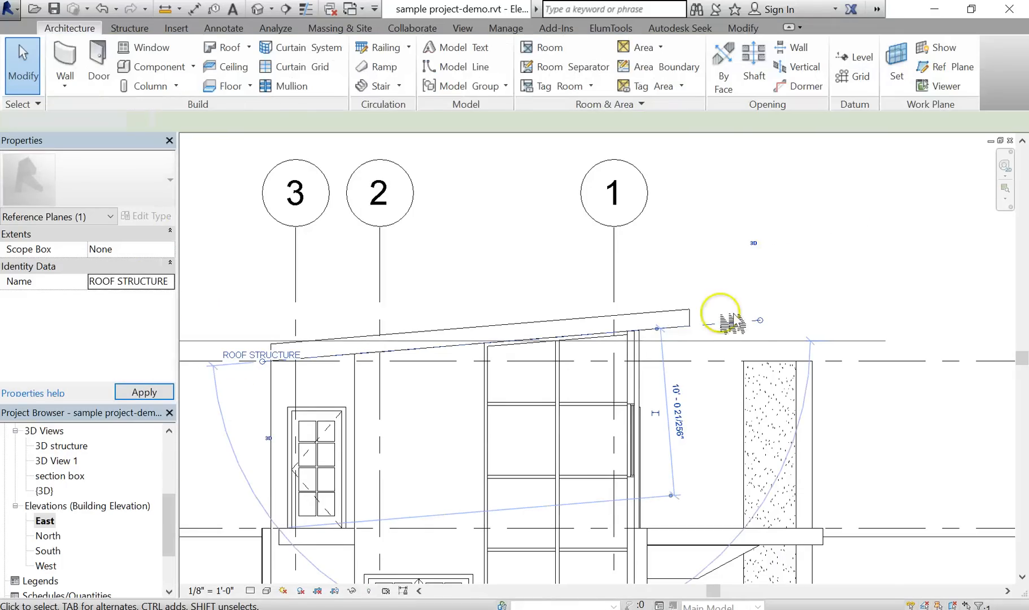
pyautogui.click(828, 295)
pyautogui.scroll(-1, 826, 300)
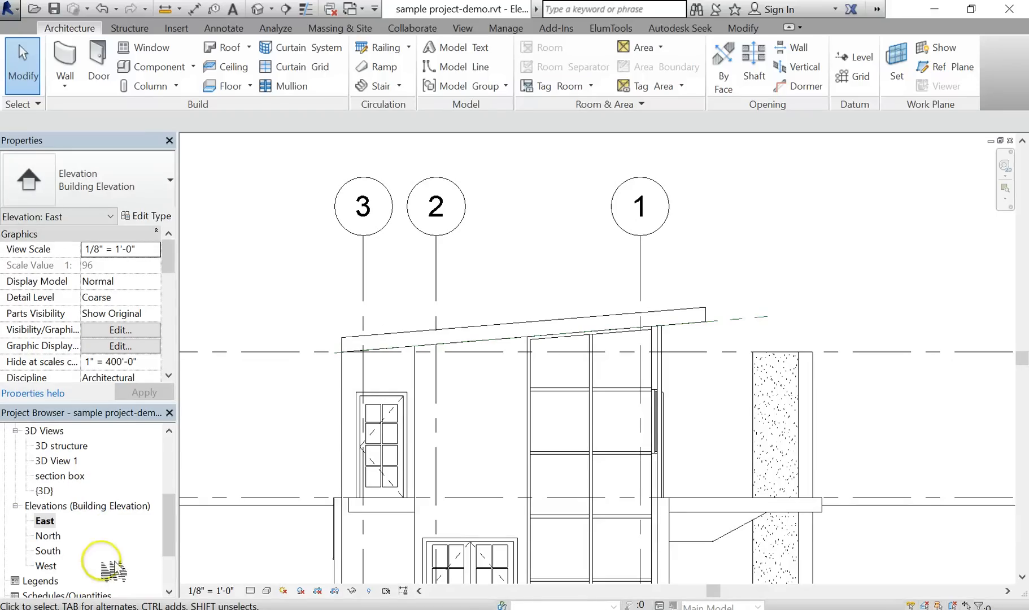
# Step: Open the 03 Roof floor plan and check the extent of the roof over the column grid
pyautogui.moveTo(184, 531); pyautogui.dragTo(179, 458)
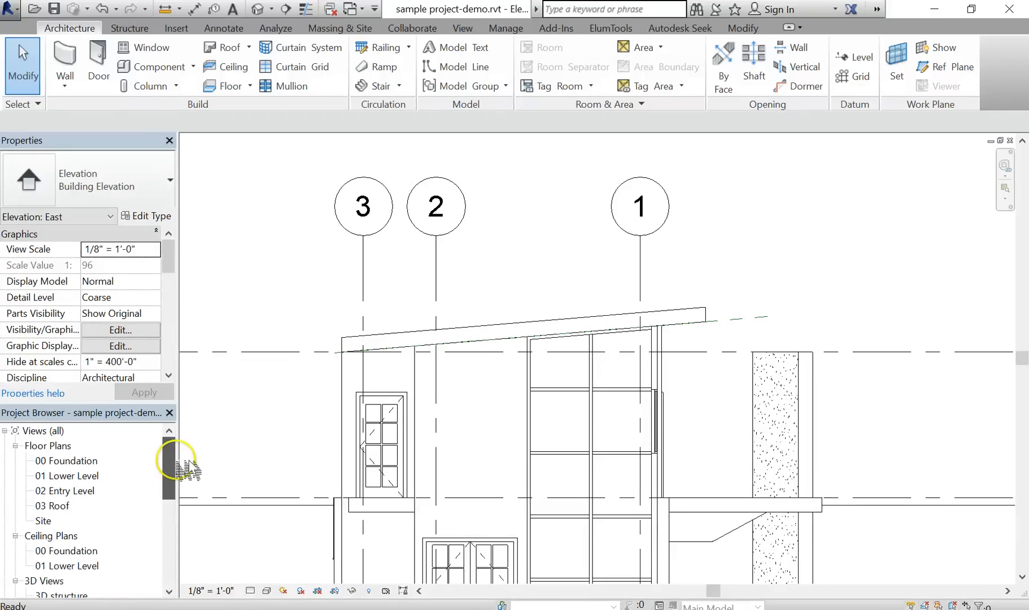
pyautogui.doubleClick(53, 506)
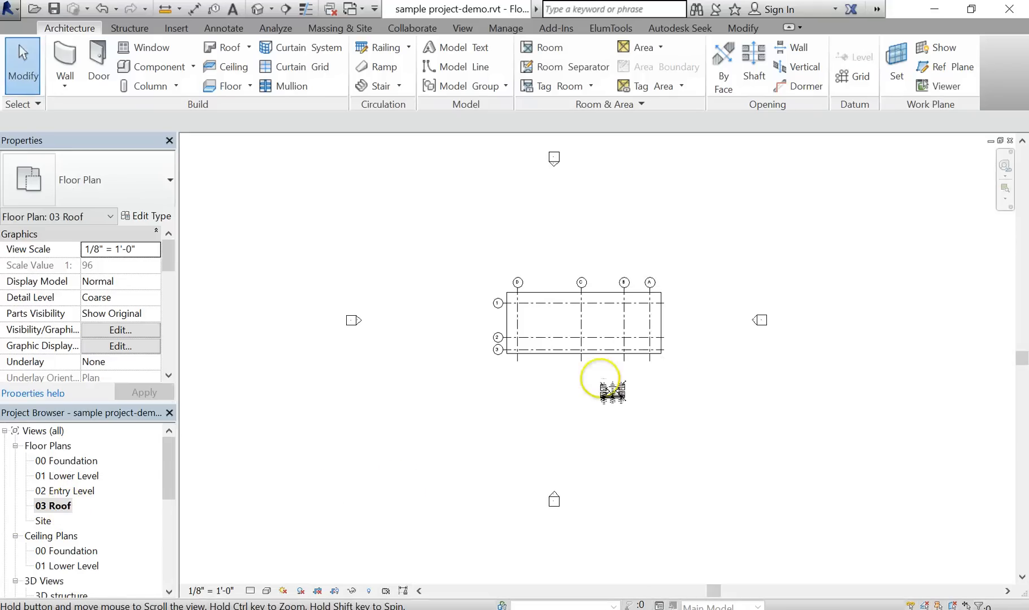
pyautogui.scroll(1, 633, 319)
pyautogui.scroll(2, 508, 395)
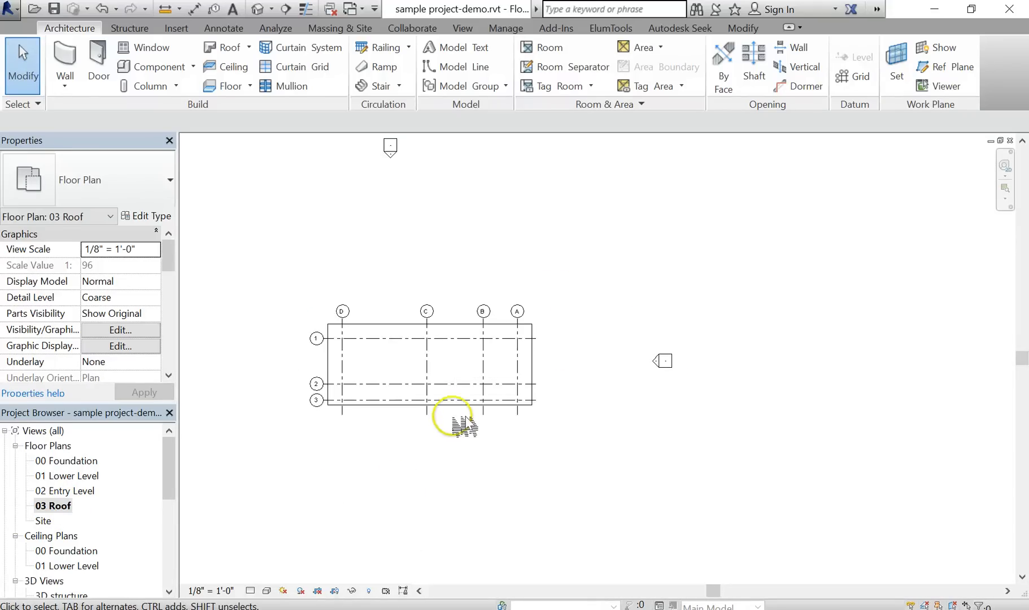
pyautogui.scroll(2, 472, 396)
pyautogui.moveTo(475, 430); pyautogui.dragTo(489, 445, button='middle')
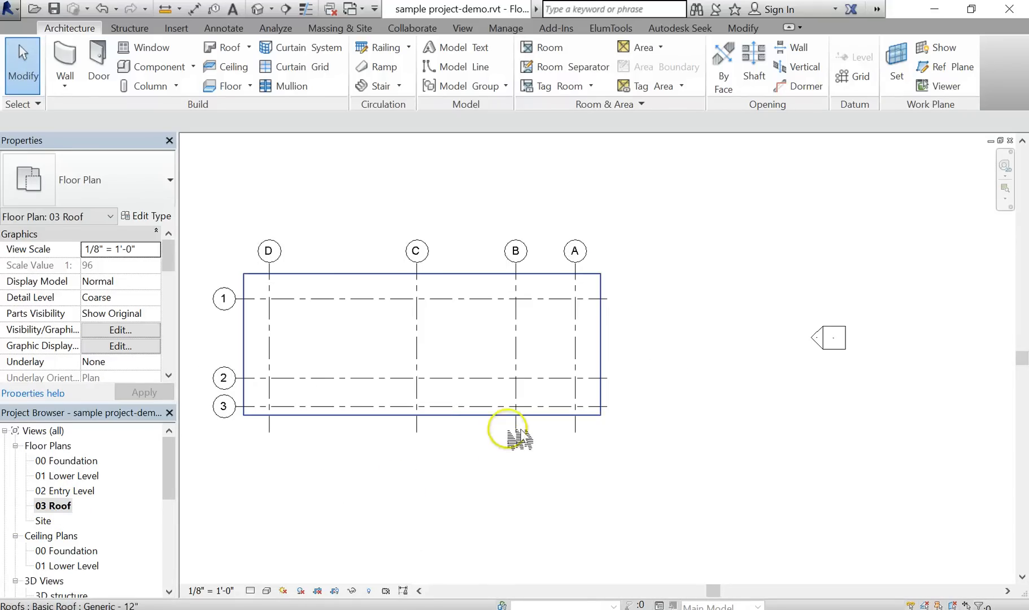
pyautogui.moveTo(546, 326); pyautogui.dragTo(576, 344, button='middle')
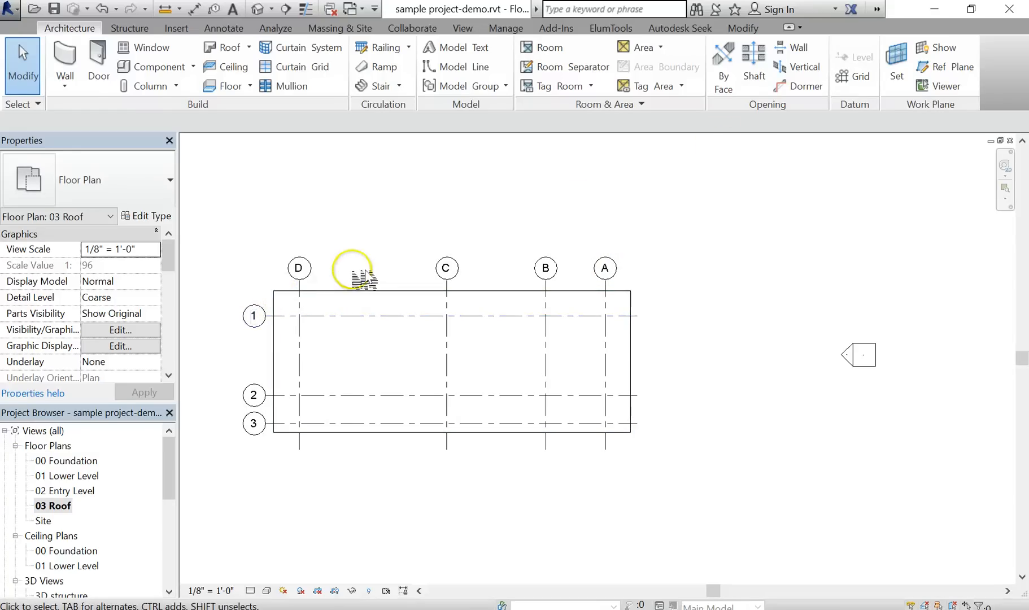
pyautogui.click(360, 295)
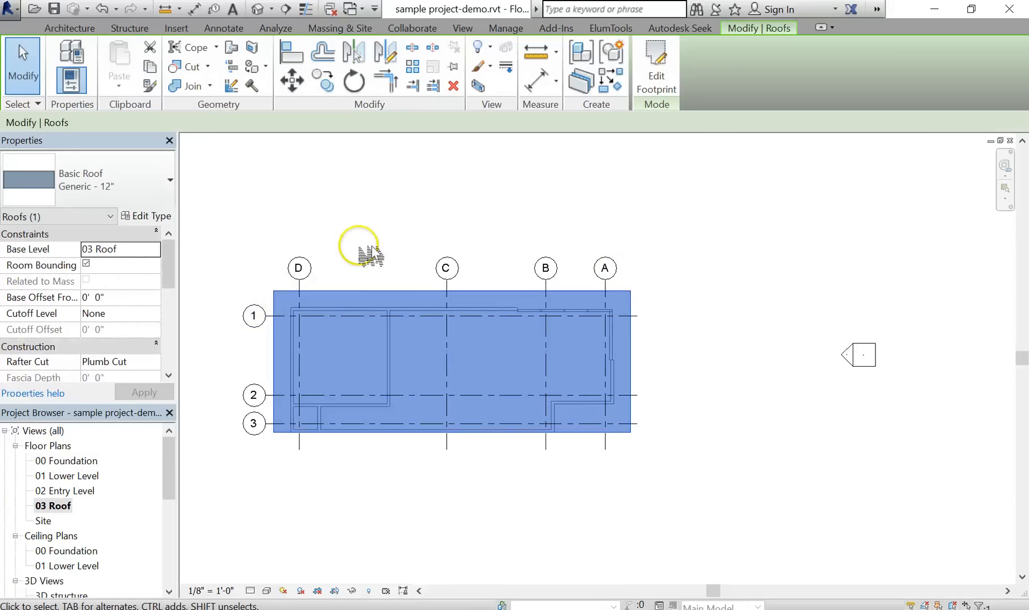
pyautogui.click(408, 478)
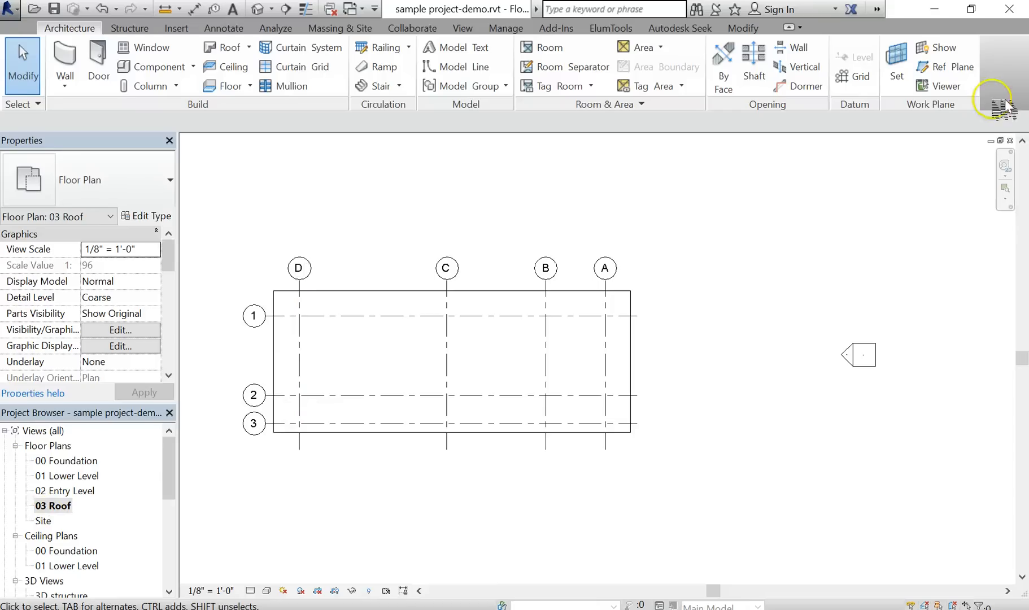
# Step: Set the plan's work plane to the reference plane named ROOF STRUCTURE
pyautogui.click(897, 62)
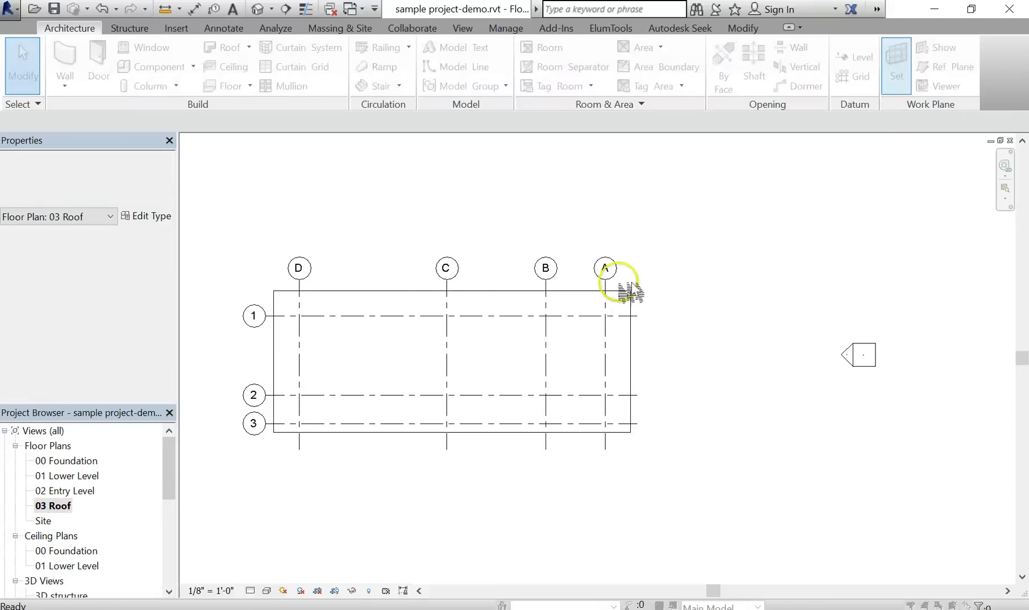
pyautogui.click(509, 312)
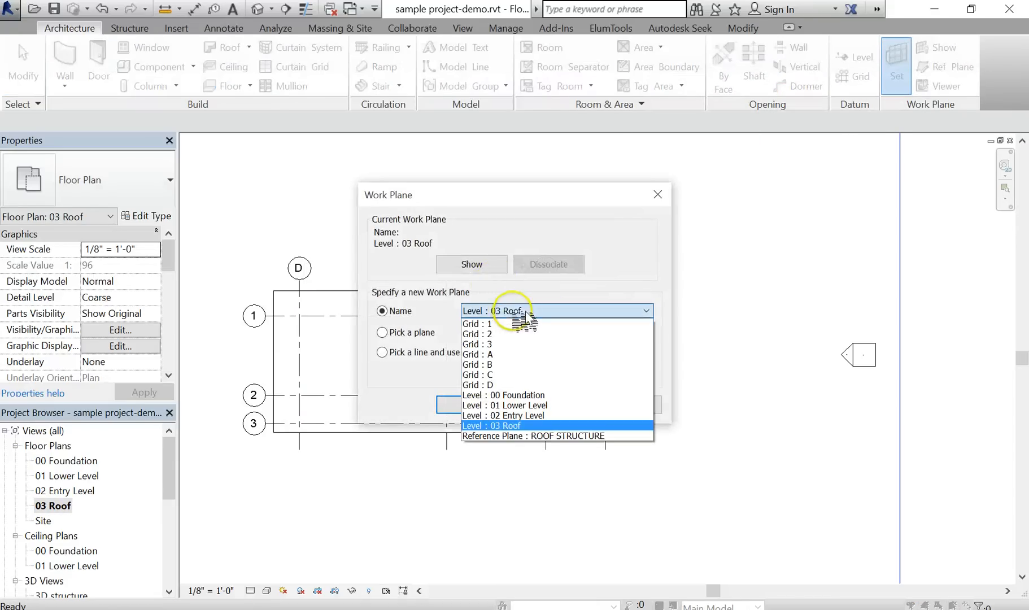
pyautogui.click(578, 436)
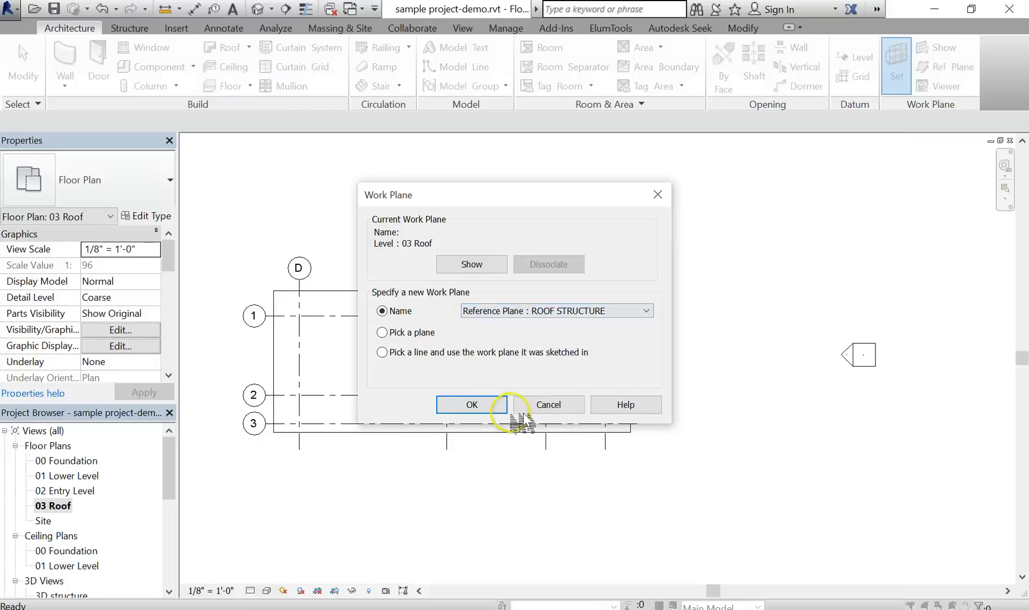
pyautogui.click(501, 404)
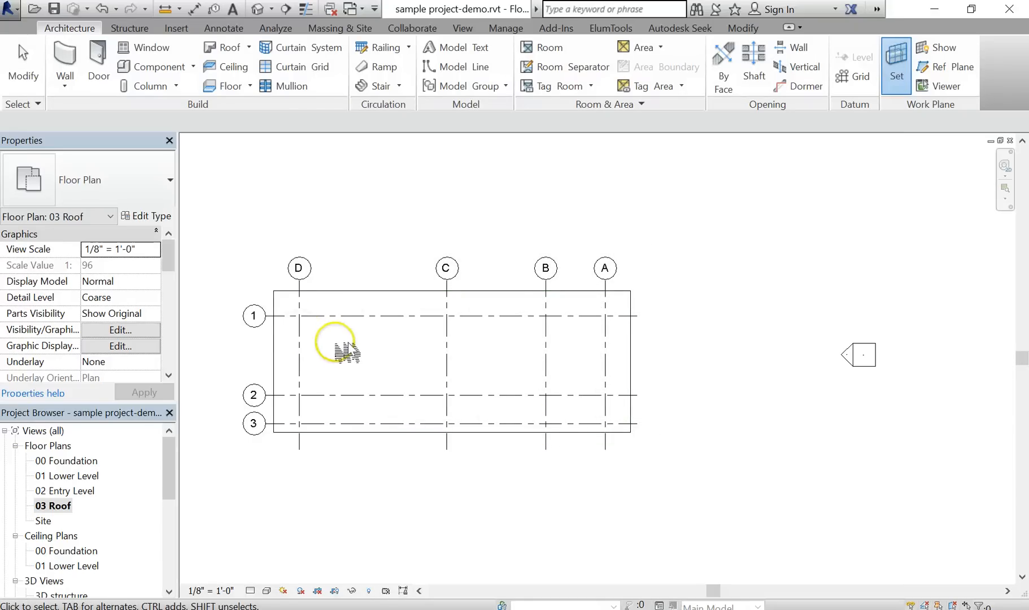
# Step: Start a structural beam system and sketch its rectangular boundary on the roof outline, about 63' by 25'-2", from corner to opposite corner
pyautogui.scroll(1, 334, 344)
pyautogui.moveTo(339, 347); pyautogui.dragTo(339, 357, button='middle')
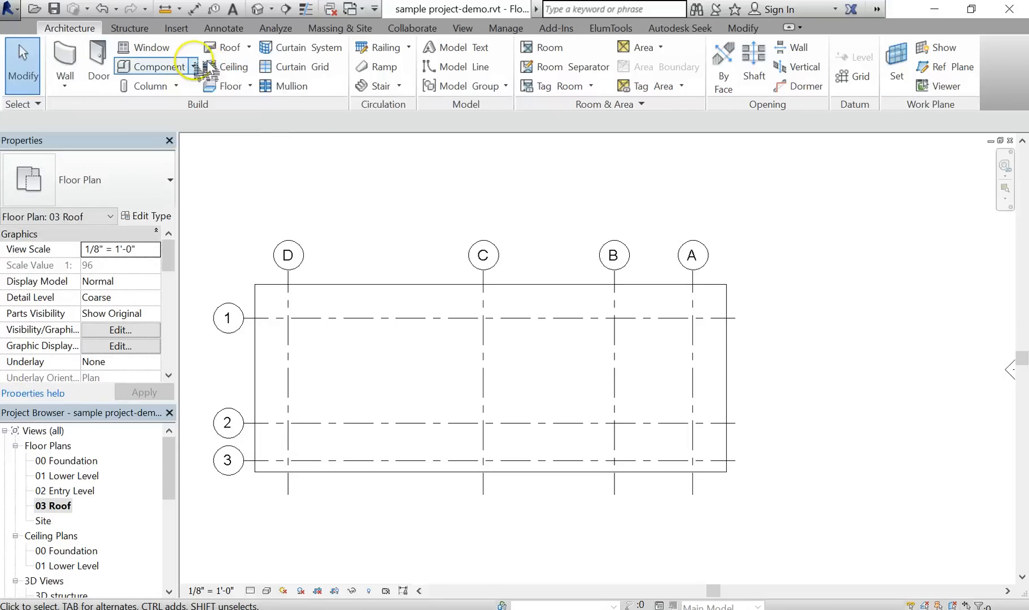
pyautogui.click(143, 30)
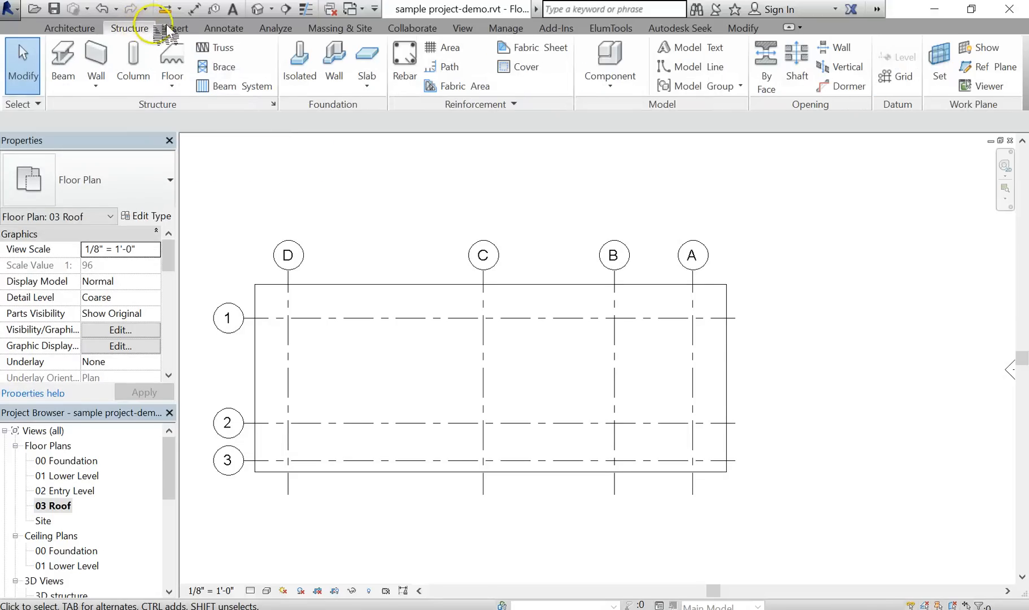
pyautogui.click(232, 87)
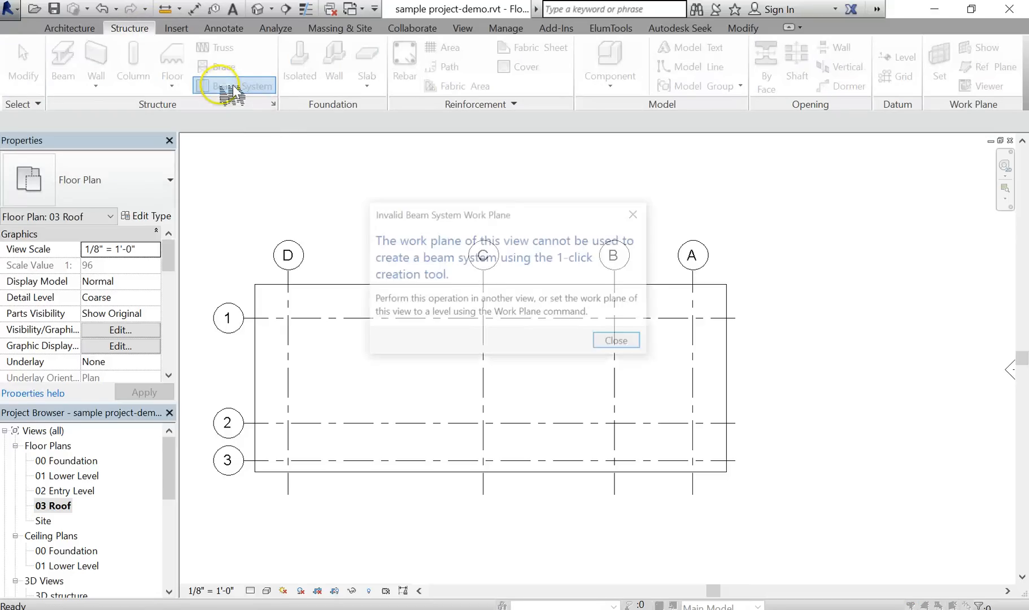
pyautogui.click(620, 343)
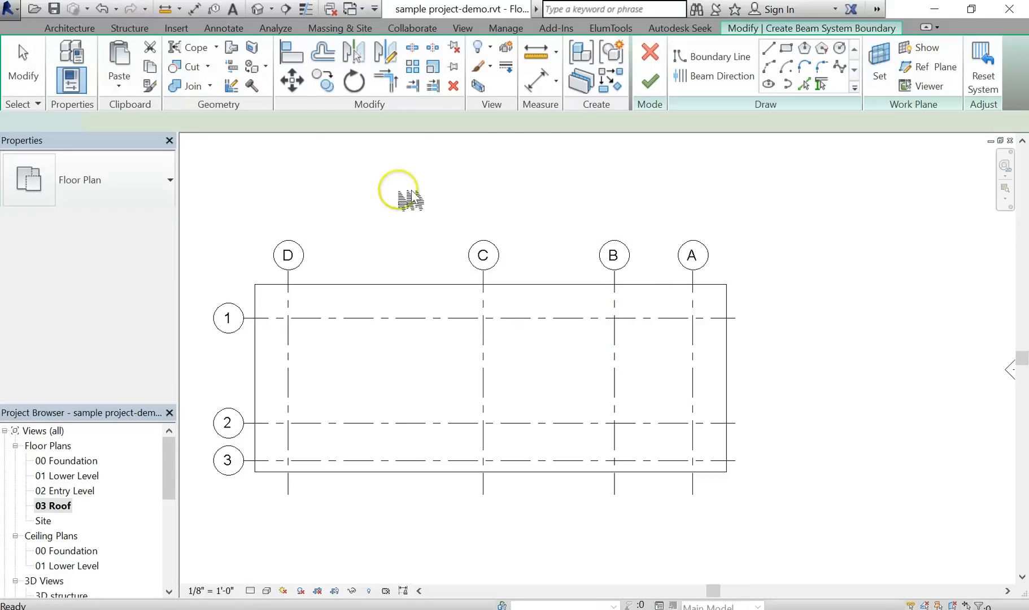
pyautogui.click(727, 84)
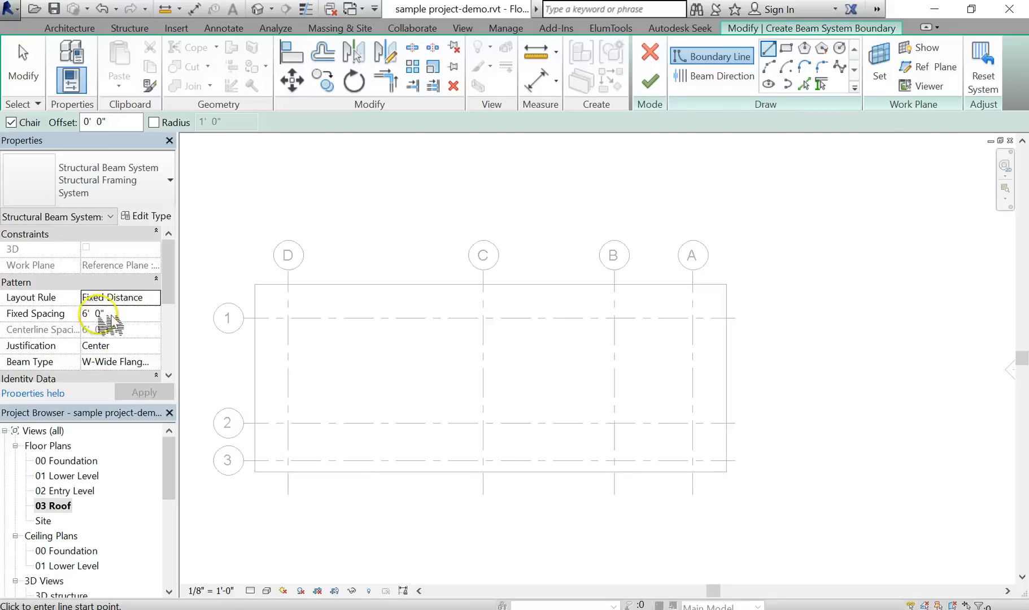
pyautogui.click(786, 49)
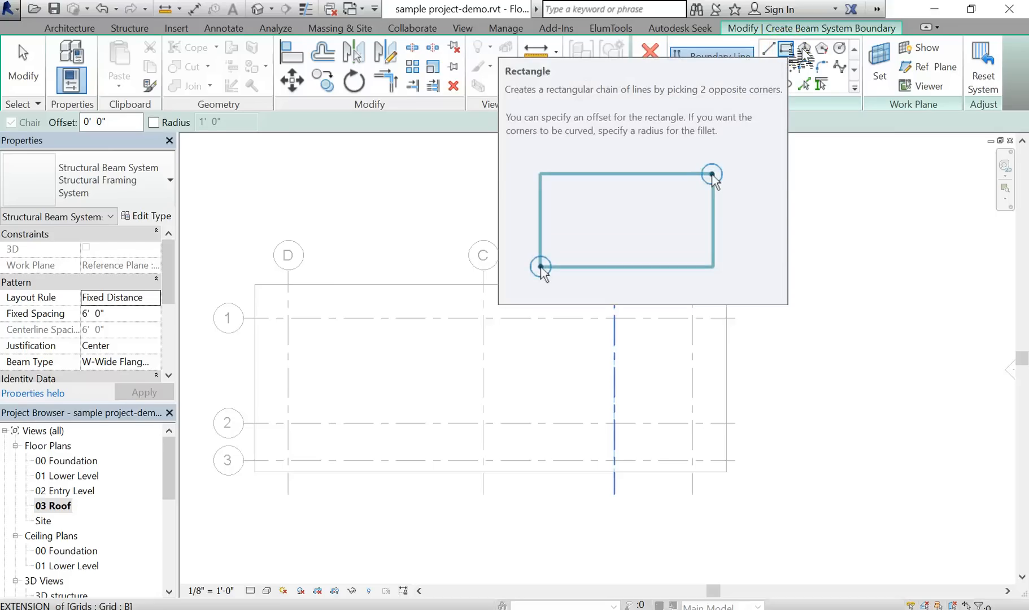
pyautogui.click(256, 284)
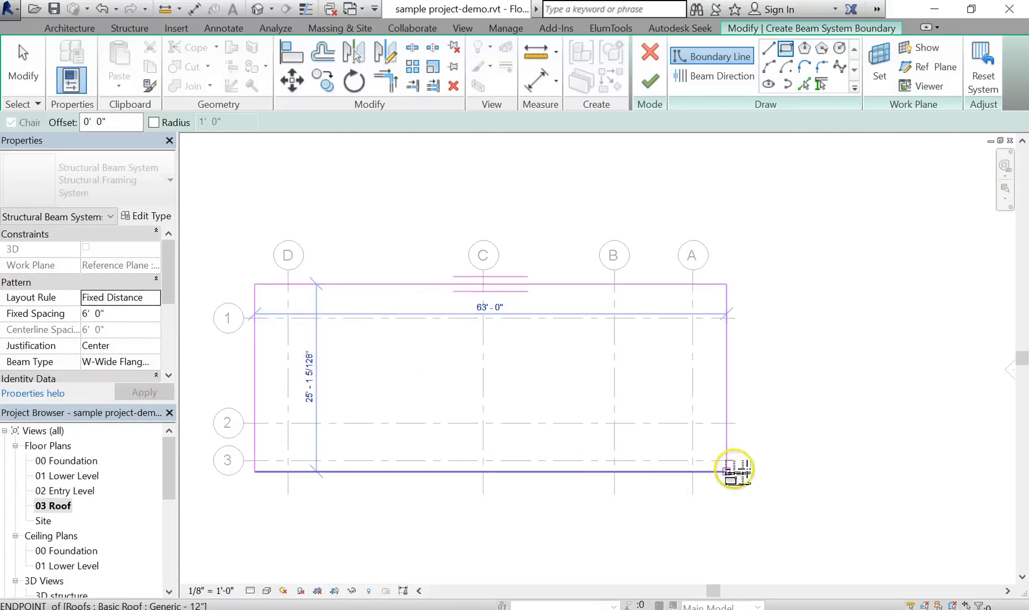
pyautogui.click(727, 471)
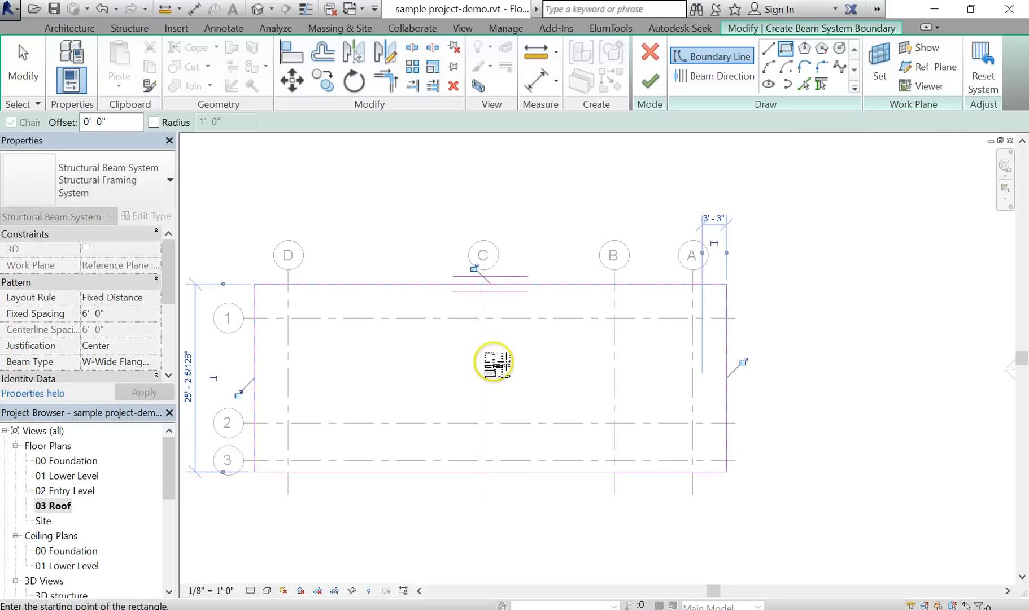
pyautogui.press('Escape')
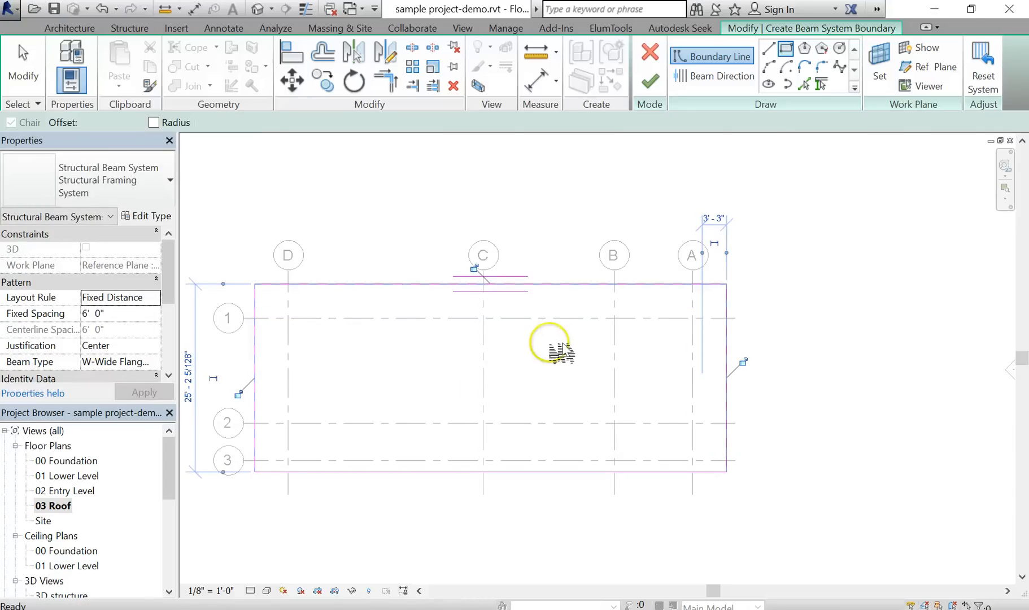
# Step: Change the beam direction so the beams run parallel to the short boundary edge beyond grid A
pyautogui.moveTo(581, 352); pyautogui.dragTo(556, 356, button='middle')
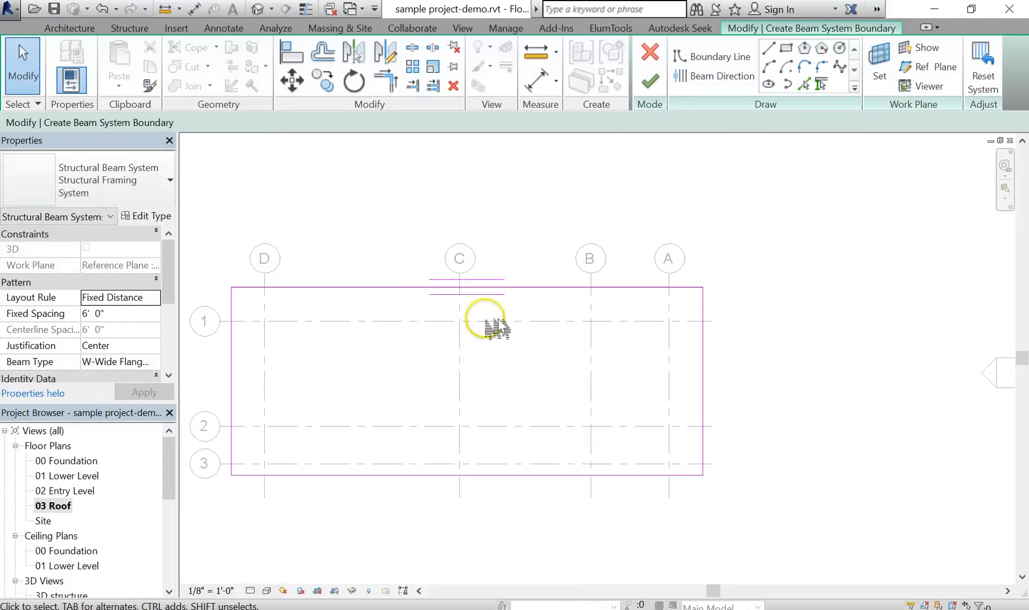
pyautogui.scroll(2, 467, 292)
pyautogui.scroll(1, 467, 294)
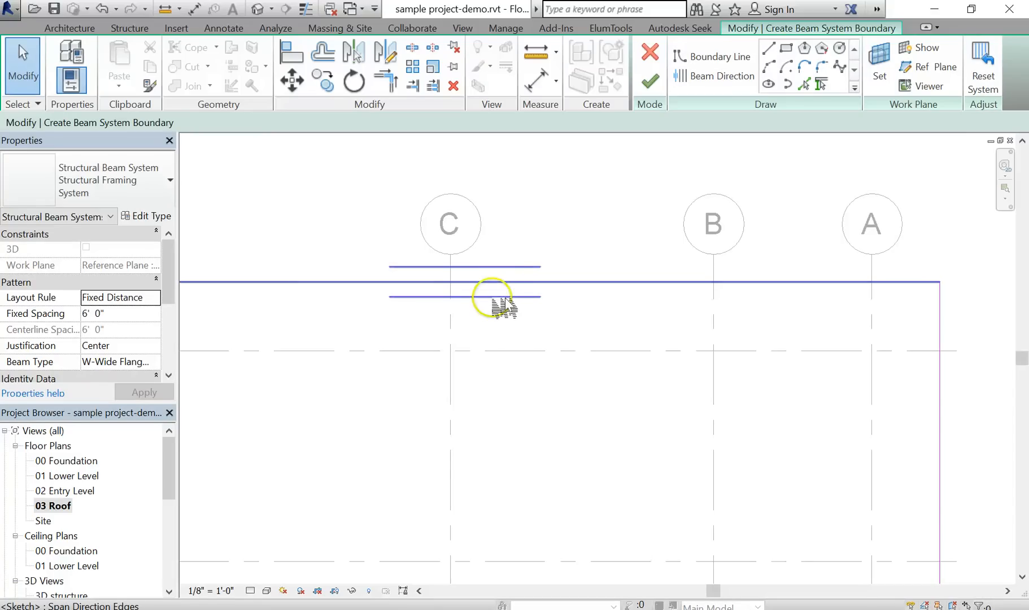
pyautogui.scroll(-3, 540, 355)
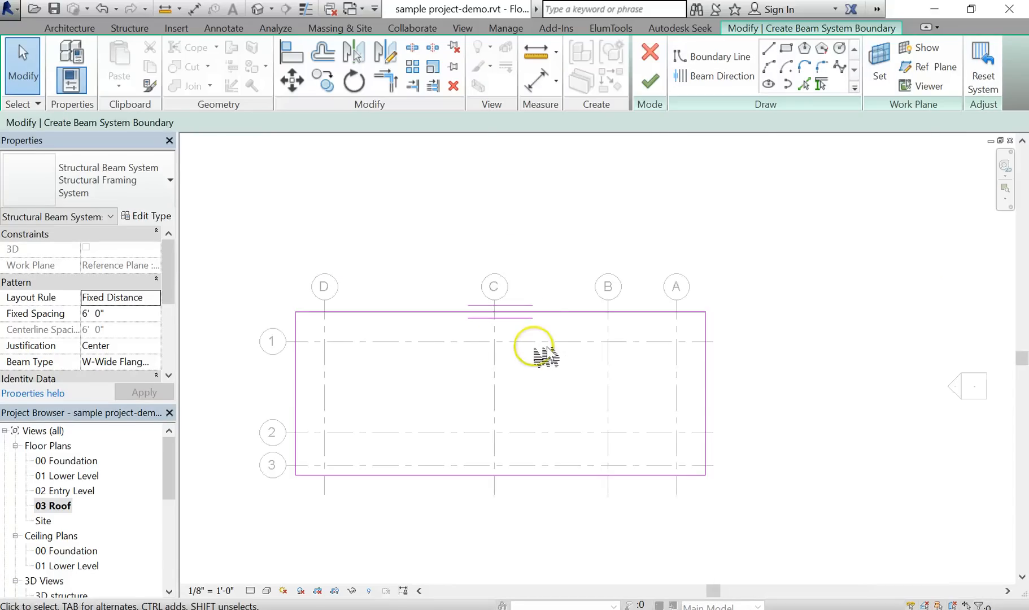
pyautogui.scroll(-1, 534, 340)
pyautogui.scroll(1, 468, 333)
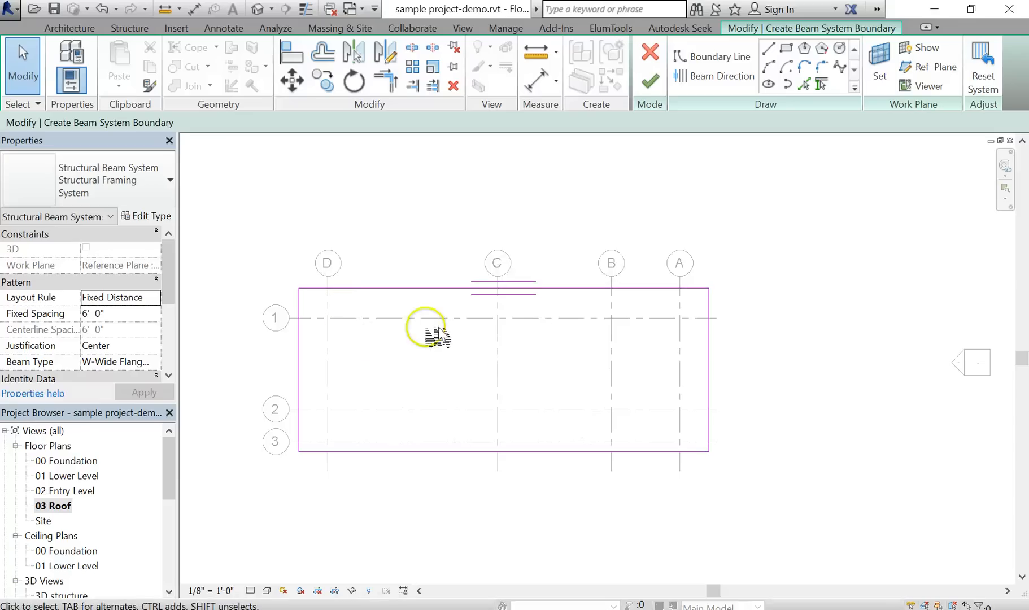
pyautogui.click(746, 78)
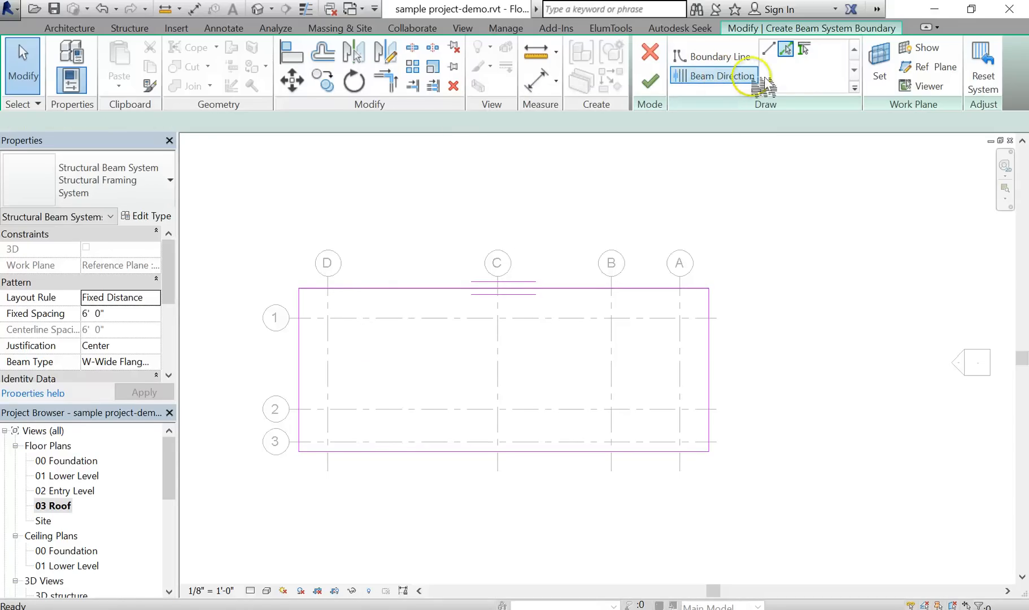
pyautogui.click(711, 367)
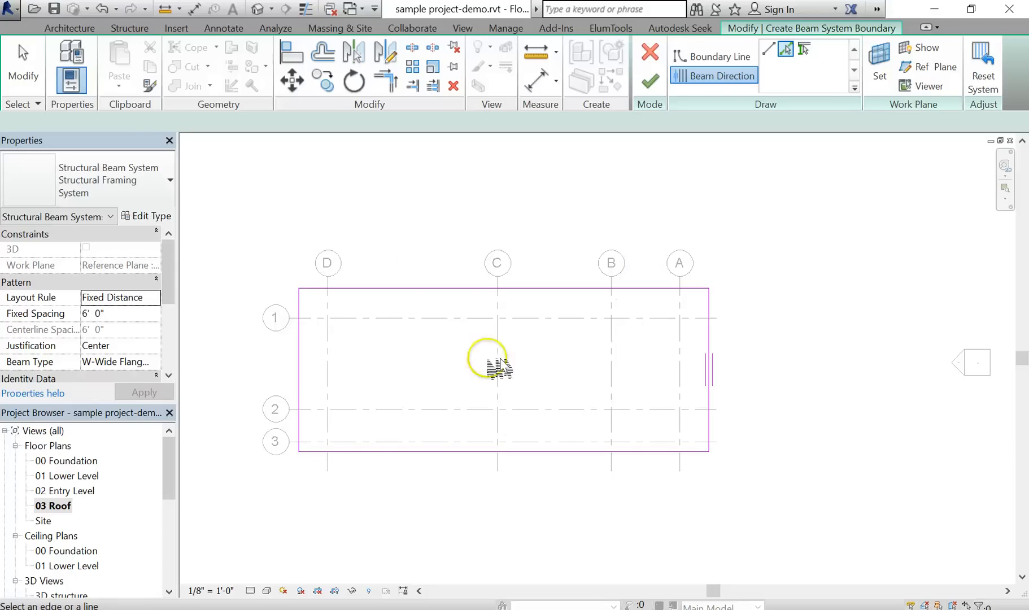
# Step: Set the beam system's layout rule to Maximum Spacing with a 5' 0" spacing and finish the boundary sketch
pyautogui.scroll(-2, 757, 522)
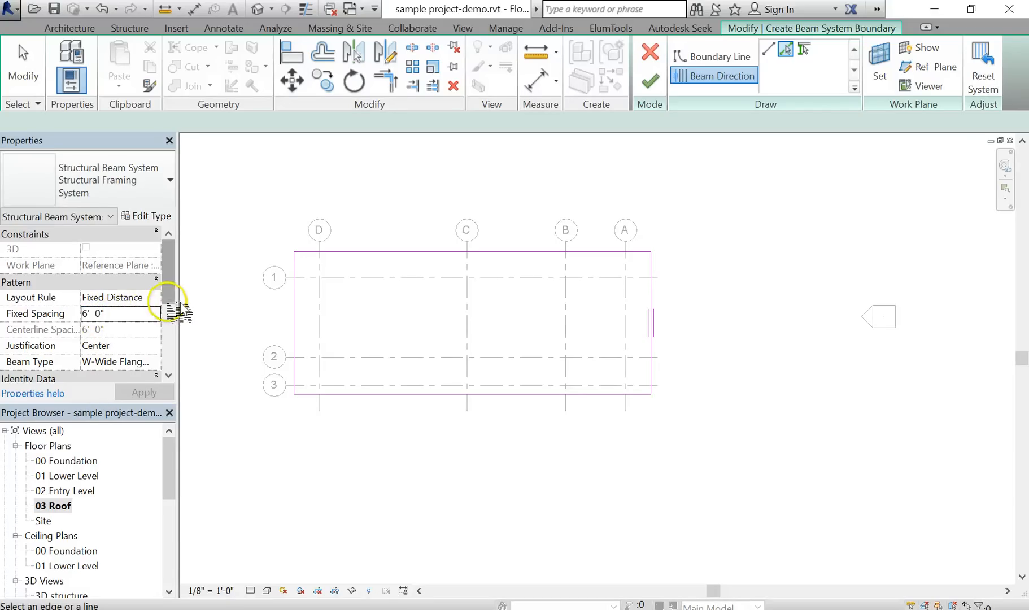
pyautogui.write('5')
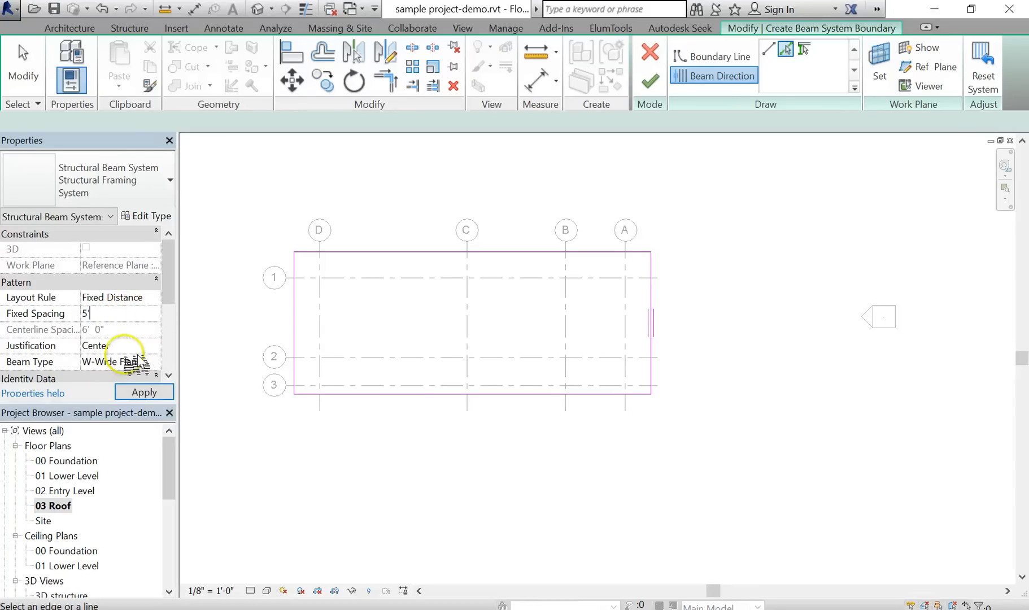
pyautogui.click(130, 298)
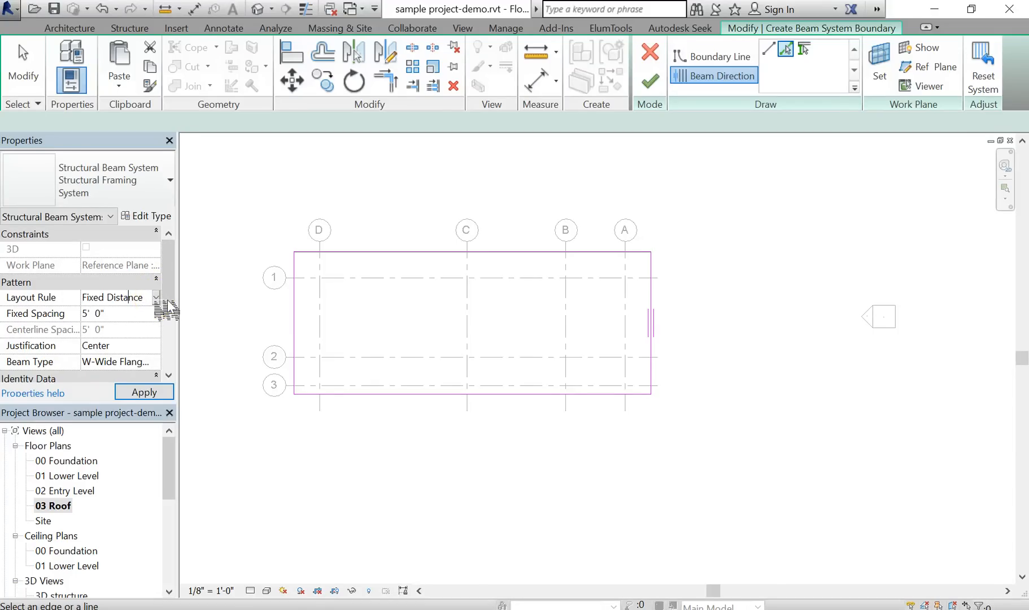
pyautogui.click(157, 298)
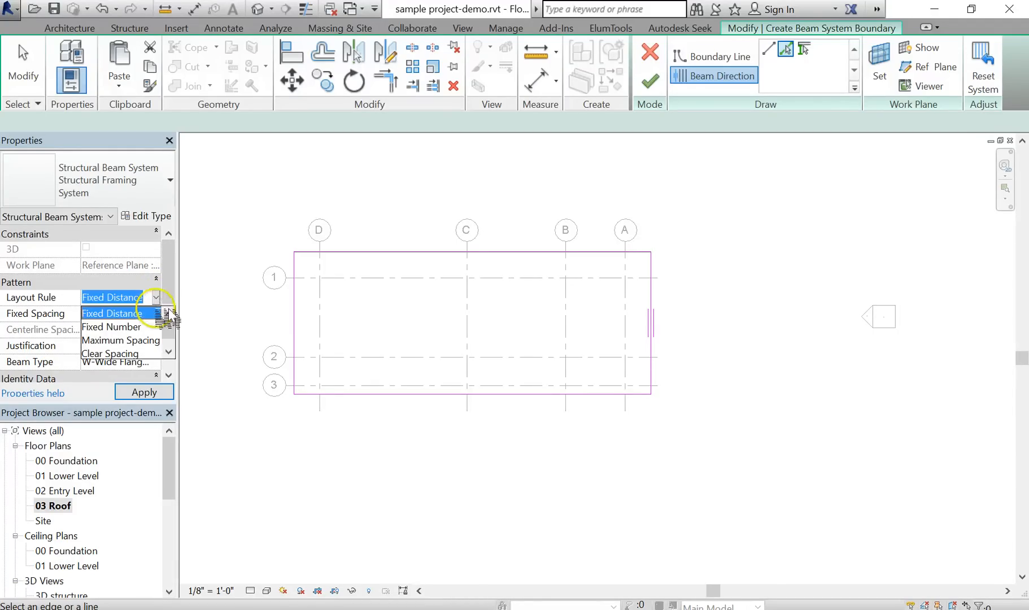
pyautogui.click(169, 352)
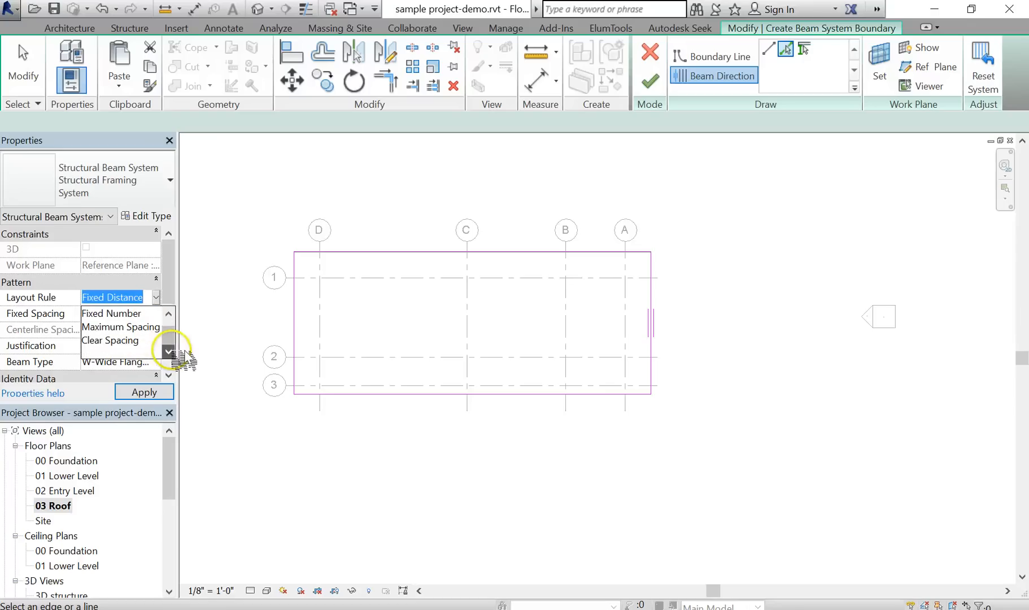
pyautogui.click(168, 313)
pyautogui.click(133, 340)
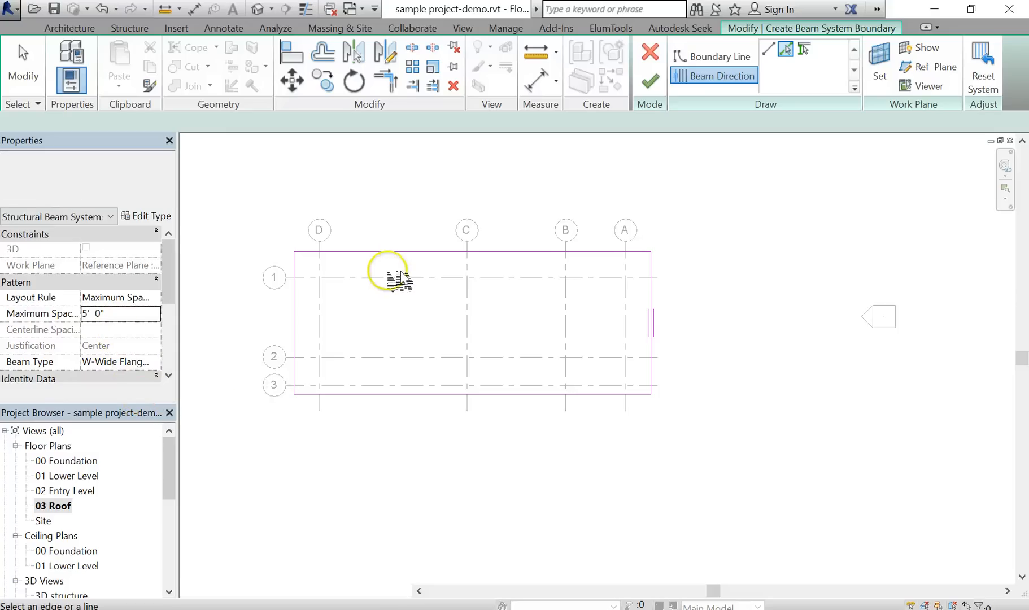
pyautogui.click(650, 82)
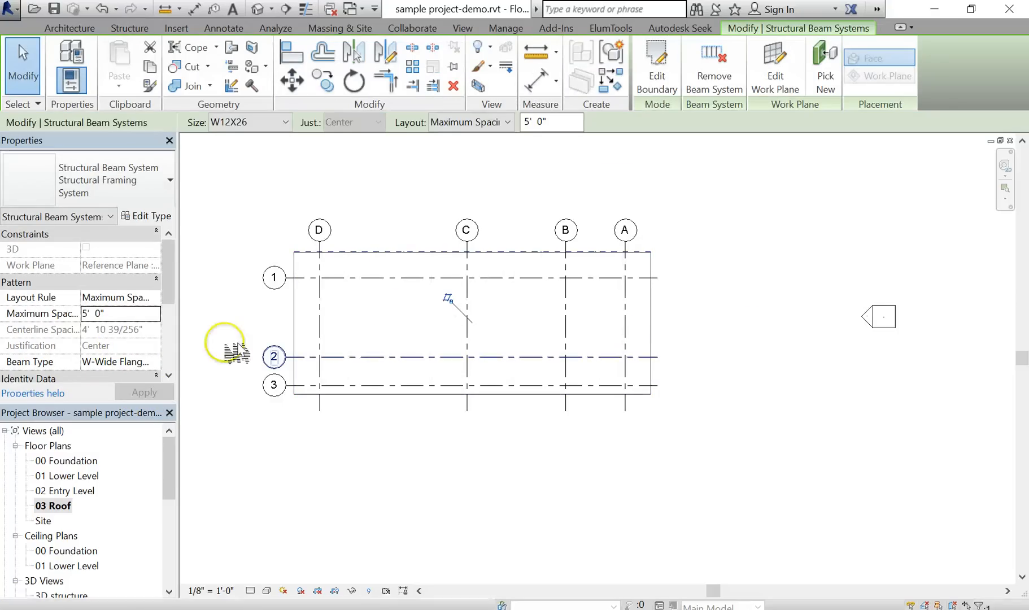
# Step: Open the 3D structure view, examine the sloped beam system over the columns from several sides, and clear the selection
pyautogui.moveTo(163, 466); pyautogui.dragTo(179, 521)
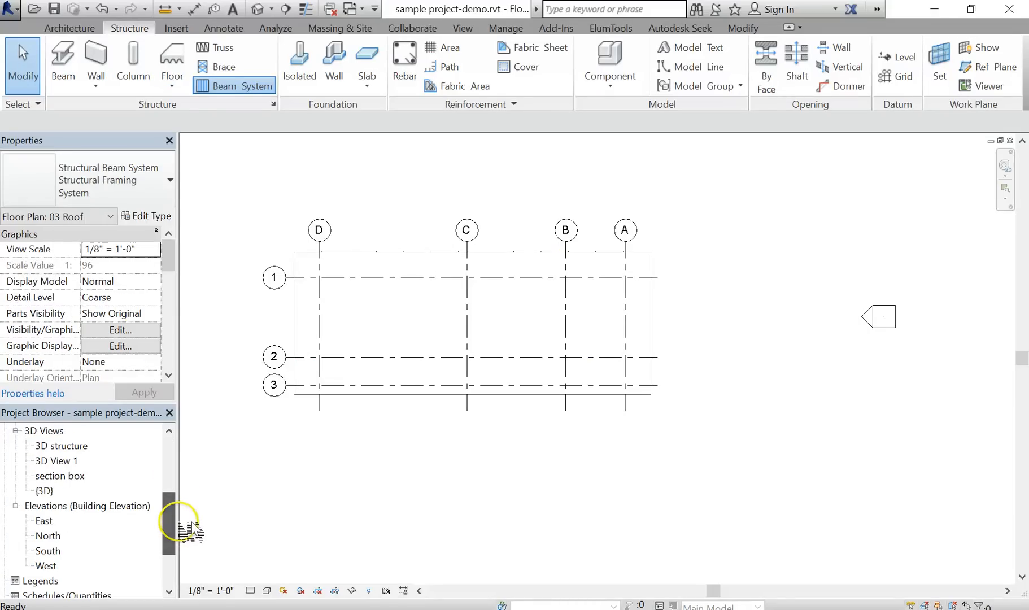
pyautogui.doubleClick(59, 446)
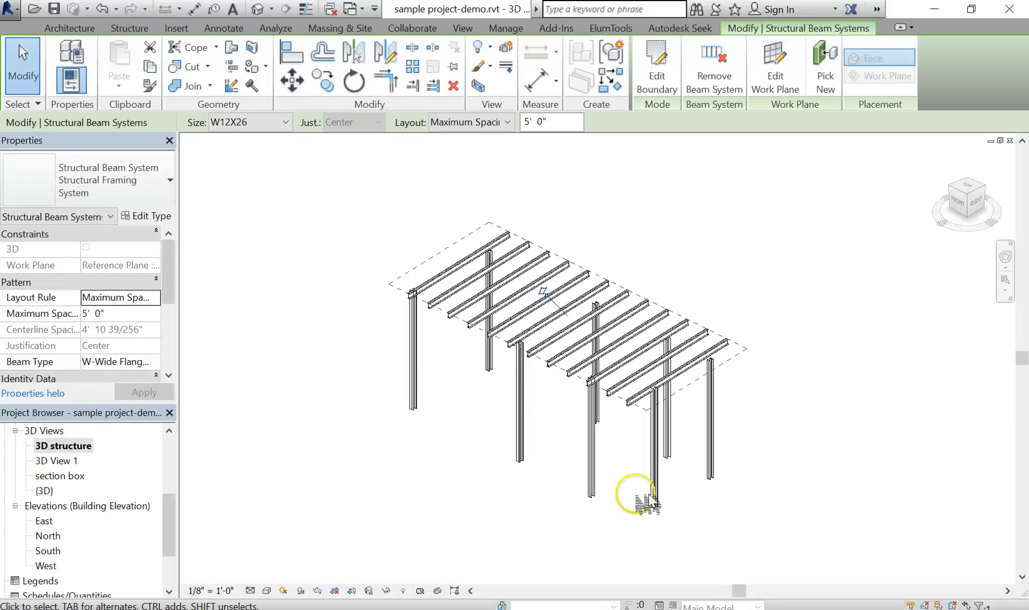
pyautogui.keyDown('shift'); pyautogui.moveTo(614, 471); pyautogui.dragTo(603, 383, button='middle'); pyautogui.keyUp('shift')
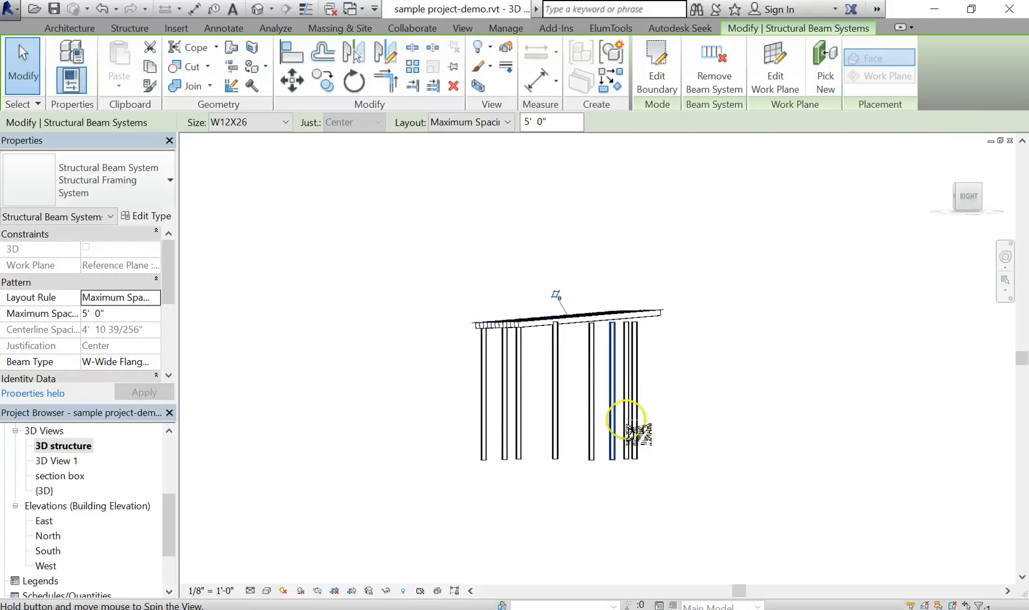
pyautogui.keyDown('shift'); pyautogui.moveTo(626, 419); pyautogui.dragTo(639, 430, button='middle'); pyautogui.keyUp('shift')
pyautogui.keyDown('shift'); pyautogui.moveTo(715, 400); pyautogui.dragTo(728, 422, button='middle'); pyautogui.keyUp('shift')
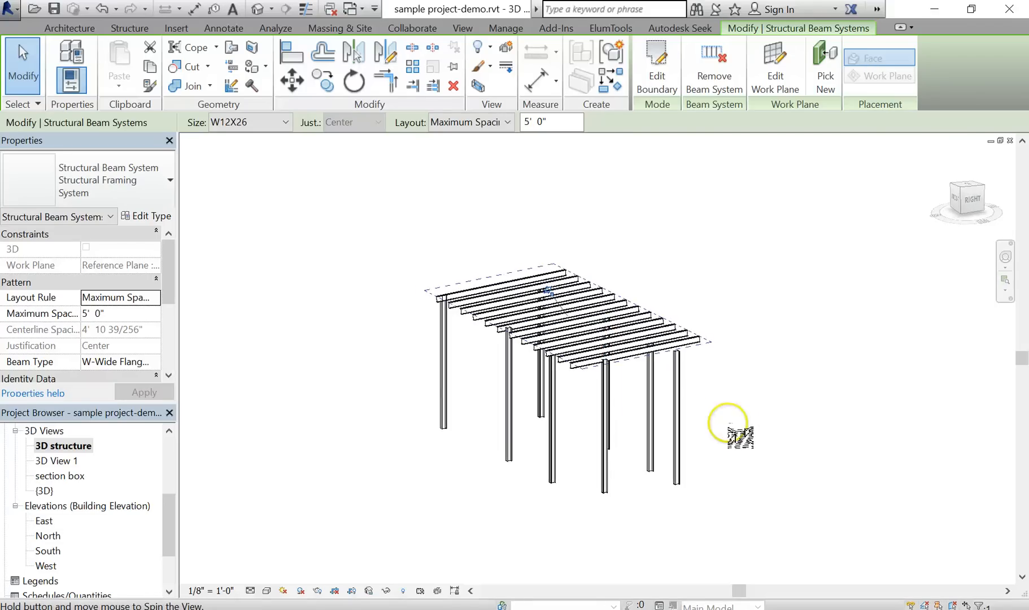
pyautogui.keyDown('shift'); pyautogui.moveTo(809, 489); pyautogui.dragTo(768, 510, button='middle'); pyautogui.keyUp('shift')
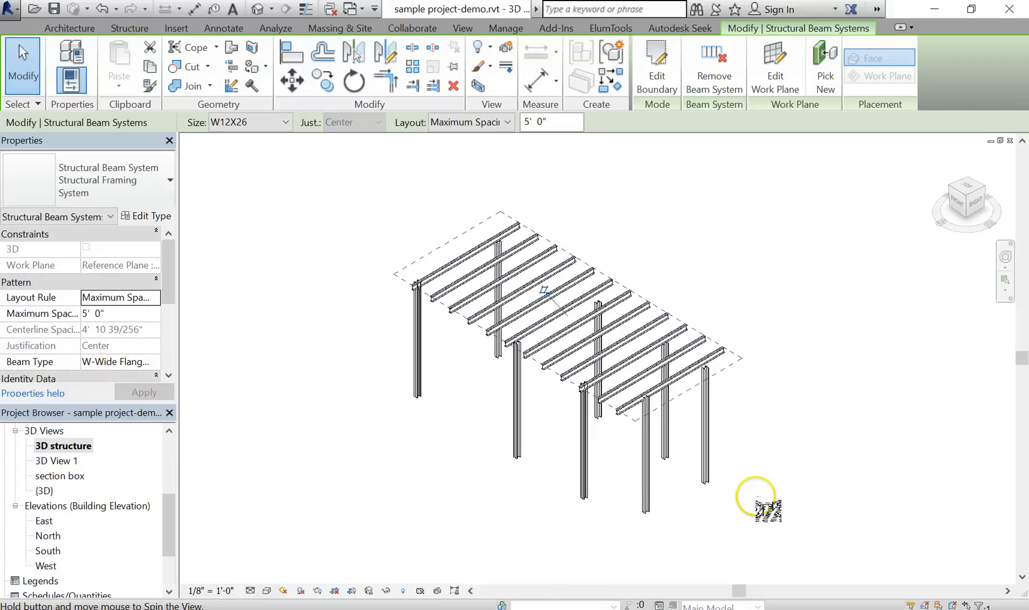
pyautogui.scroll(2, 533, 333)
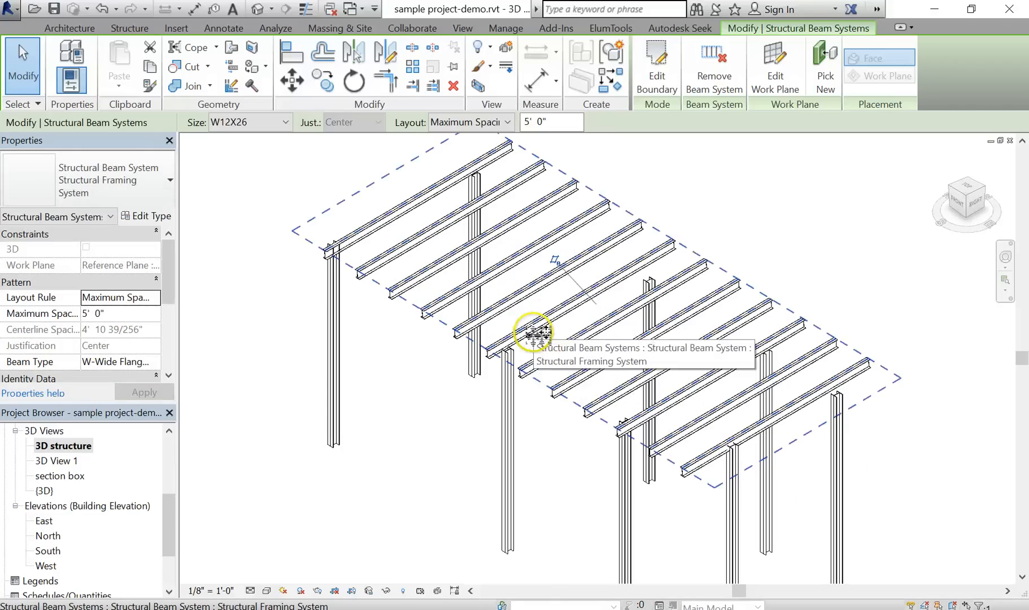
pyautogui.keyDown('shift'); pyautogui.moveTo(602, 344); pyautogui.dragTo(629, 358, button='middle'); pyautogui.keyUp('shift')
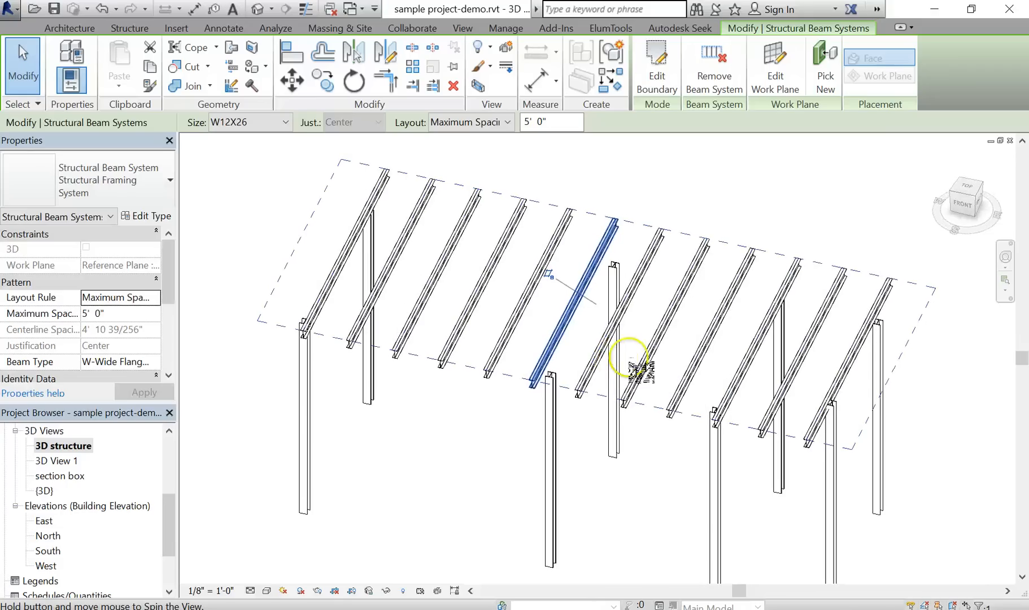
pyautogui.keyDown('shift'); pyautogui.moveTo(729, 358); pyautogui.dragTo(360, 404, button='middle'); pyautogui.keyUp('shift')
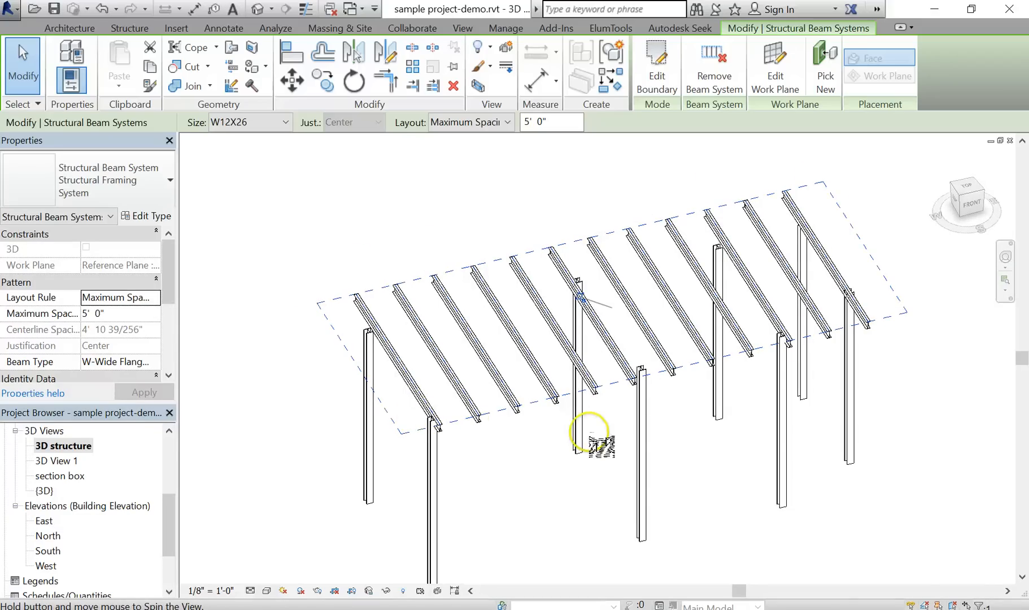
pyautogui.moveTo(593, 432)
pyautogui.keyDown('shift'); pyautogui.mouseDown(button='middle')
pyautogui.moveTo(556, 471)
pyautogui.moveTo(581, 427)
pyautogui.mouseUp(button='middle'); pyautogui.keyUp('shift')
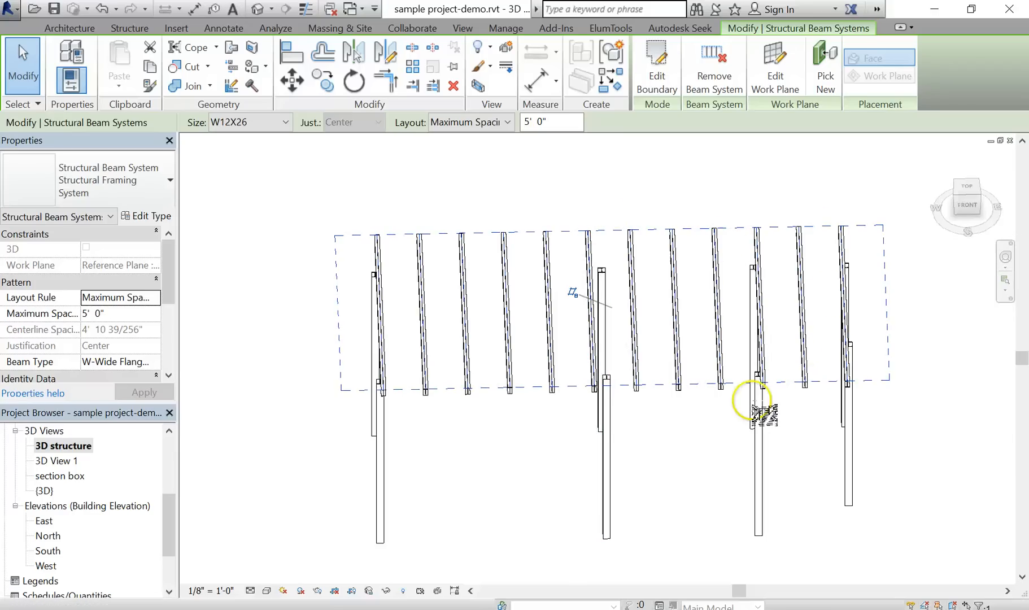
pyautogui.keyDown('shift'); pyautogui.moveTo(758, 408); pyautogui.dragTo(826, 390, button='middle'); pyautogui.keyUp('shift')
pyautogui.click(846, 407)
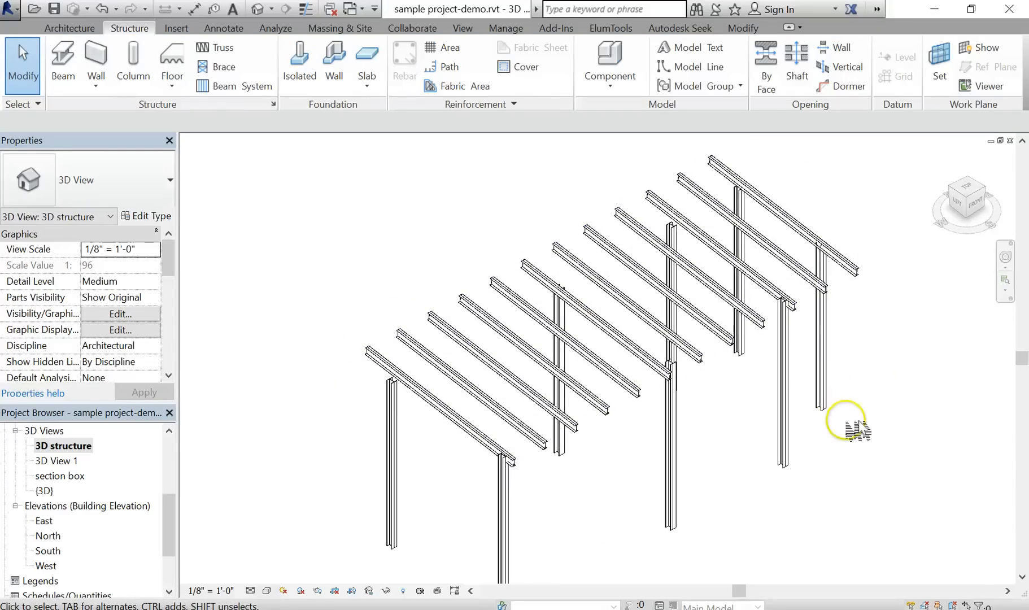
pyautogui.scroll(-1, 846, 430)
pyautogui.moveTo(838, 430); pyautogui.dragTo(809, 392, button='middle')
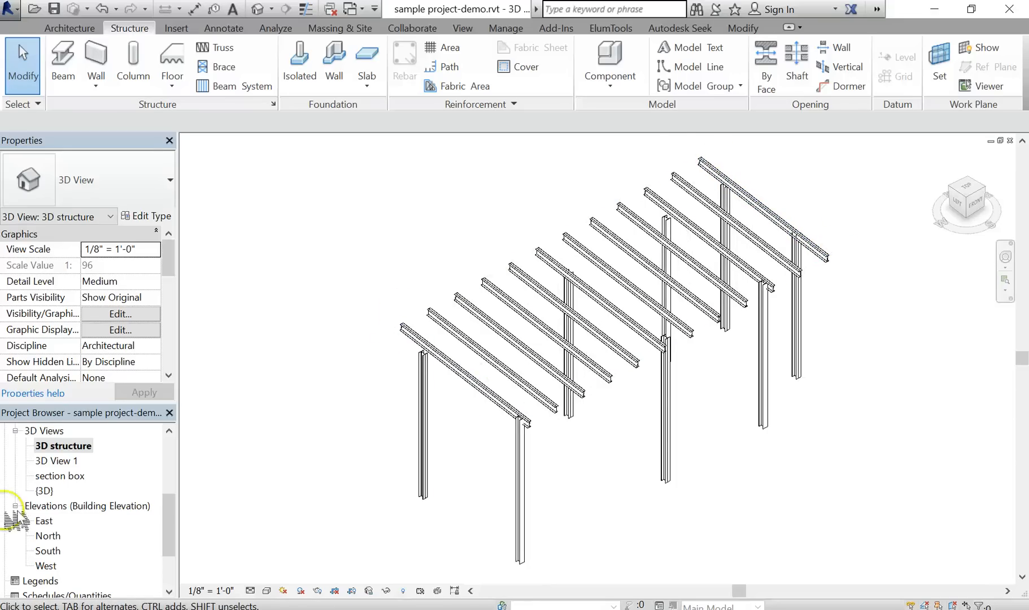
# Step: Reopen the 03 Roof floor plan and confirm Reference Plane : ROOF STRUCTURE as its work plane
pyautogui.moveTo(171, 516); pyautogui.dragTo(180, 443)
pyautogui.doubleClick(79, 504)
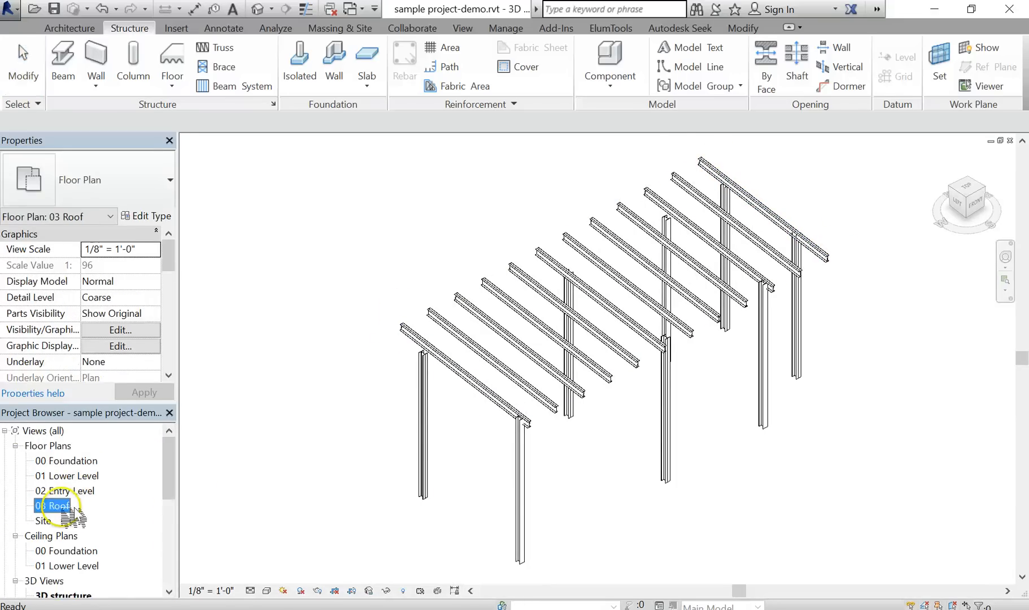
pyautogui.scroll(1, 524, 433)
pyautogui.moveTo(527, 461); pyautogui.dragTo(662, 530, button='middle')
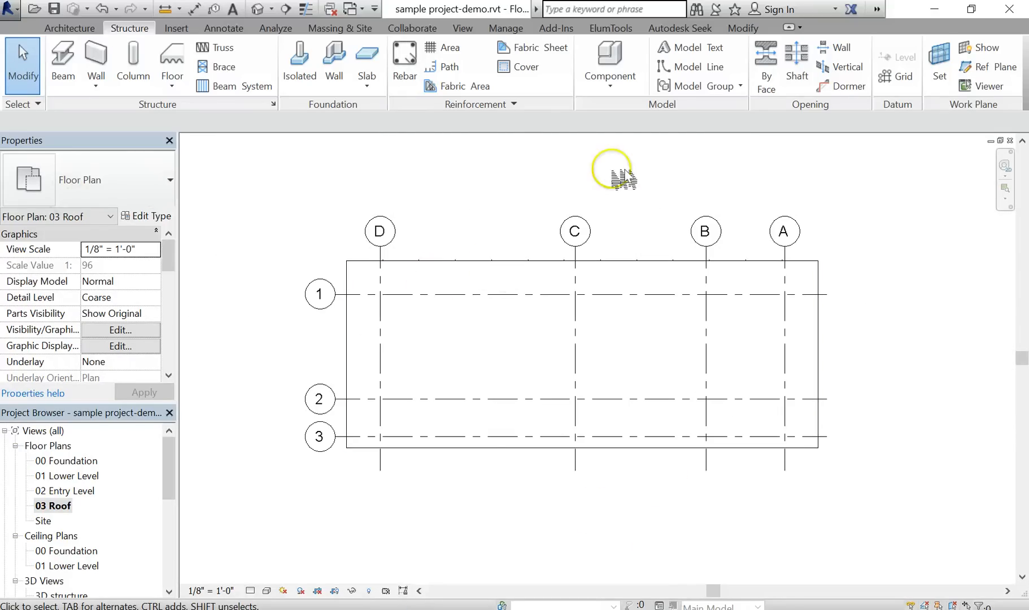
pyautogui.click(940, 64)
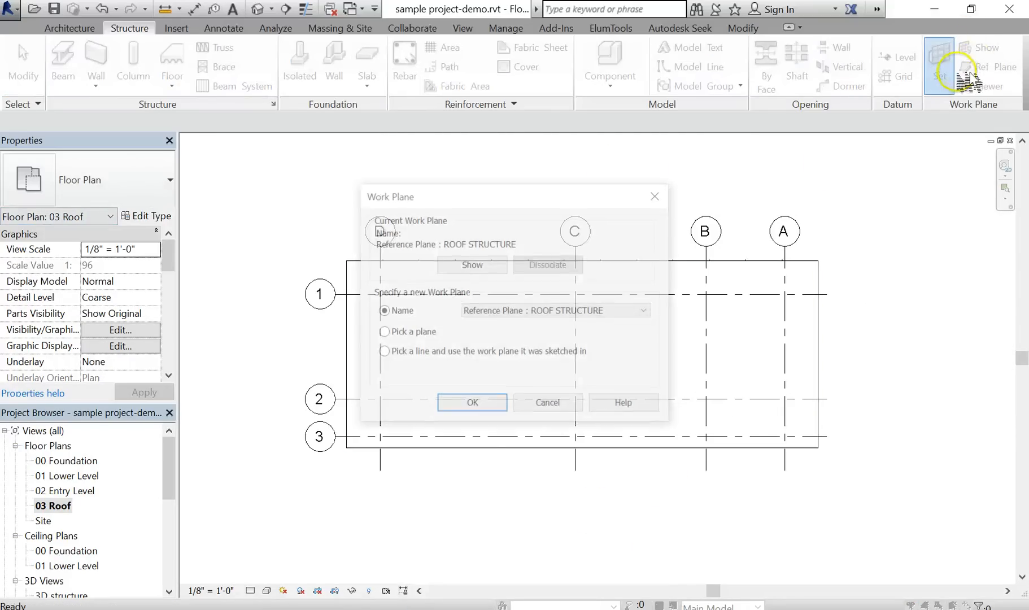
pyautogui.click(478, 405)
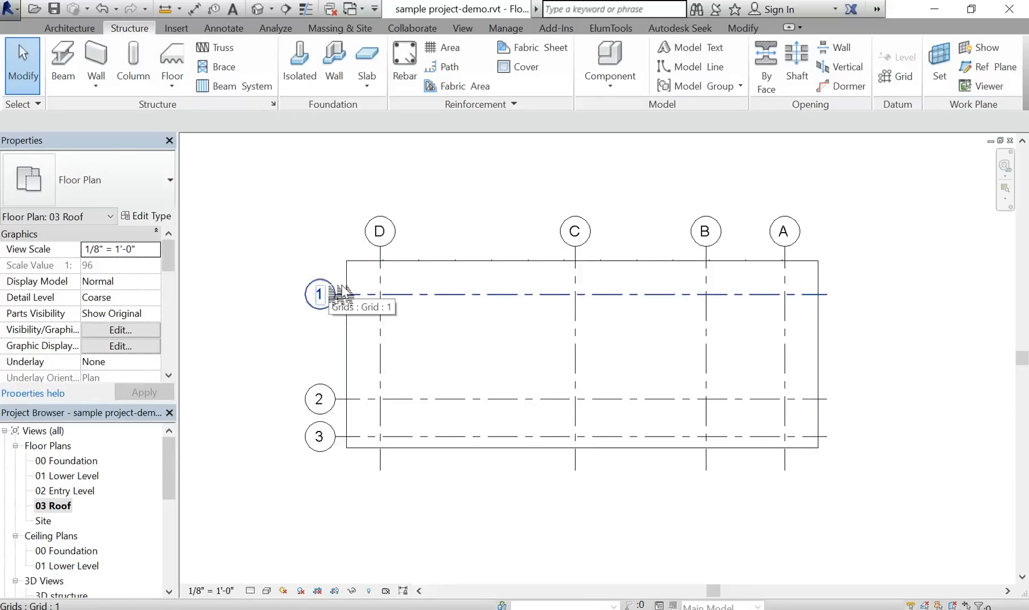
pyautogui.click(347, 220)
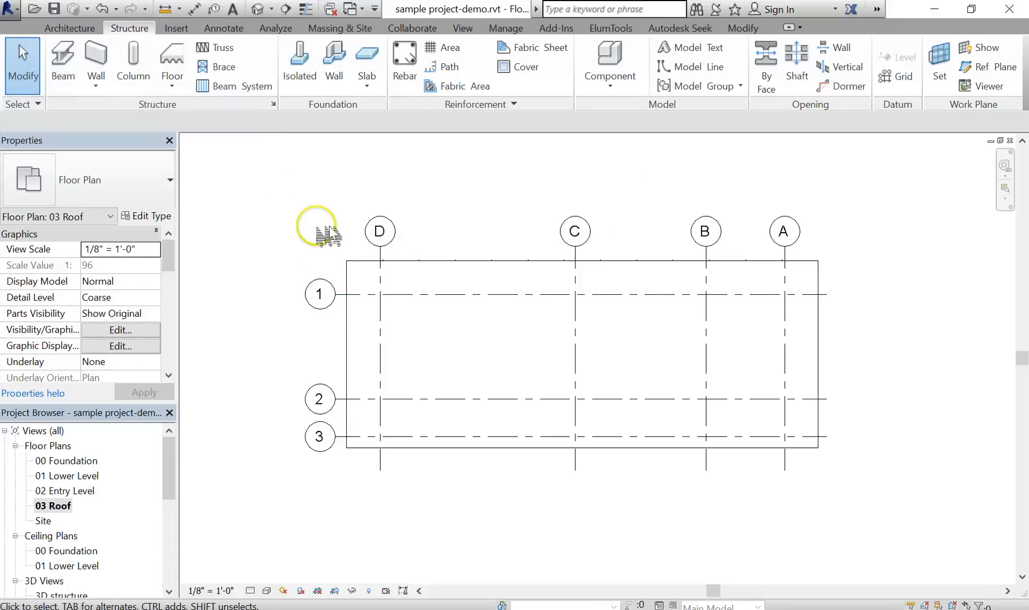
# Step: Place W12X26 beams along the two short roof edges, outside grids D and A, from corner to corner
pyautogui.click(63, 56)
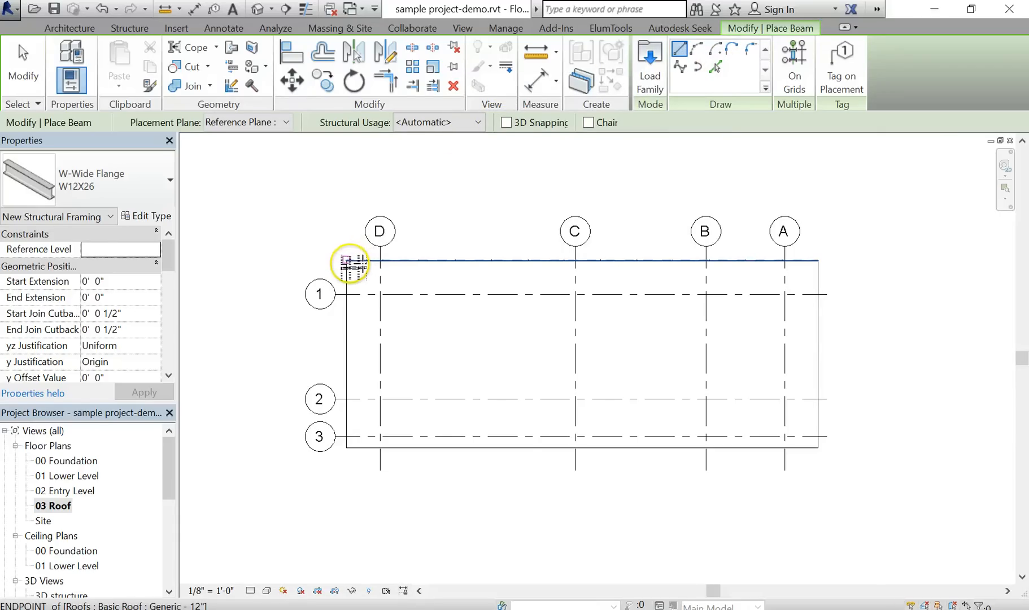
pyautogui.click(348, 261)
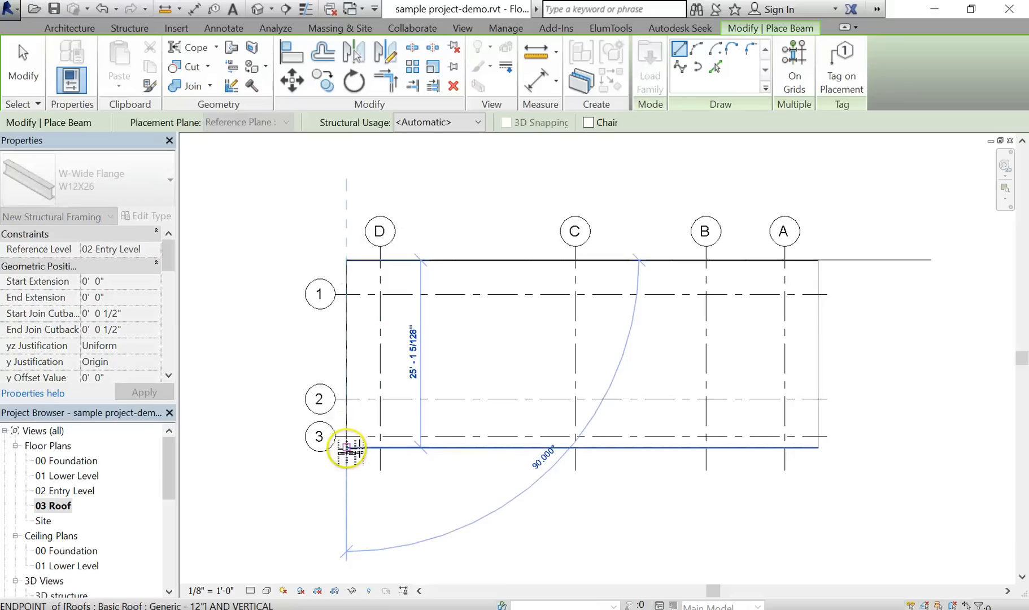
pyautogui.click(348, 448)
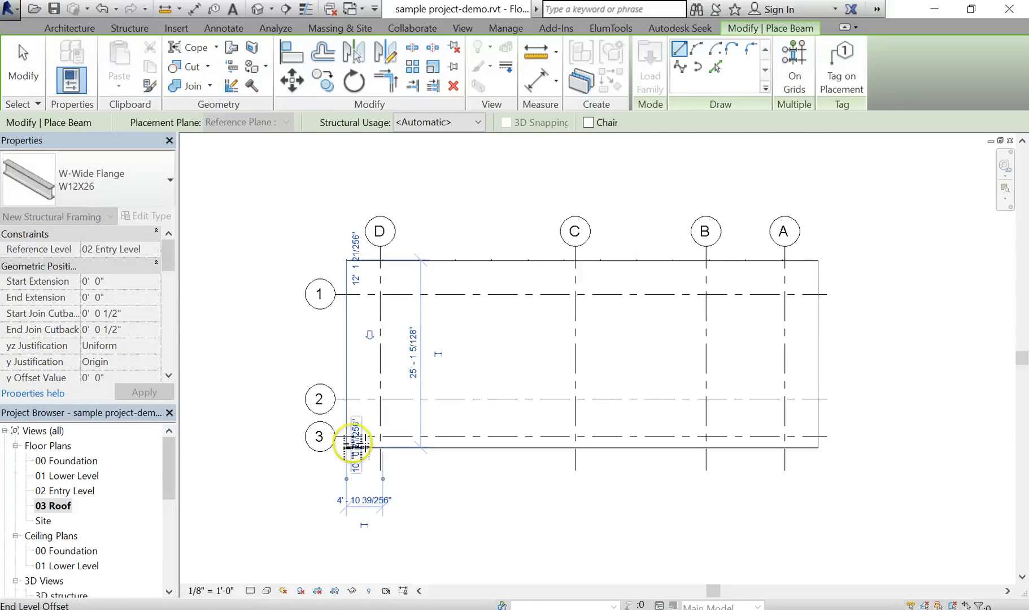
pyautogui.click(818, 261)
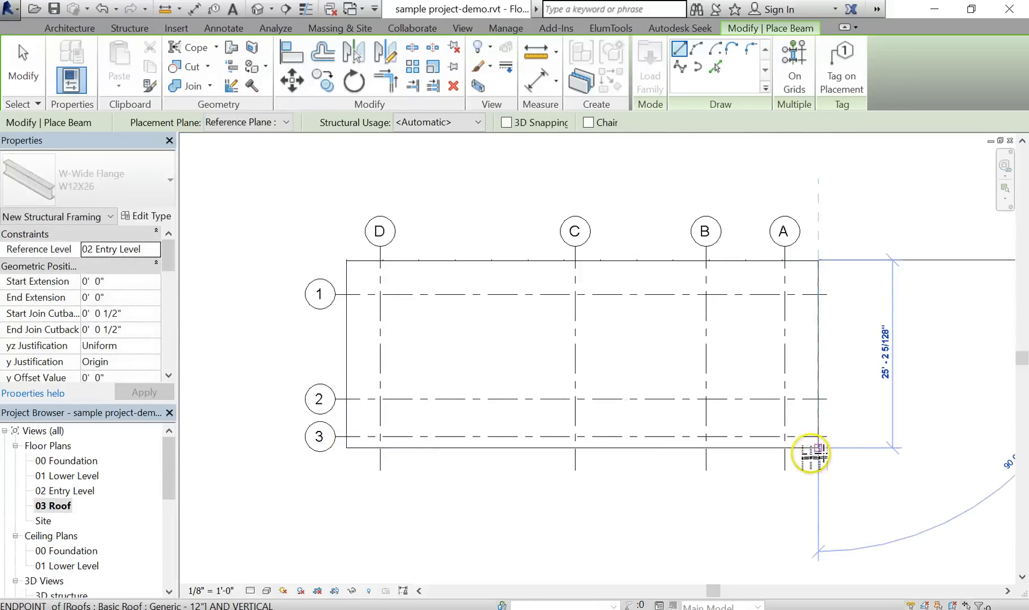
pyautogui.click(819, 448)
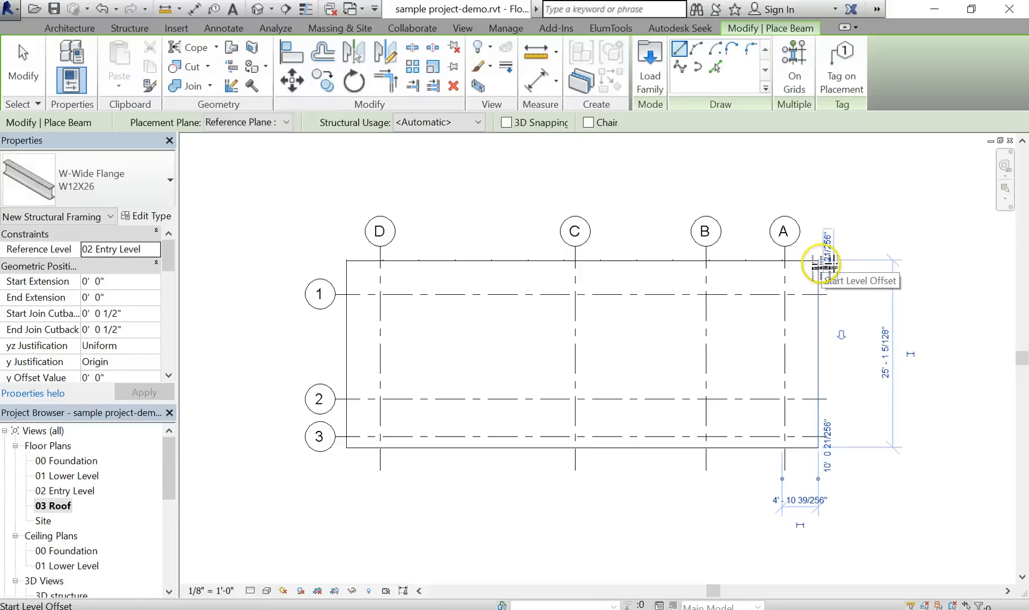
# Step: Place W12X26 beams 63' 0" long along the two long roof edges and end beam placement
pyautogui.click(818, 261)
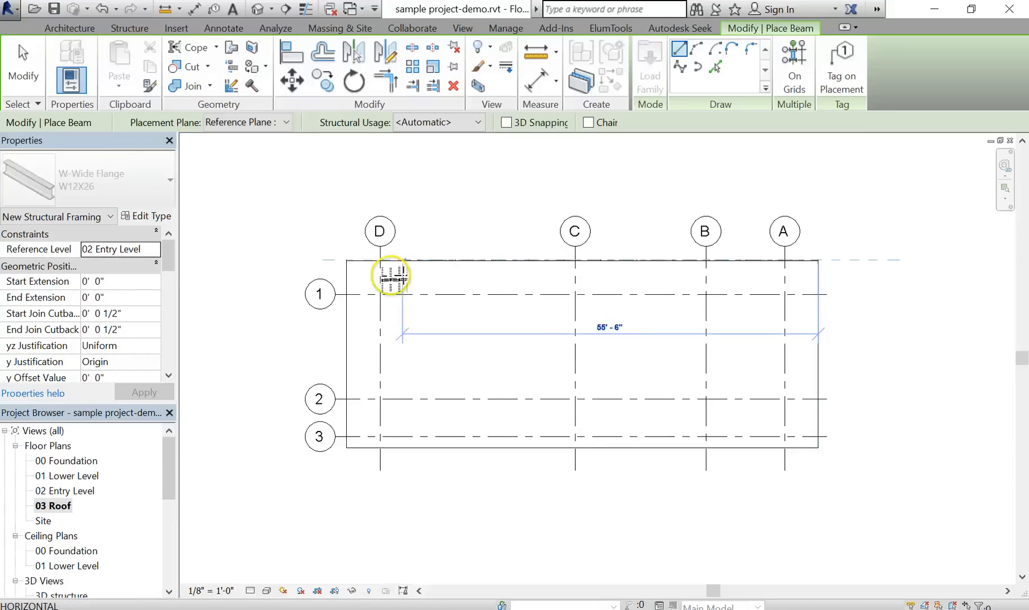
pyautogui.click(346, 261)
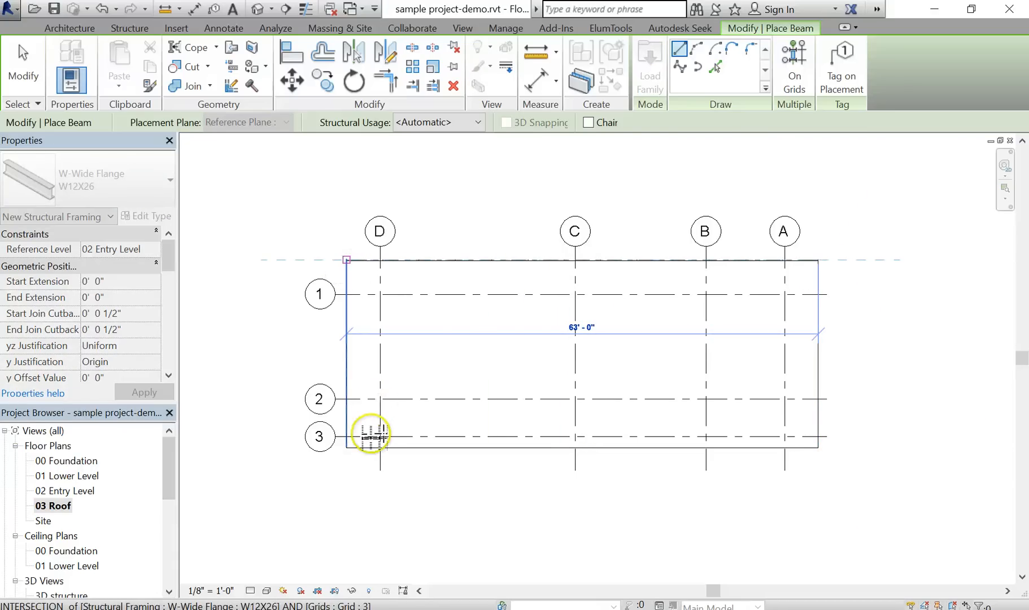
pyautogui.click(355, 450)
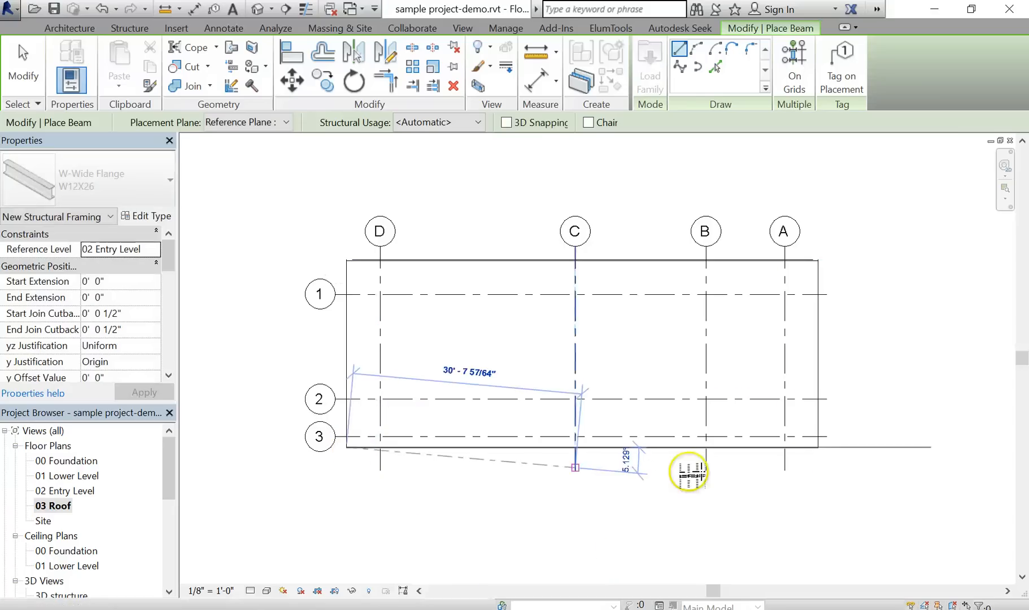
pyautogui.click(830, 452)
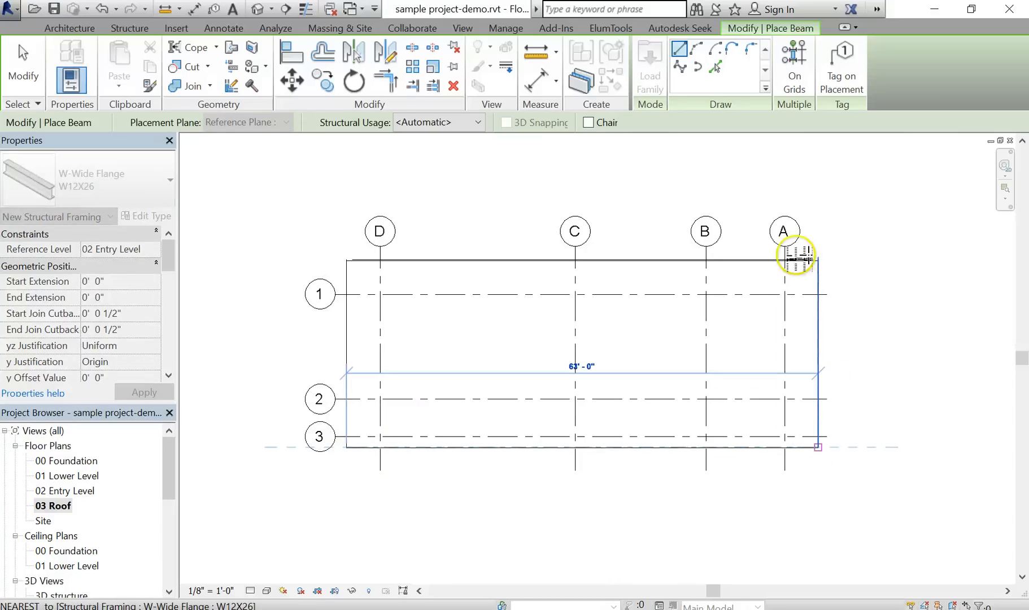
pyautogui.press('Escape')
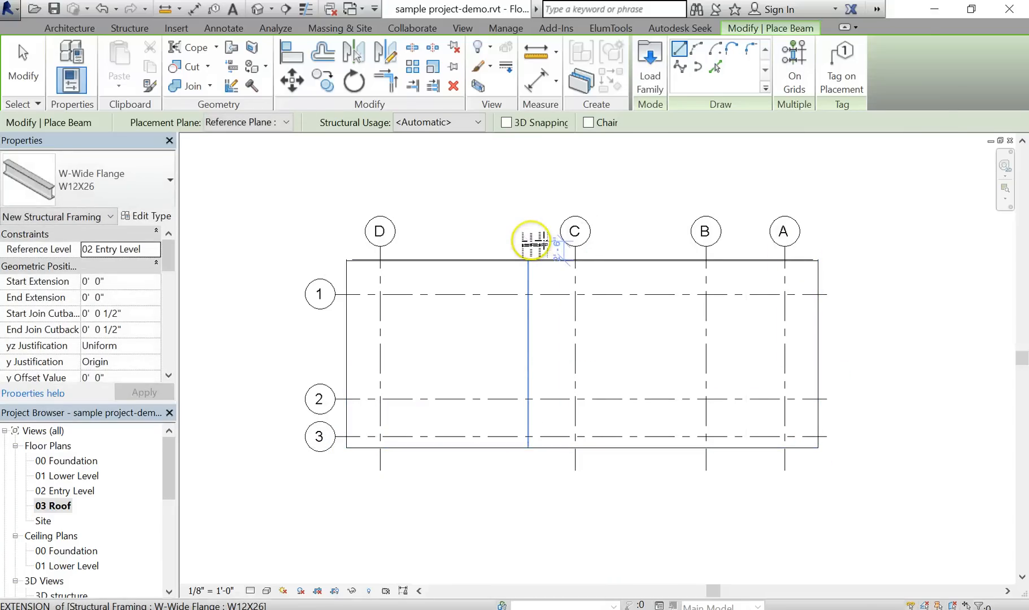
pyautogui.press('Escape')
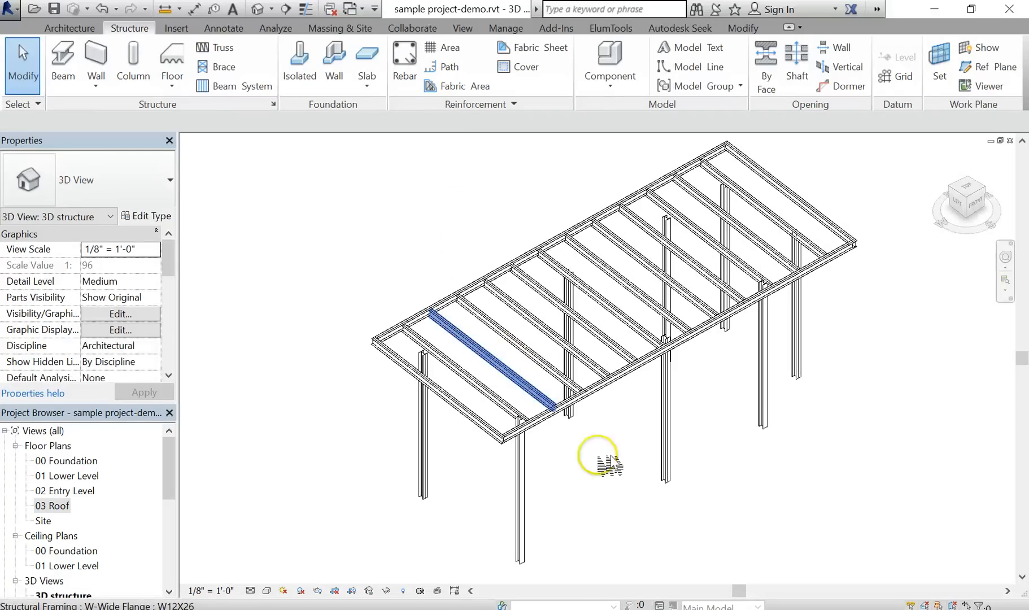
# Step: Examine the perimeter beams and the joists' positions relative to the columns in the 3D structure view, from several sides and close up
pyautogui.keyDown('shift'); pyautogui.moveTo(652, 468); pyautogui.dragTo(538, 464, button='middle'); pyautogui.keyUp('shift')
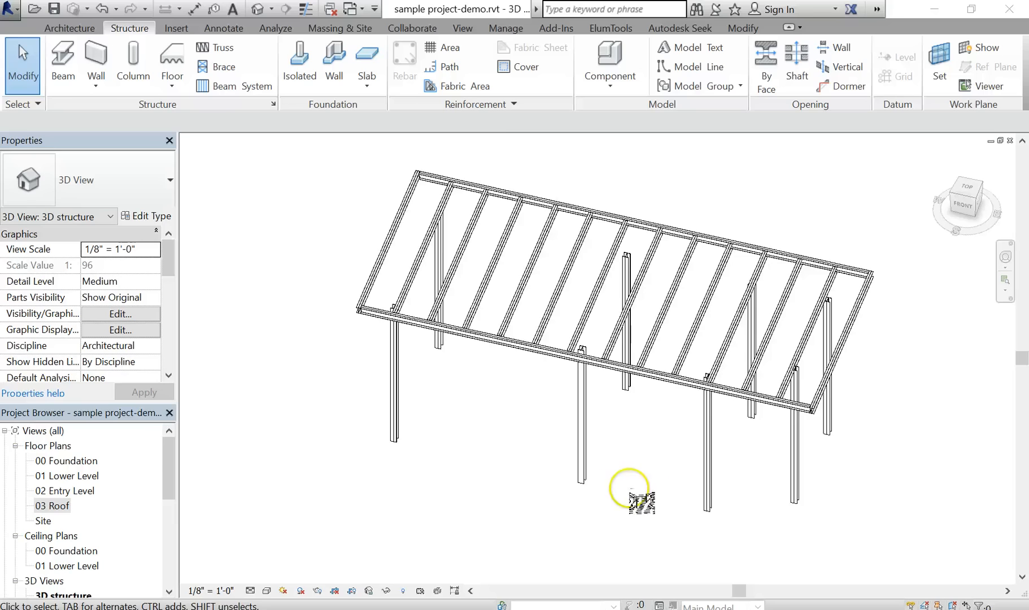
pyautogui.keyDown('shift'); pyautogui.moveTo(630, 495); pyautogui.dragTo(565, 421, button='middle'); pyautogui.keyUp('shift')
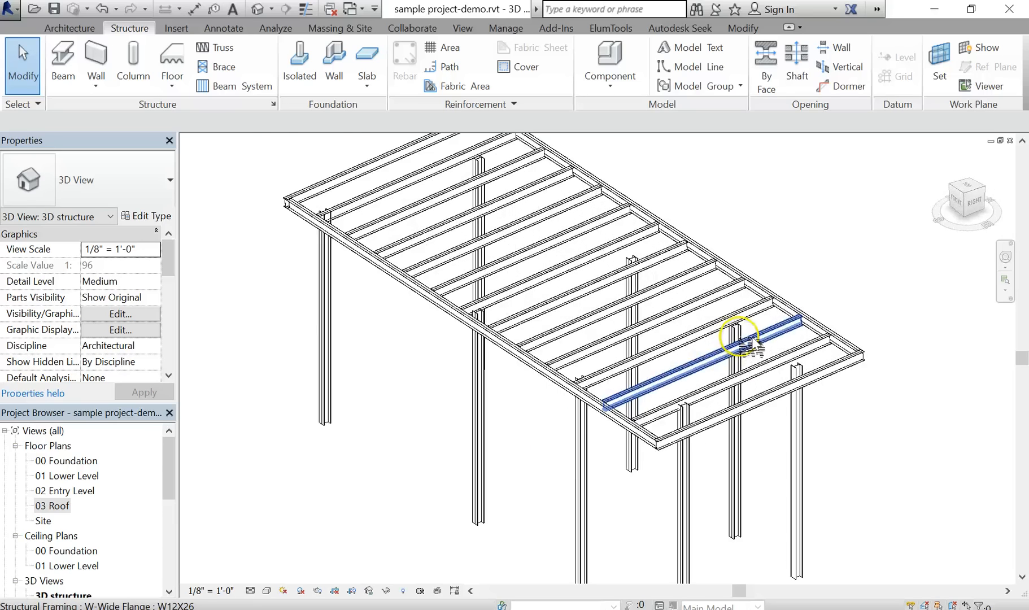
pyautogui.scroll(3, 737, 364)
pyautogui.scroll(3, 782, 429)
pyautogui.keyDown('shift'); pyautogui.moveTo(782, 424); pyautogui.dragTo(834, 478, button='middle'); pyautogui.keyUp('shift')
pyautogui.scroll(-1, 822, 441)
pyautogui.keyDown('shift'); pyautogui.moveTo(769, 439); pyautogui.dragTo(686, 422, button='middle'); pyautogui.keyUp('shift')
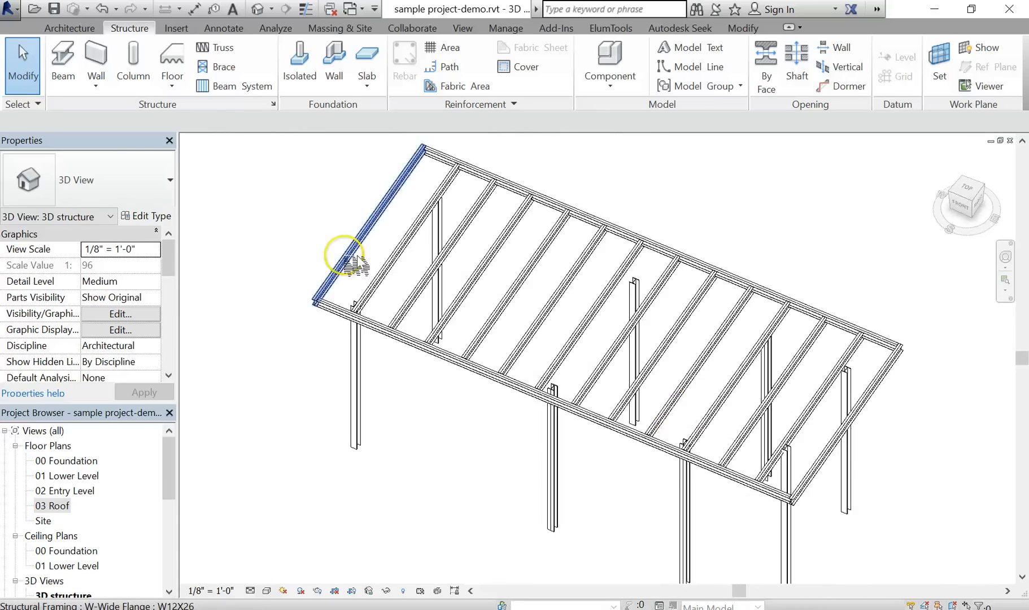
pyautogui.scroll(4, 363, 306)
pyautogui.keyDown('shift'); pyautogui.moveTo(376, 318); pyautogui.dragTo(421, 362, button='middle'); pyautogui.keyUp('shift')
pyautogui.click(440, 397)
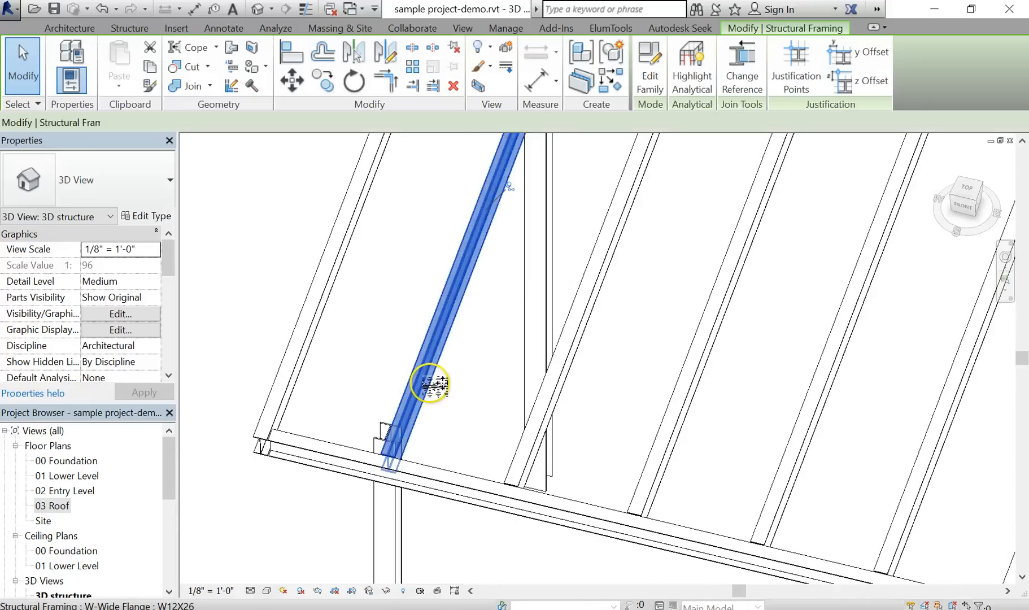
pyautogui.scroll(-4, 430, 387)
pyautogui.click(371, 359)
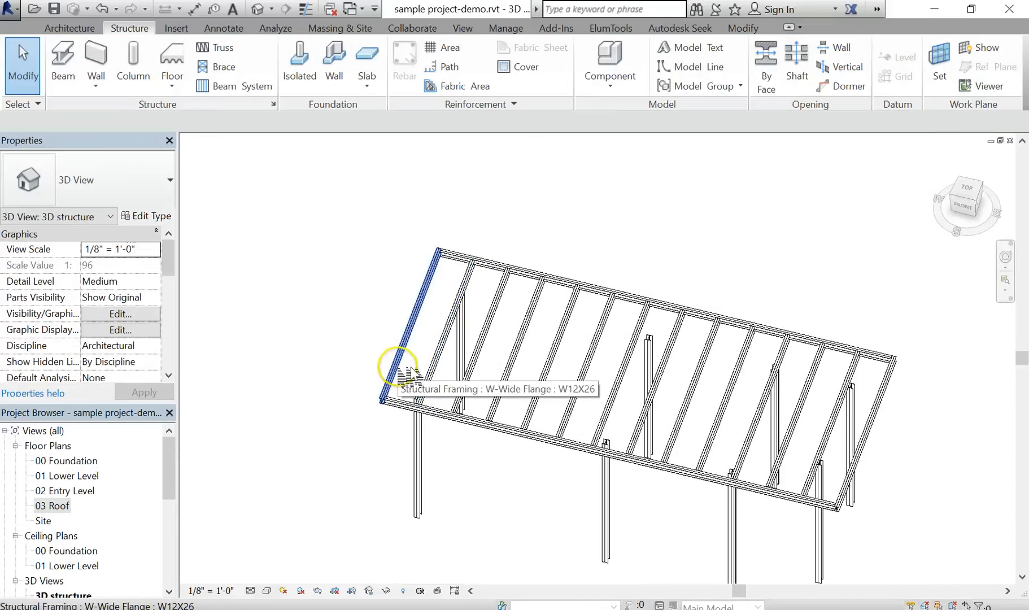
# Step: Select the whole roof beam system, set its maximum spacing to 6' 0", and clear the selection
pyautogui.press('Tab')
pyautogui.press('Tab')
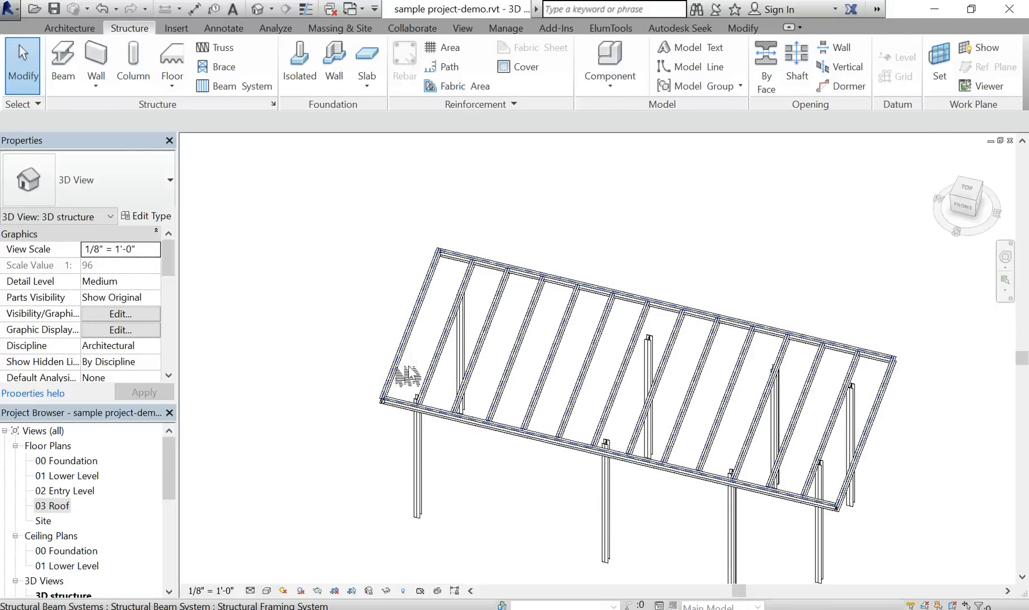
pyautogui.click(408, 374)
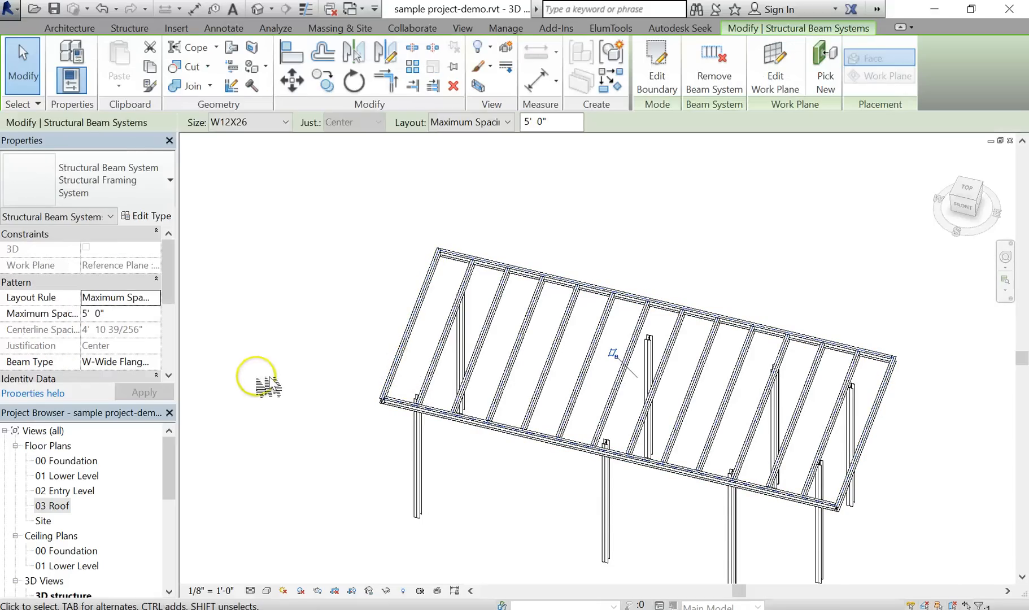
pyautogui.click(157, 310)
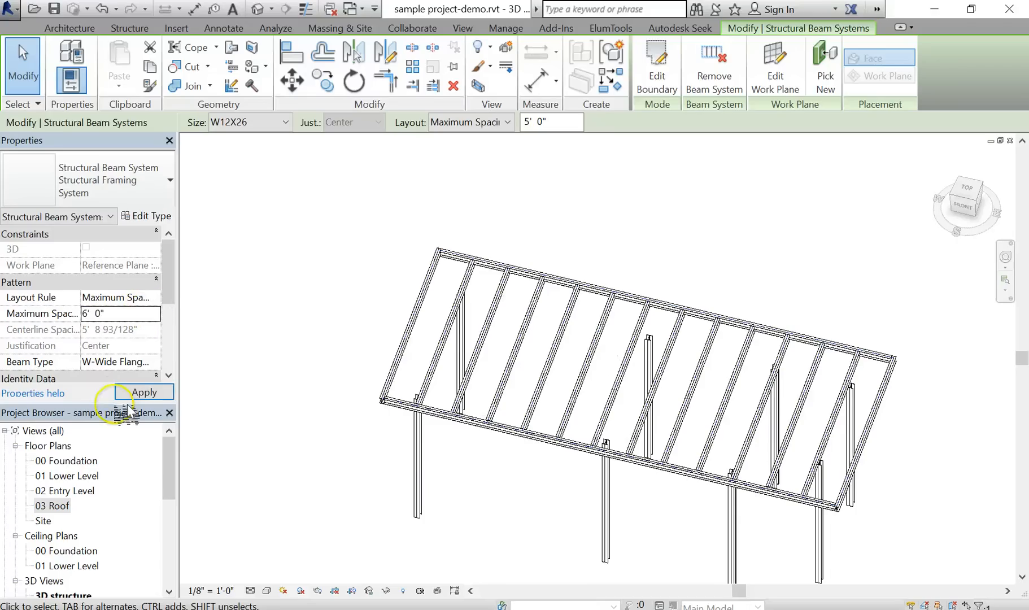
pyautogui.click(151, 391)
pyautogui.click(391, 368)
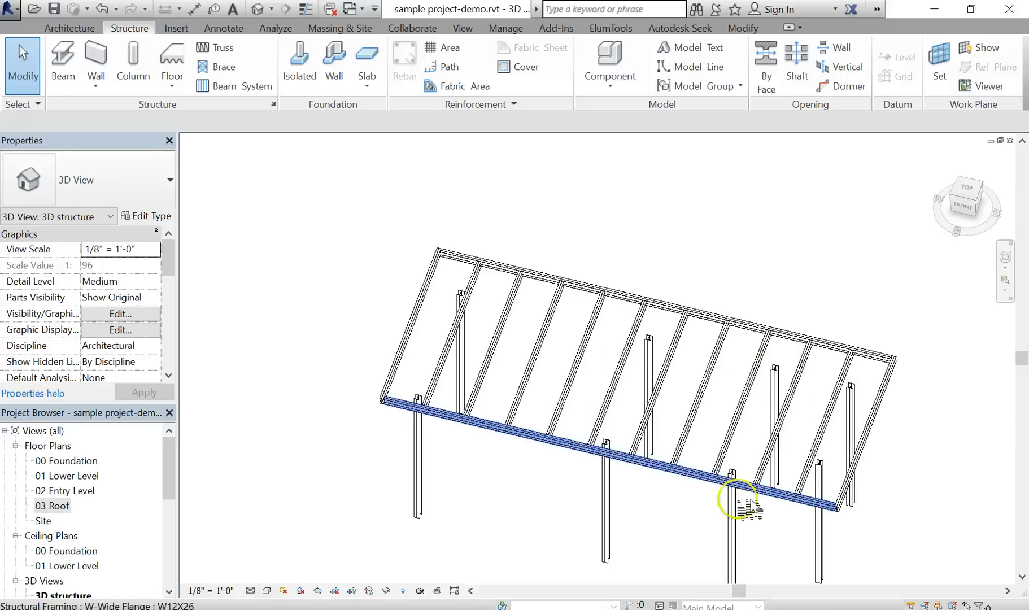
# Step: Try to unpin the first interior joist beside the grid D columns
pyautogui.scroll(-1, 619, 514)
pyautogui.moveTo(605, 483); pyautogui.dragTo(379, 298, button='middle')
pyautogui.scroll(6, 390, 294)
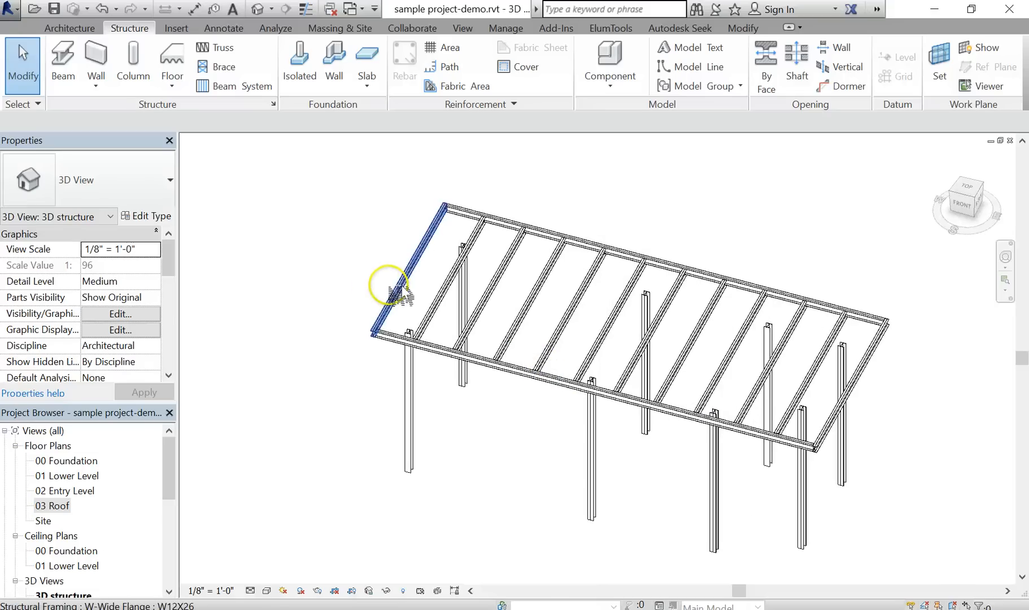
pyautogui.click(460, 357)
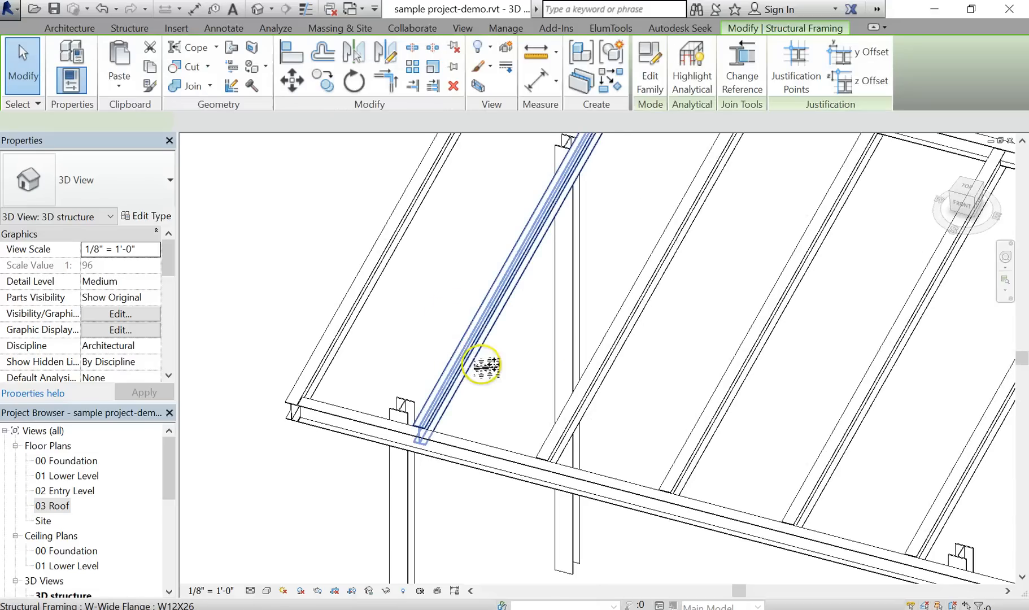
pyautogui.keyDown('shift'); pyautogui.moveTo(483, 360); pyautogui.dragTo(502, 394, button='middle'); pyautogui.keyUp('shift')
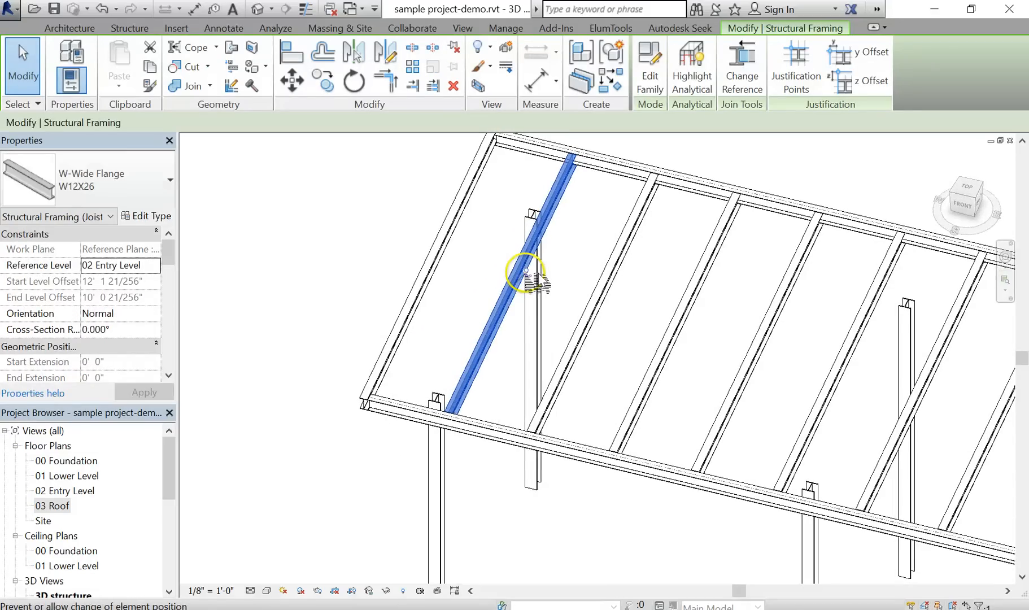
pyautogui.click(525, 272)
pyautogui.click(545, 292)
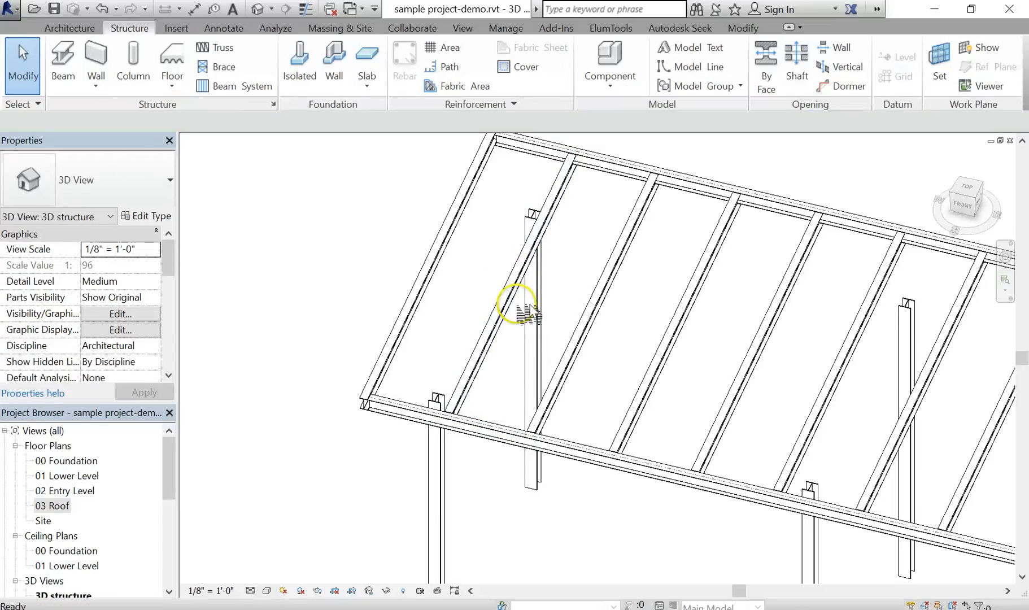
# Step: Select the first interior joist near grid D, unpin it from the beam system, and clear the selection
pyautogui.click(519, 285)
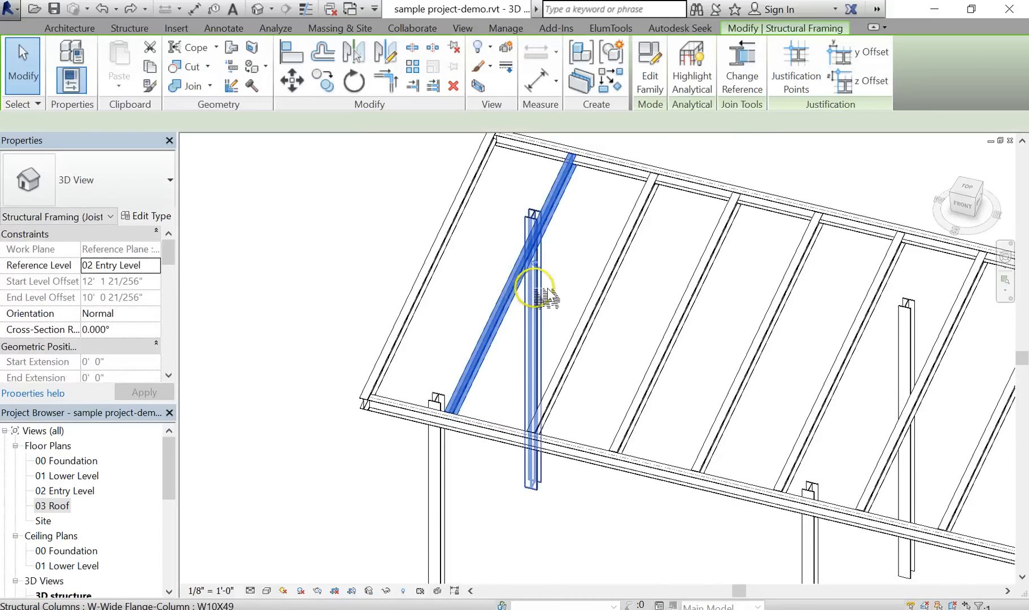
pyautogui.scroll(4, 539, 274)
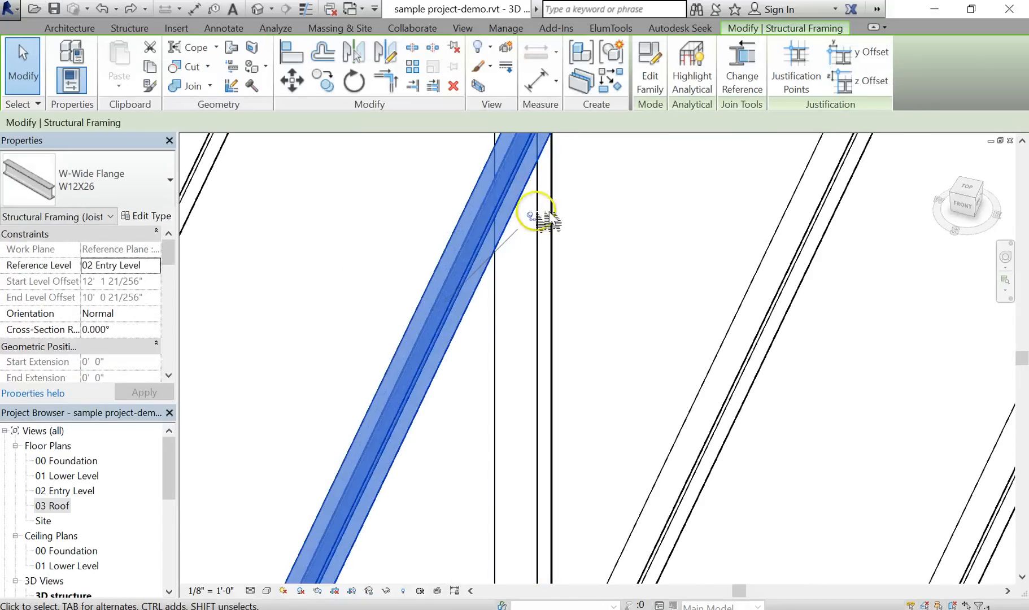
pyautogui.scroll(3, 539, 223)
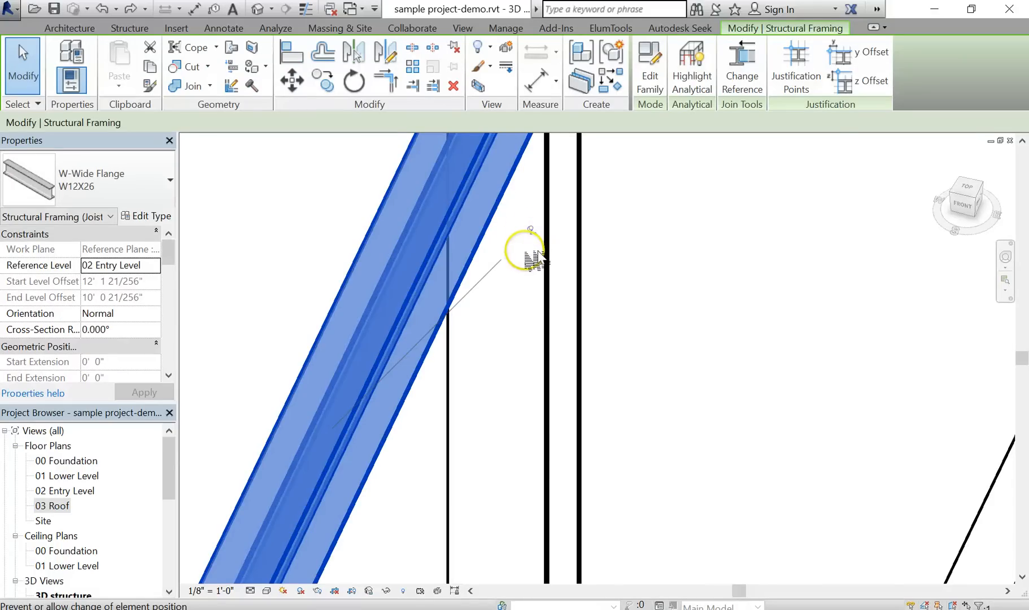
pyautogui.scroll(-4, 534, 257)
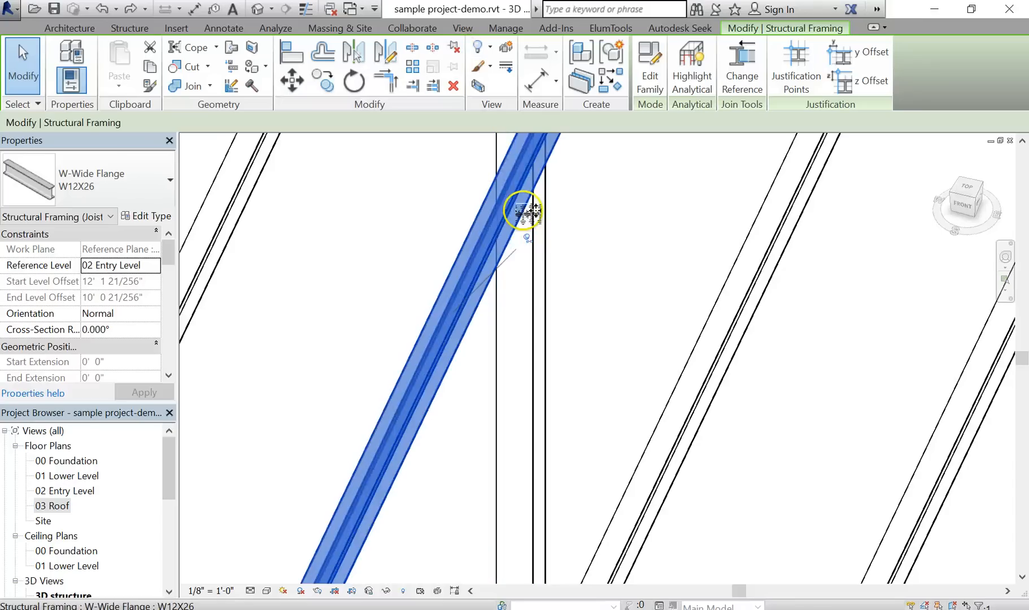
pyautogui.click(527, 237)
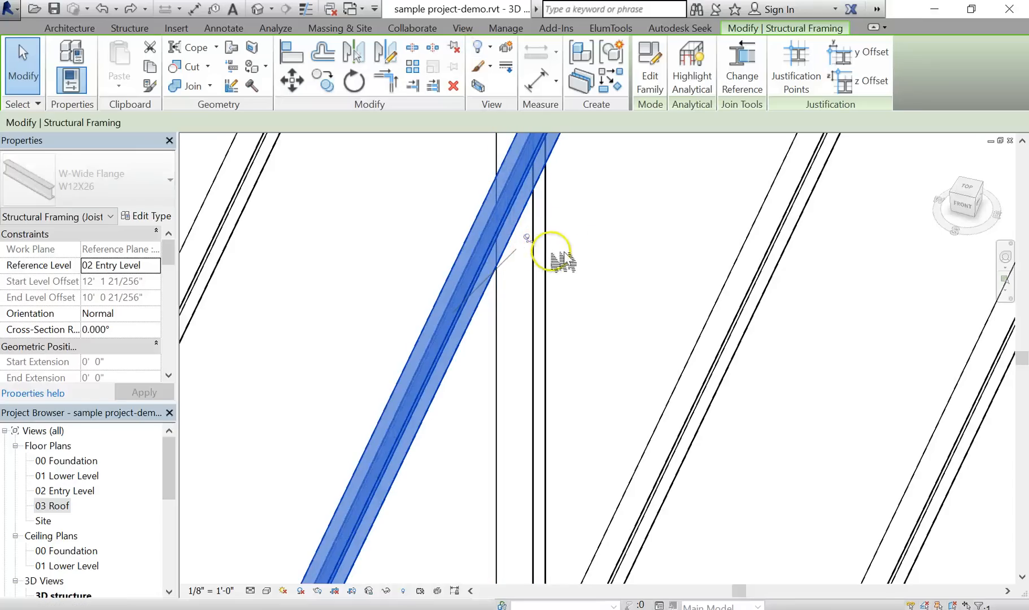
pyautogui.scroll(-1, 552, 277)
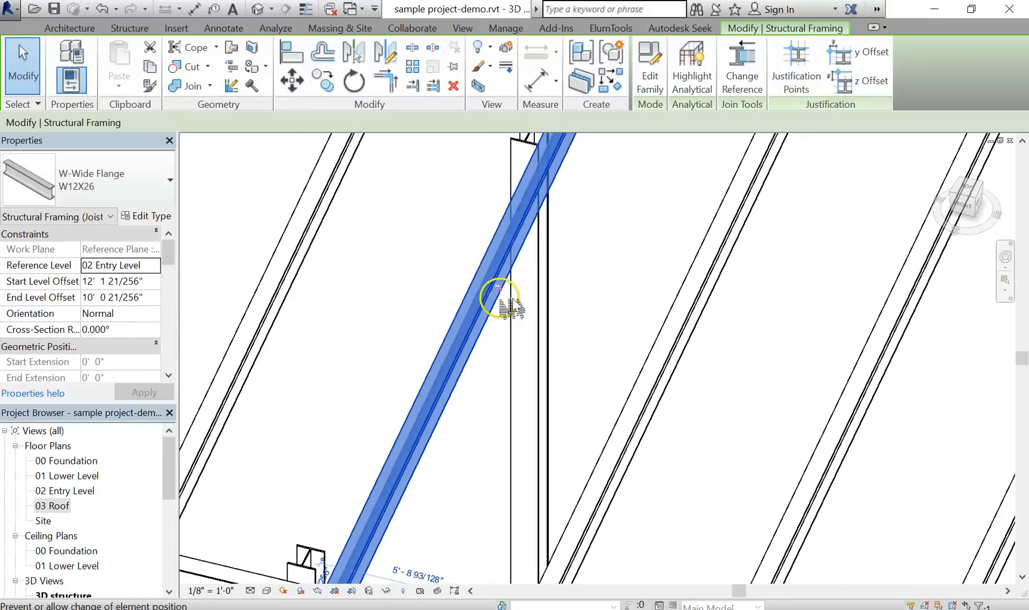
pyautogui.scroll(3, 493, 282)
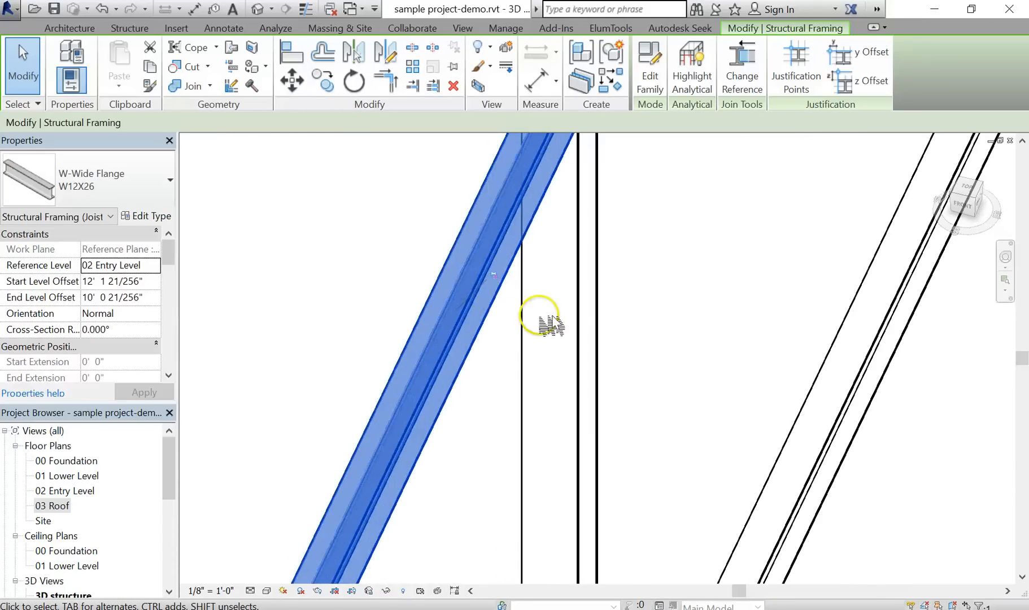
pyautogui.scroll(-3, 621, 314)
pyautogui.press('Escape')
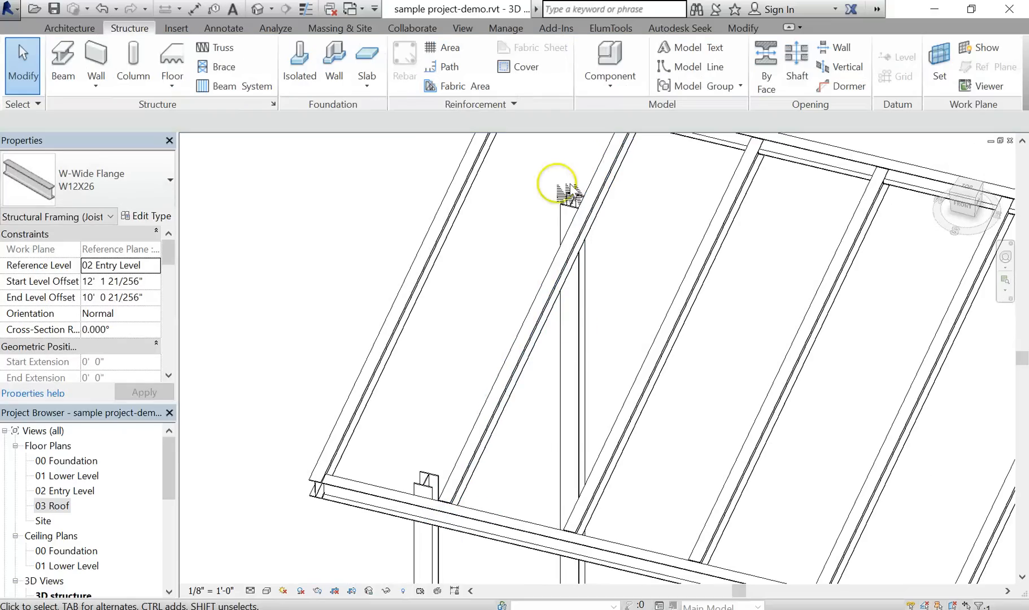
# Step: Dismiss the save reminder and align the unpinned first interior joist to the web of the grid D column
pyautogui.scroll(4, 565, 195)
pyautogui.scroll(3, 575, 201)
pyautogui.moveTo(585, 230); pyautogui.dragTo(591, 253, button='middle')
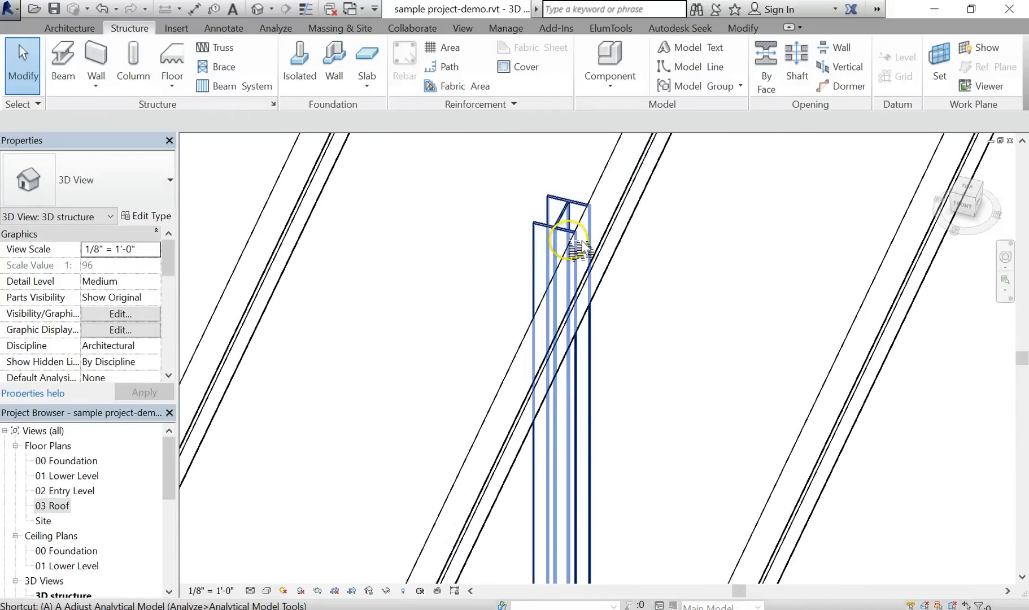
pyautogui.click(760, 27)
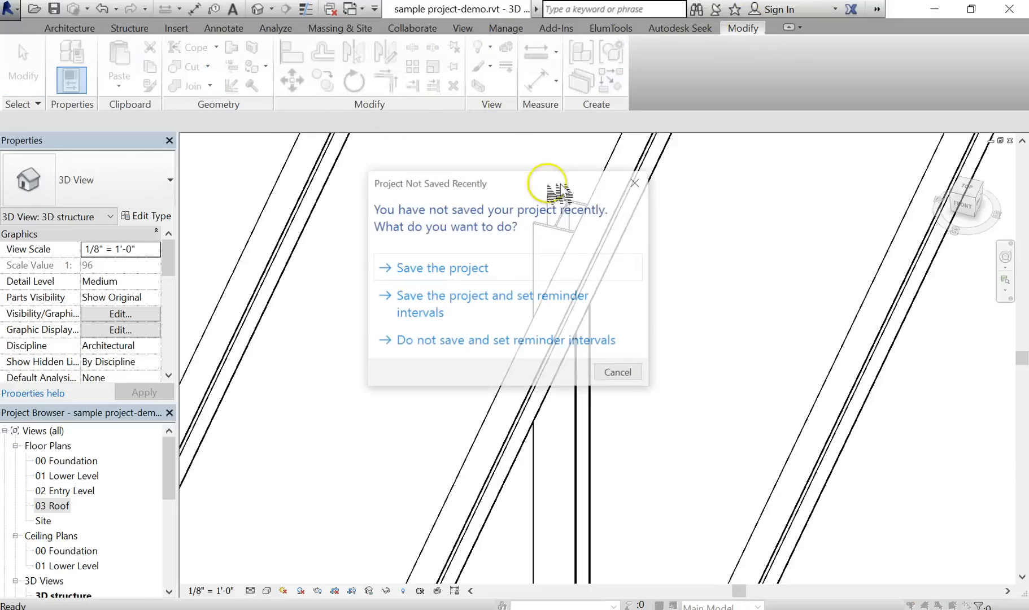
pyautogui.click(641, 378)
pyautogui.press('a')
pyautogui.press('l')
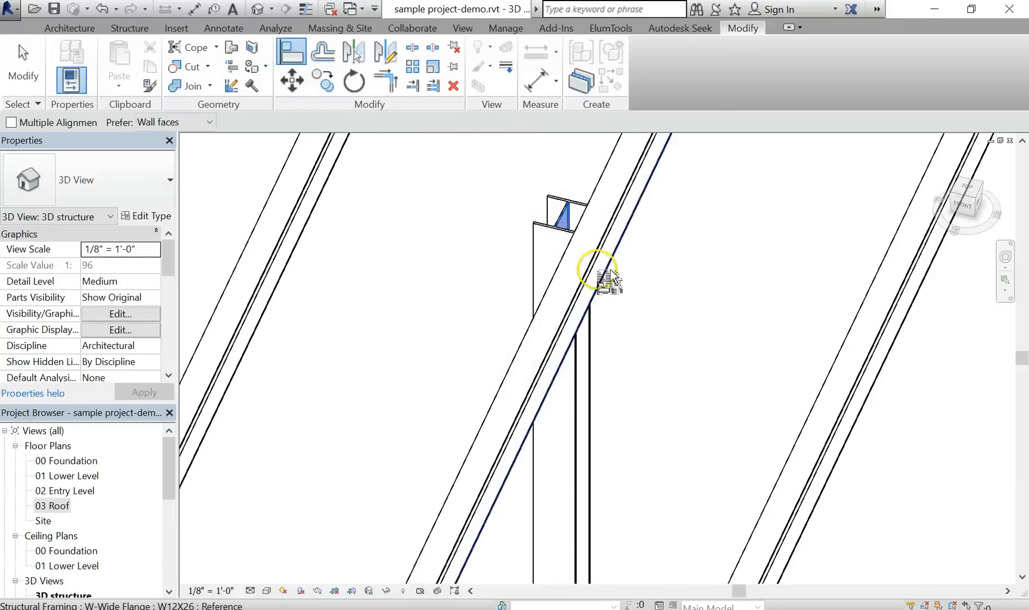
pyautogui.click(603, 272)
pyautogui.scroll(-5, 660, 305)
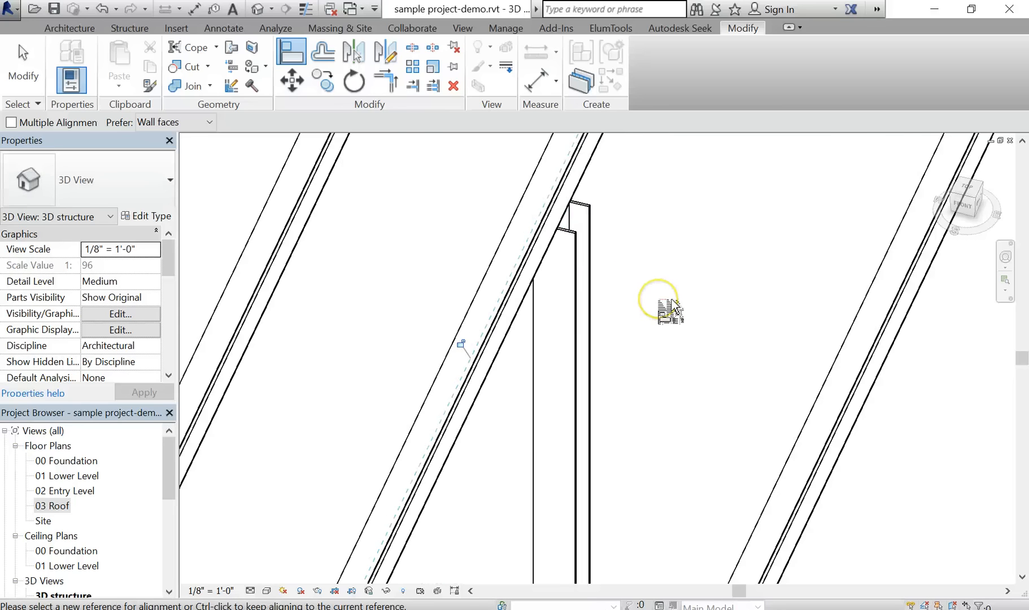
# Step: Try to align the pinned joist beside the grid C column to the column's web
pyautogui.keyDown('shift'); pyautogui.moveTo(671, 311); pyautogui.dragTo(582, 330, button='middle'); pyautogui.keyUp('shift')
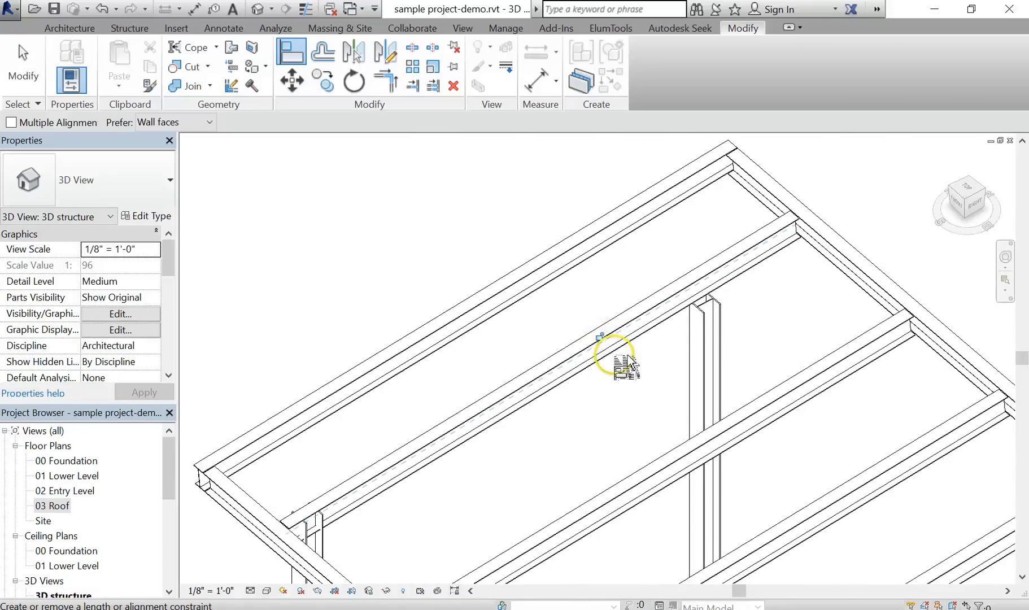
pyautogui.scroll(-2, 627, 367)
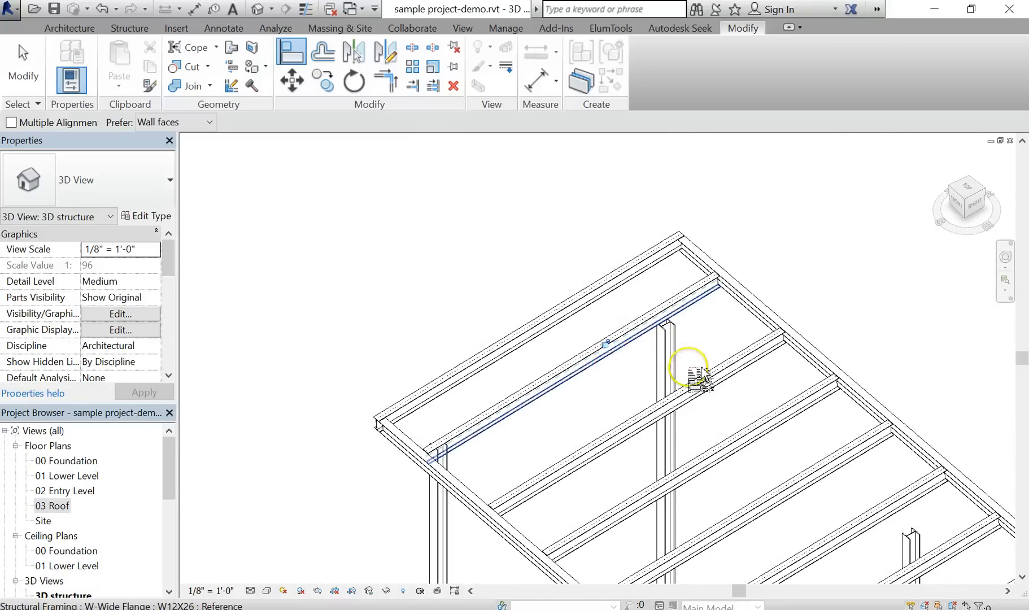
pyautogui.moveTo(679, 380); pyautogui.dragTo(475, 218, button='middle')
pyautogui.keyDown('shift'); pyautogui.moveTo(683, 310); pyautogui.dragTo(718, 263, button='middle'); pyautogui.keyUp('shift')
pyautogui.scroll(-3, 649, 339)
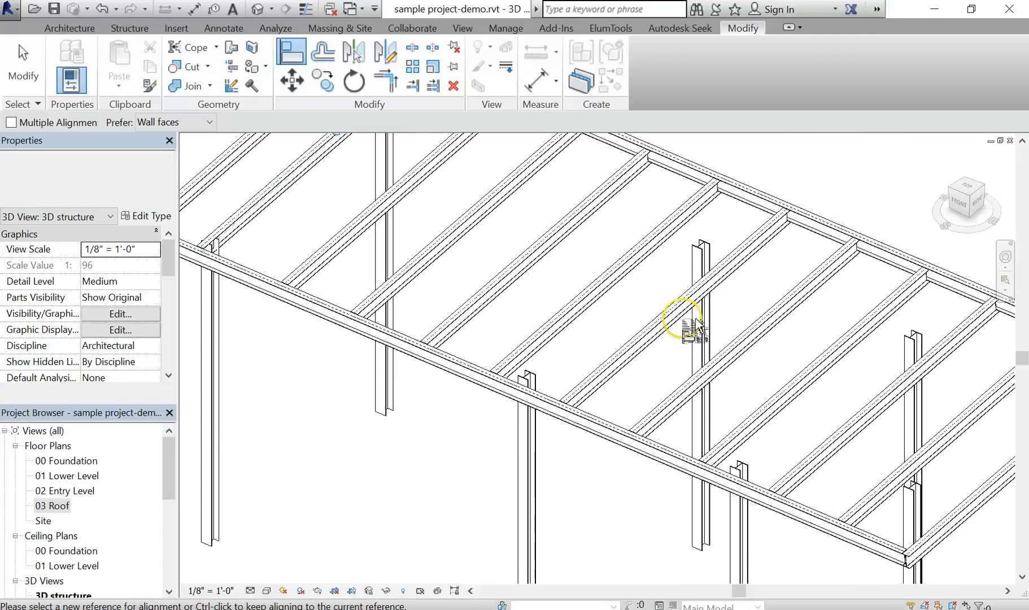
pyautogui.scroll(5, 711, 237)
pyautogui.scroll(2, 708, 243)
pyautogui.moveTo(703, 256); pyautogui.dragTo(660, 355, button='middle')
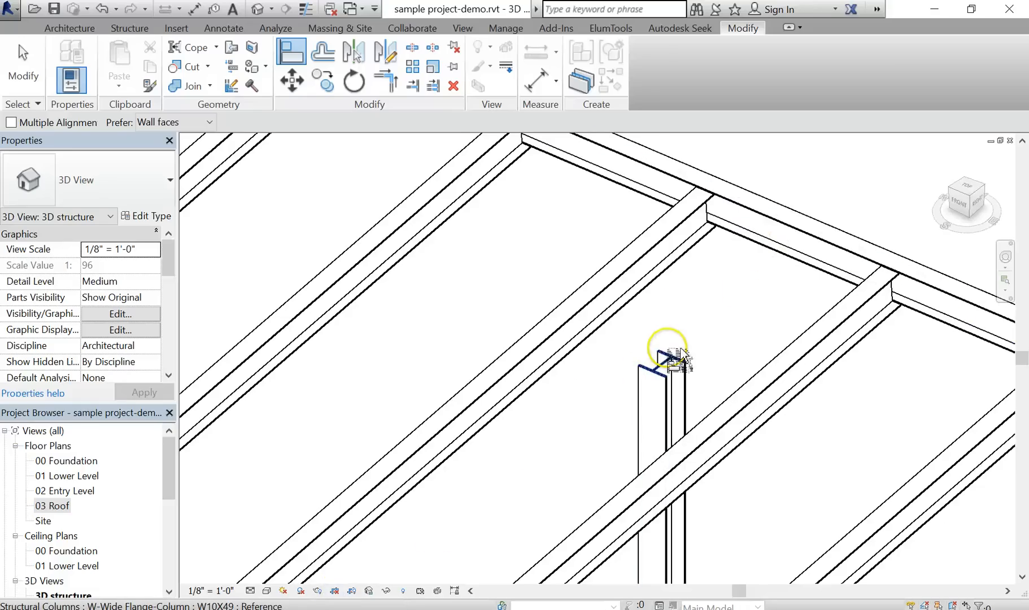
pyautogui.scroll(2, 685, 364)
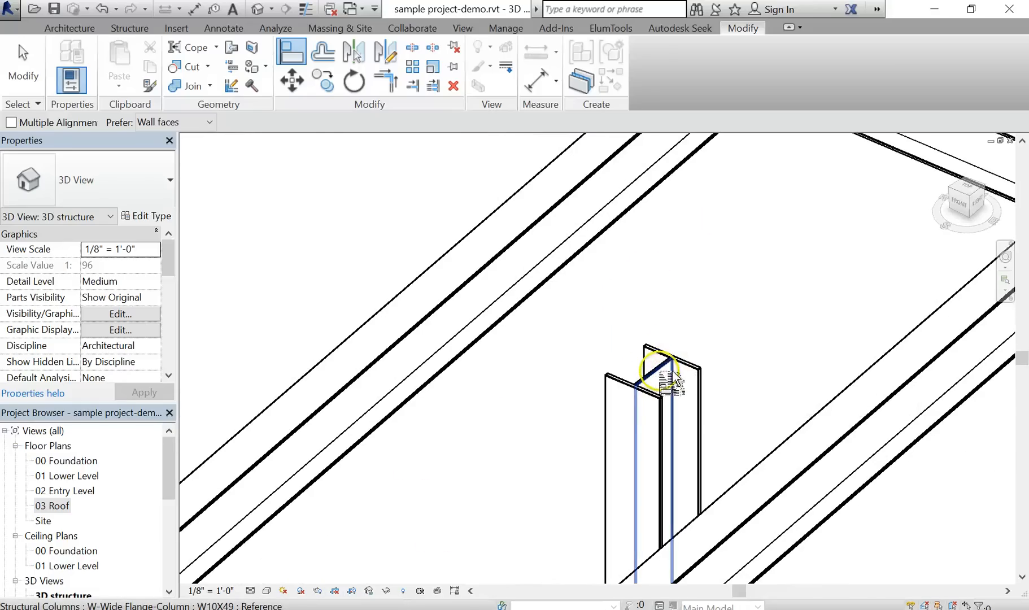
pyautogui.click(675, 375)
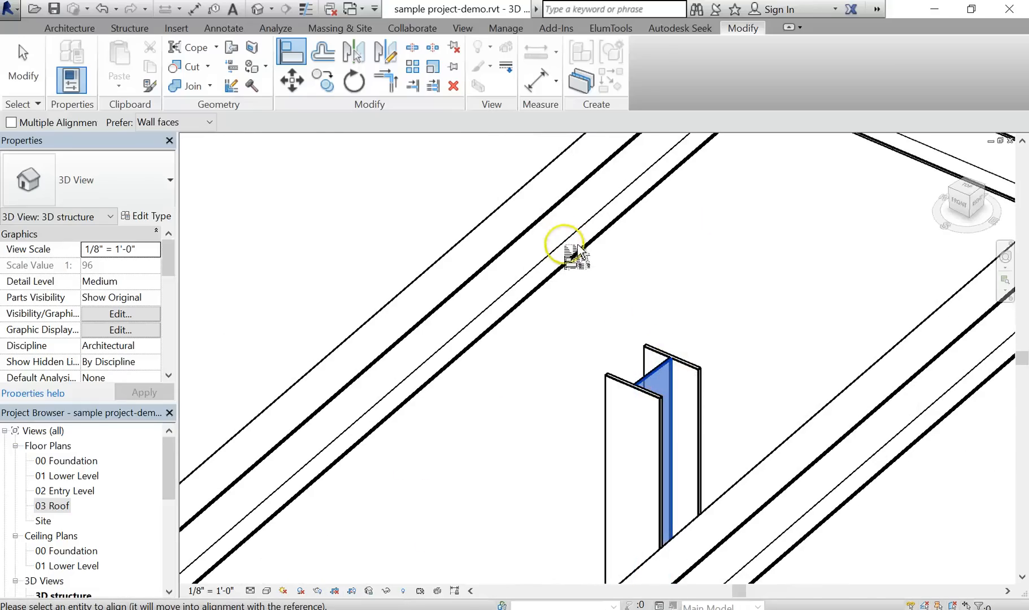
pyautogui.scroll(-4, 574, 251)
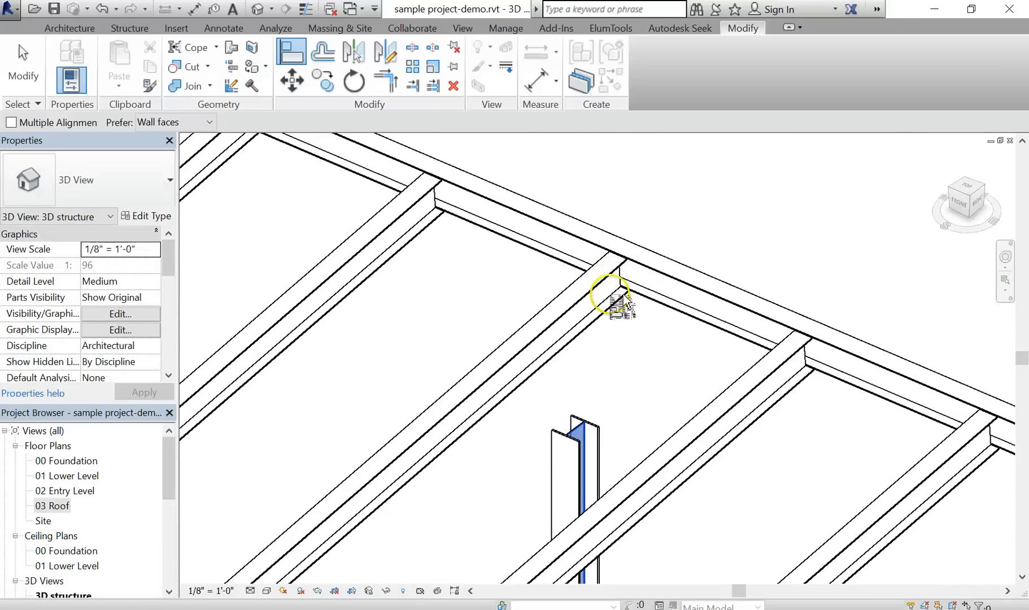
pyautogui.click(609, 308)
pyautogui.scroll(-2, 599, 344)
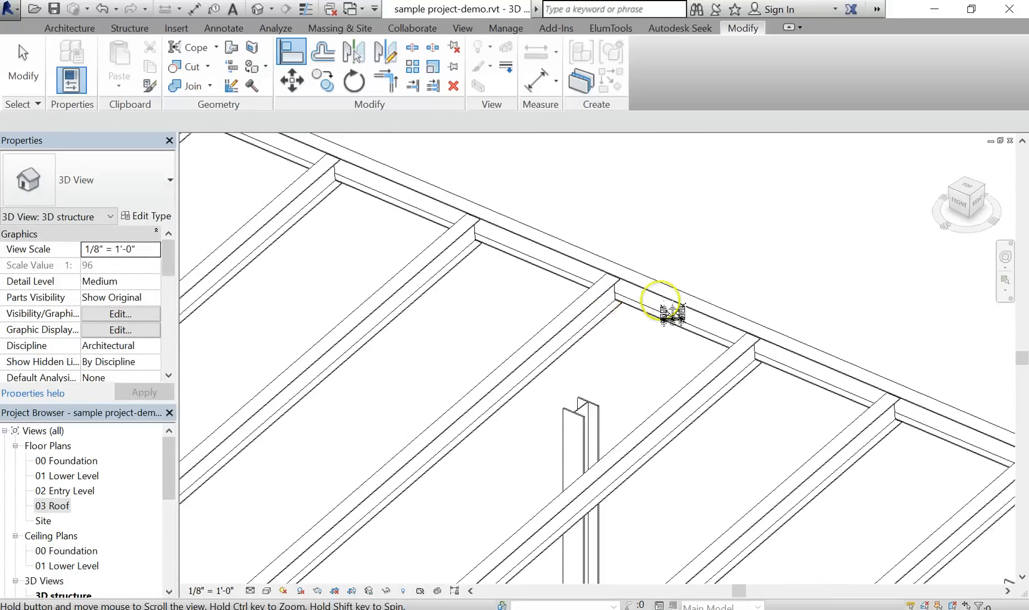
pyautogui.moveTo(672, 314); pyautogui.dragTo(710, 280, button='middle')
pyautogui.press('Escape')
# Step: Unpin the joist beside the grid C column from the beam system and clear the selection
pyautogui.click(589, 357)
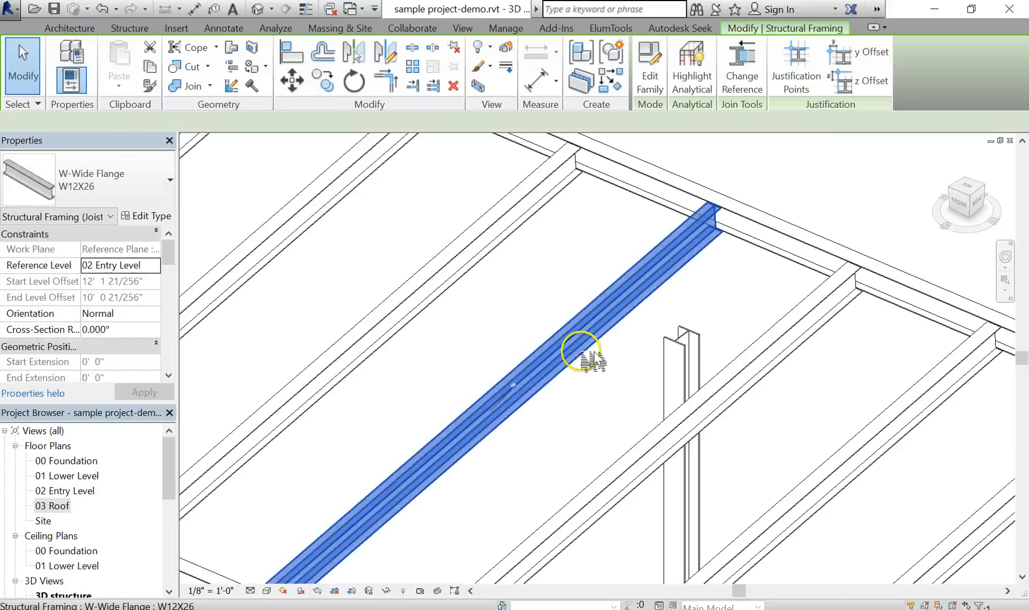
pyautogui.click(516, 389)
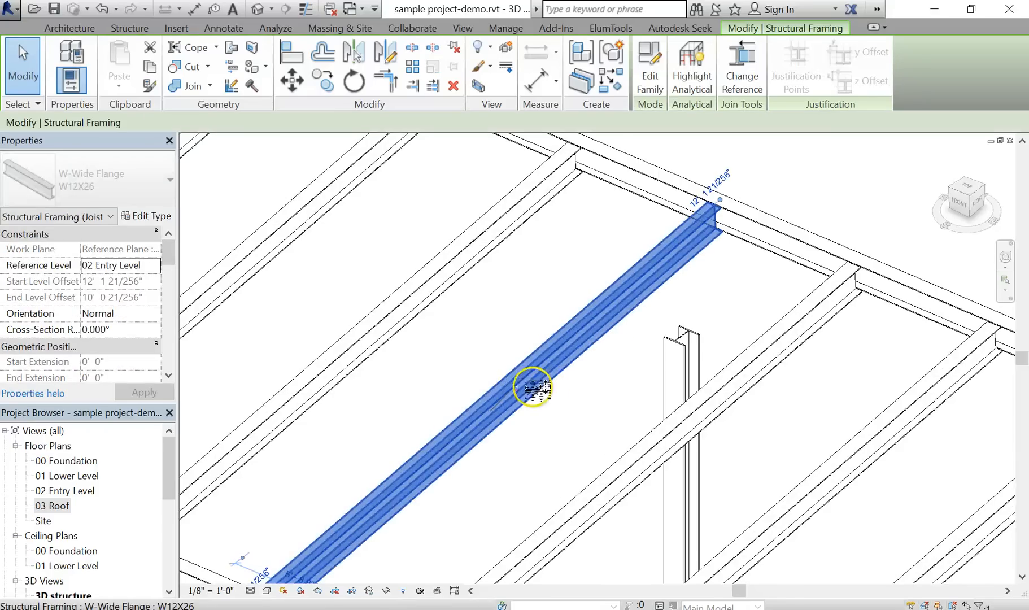
pyautogui.click(560, 398)
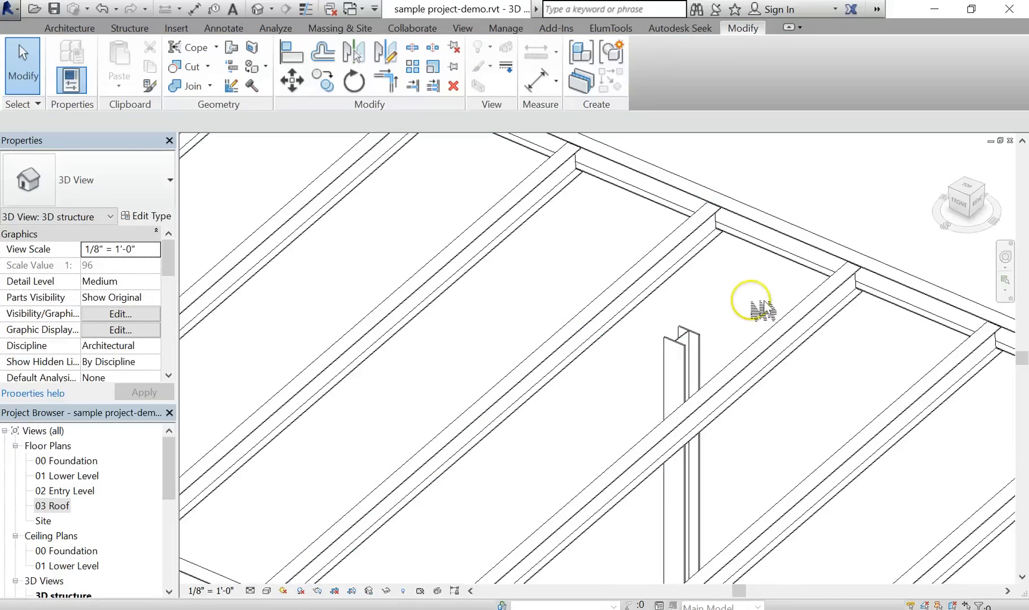
# Step: Align the unpinned joist to the web of the grid C column and end the Align command
pyautogui.press('a')
pyautogui.press('l')
pyautogui.click(685, 338)
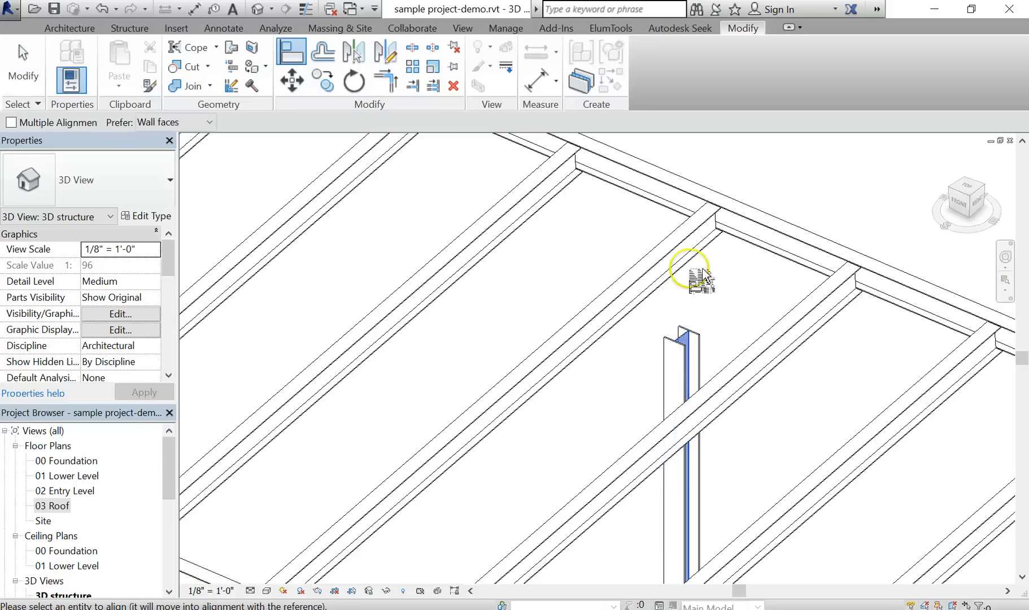
pyautogui.click(685, 252)
pyautogui.scroll(-2, 726, 347)
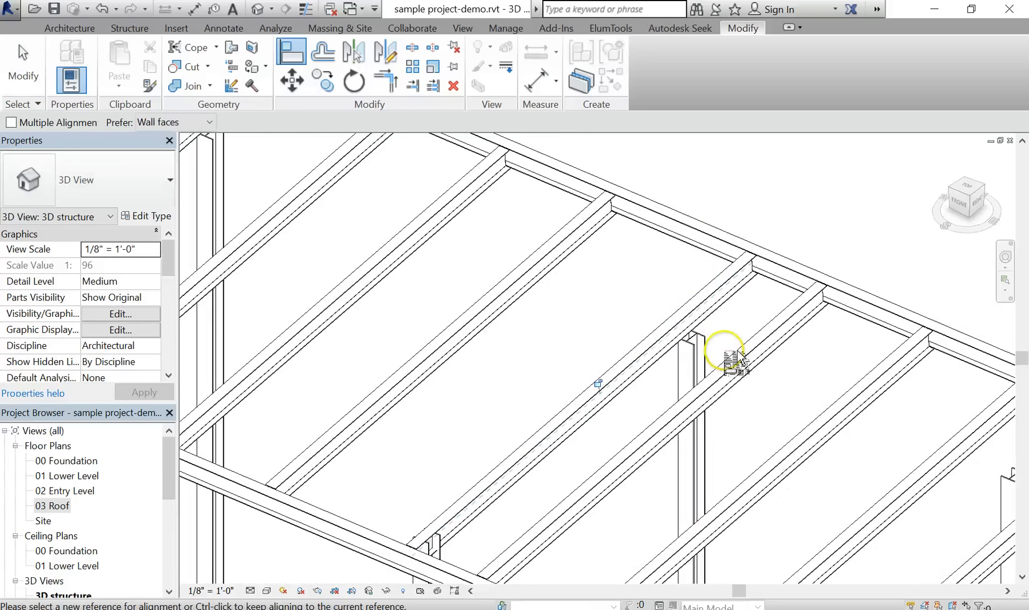
pyautogui.moveTo(732, 353); pyautogui.dragTo(590, 269, button='middle')
pyautogui.moveTo(835, 386); pyautogui.dragTo(746, 333, button='middle')
pyautogui.scroll(1, 747, 333)
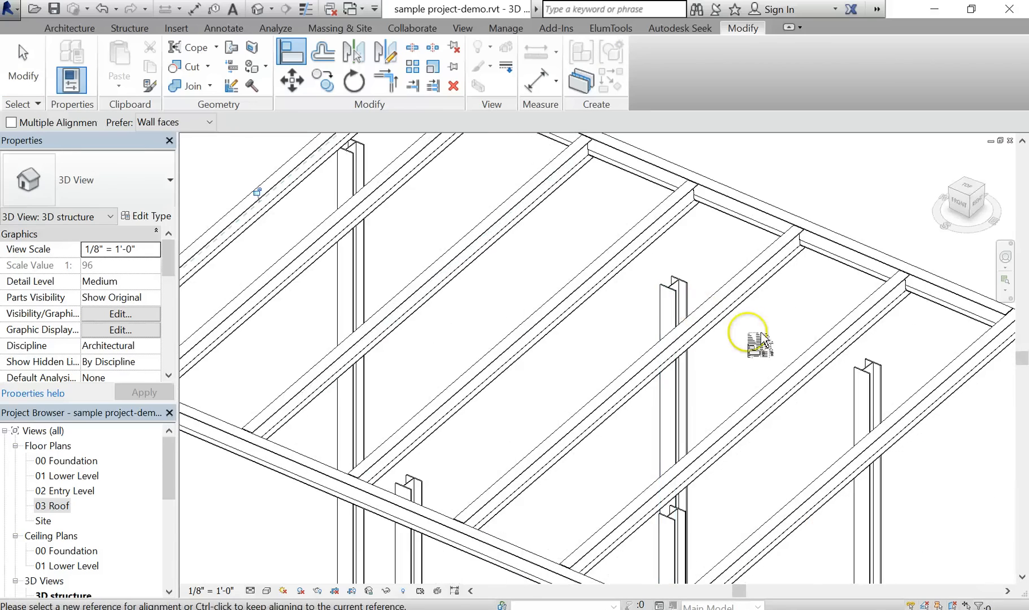
pyautogui.scroll(-2, 814, 370)
pyautogui.moveTo(786, 363); pyautogui.dragTo(714, 323, button='middle')
pyautogui.scroll(1, 766, 353)
pyautogui.press('Escape')
pyautogui.press('Escape')
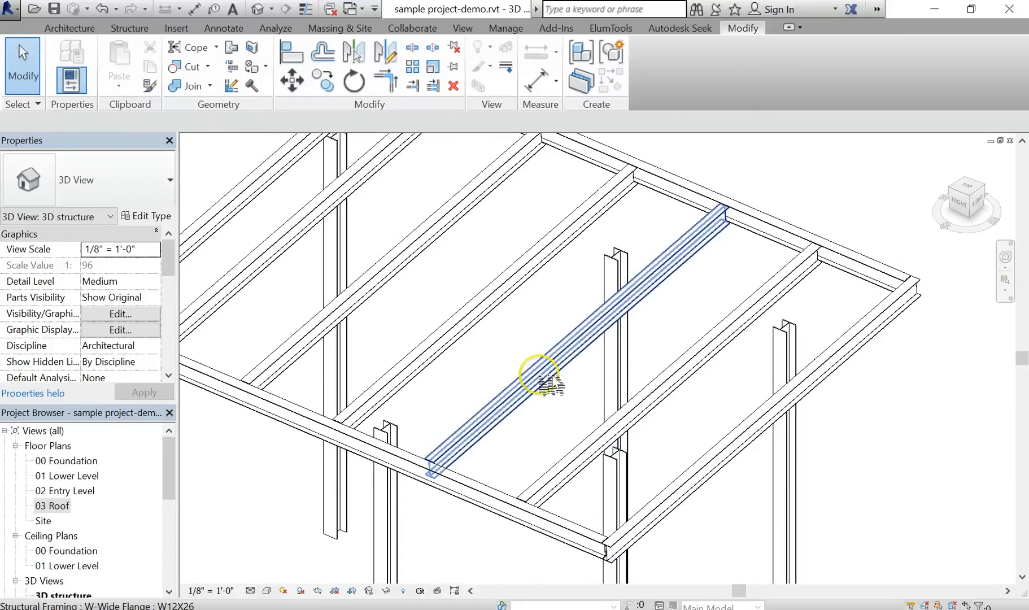
# Step: Unpin the last two interior joists, near grids B and A, from the beam system and clear the selection
pyautogui.click(590, 332)
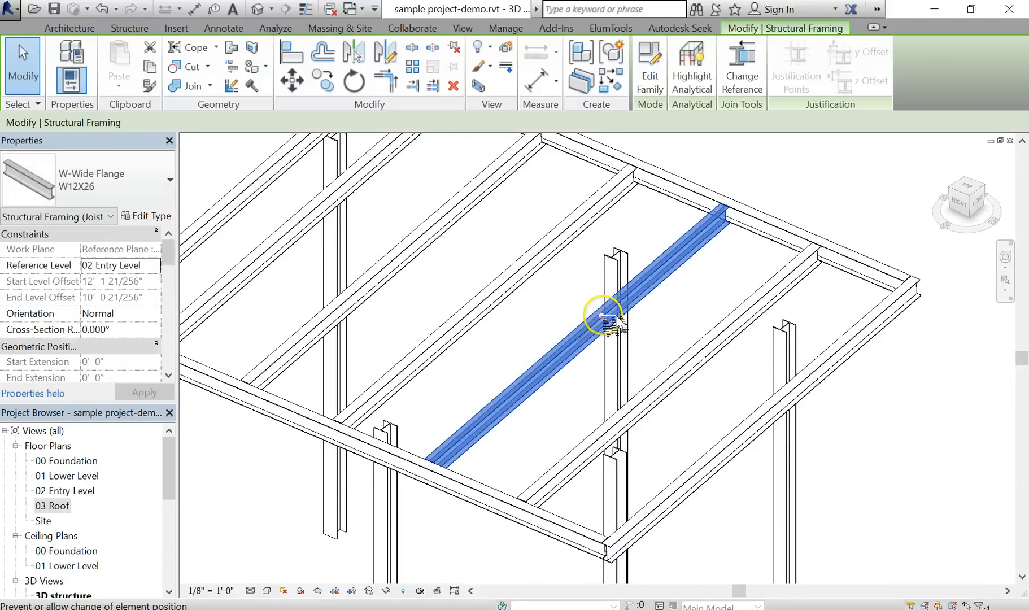
pyautogui.moveTo(610, 316); pyautogui.dragTo(713, 340)
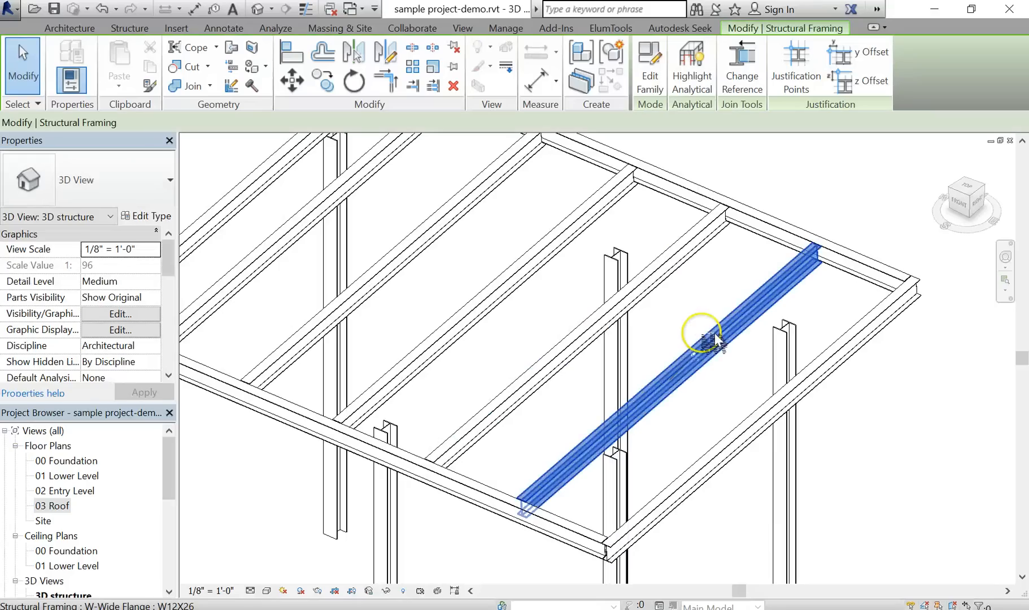
pyautogui.press('Escape')
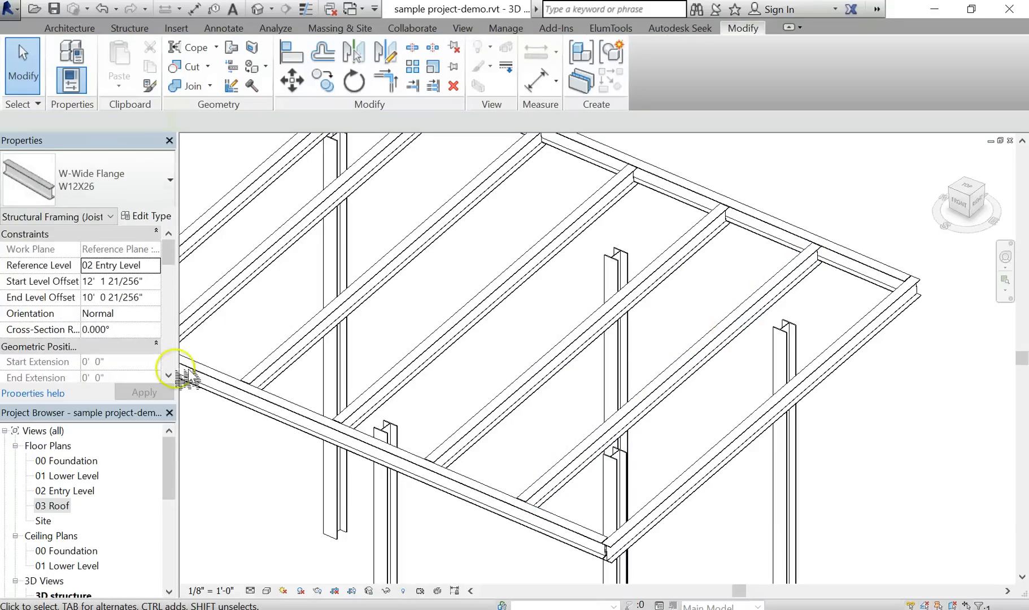
# Step: Open the 03 Roof floor plan and temporarily hide the roof element to expose the joists
pyautogui.doubleClick(47, 508)
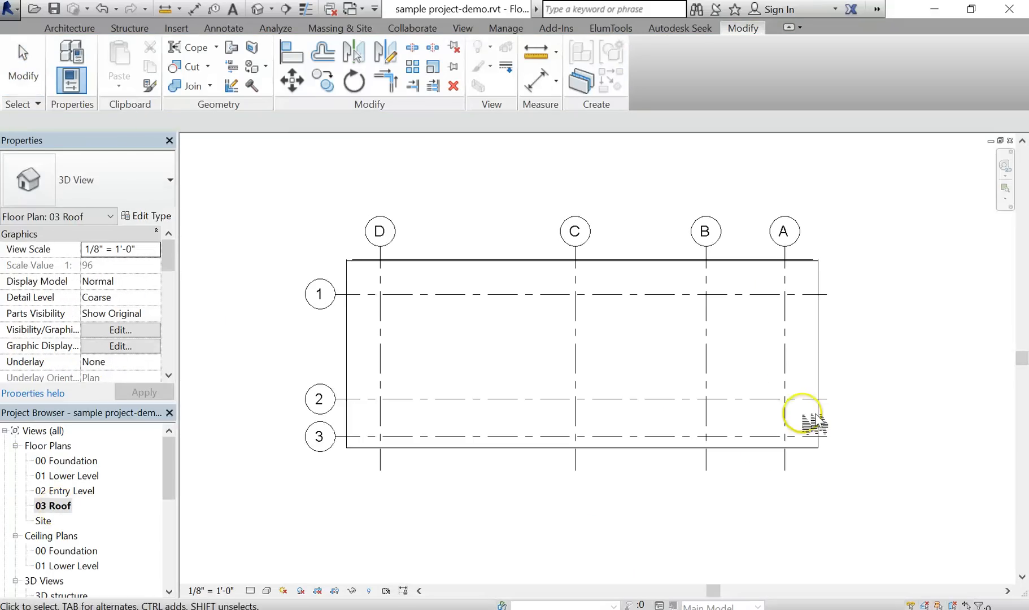
pyautogui.scroll(2, 793, 317)
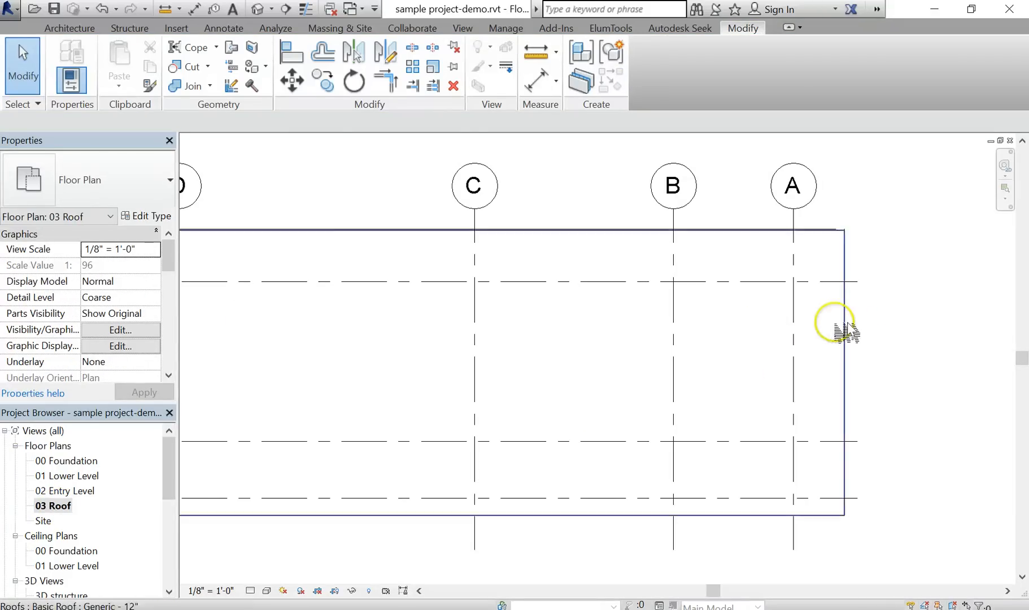
pyautogui.click(845, 340)
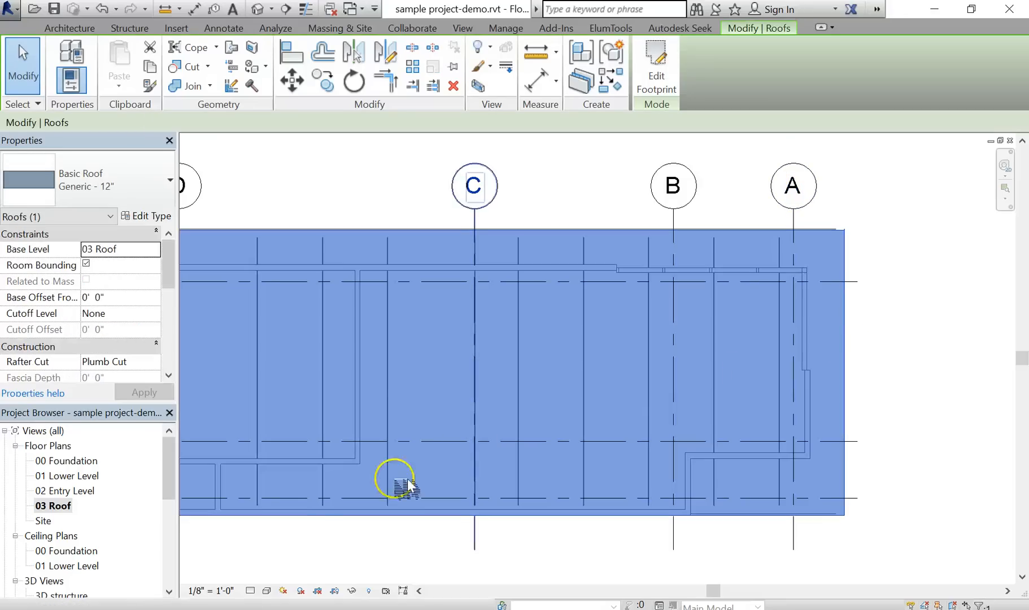
pyautogui.click(866, 399)
pyautogui.click(697, 423)
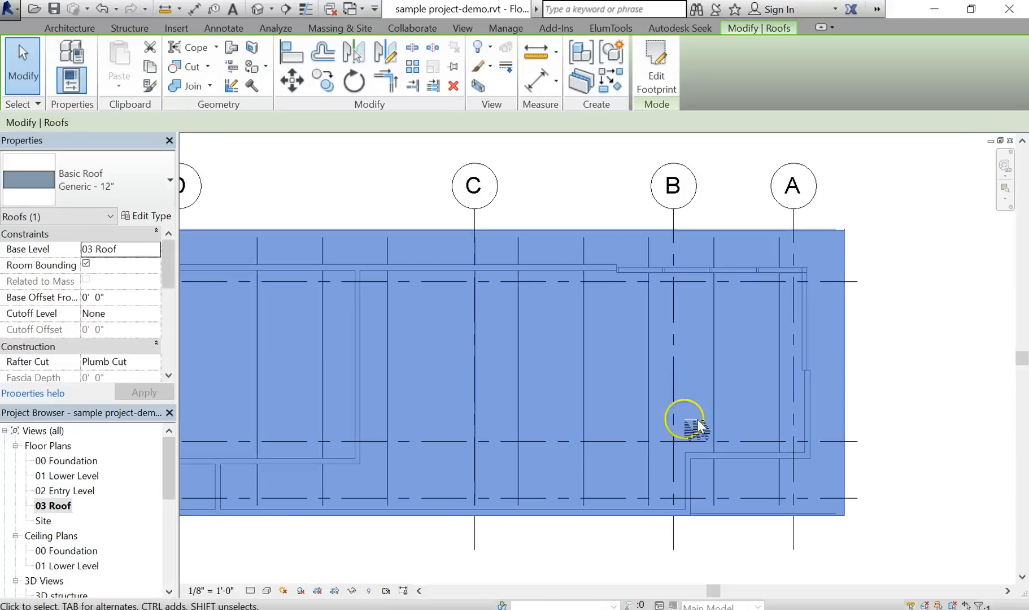
pyautogui.click(353, 594)
pyautogui.click(395, 552)
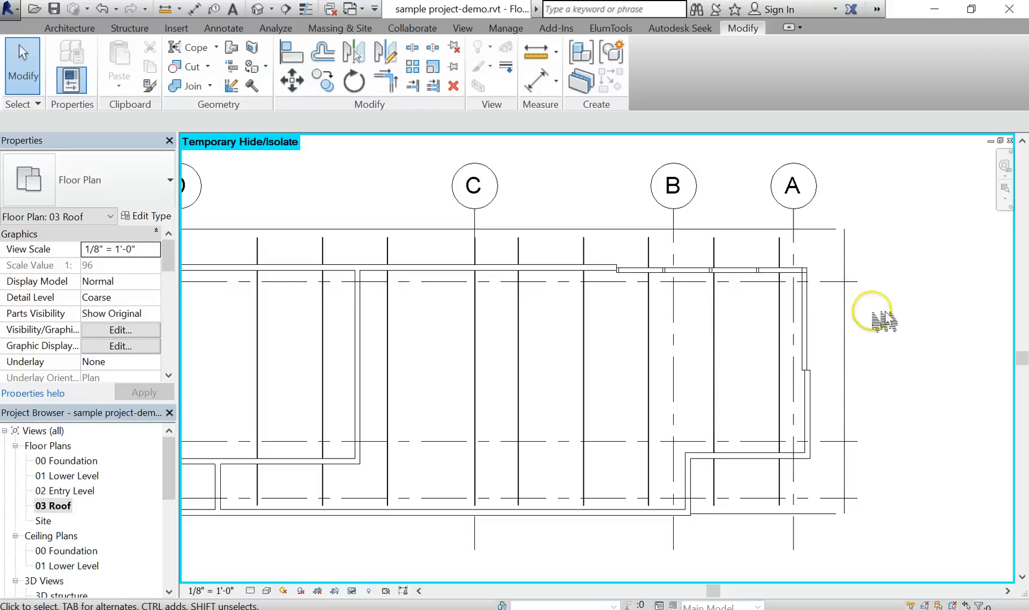
pyautogui.scroll(2, 742, 269)
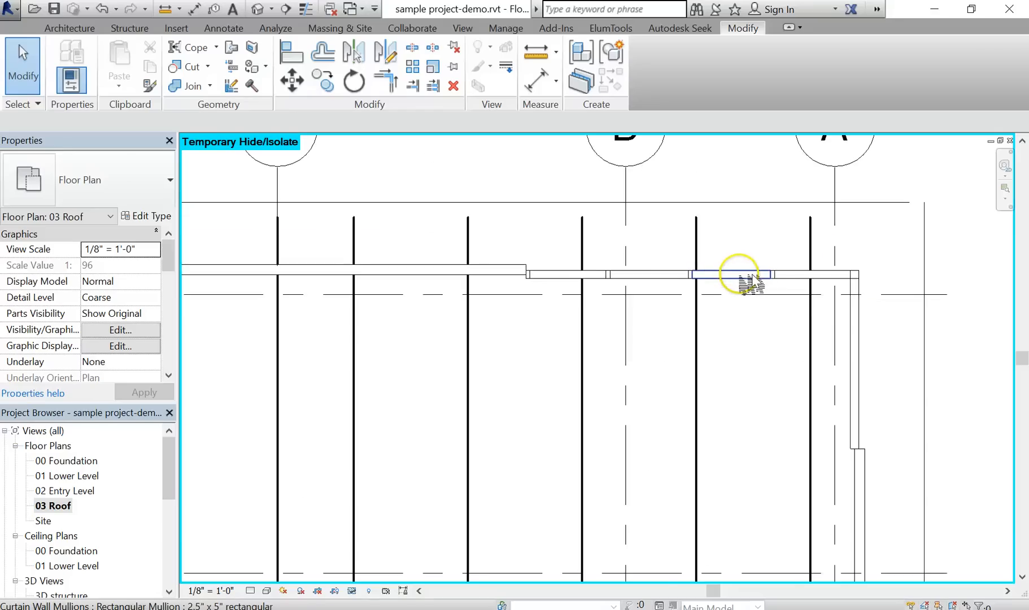
pyautogui.scroll(-3, 737, 281)
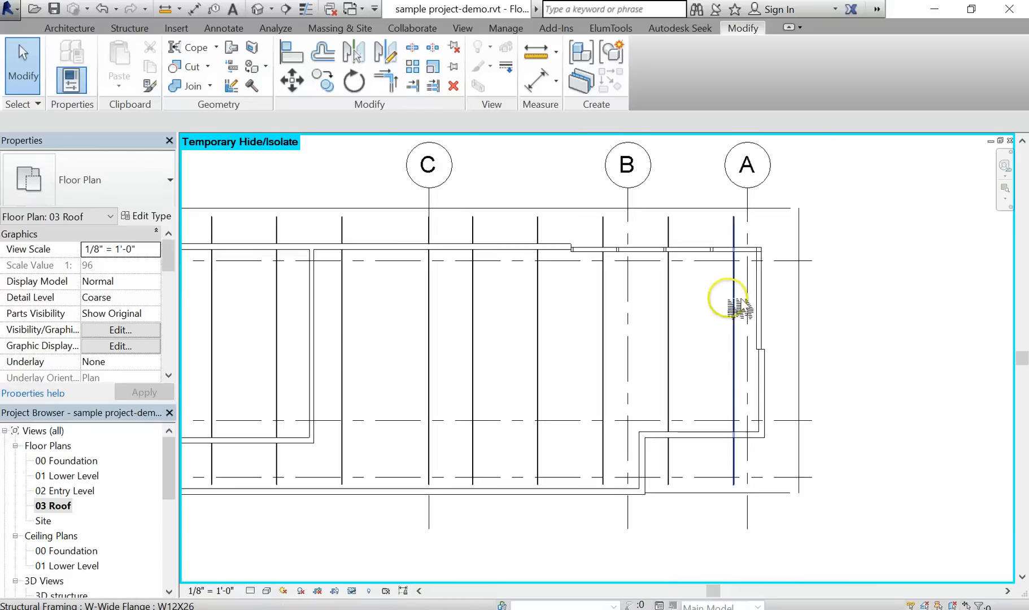
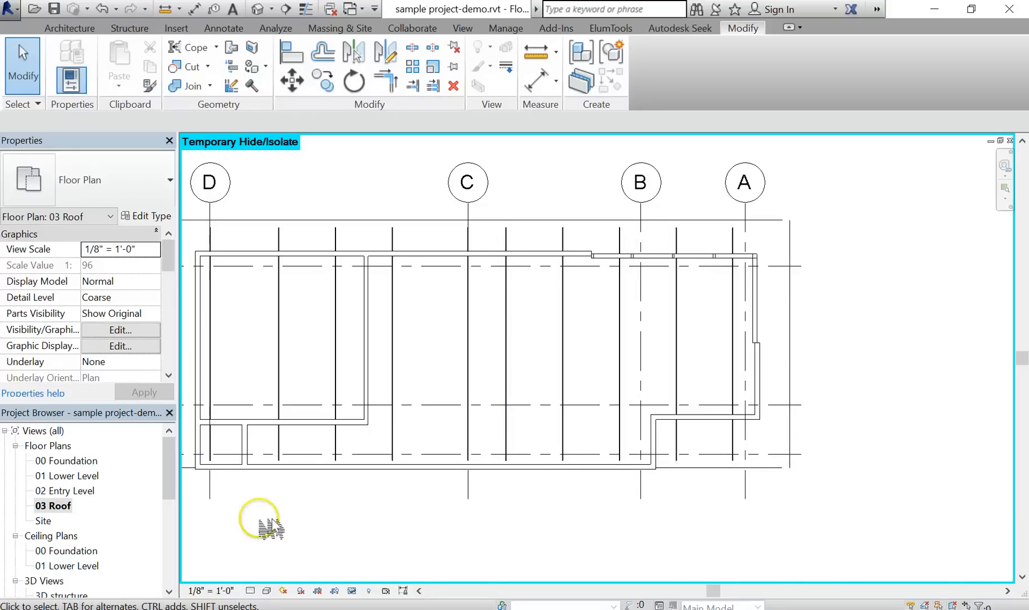
# Step: Preview the roof plan at Medium detail level, and return it to Coarse
pyautogui.click(250, 590)
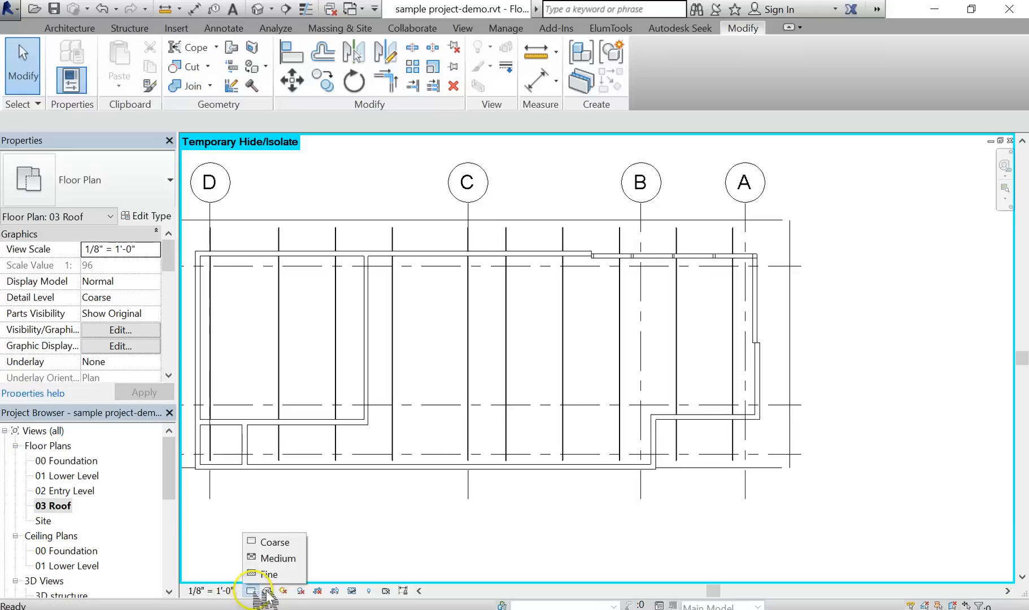
pyautogui.click(280, 558)
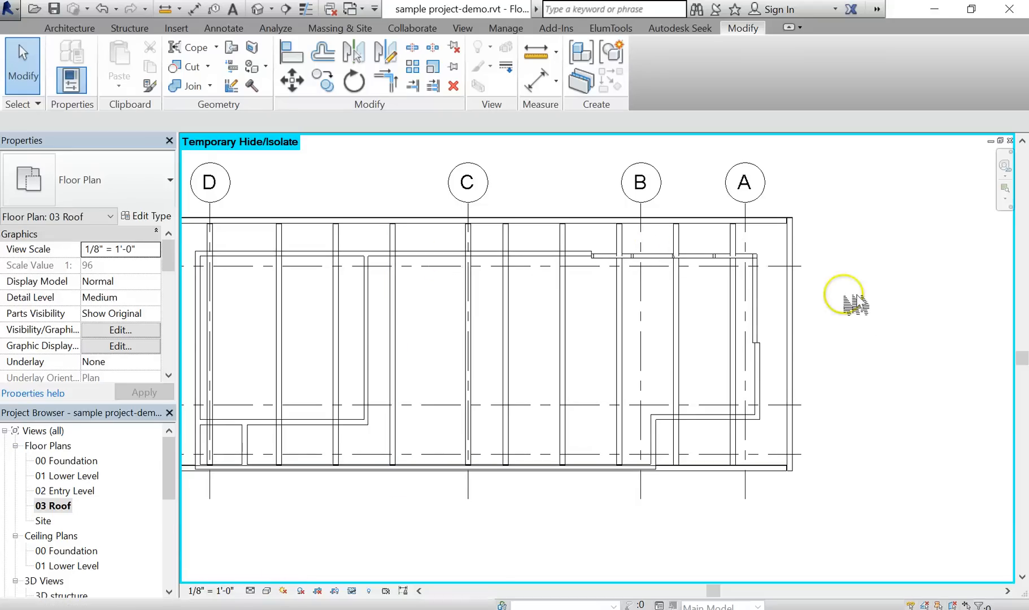
pyautogui.click(253, 590)
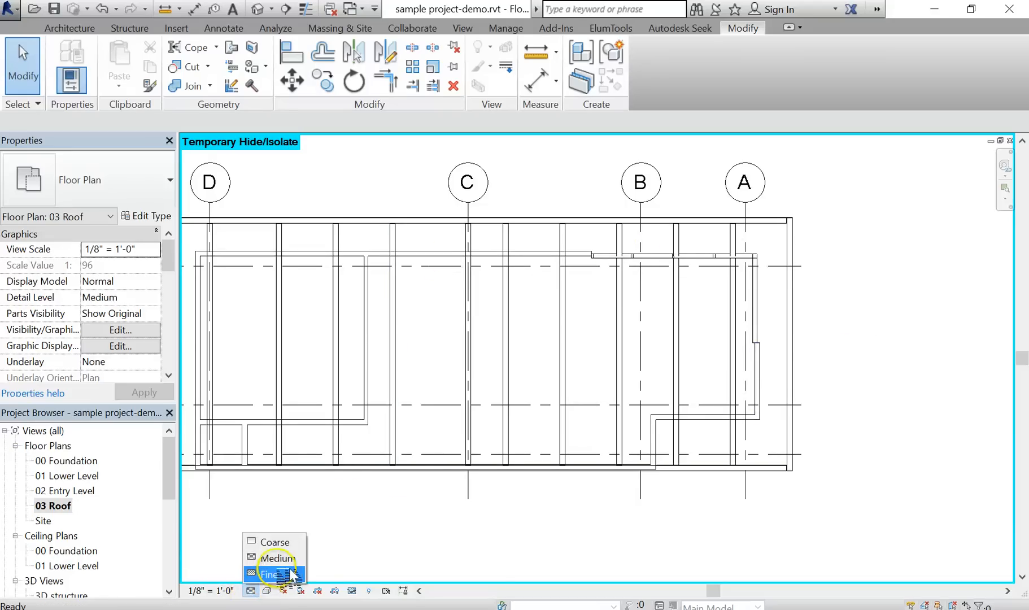
pyautogui.click(276, 543)
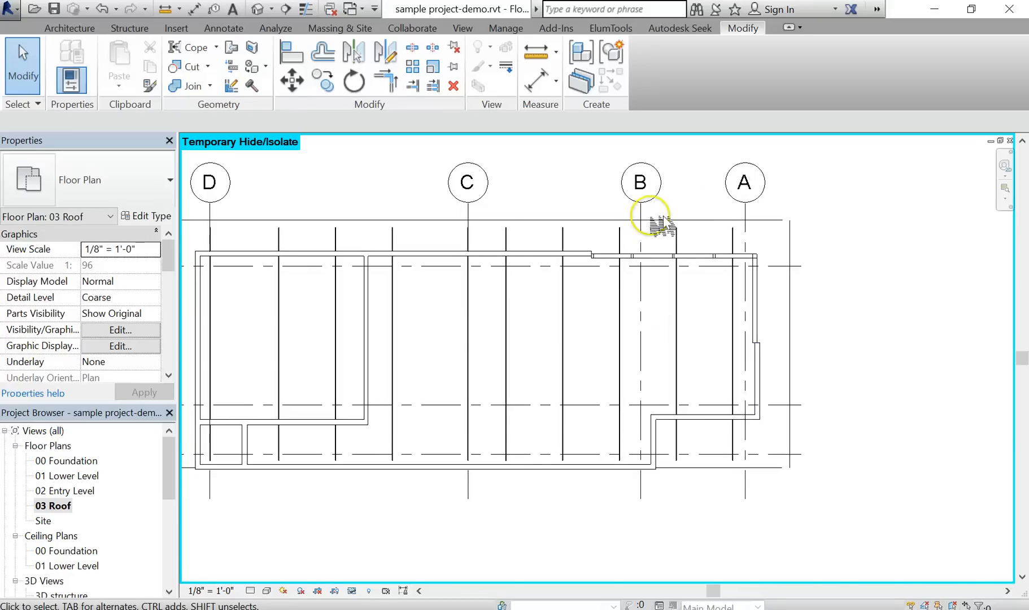
# Step: Align the two unpinned joists to grid lines B and A in the 03 Roof plan
pyautogui.scroll(2, 633, 244)
pyautogui.scroll(4, 637, 246)
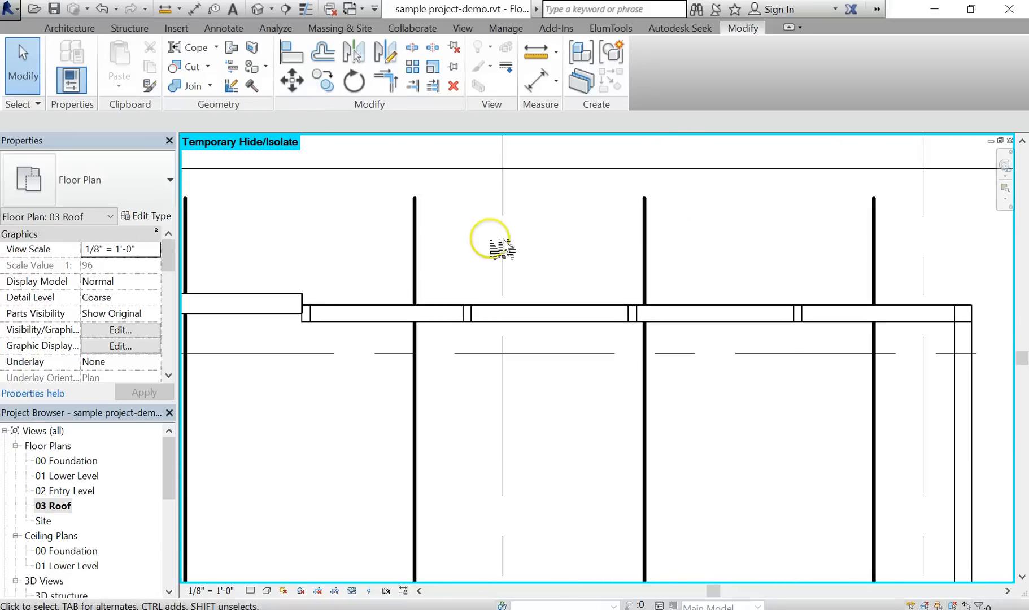
pyautogui.scroll(-1, 664, 240)
pyautogui.scroll(-2, 637, 299)
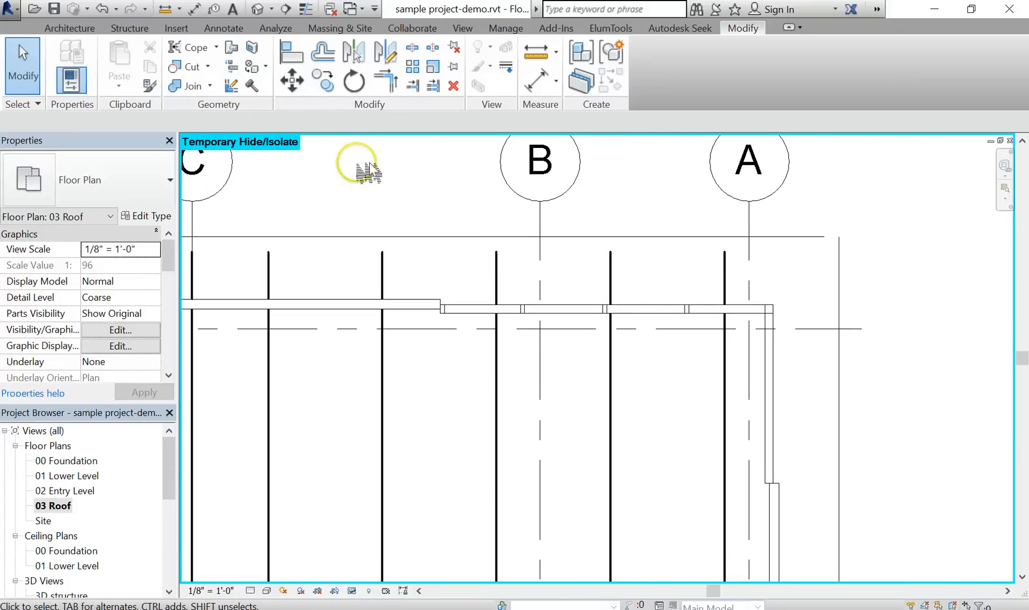
pyautogui.click(308, 61)
pyautogui.click(552, 218)
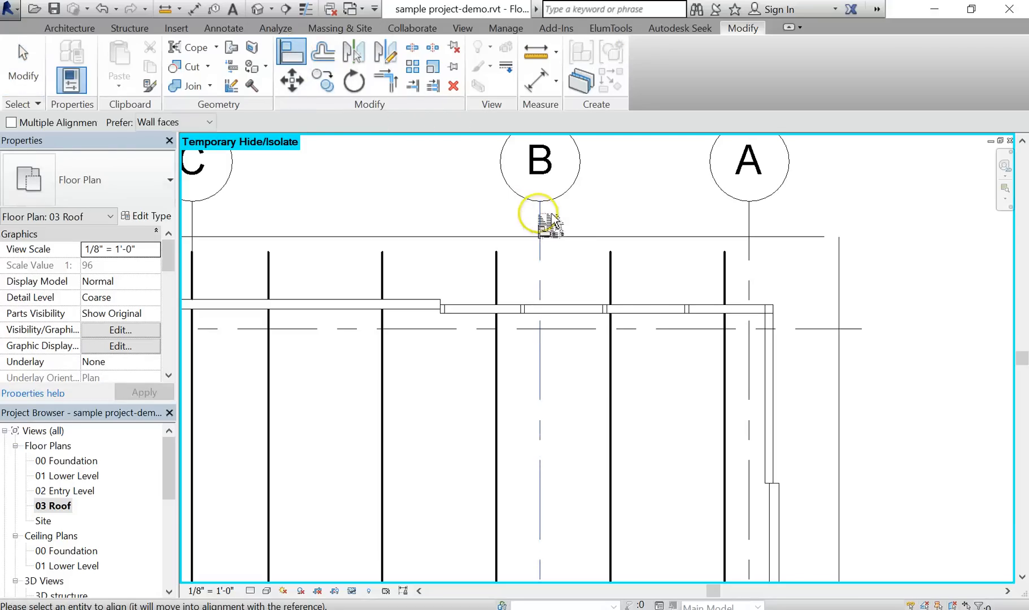
pyautogui.click(621, 353)
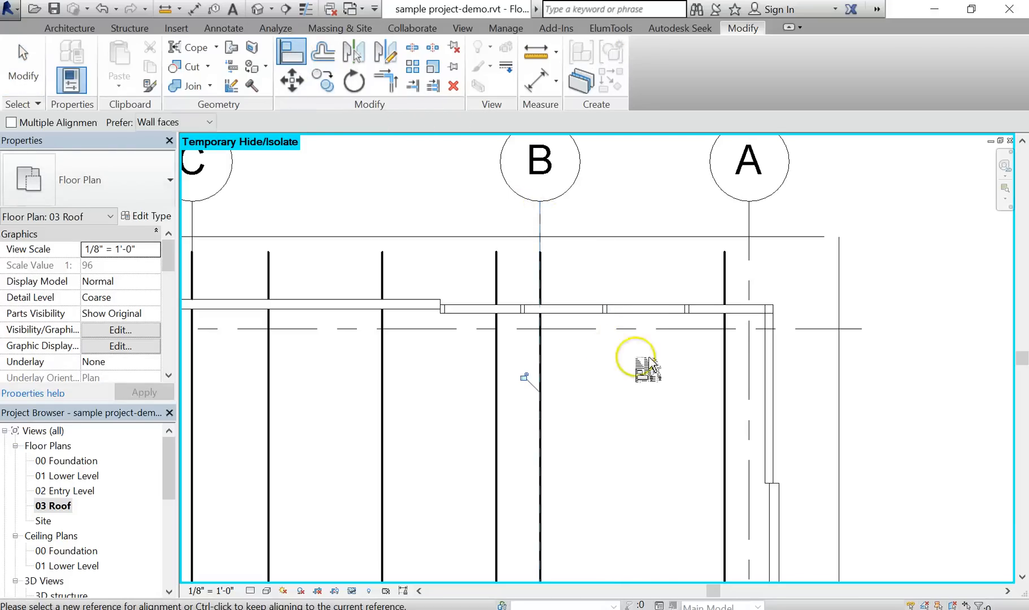
pyautogui.click(766, 225)
pyautogui.click(735, 288)
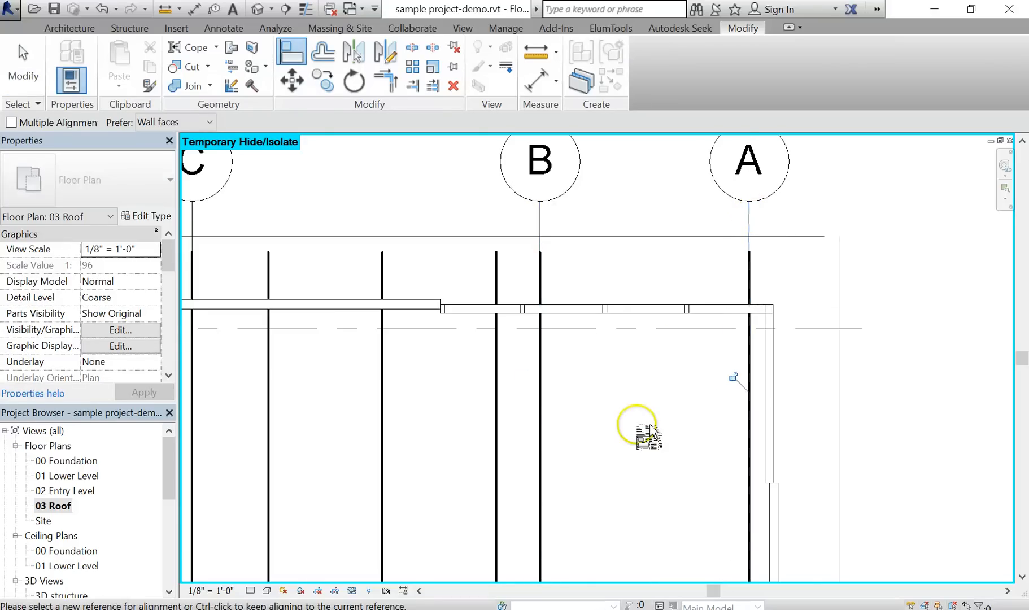
# Step: Unpin the three W12X26 joists between grid lines C and B from the beam system and clear the selection
pyautogui.scroll(-3, 649, 435)
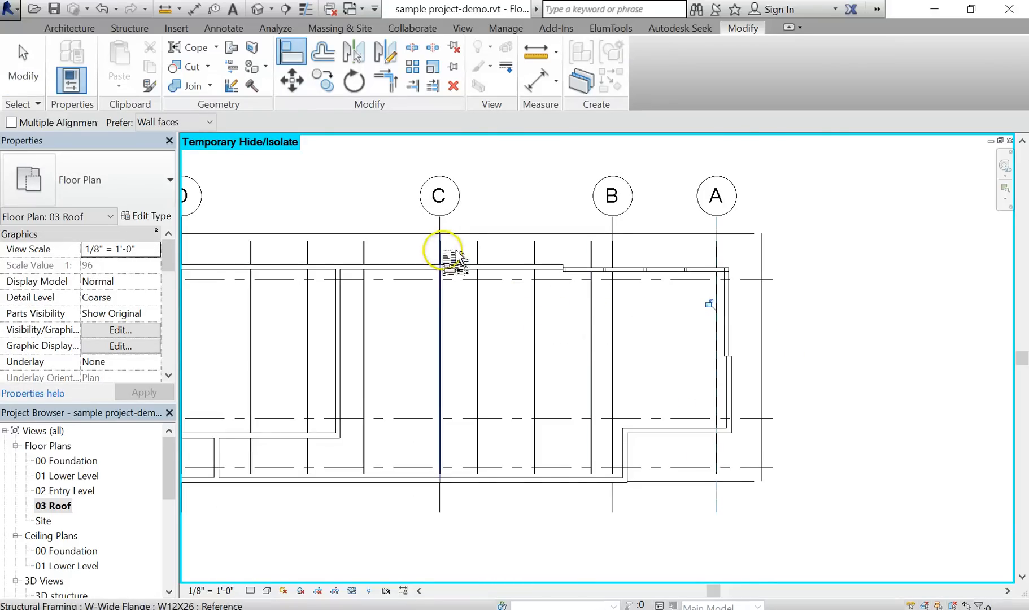
pyautogui.scroll(2, 457, 261)
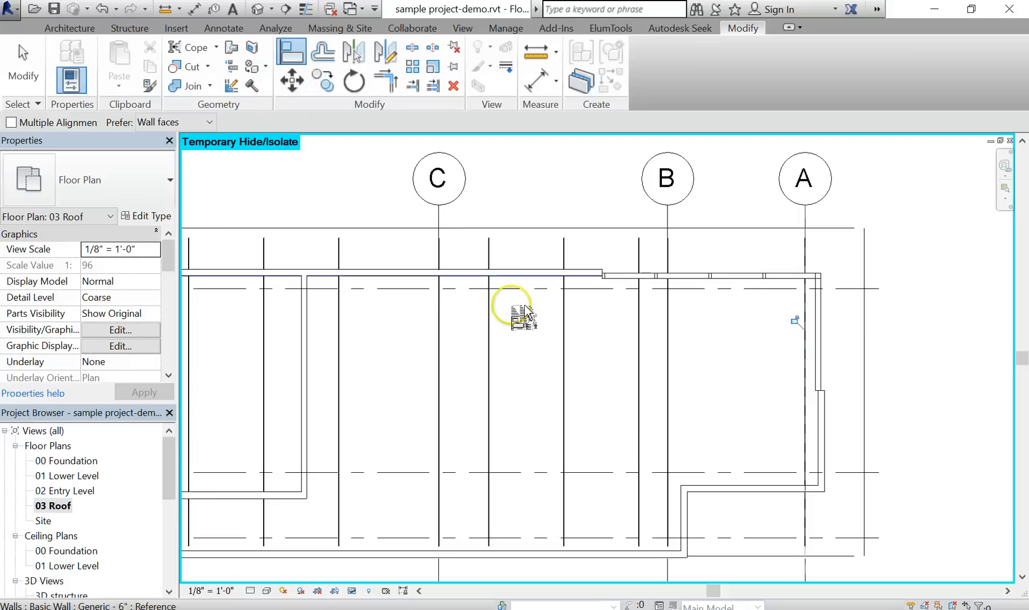
pyautogui.click(489, 360)
pyautogui.click(514, 366)
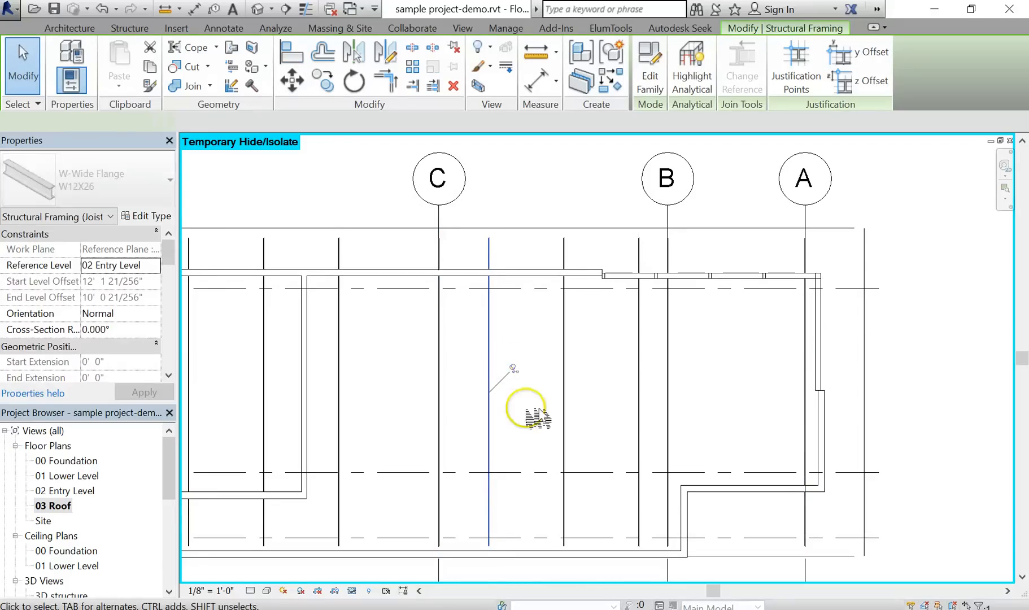
pyautogui.click(565, 402)
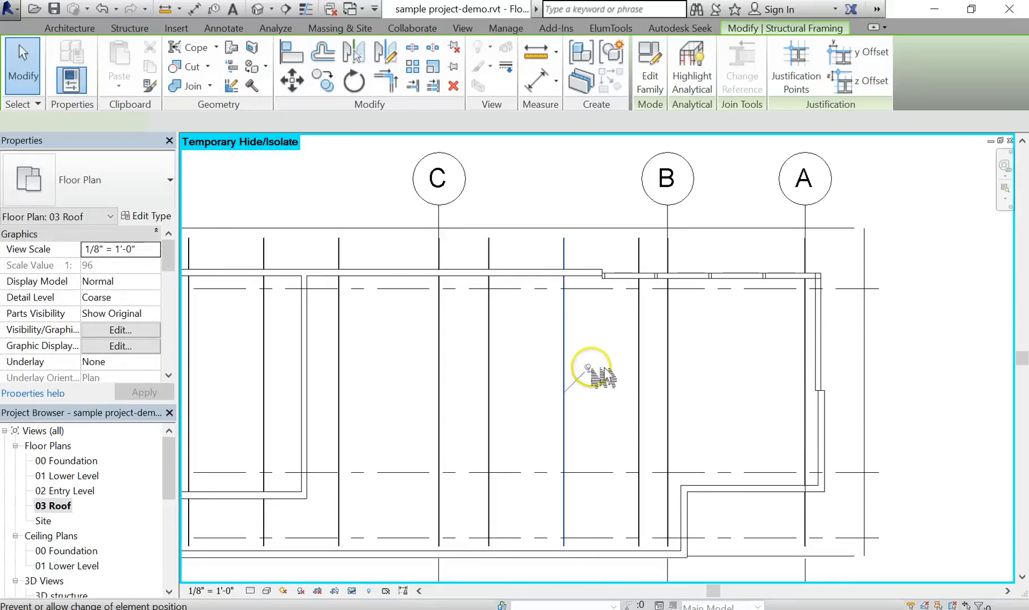
pyautogui.click(591, 368)
pyautogui.click(599, 394)
pyautogui.click(639, 392)
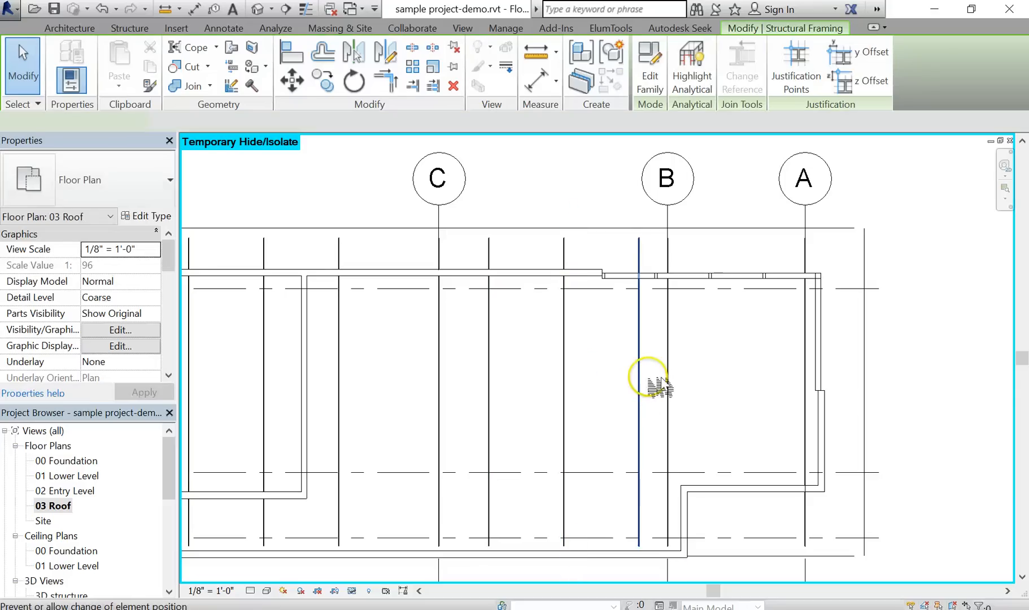
pyautogui.click(663, 369)
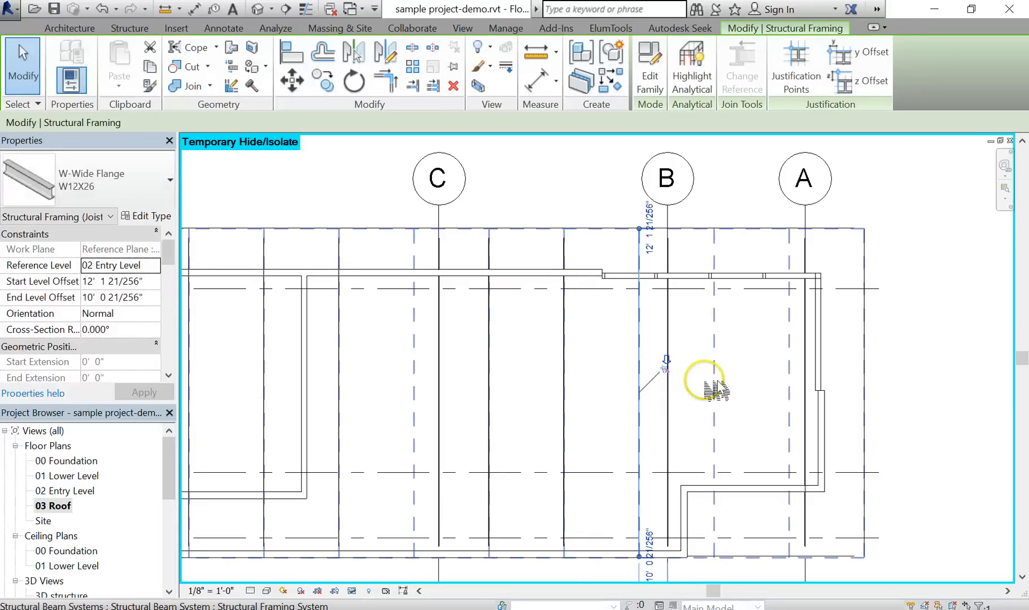
pyautogui.click(706, 379)
pyautogui.click(653, 346)
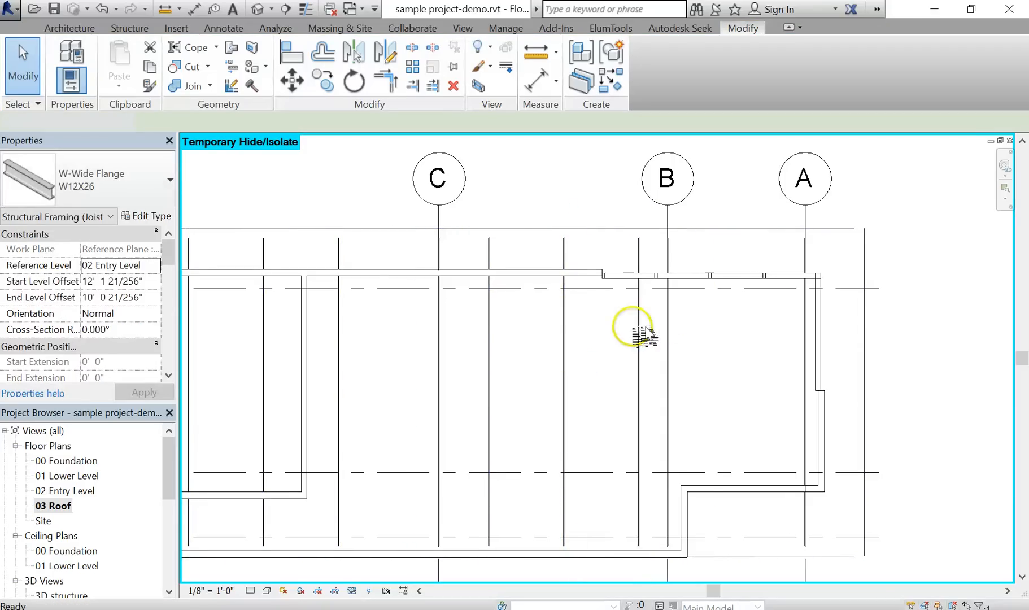
# Step: Unpin the three W12X26 joists between grid lines D and C and clear the selection
pyautogui.click(352, 316)
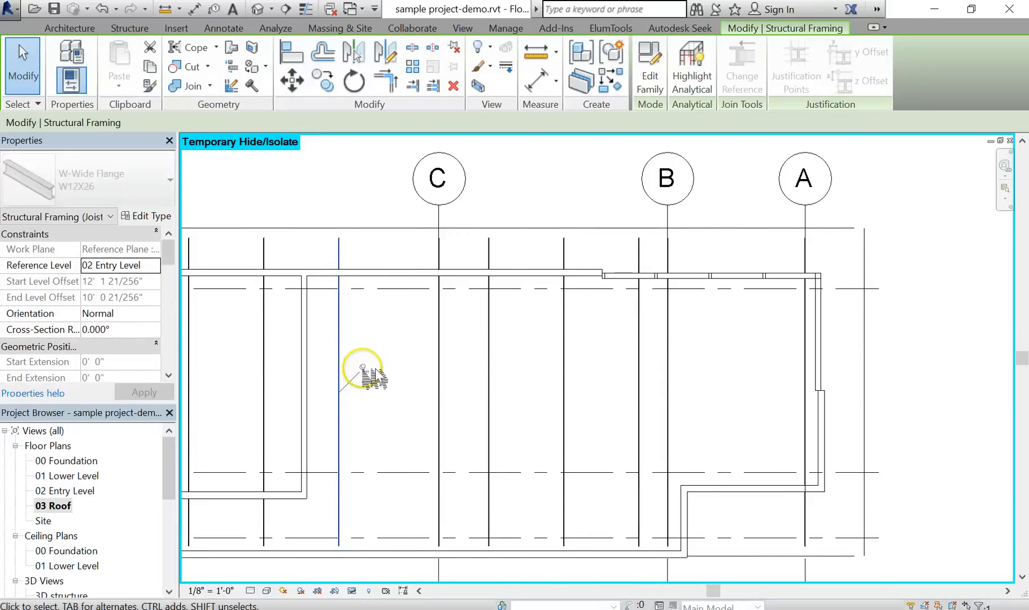
pyautogui.click(363, 369)
pyautogui.moveTo(342, 397); pyautogui.dragTo(367, 404, button='middle')
pyautogui.moveTo(509, 394); pyautogui.dragTo(544, 404, button='middle')
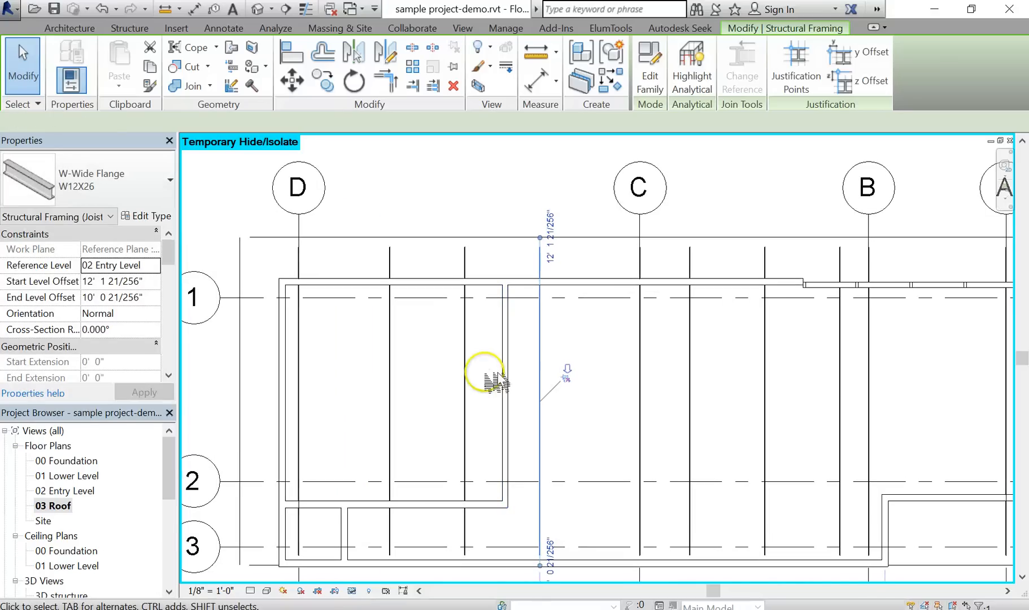
pyautogui.click(469, 357)
pyautogui.click(491, 377)
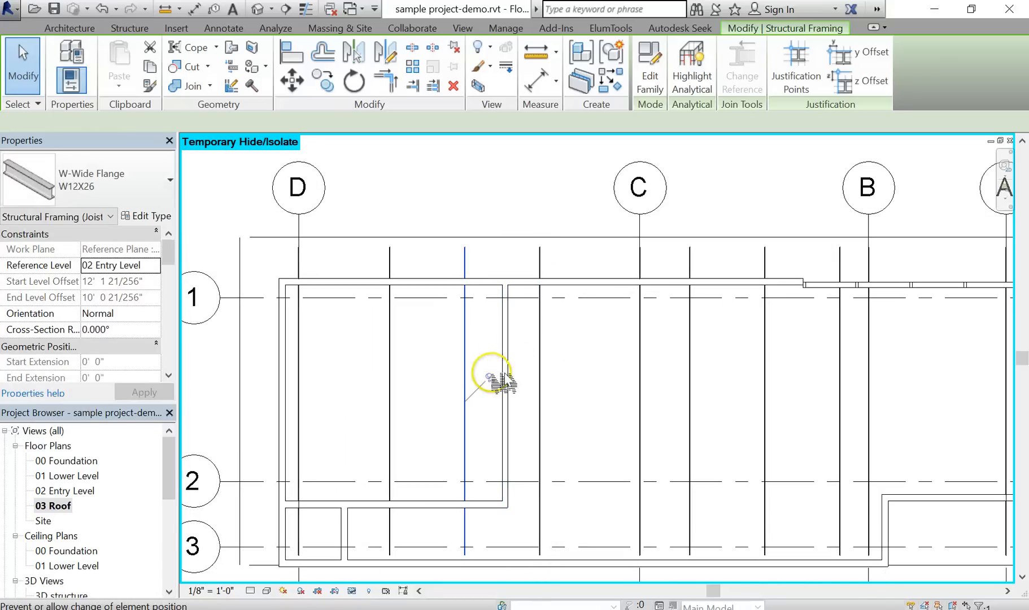
pyautogui.click(391, 360)
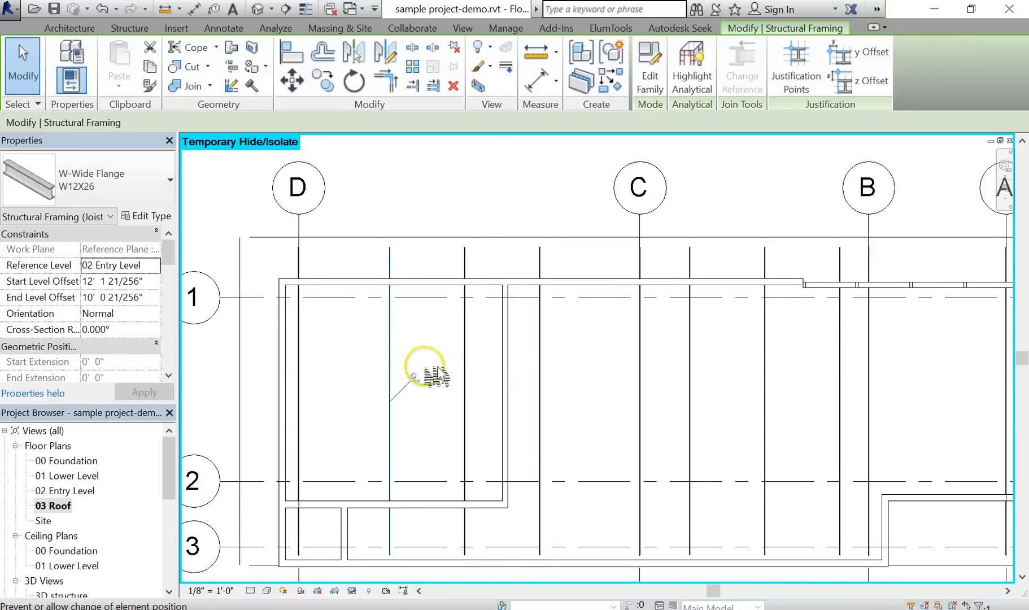
pyautogui.click(365, 259)
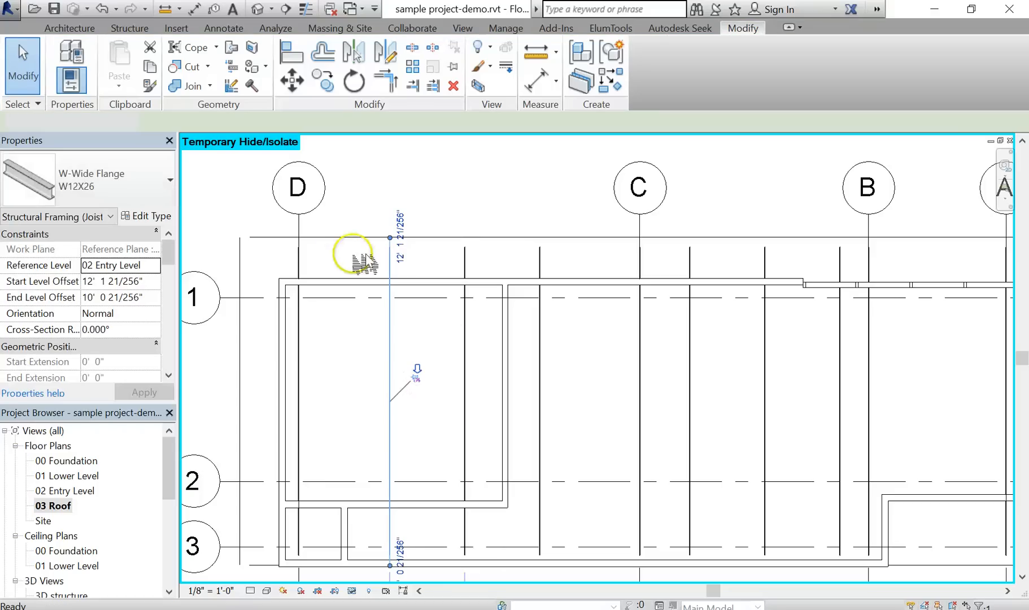
pyautogui.click(399, 298)
# Step: Start an Aligned dimension for the roof joists, beginning near grid line D
pyautogui.scroll(5, 310, 265)
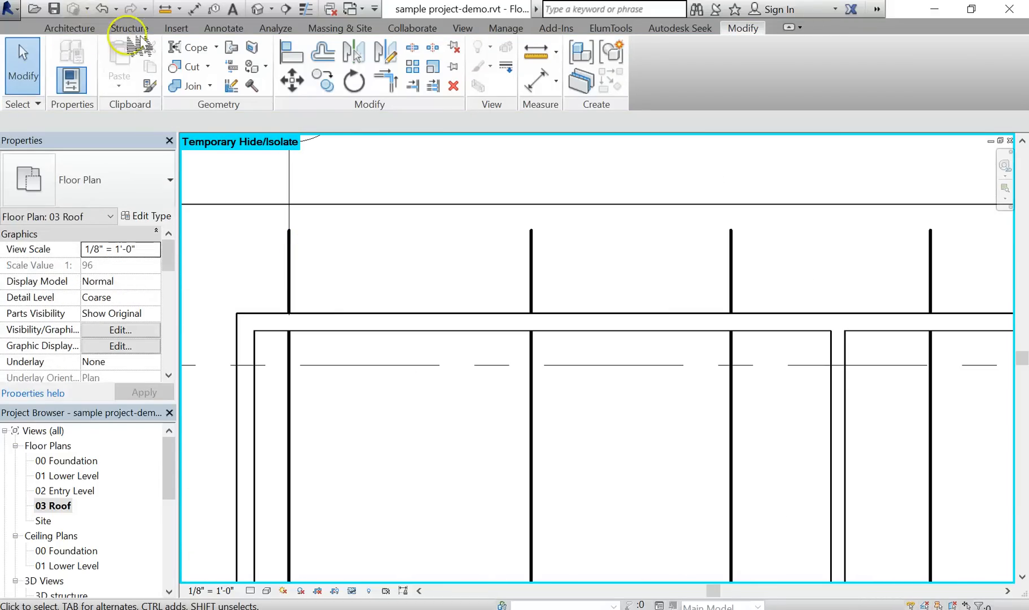
pyautogui.click(238, 31)
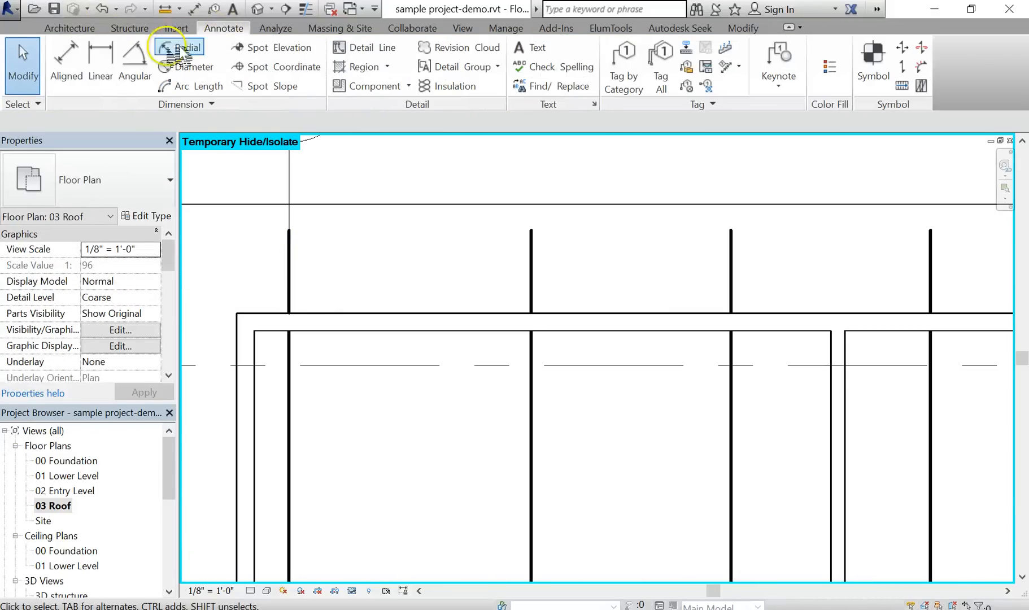
pyautogui.click(69, 53)
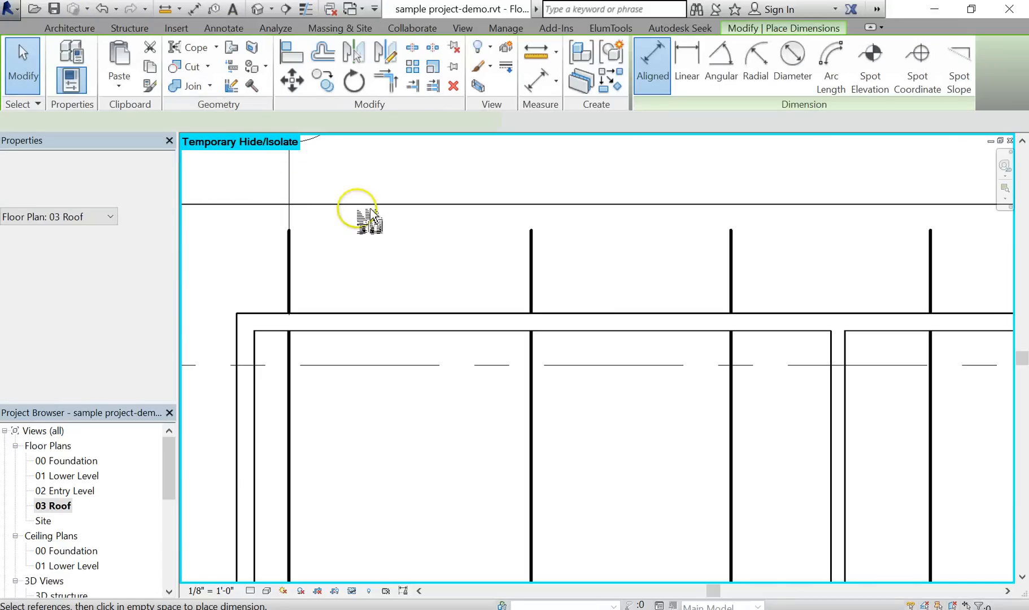
pyautogui.scroll(-4, 370, 220)
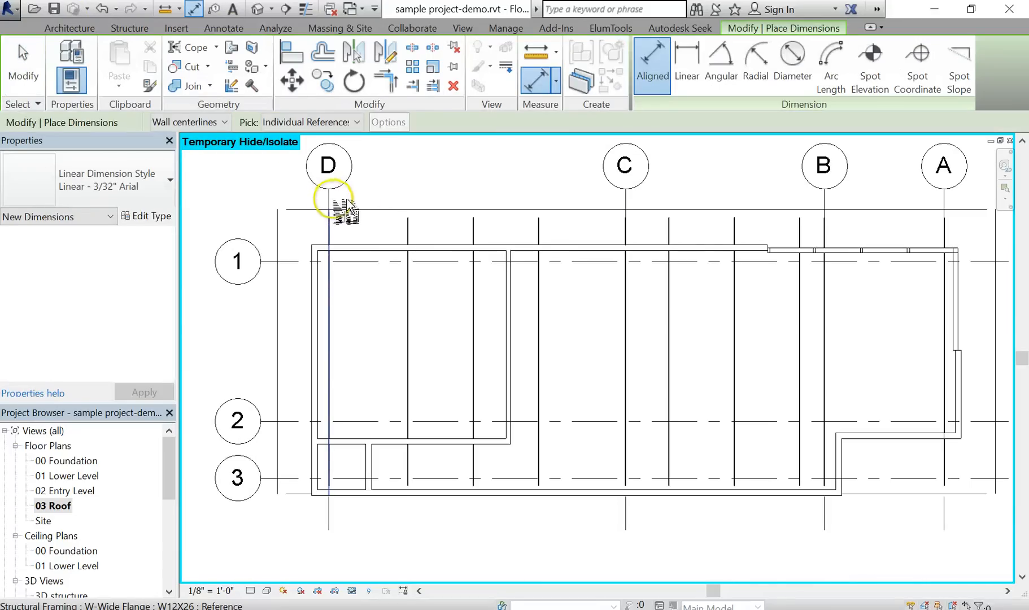
# Step: Place an aligned dimension string from grid D through the three intermediate beams to grid C, above the grid bubbles
pyautogui.scroll(2, 477, 224)
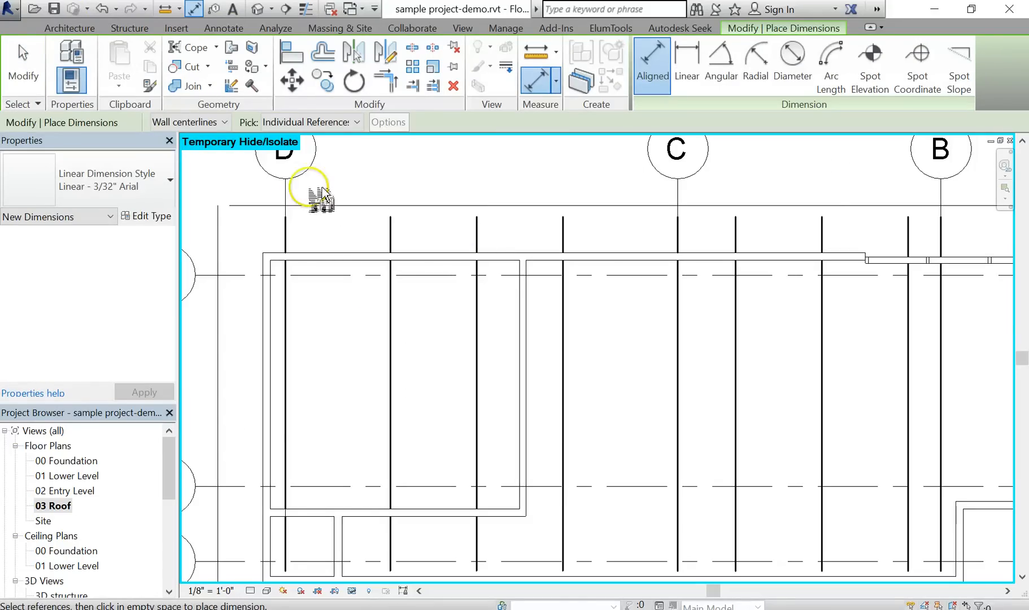
pyautogui.click(287, 186)
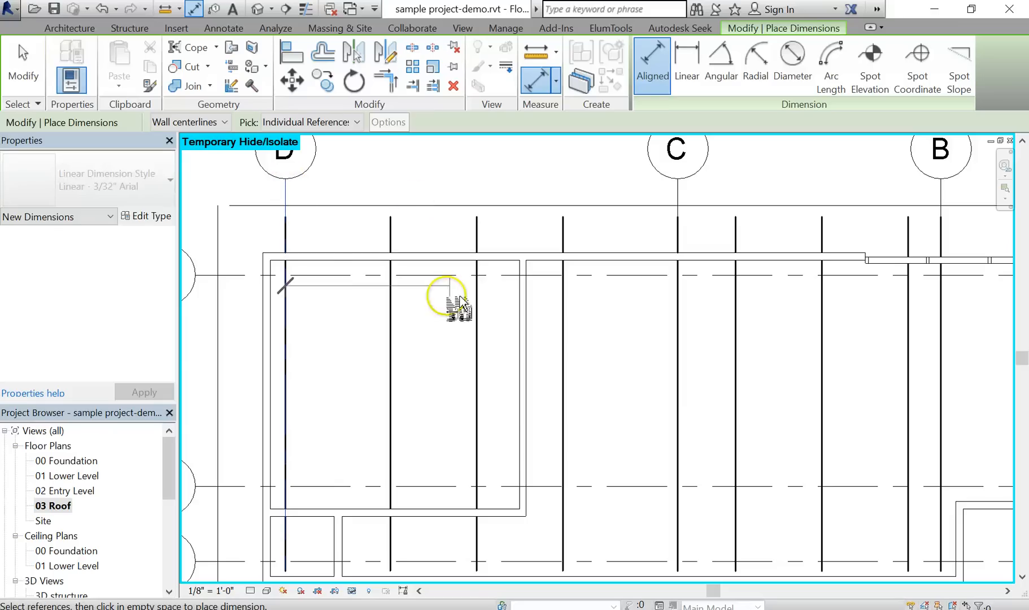
pyautogui.click(395, 310)
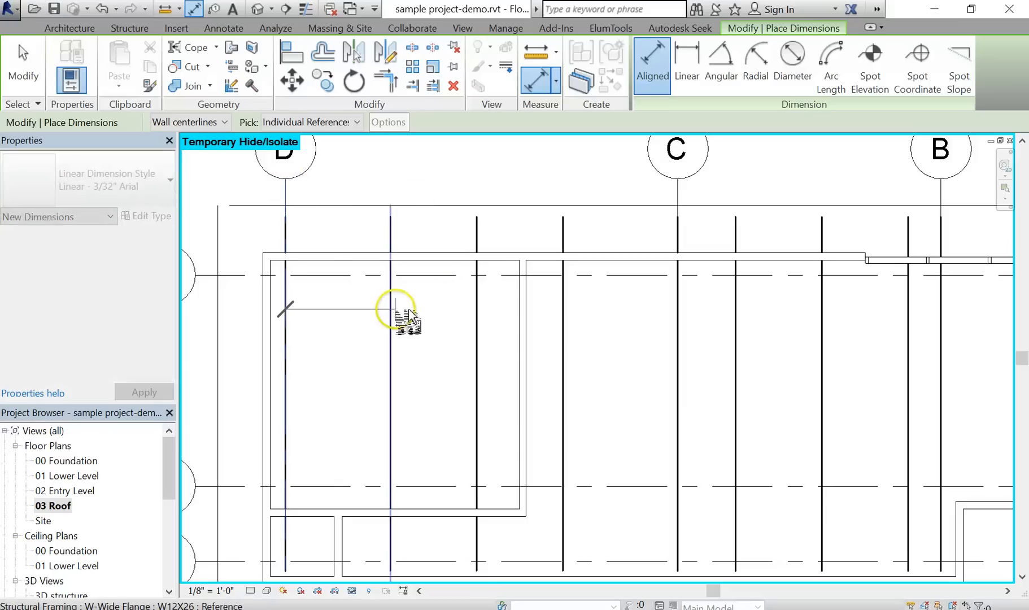
pyautogui.click(485, 235)
pyautogui.click(567, 228)
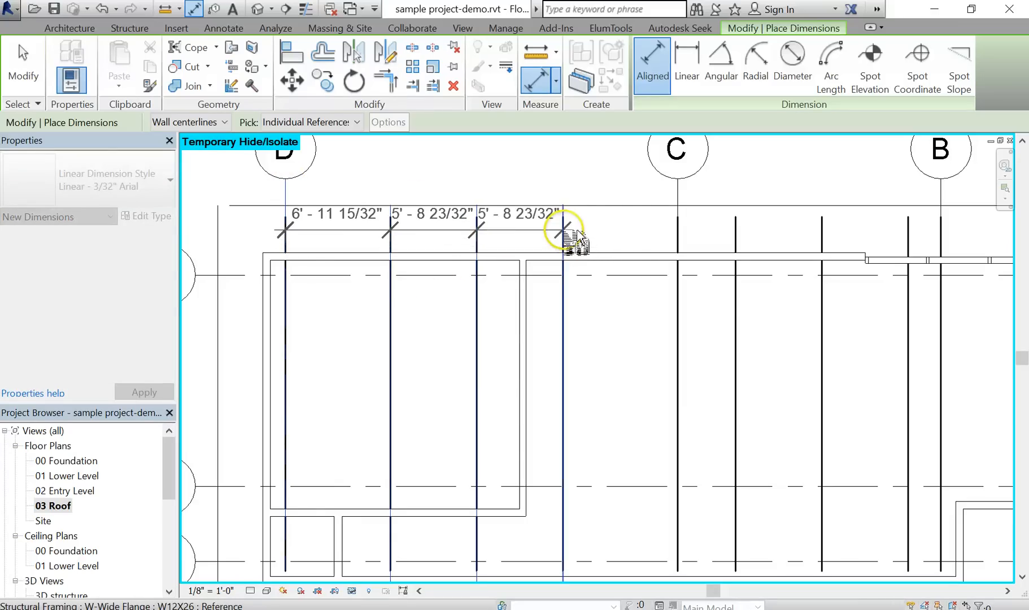
pyautogui.click(678, 195)
pyautogui.scroll(-3, 692, 254)
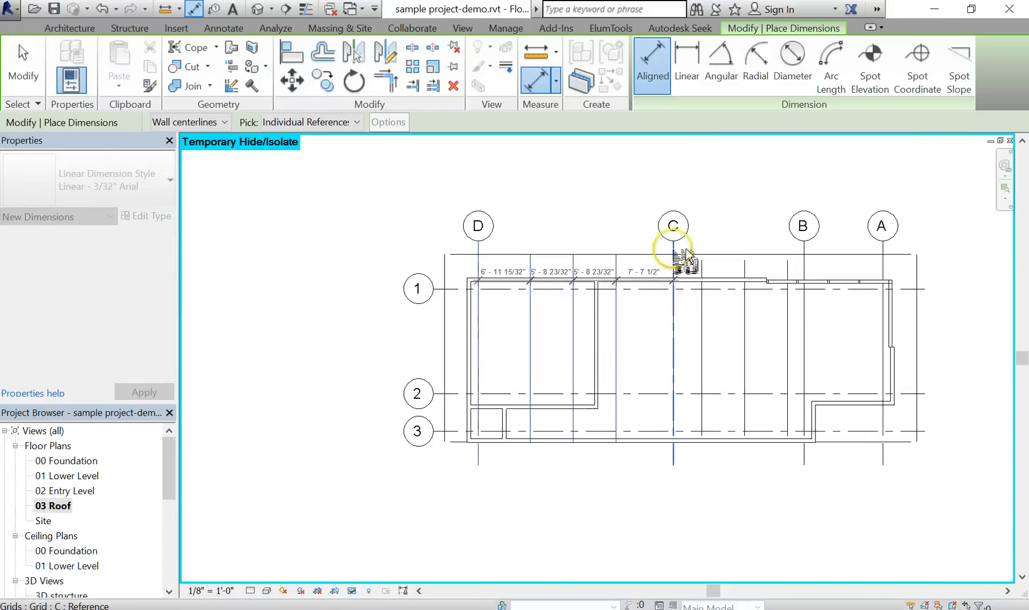
pyautogui.moveTo(676, 242); pyautogui.dragTo(675, 314, button='middle')
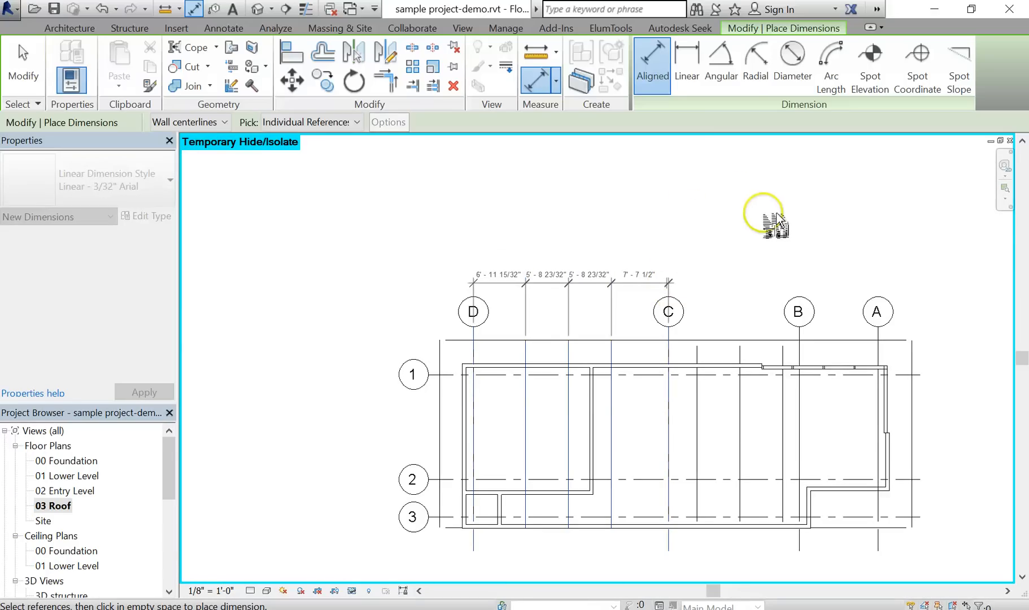
pyautogui.click(827, 238)
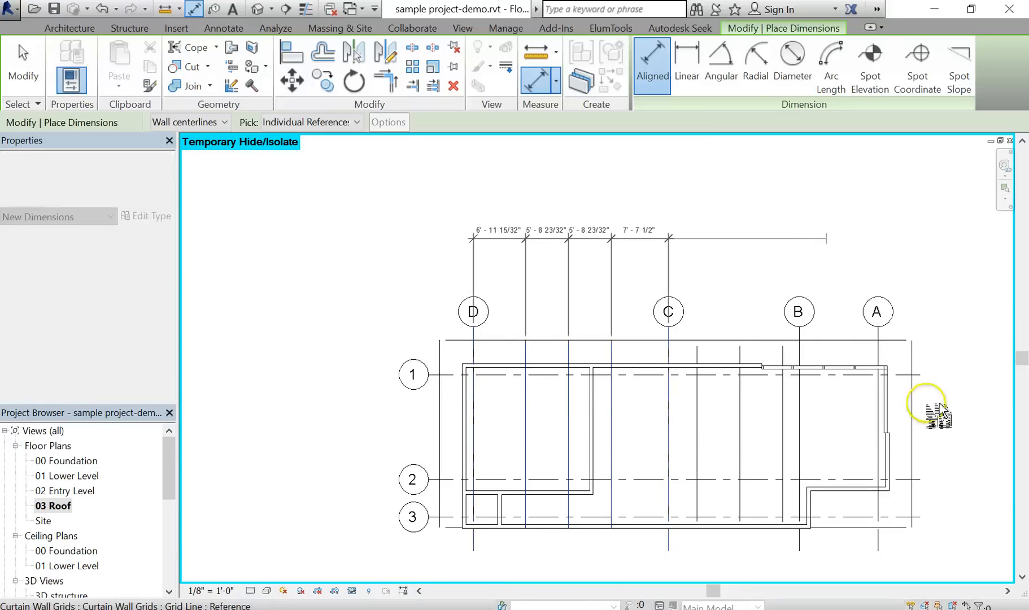
pyautogui.scroll(3, 700, 276)
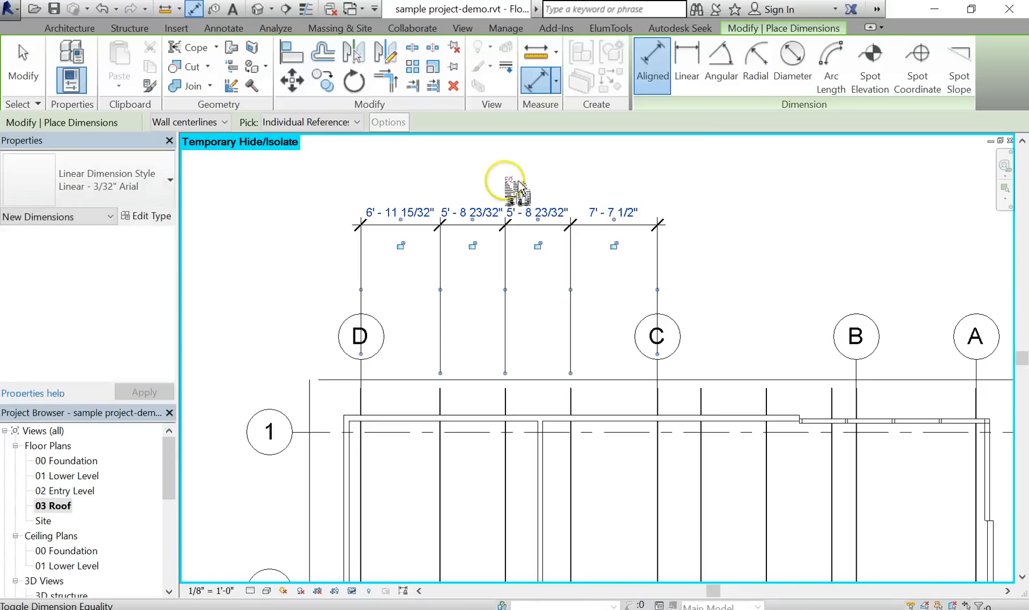
pyautogui.press('Escape')
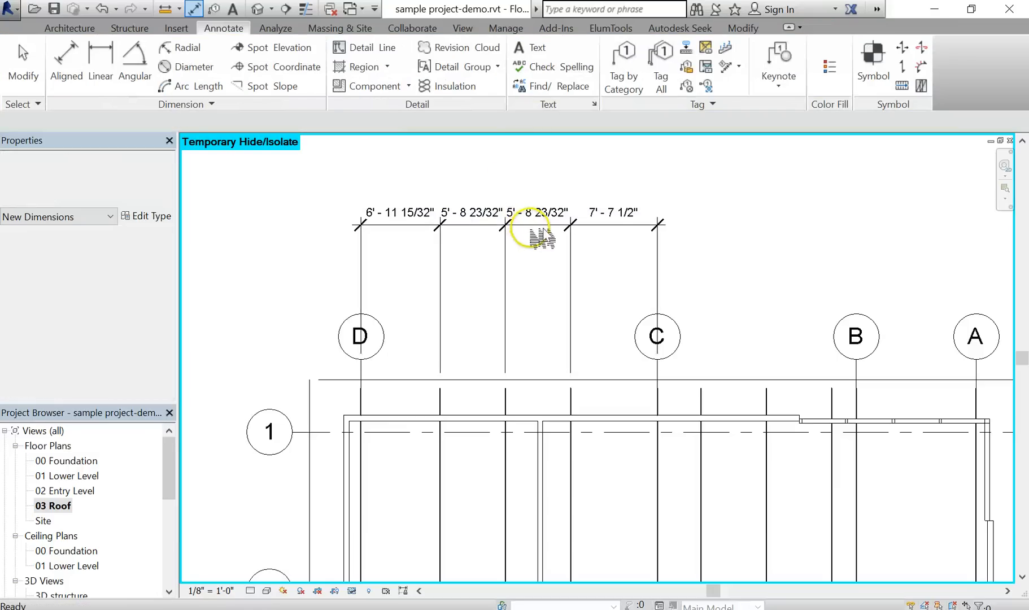
# Step: Apply the equality constraint to the dimension string between grids D and C to space its beams evenly
pyautogui.click(546, 196)
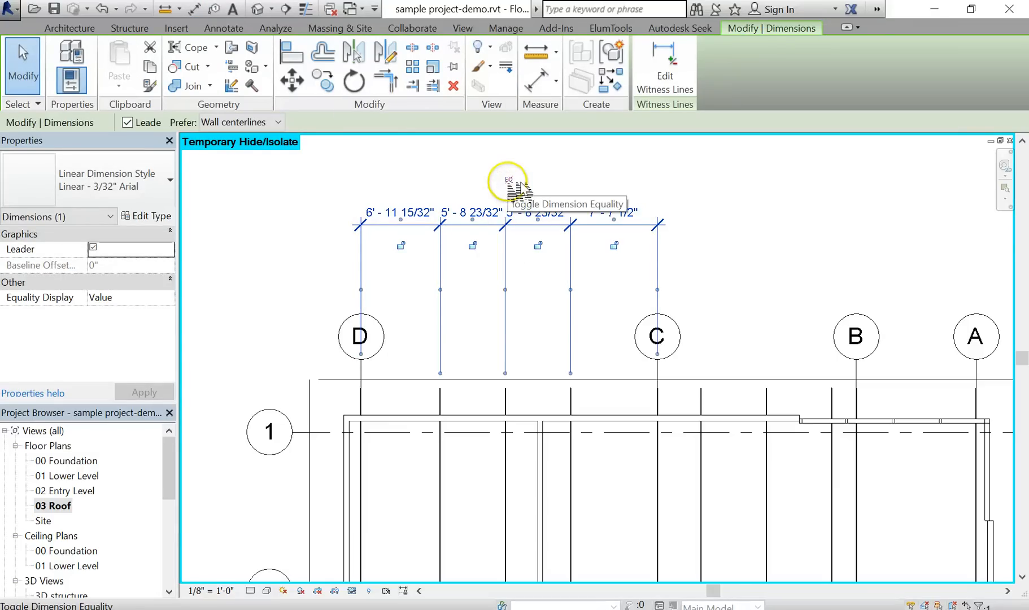
pyautogui.click(508, 179)
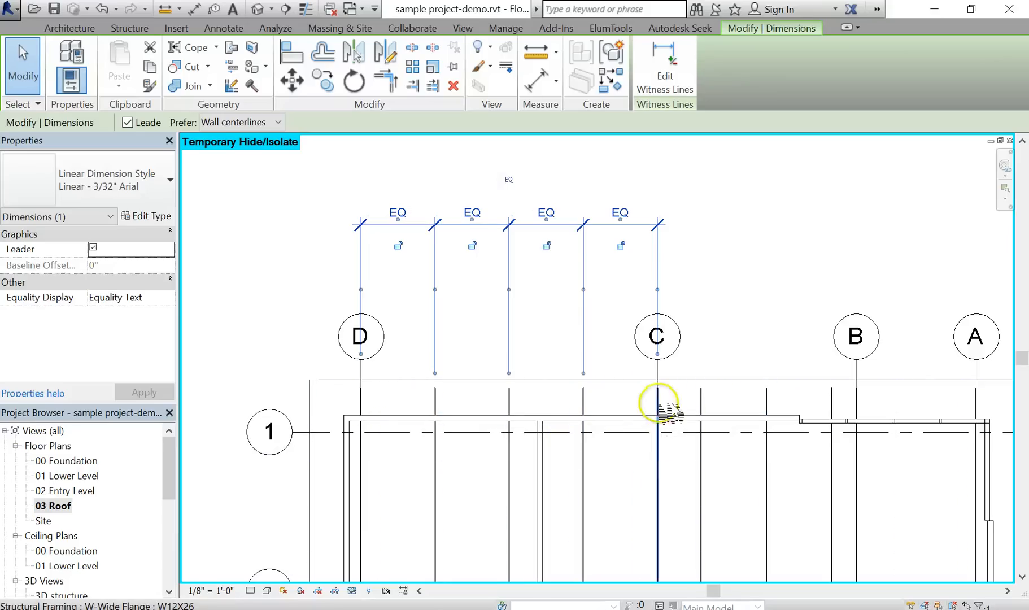
pyautogui.scroll(-1, 670, 332)
pyautogui.scroll(-1, 670, 332)
pyautogui.moveTo(665, 332); pyautogui.dragTo(583, 323, button='middle')
pyautogui.click(694, 274)
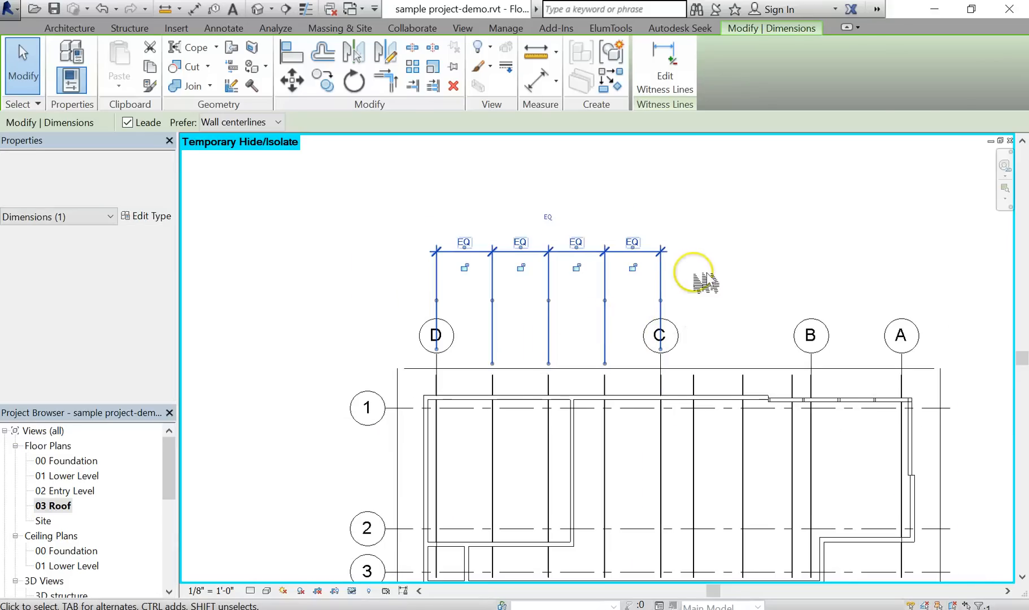
# Step: Delete the equalized dimension string between grids D and C and unconstrain its beams
pyautogui.click(585, 262)
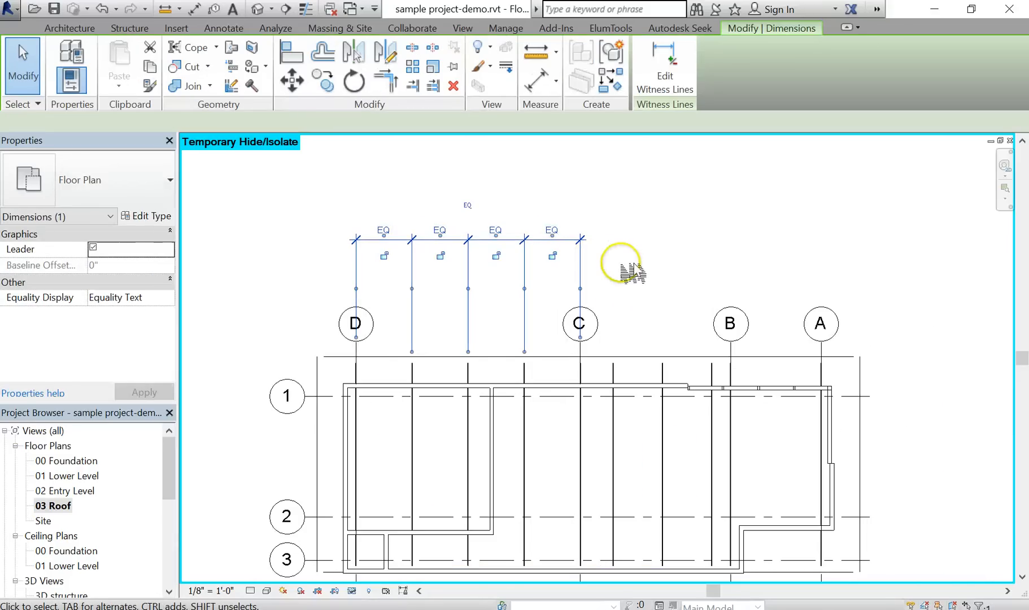
pyautogui.press('Delete')
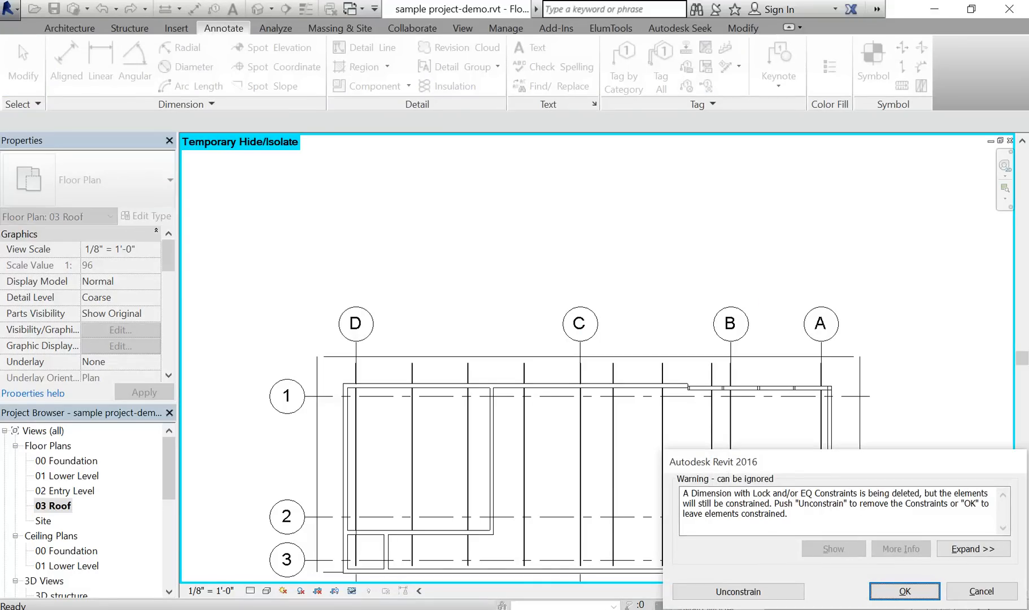
pyautogui.moveTo(841, 465); pyautogui.dragTo(633, 226)
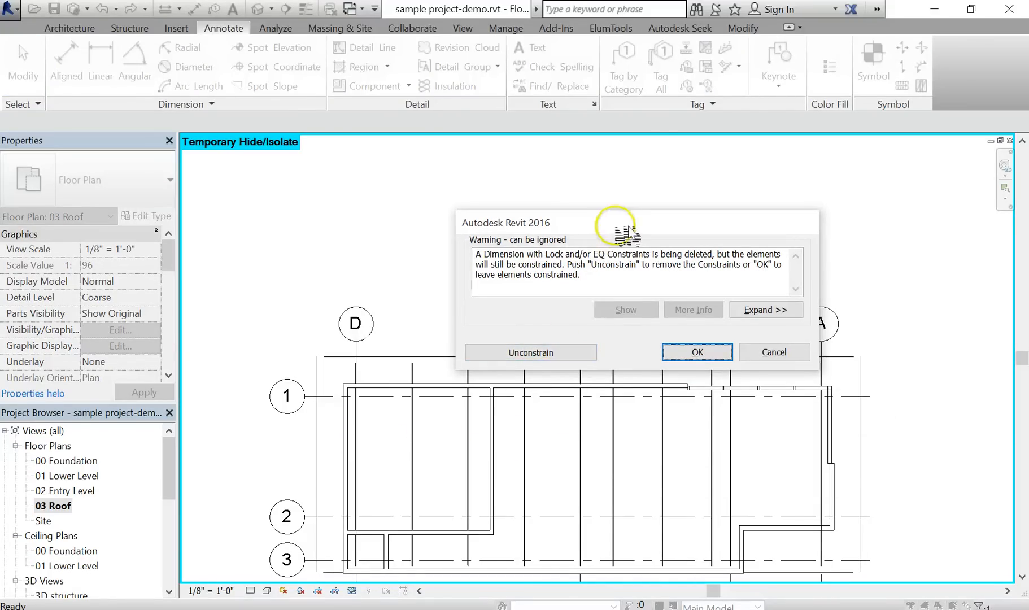
pyautogui.moveTo(628, 231); pyautogui.dragTo(729, 166)
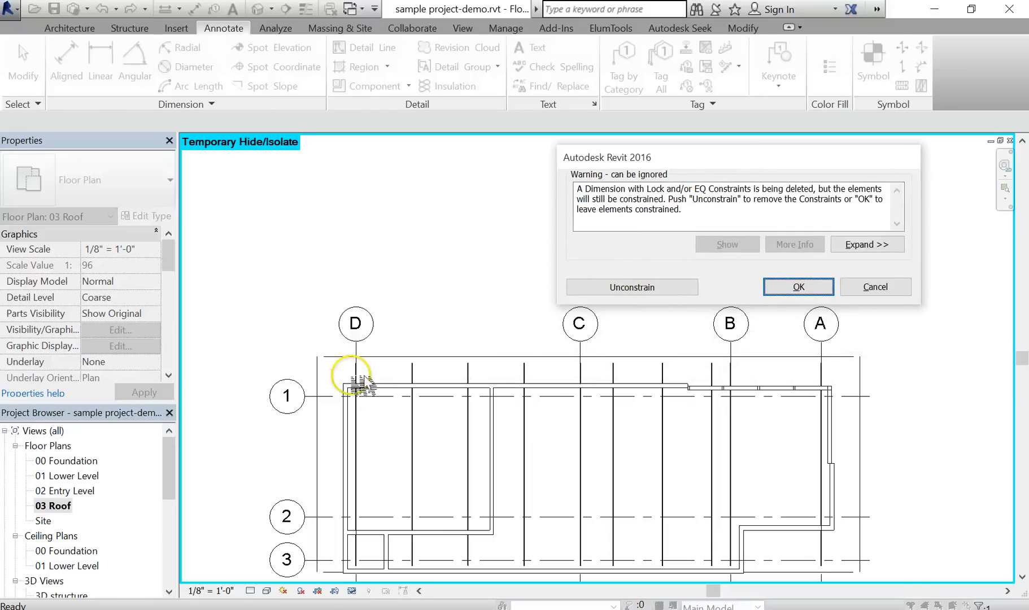
pyautogui.click(646, 288)
# Step: Place an aligned dimension string from grid C through the three intermediate beams to grid B, above the grid bubbles
pyautogui.scroll(3, 731, 272)
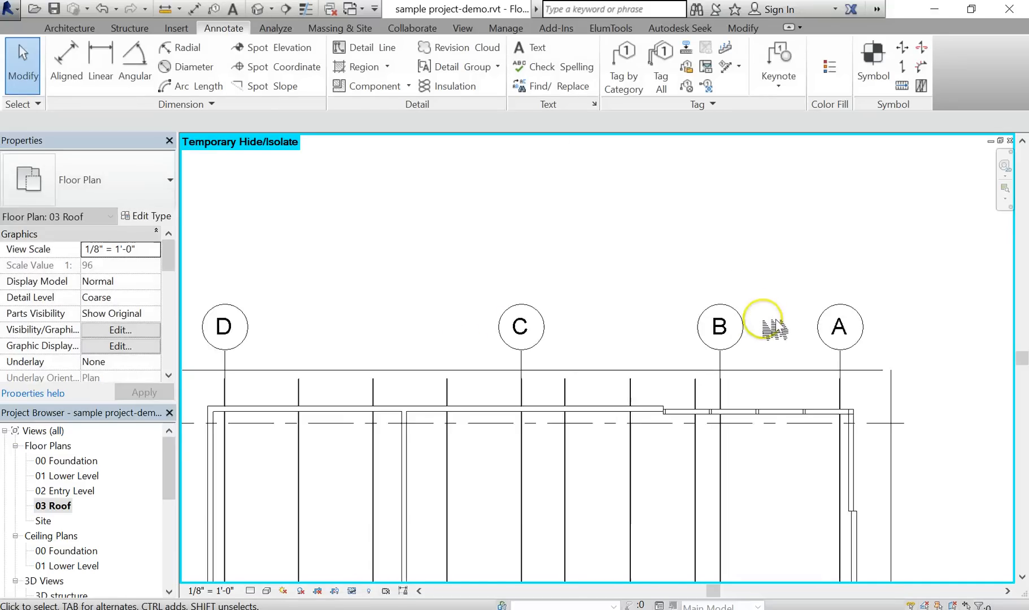
pyautogui.moveTo(723, 335); pyautogui.dragTo(709, 333, button='middle')
pyautogui.moveTo(504, 300); pyautogui.dragTo(481, 310, button='middle')
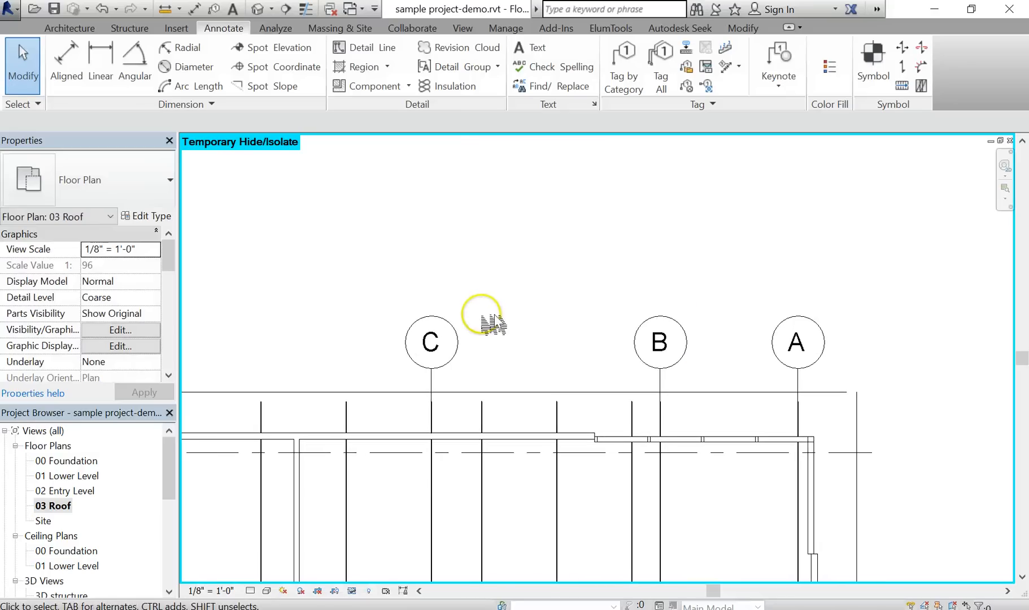
pyautogui.press('d')
pyautogui.press('i')
pyautogui.click(432, 384)
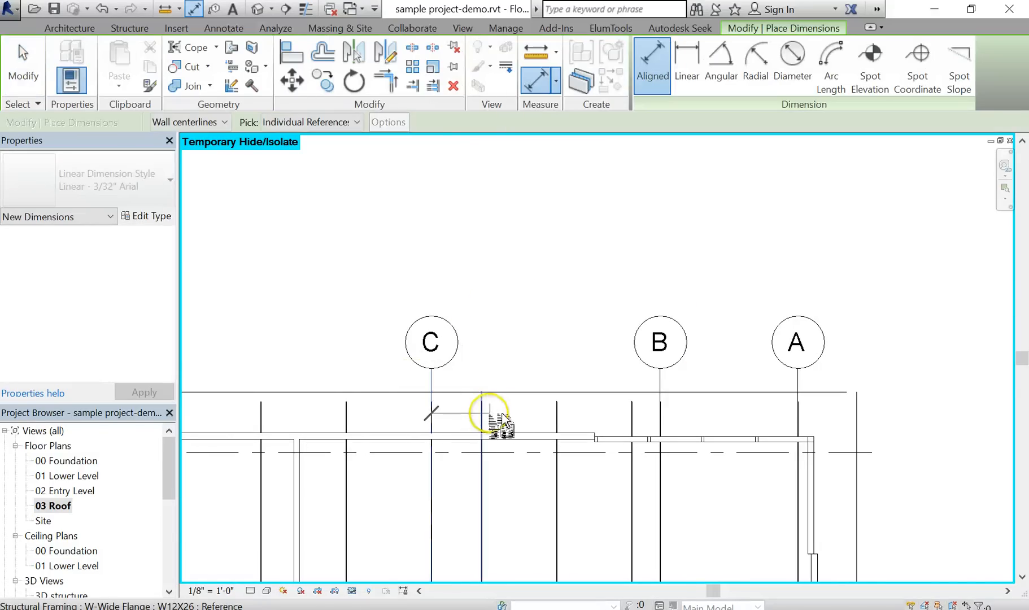
pyautogui.click(486, 414)
pyautogui.click(561, 418)
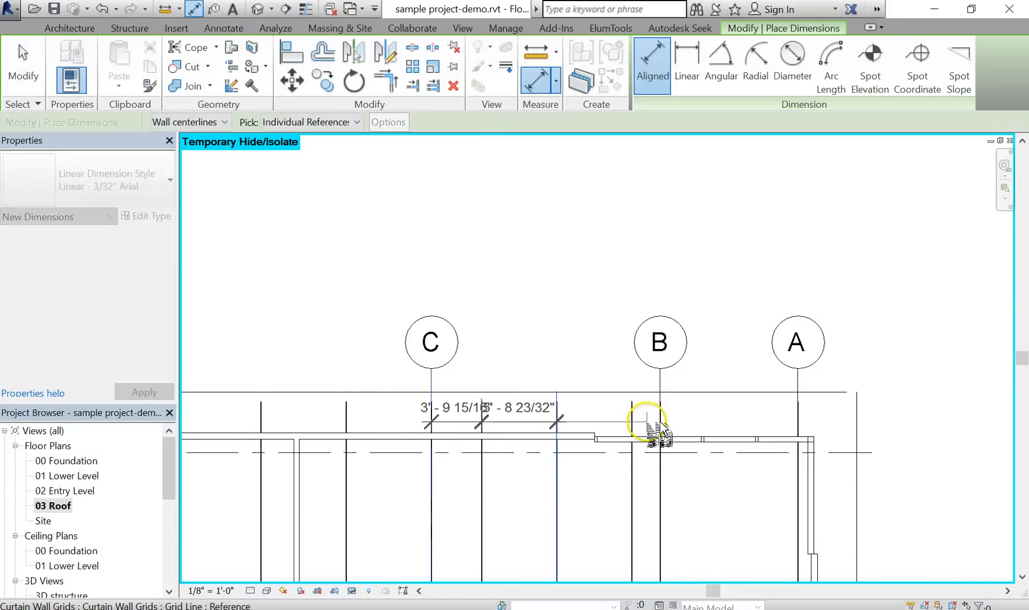
pyautogui.click(634, 420)
pyautogui.click(665, 378)
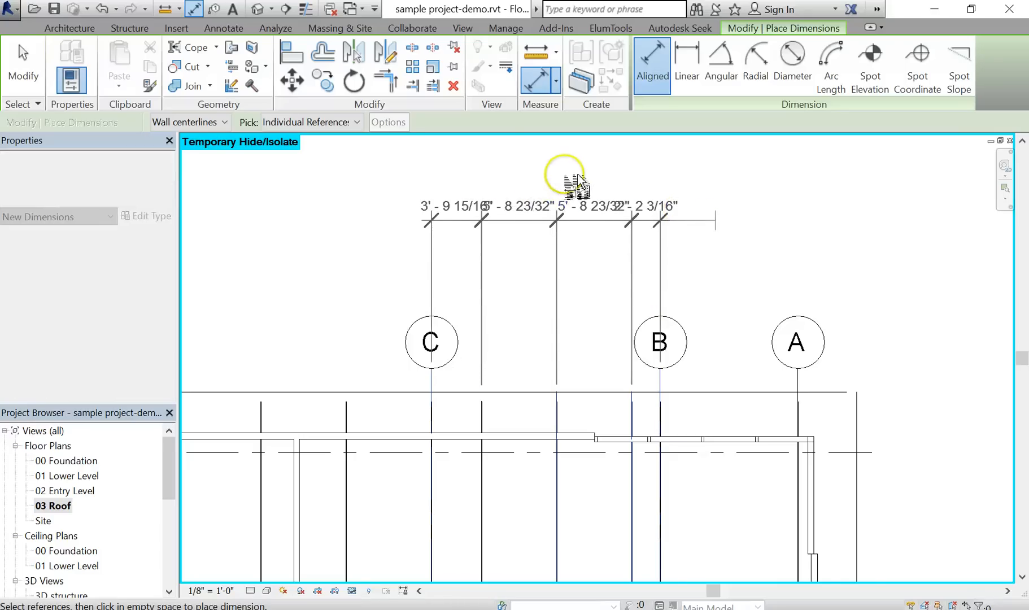
pyautogui.click(573, 183)
# Step: Space the beams between grids C and B evenly by applying equality to their dimension string
pyautogui.moveTo(571, 195); pyautogui.dragTo(591, 229, button='middle')
pyautogui.click(565, 202)
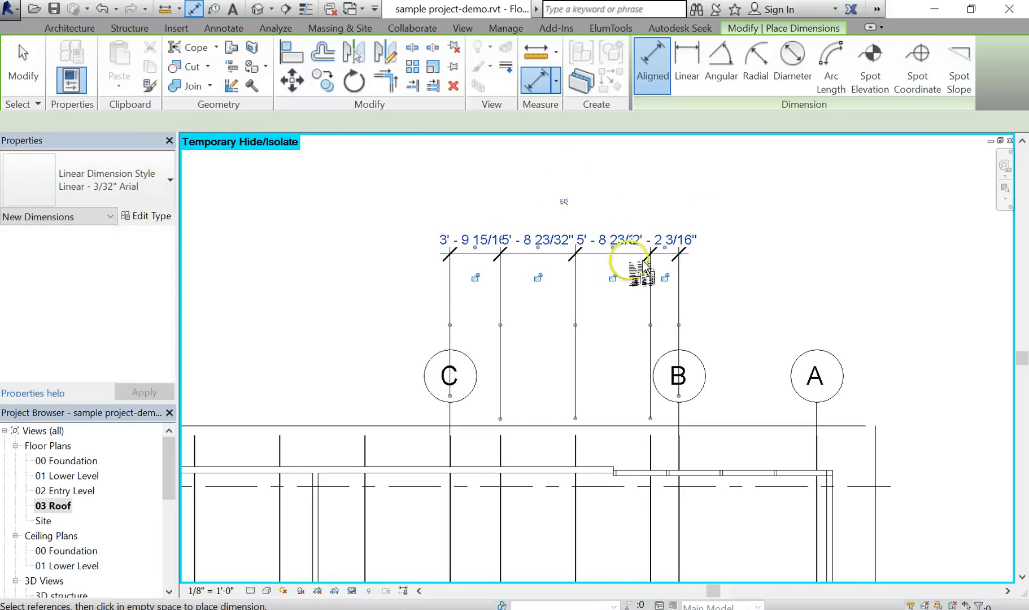
pyautogui.scroll(-1, 717, 287)
pyautogui.moveTo(690, 289); pyautogui.dragTo(623, 238, button='middle')
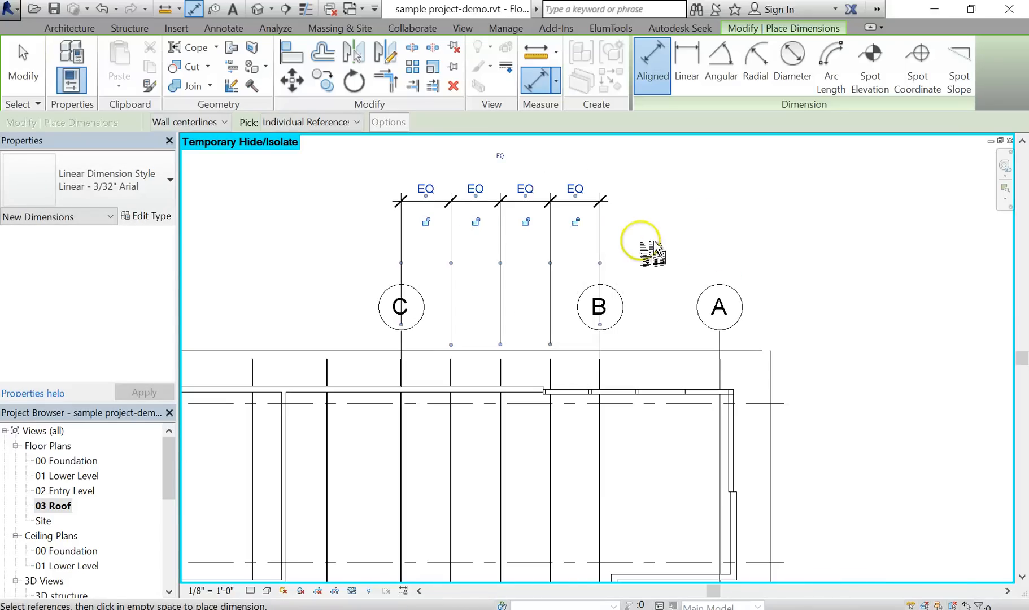
pyautogui.press('Escape')
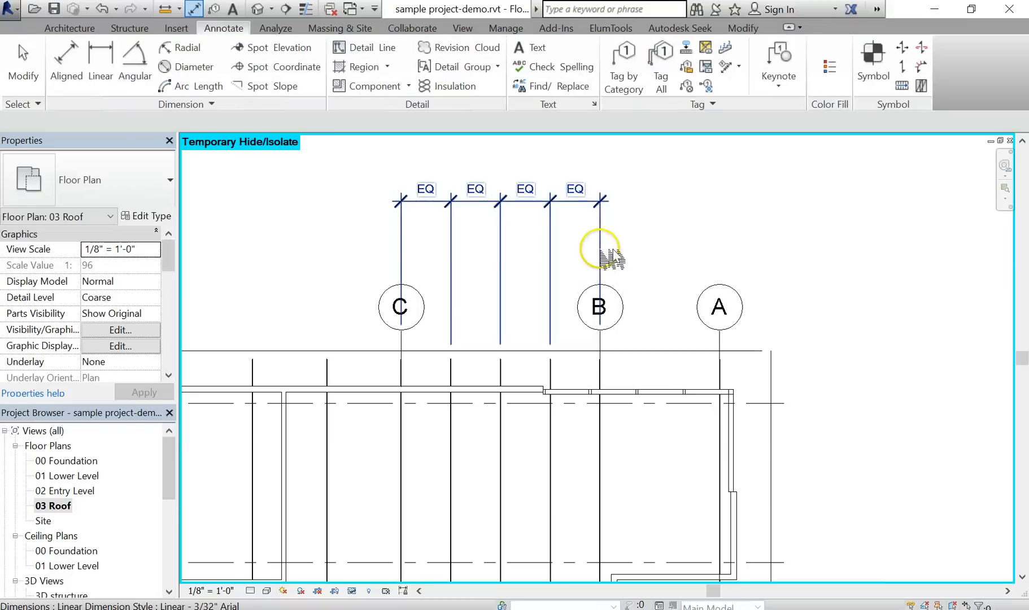
# Step: Delete the equalized dimension string between grids C and B and remove its constraints
pyautogui.click(600, 250)
pyautogui.press('Delete')
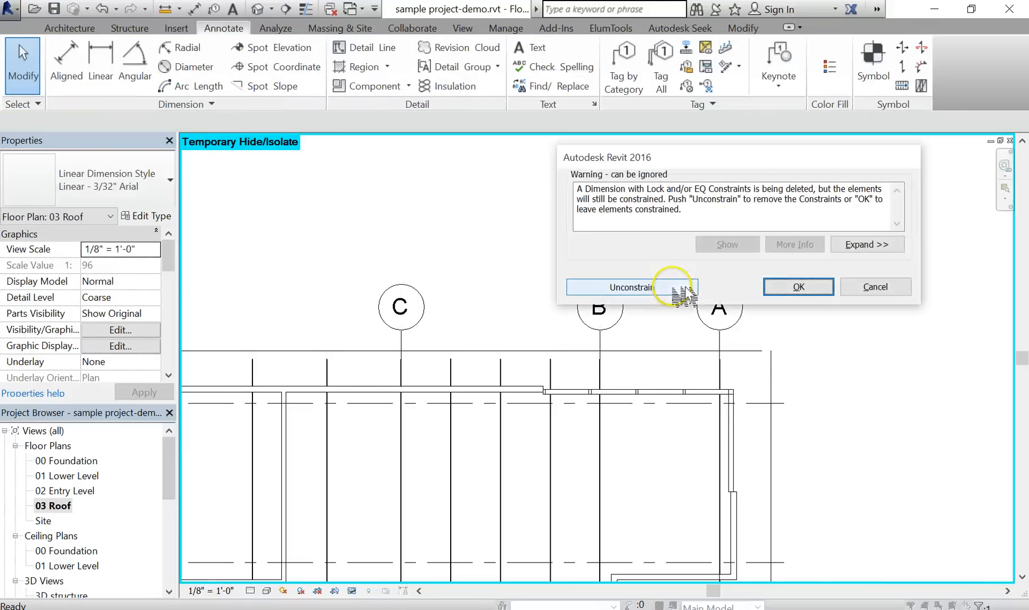
pyautogui.click(632, 291)
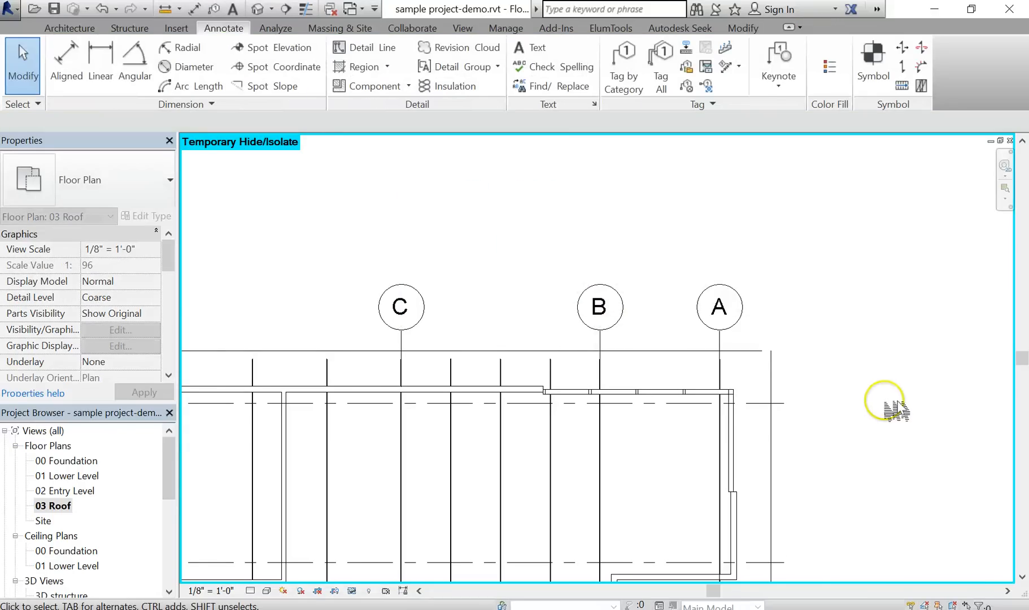
# Step: Draw a W12X26 beam about 25' long between grids B and A, spanning from the upper to the lower roof edge beam
pyautogui.scroll(-1, 883, 401)
pyautogui.moveTo(801, 364); pyautogui.dragTo(601, 254, button='middle')
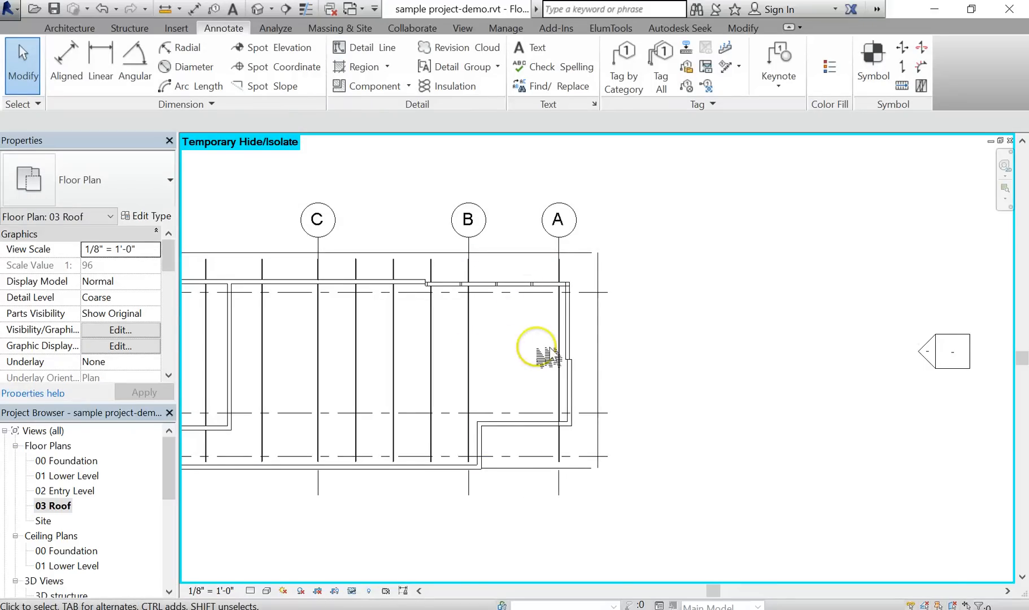
pyautogui.moveTo(576, 358); pyautogui.dragTo(628, 402, button='middle')
pyautogui.scroll(1, 599, 342)
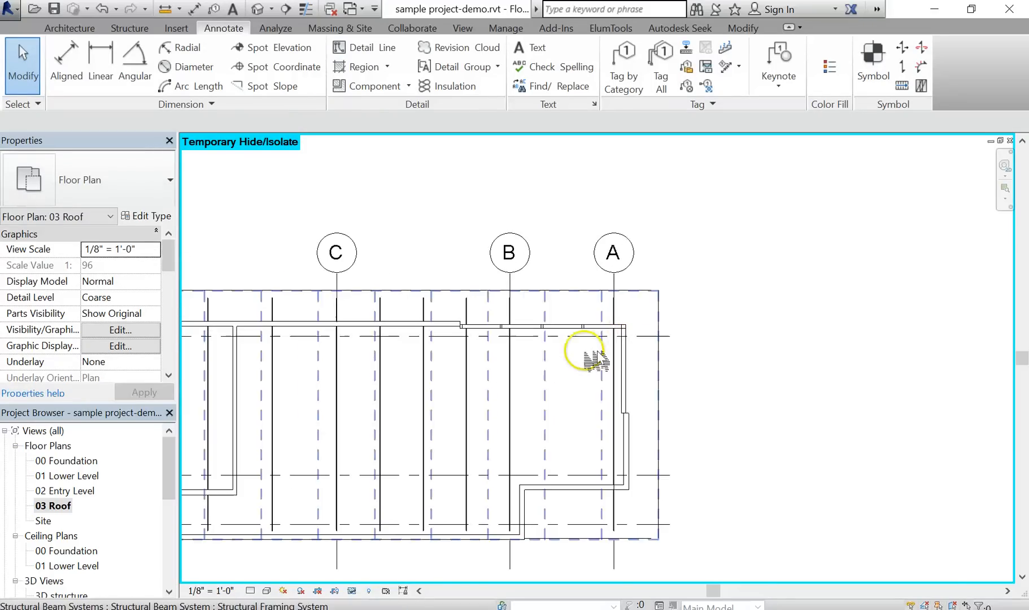
pyautogui.click(67, 28)
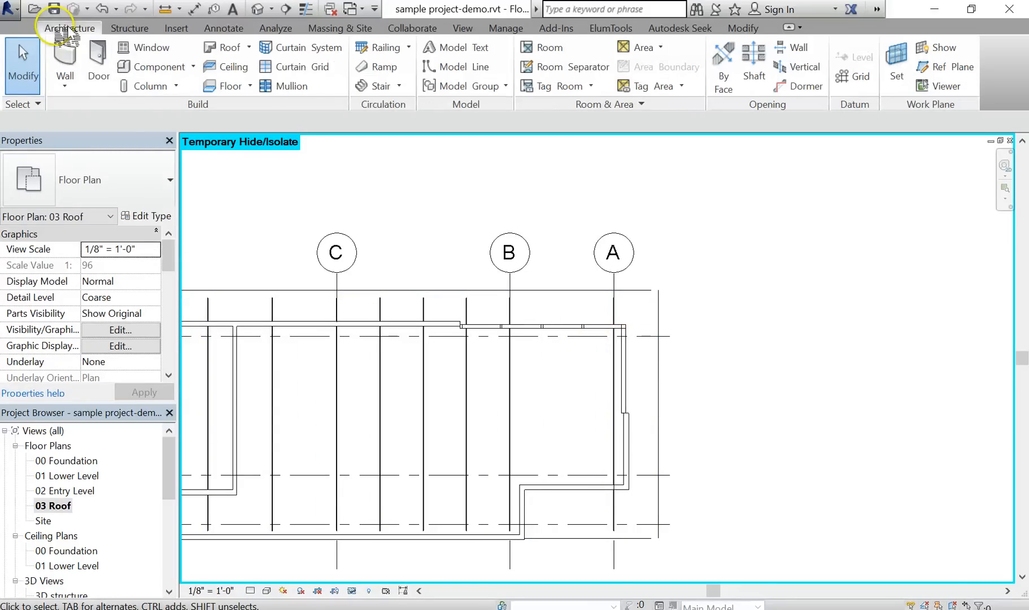
pyautogui.click(142, 32)
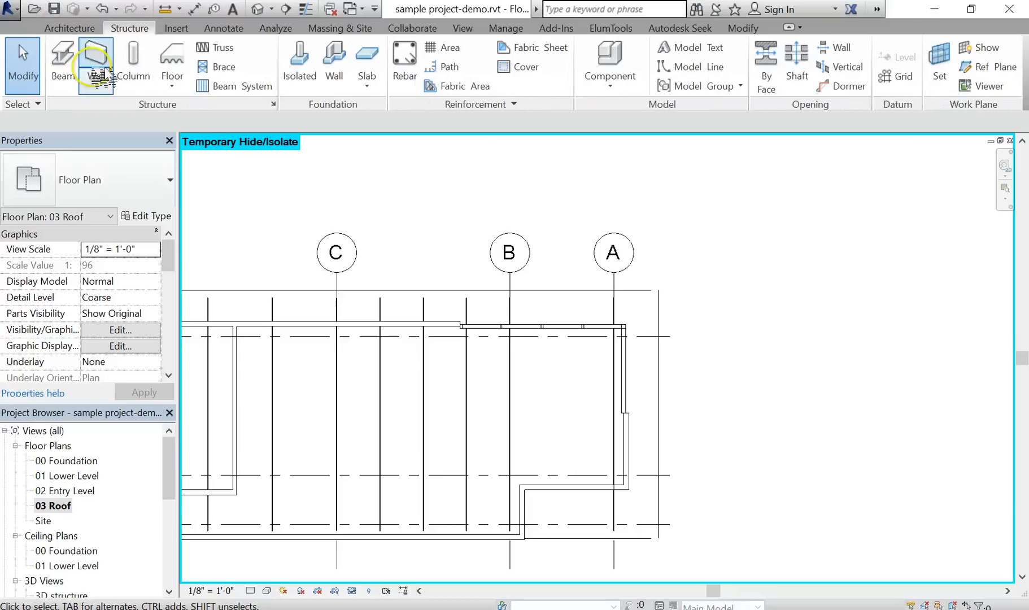
pyautogui.click(77, 62)
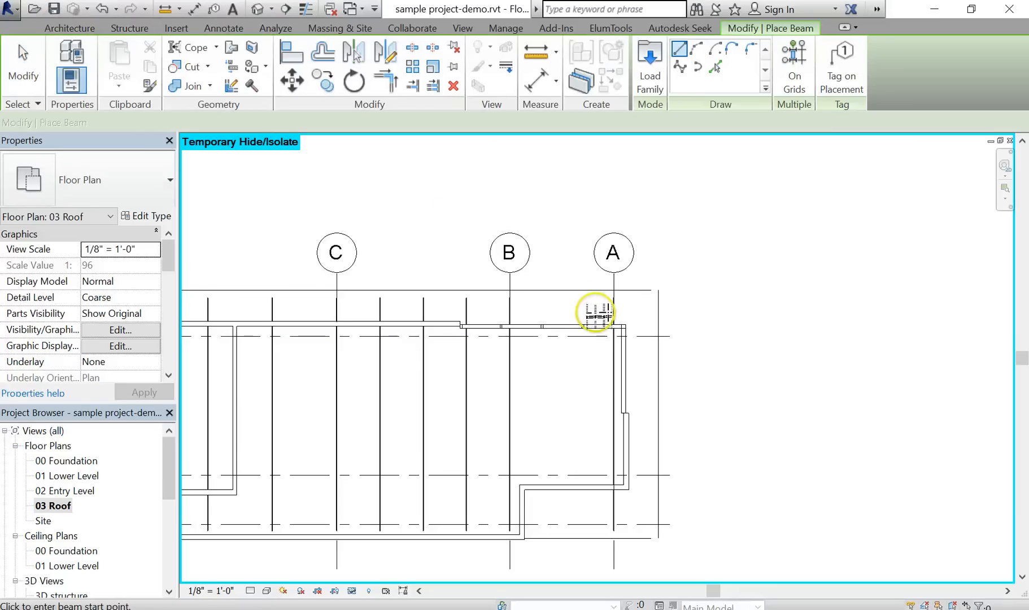
pyautogui.click(556, 293)
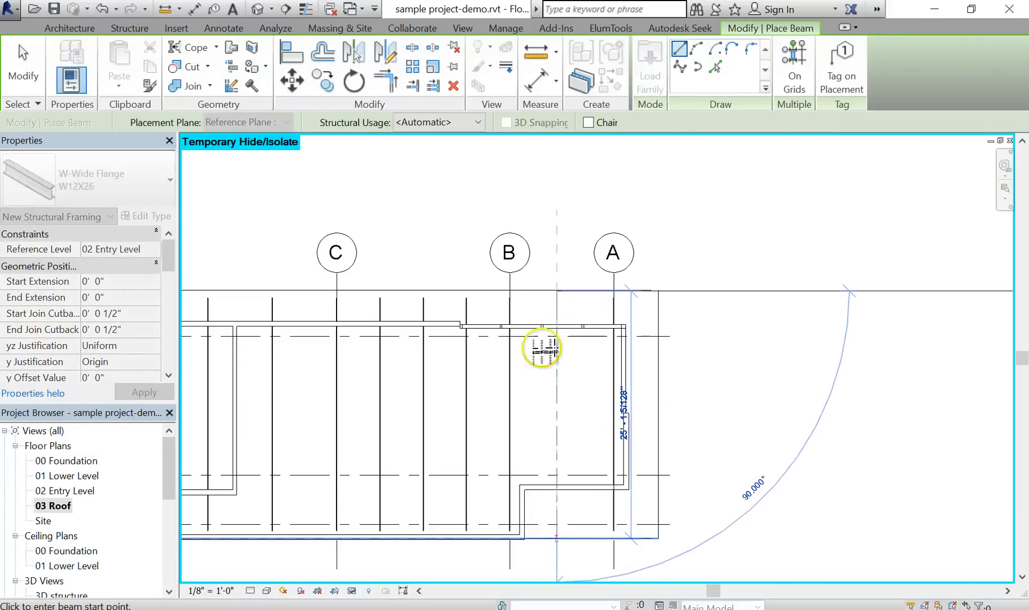
pyautogui.press('Escape')
# Step: Place an aligned dimension string from grid B through the new intermediate beam to grid A, above the grid bubbles
pyautogui.scroll(2, 509, 295)
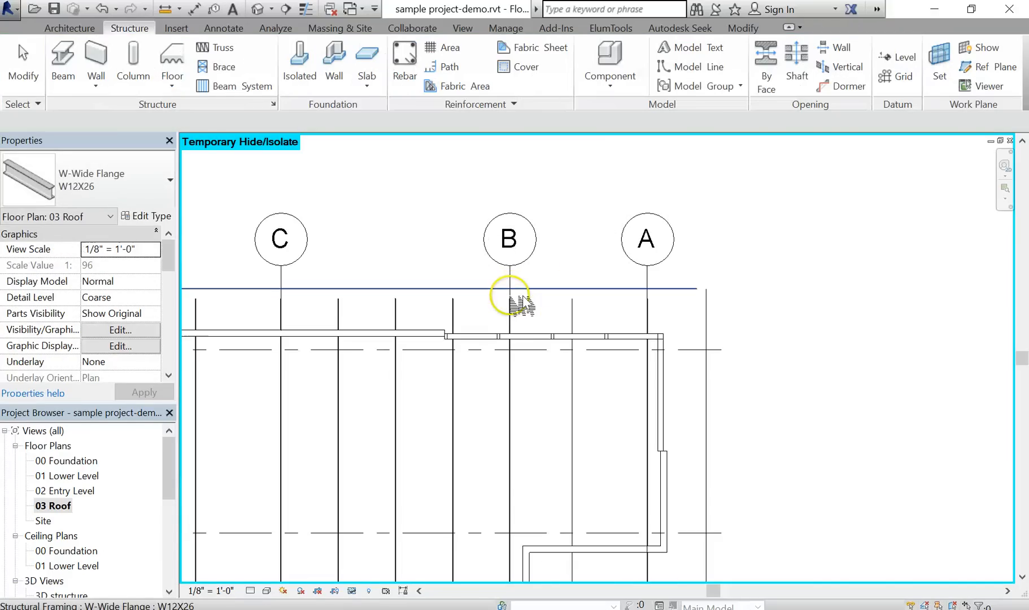
pyautogui.scroll(1, 523, 298)
pyautogui.press('d')
pyautogui.press('i')
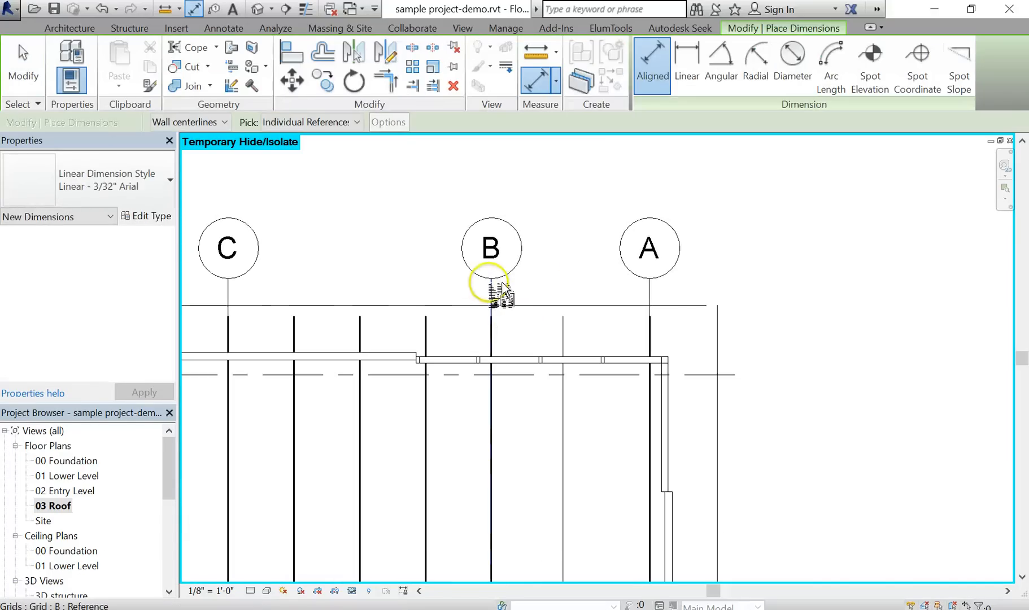
pyautogui.click(491, 286)
pyautogui.click(649, 289)
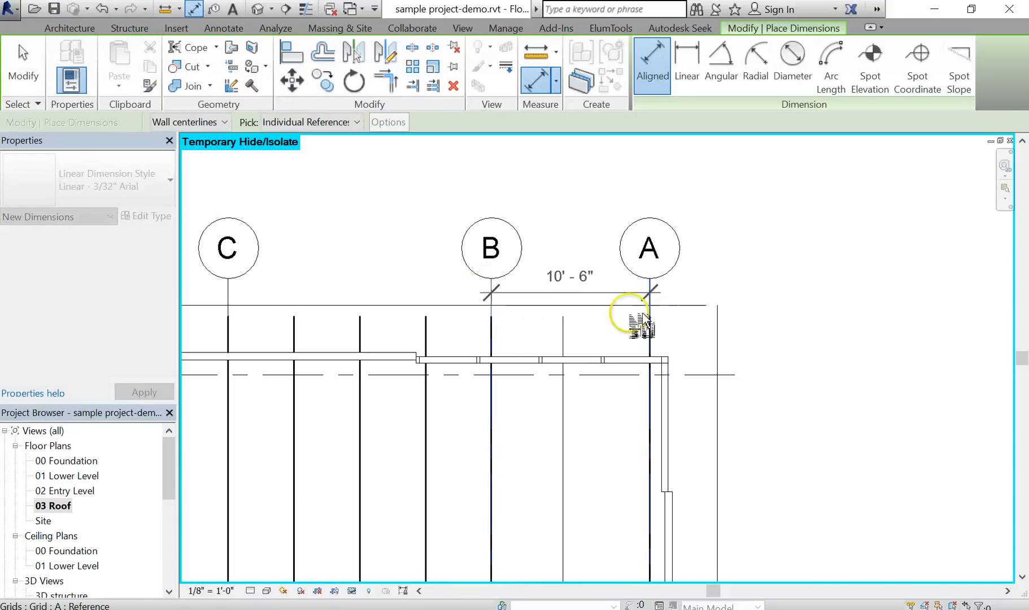
pyautogui.click(563, 429)
pyautogui.click(622, 187)
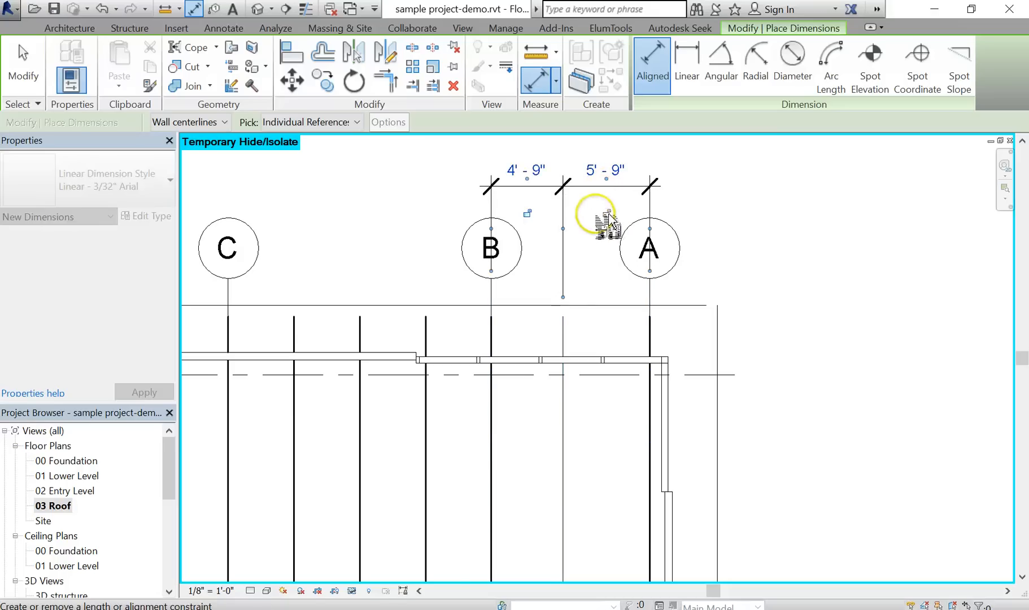
# Step: Try centering the beam between grids B and A by applying equality to its dimension string, and undo that equality
pyautogui.scroll(-2, 597, 341)
pyautogui.click(571, 261)
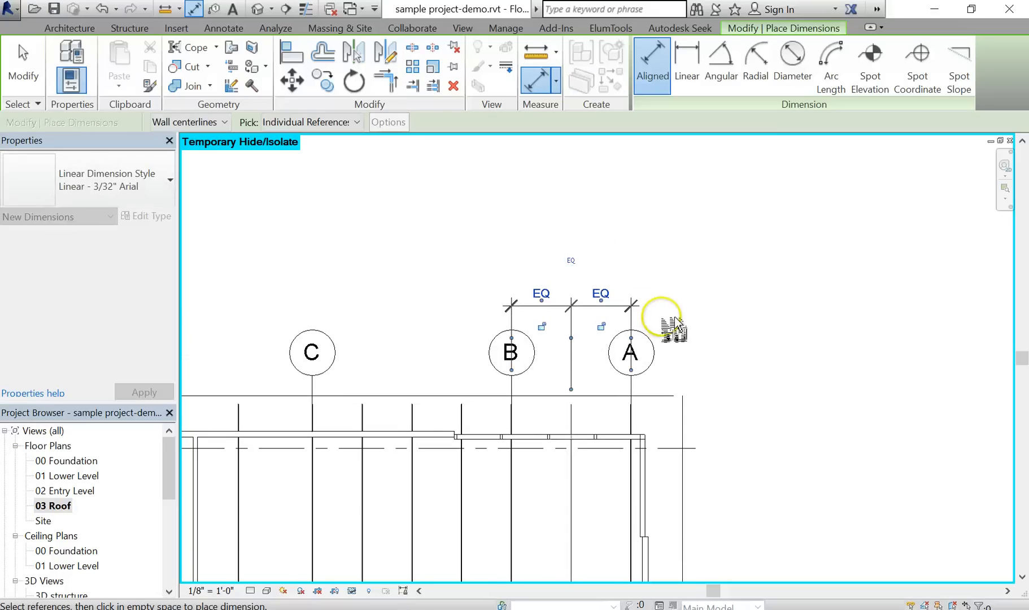
pyautogui.press('Escape')
pyautogui.press('Escape')
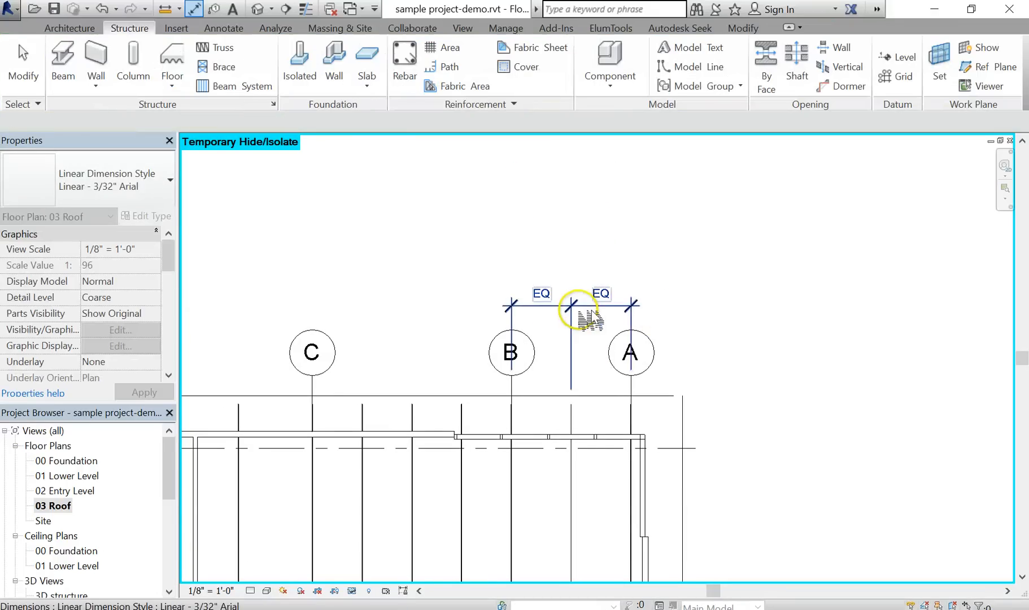
pyautogui.moveTo(599, 333); pyautogui.dragTo(580, 345)
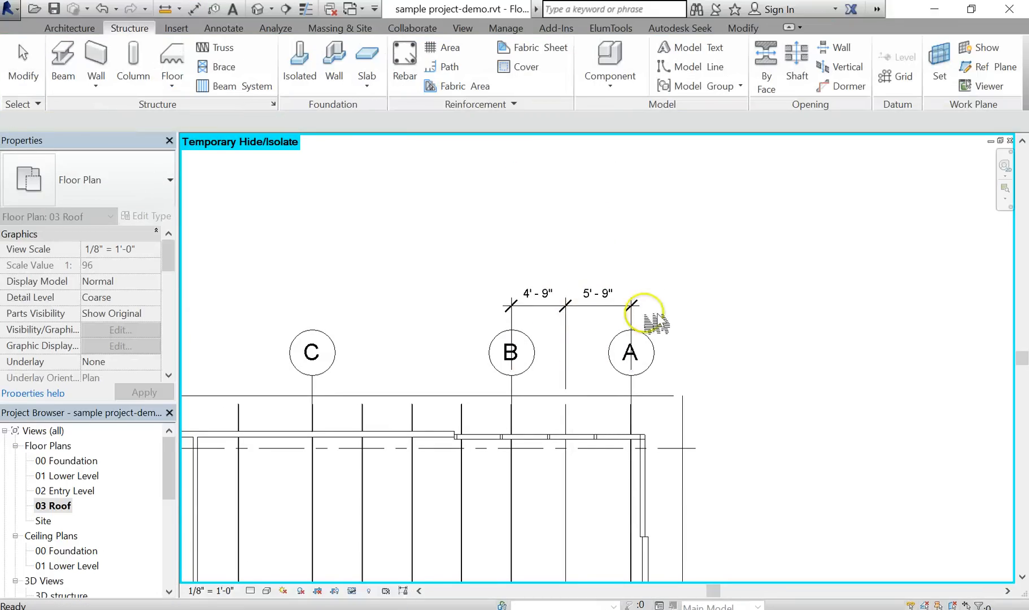
# Step: Set the distance from the intermediate beam to grid A to 5'
pyautogui.click(569, 430)
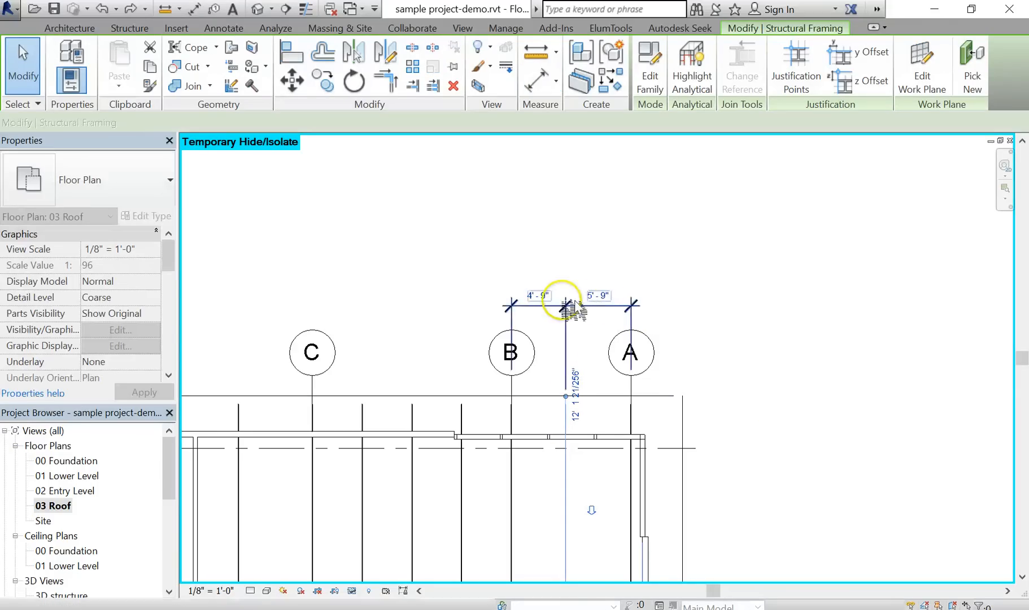
pyautogui.click(597, 296)
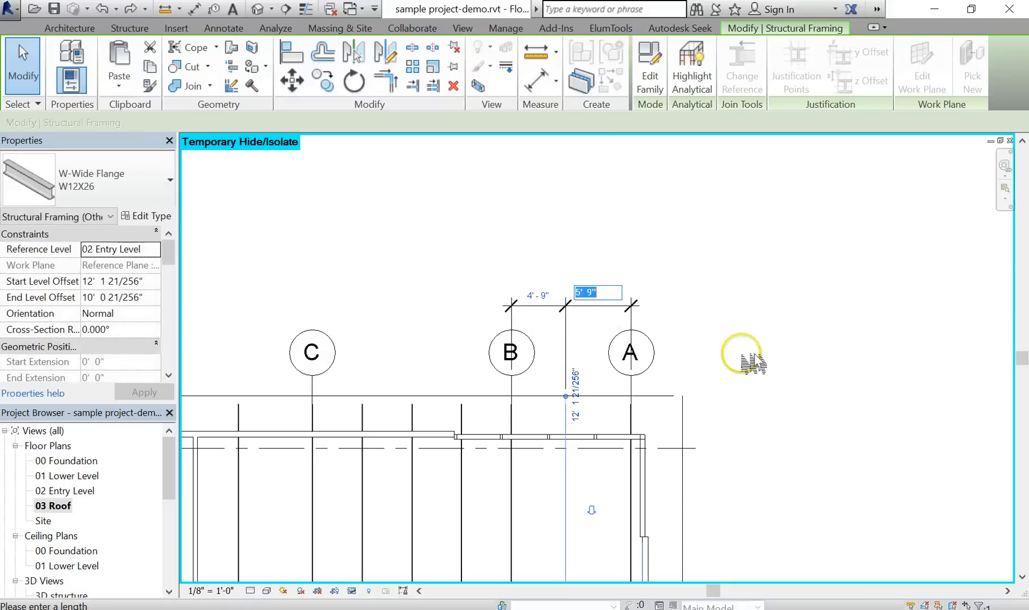
pyautogui.write('5')
pyautogui.press('Return')
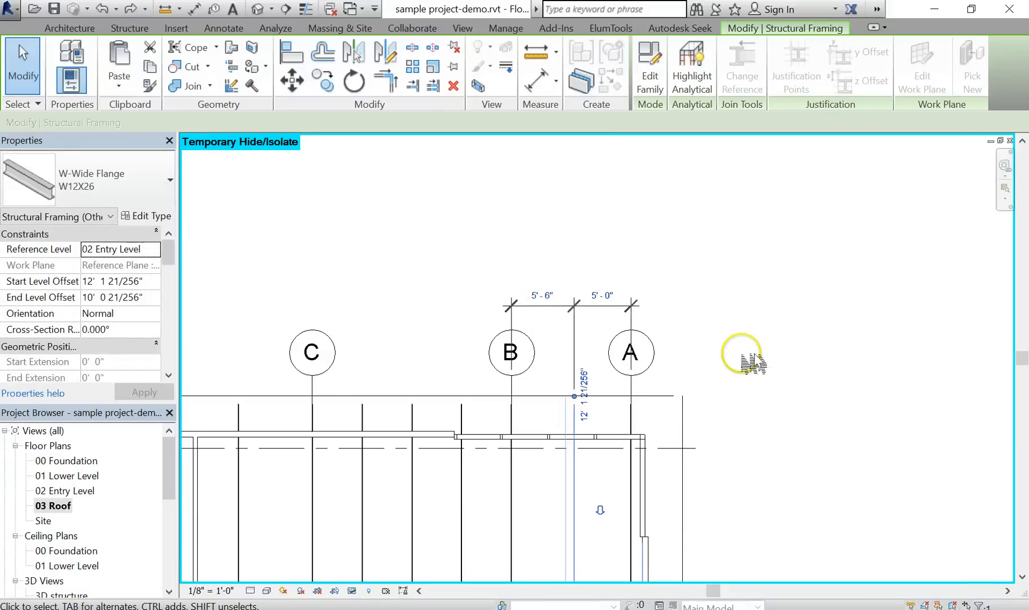
pyautogui.click(868, 336)
# Step: Delete the dimension string between grids B and A
pyautogui.scroll(-1, 720, 423)
pyautogui.moveTo(723, 429); pyautogui.dragTo(638, 211, button='middle')
pyautogui.scroll(-1, 639, 211)
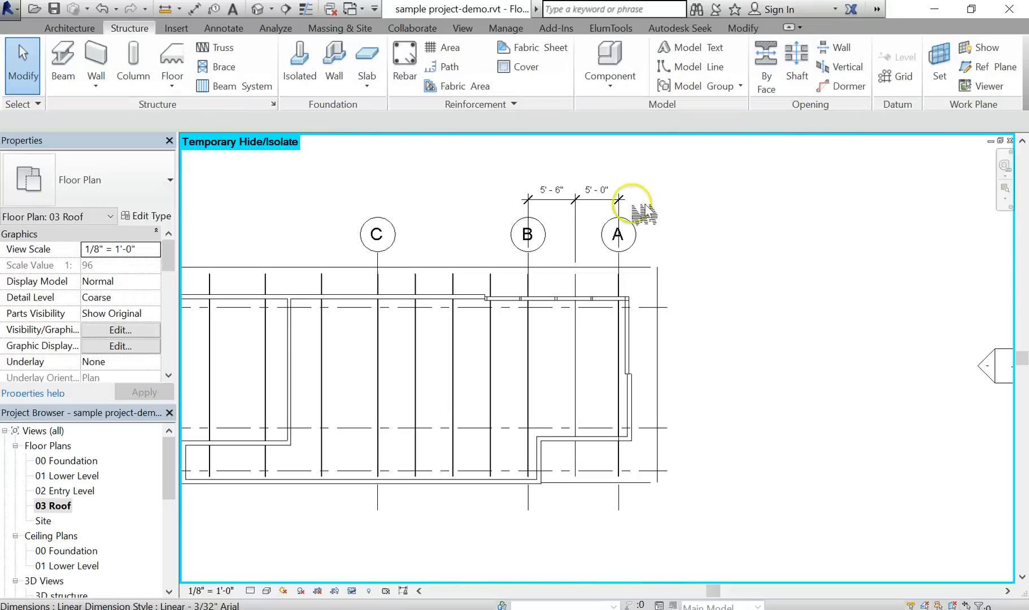
pyautogui.click(608, 204)
pyautogui.press('Delete')
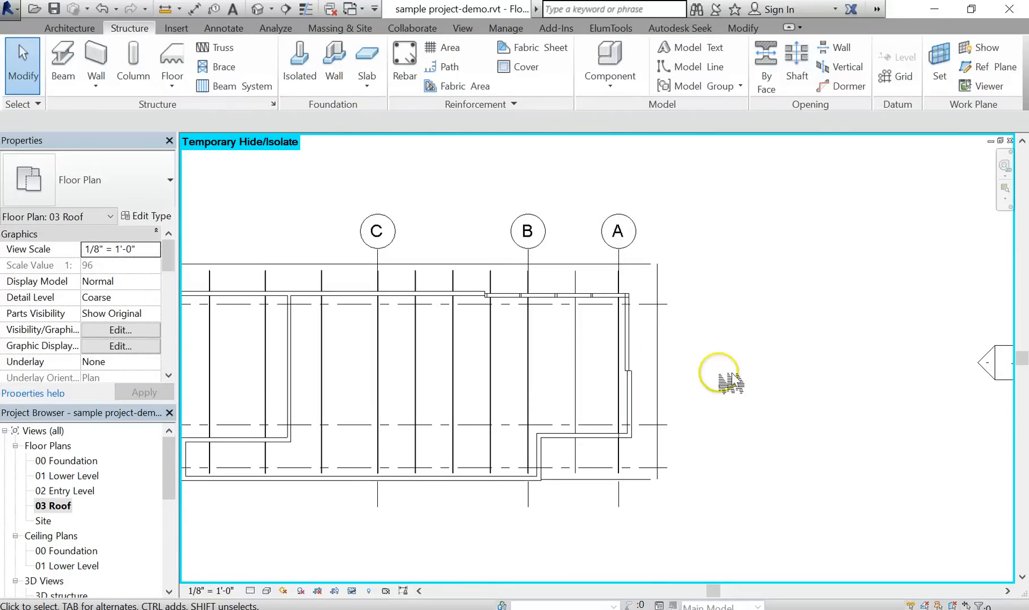
# Step: Switch to the 3D structure view and examine the roof beams and column tops near the grid A end
pyautogui.scroll(-2, 740, 427)
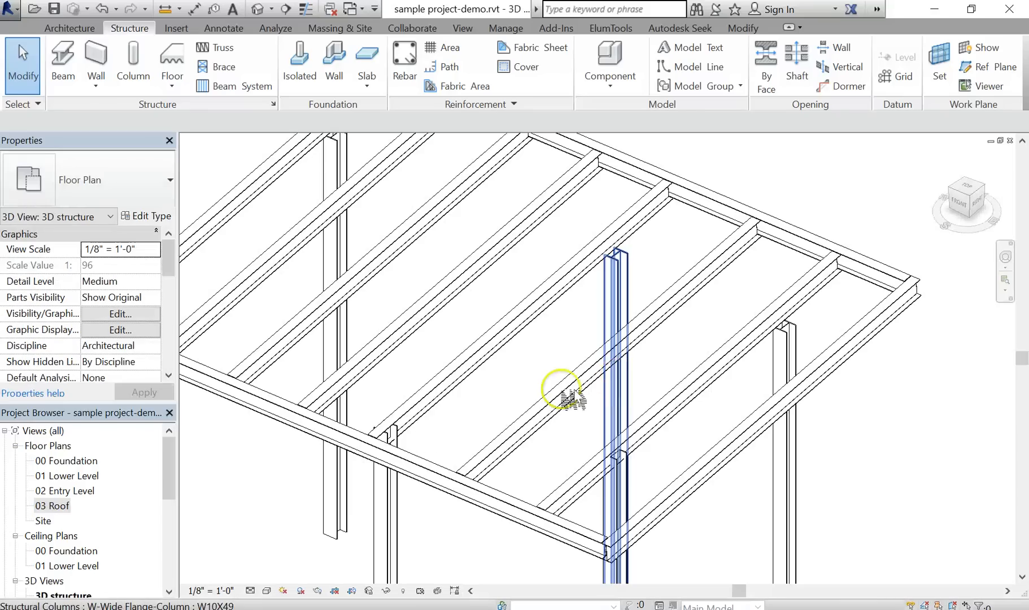
pyautogui.scroll(-2, 490, 450)
pyautogui.moveTo(592, 413); pyautogui.dragTo(856, 309, button='middle')
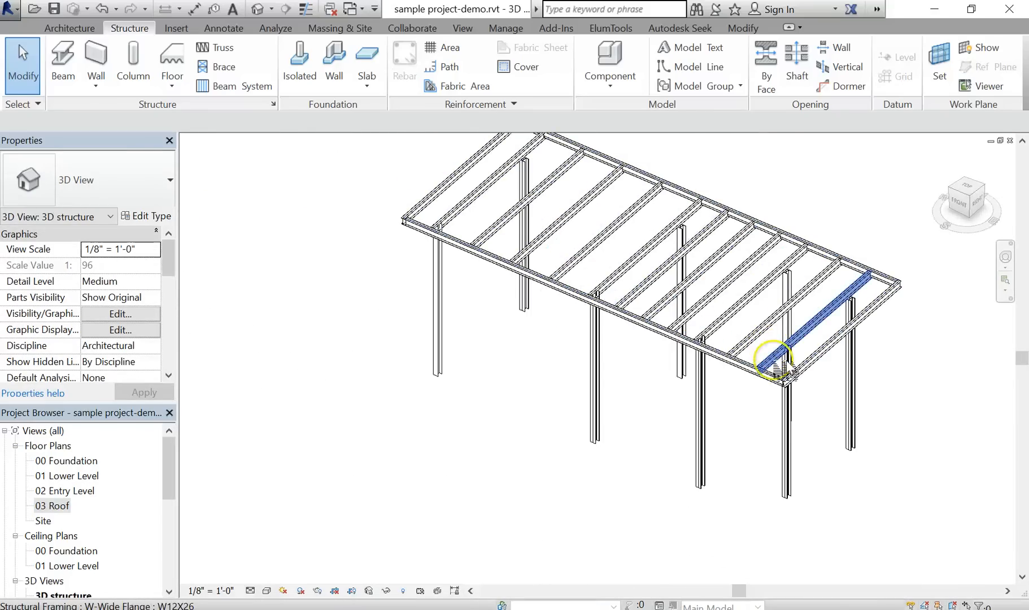
pyautogui.keyDown('shift'); pyautogui.moveTo(828, 450); pyautogui.dragTo(809, 437, button='middle'); pyautogui.keyUp('shift')
pyautogui.scroll(3, 739, 432)
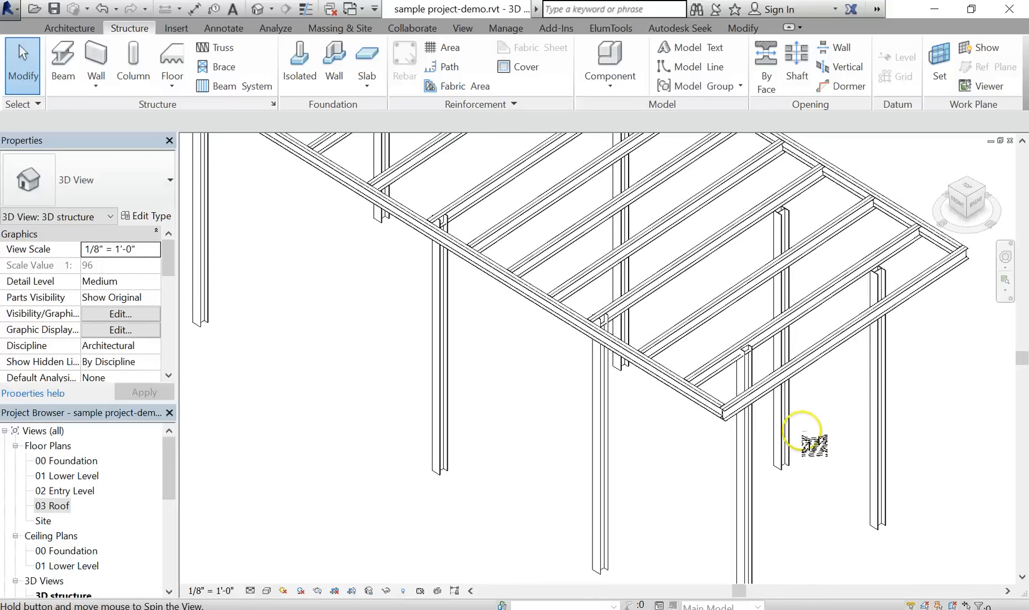
pyautogui.keyDown('shift'); pyautogui.moveTo(709, 431); pyautogui.dragTo(690, 407, button='middle'); pyautogui.keyUp('shift')
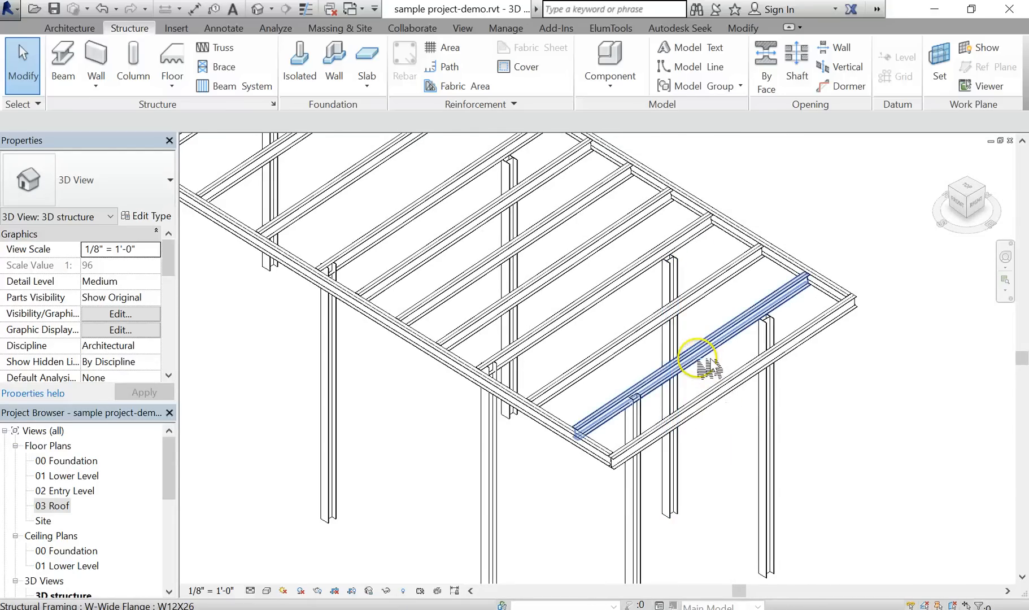
pyautogui.scroll(2, 703, 365)
pyautogui.scroll(4, 616, 421)
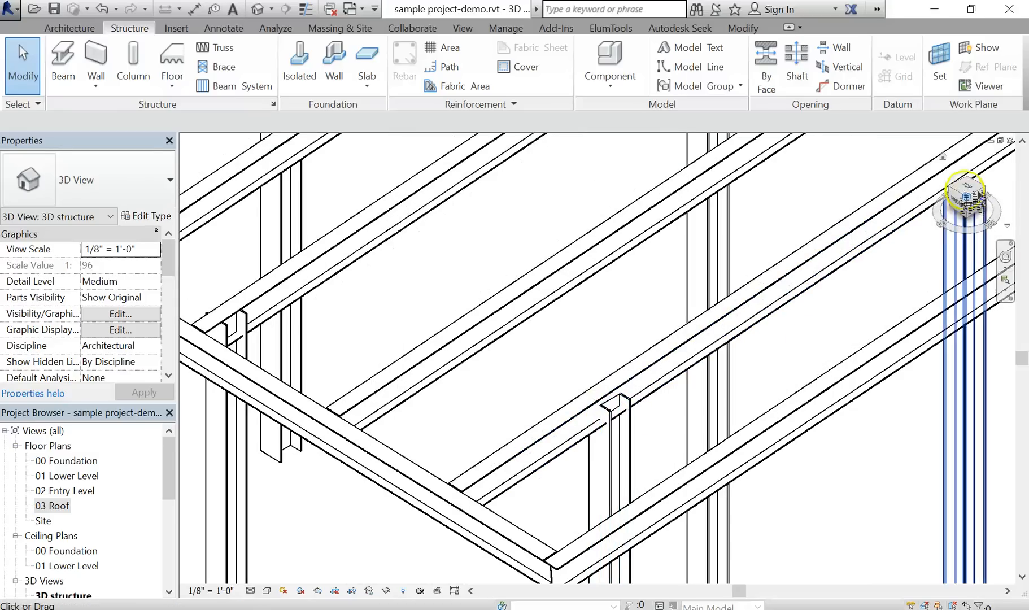
pyautogui.scroll(-2, 813, 297)
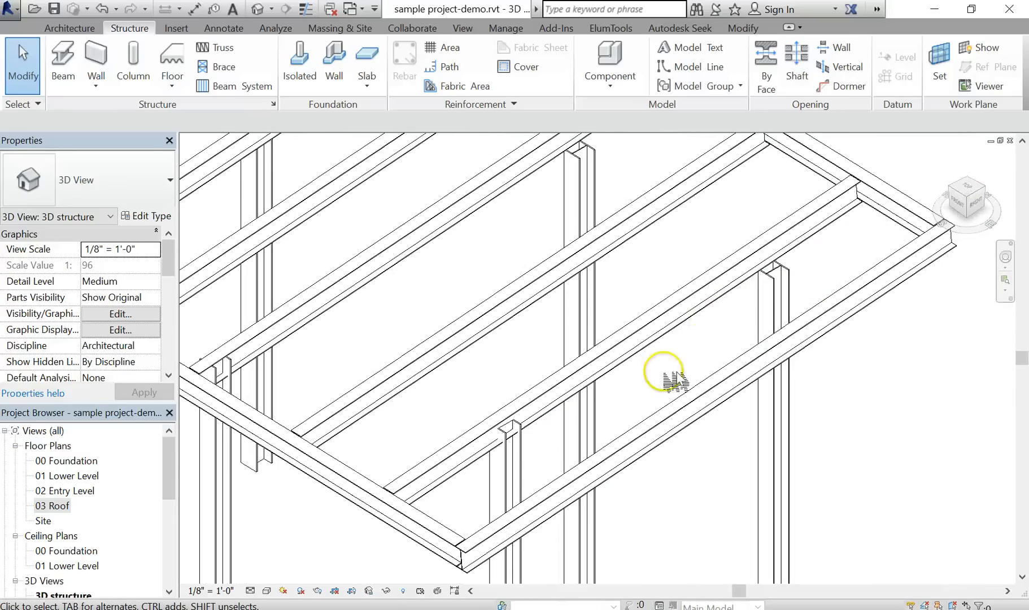
# Step: Attach the tops of the two W10X49 columns at grid A to the sloped beam above them, using Cut Column and Minimum Intersection
pyautogui.click(522, 472)
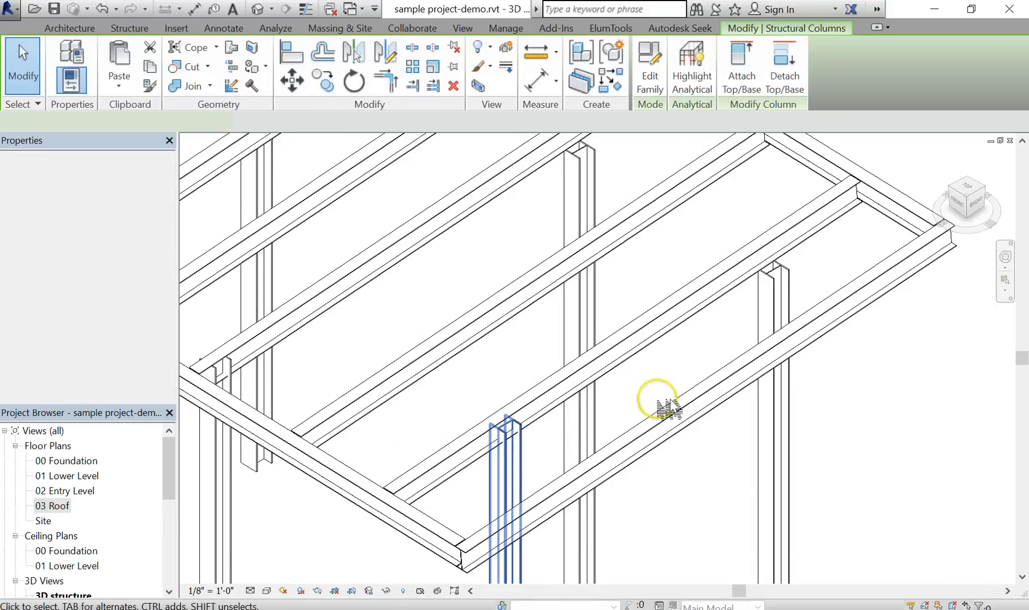
pyautogui.keyDown('ctrl'); pyautogui.click(786, 298); pyautogui.keyUp('ctrl')
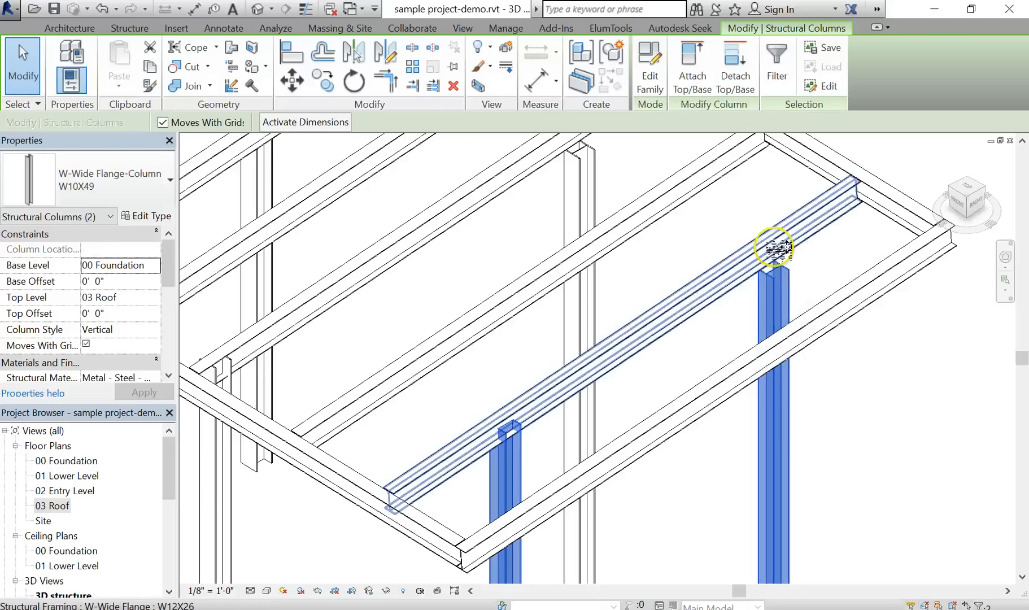
pyautogui.click(701, 66)
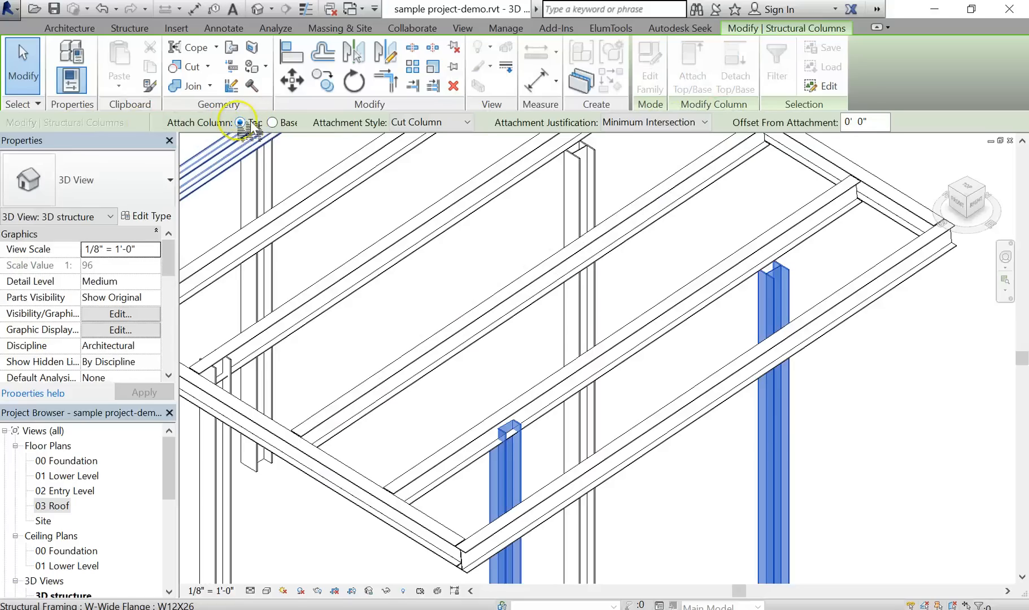
pyautogui.click(682, 295)
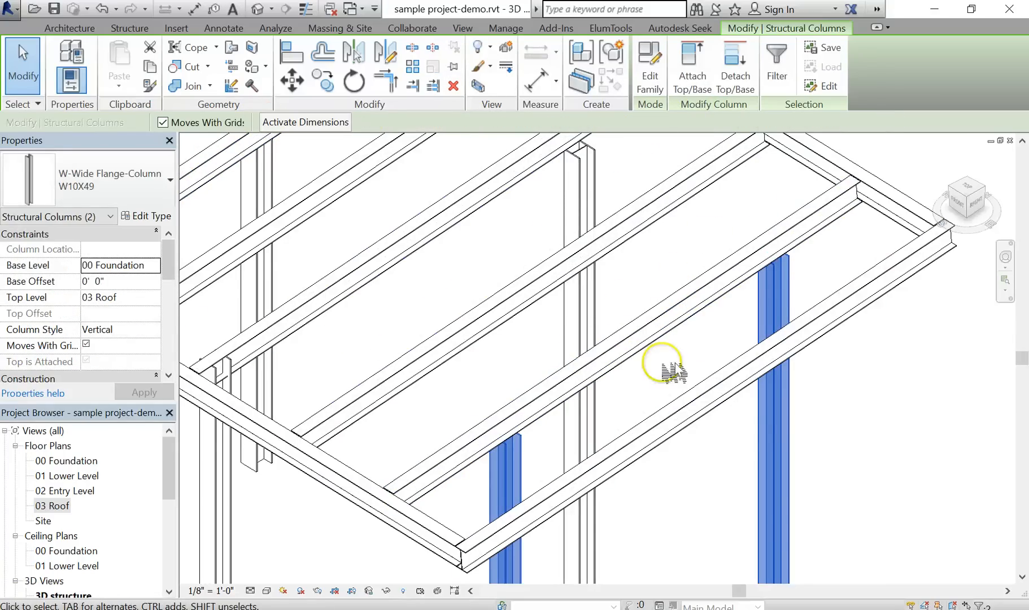
pyautogui.keyDown('shift'); pyautogui.moveTo(672, 371); pyautogui.dragTo(504, 385, button='middle'); pyautogui.keyUp('shift')
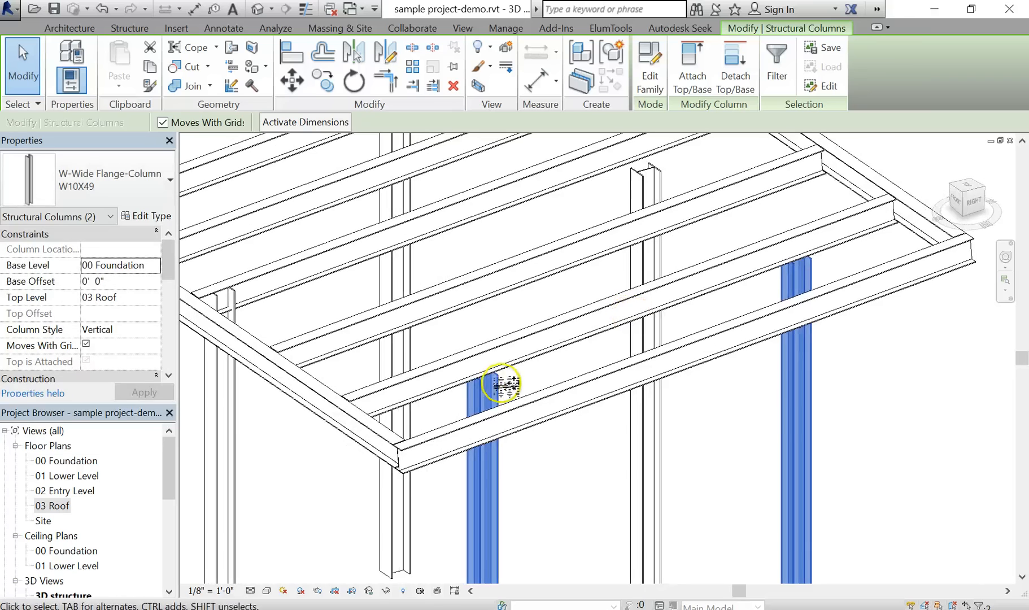
pyautogui.moveTo(793, 271)
pyautogui.keyDown('shift'); pyautogui.mouseDown(button='middle')
pyautogui.moveTo(804, 340)
pyautogui.moveTo(805, 288)
pyautogui.mouseUp(button='middle'); pyautogui.keyUp('shift')
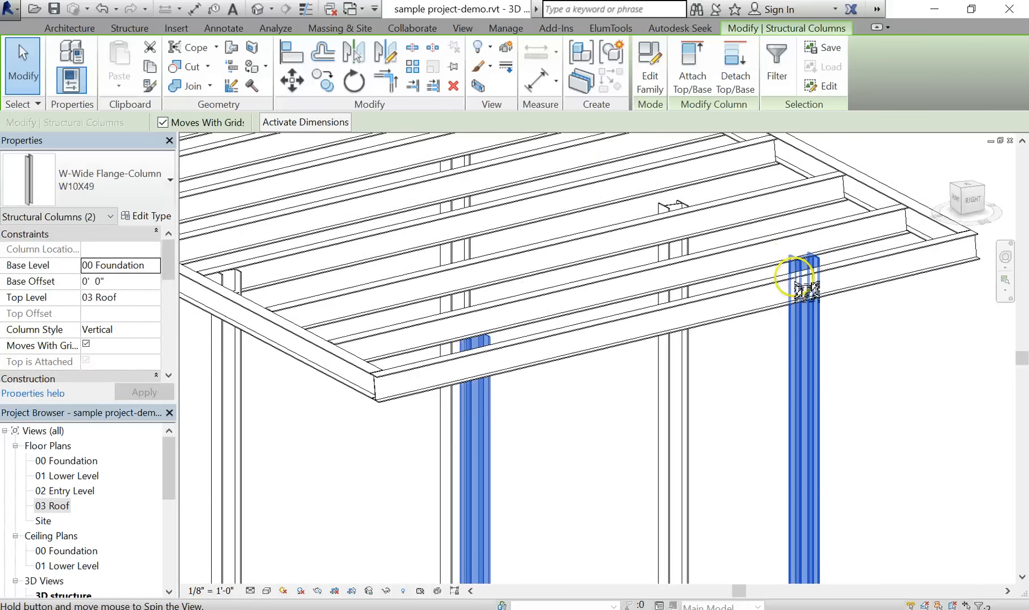
pyautogui.keyDown('shift'); pyautogui.moveTo(764, 222); pyautogui.dragTo(770, 185, button='middle'); pyautogui.keyUp('shift')
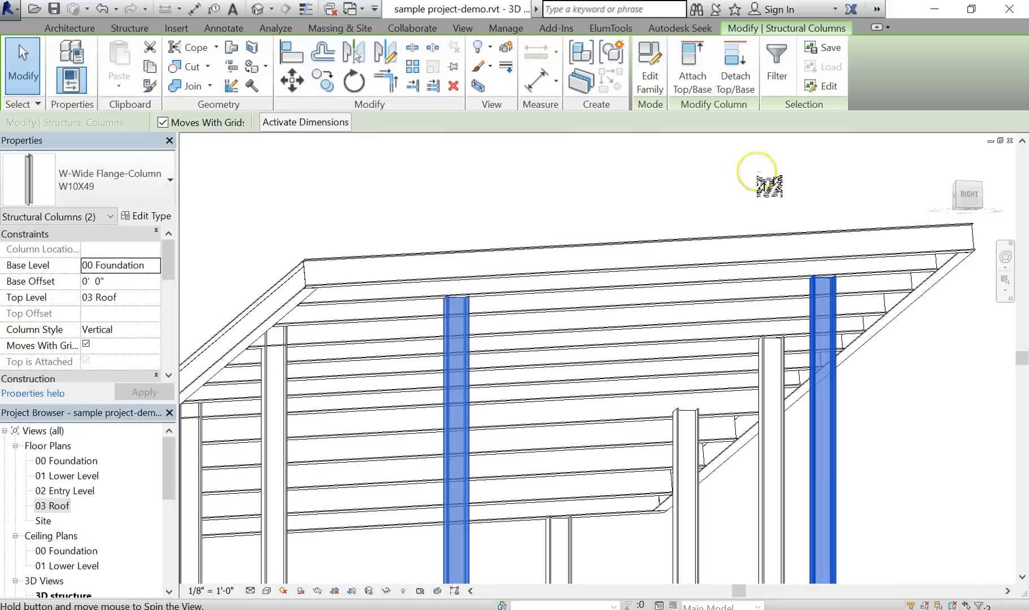
pyautogui.keyDown('shift'); pyautogui.moveTo(831, 330); pyautogui.dragTo(852, 376, button='middle'); pyautogui.keyUp('shift')
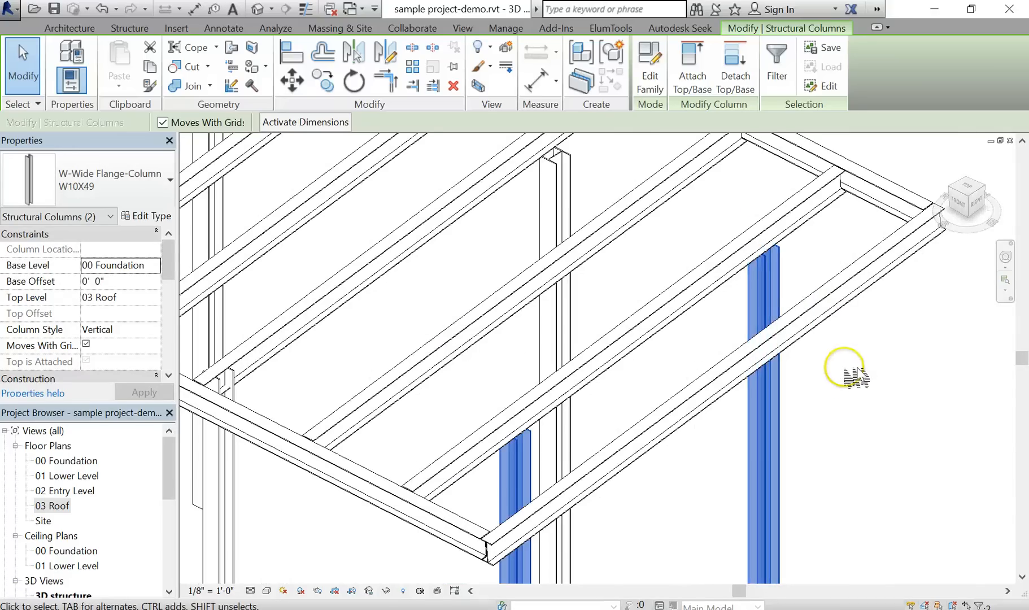
# Step: Attach the tops of the two grid B columns to the sloped beam above them, using Cut Column and Minimum Intersection
pyautogui.scroll(-1, 848, 368)
pyautogui.moveTo(521, 306); pyautogui.dragTo(773, 390, button='middle')
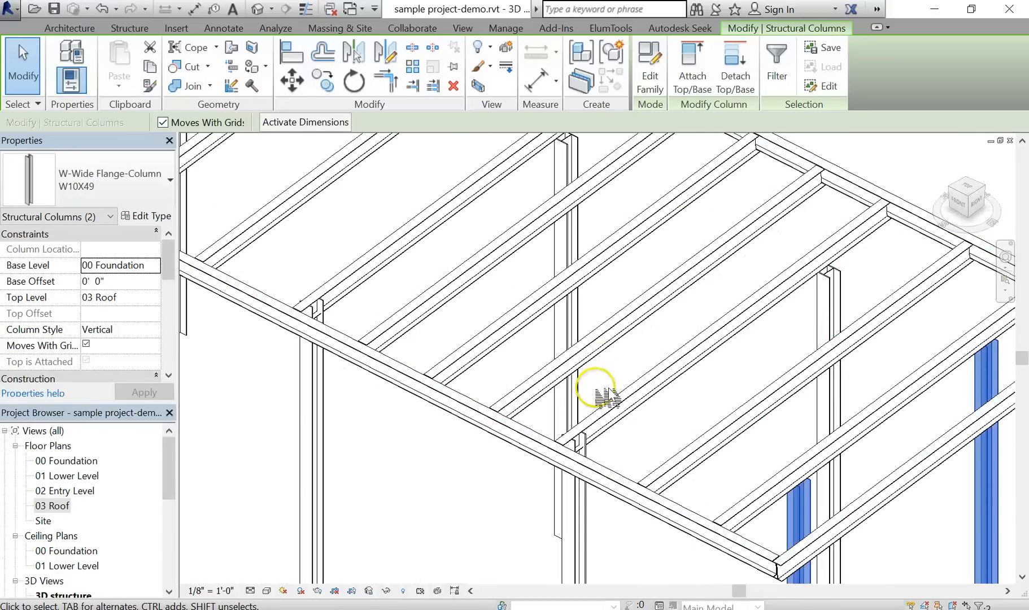
pyautogui.press('Escape')
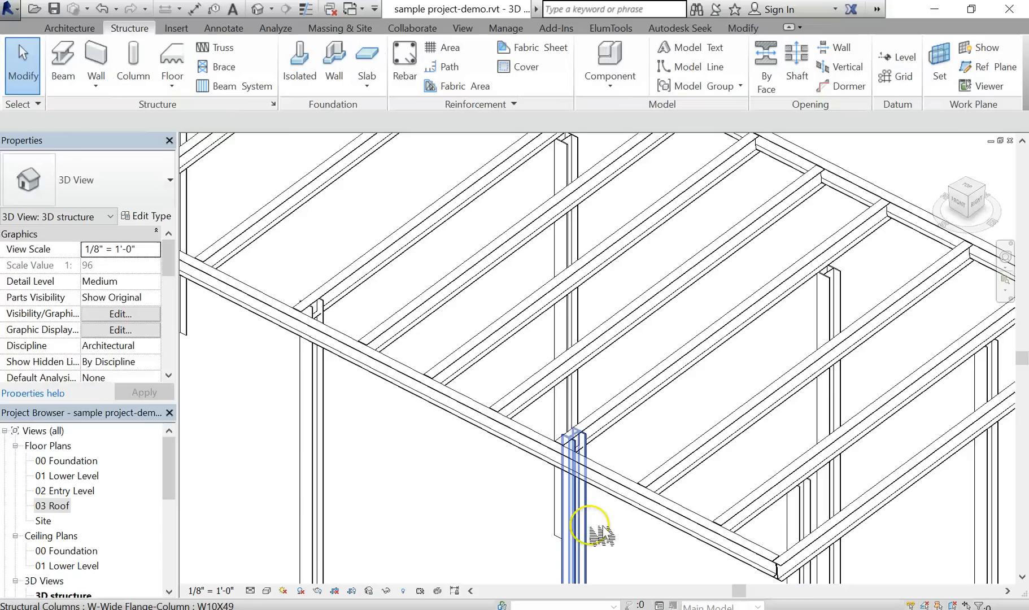
pyautogui.click(585, 523)
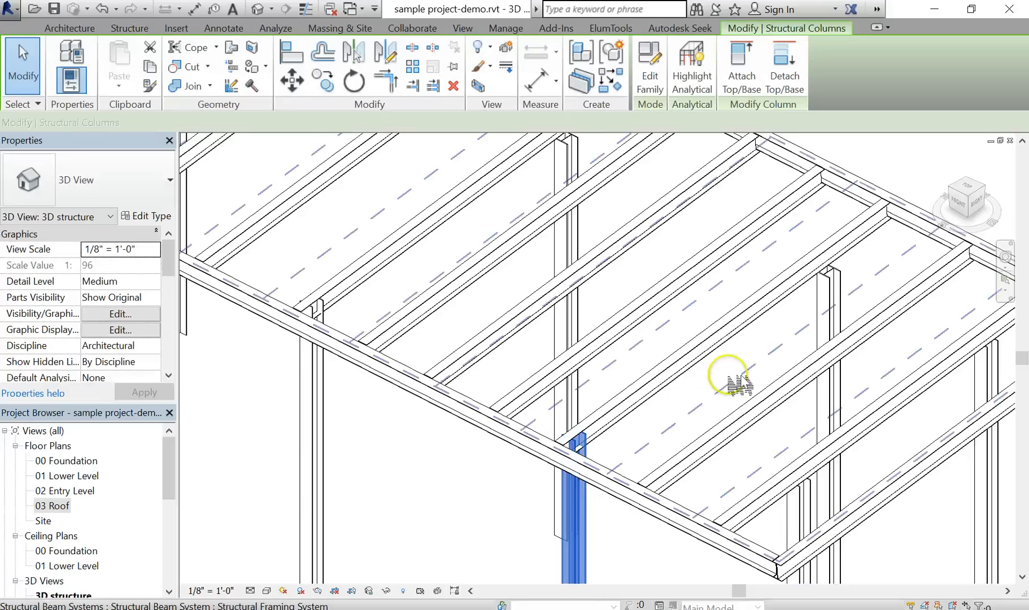
pyautogui.keyDown('ctrl'); pyautogui.click(836, 308); pyautogui.keyUp('ctrl')
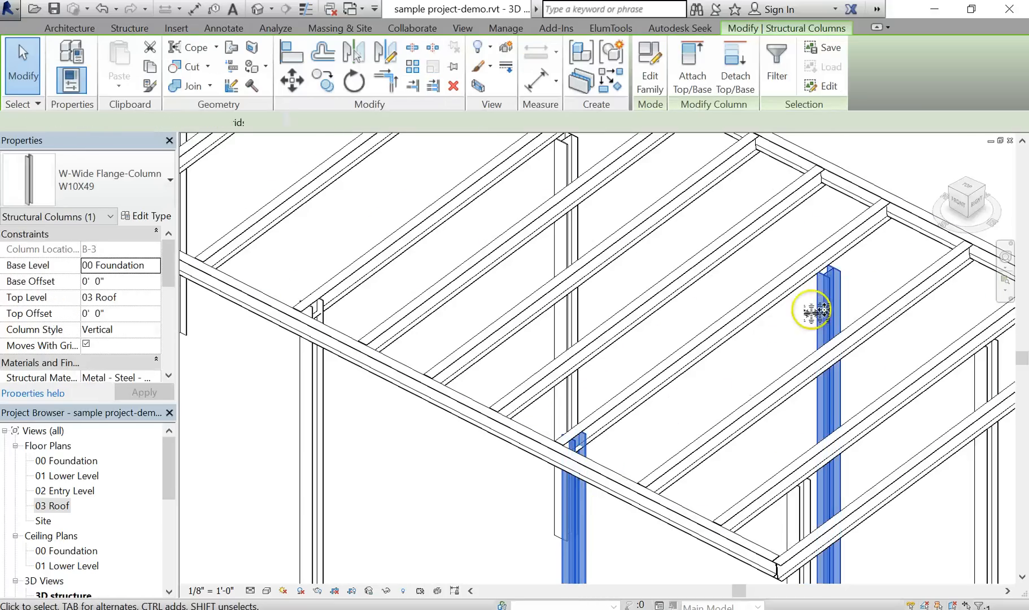
pyautogui.click(693, 59)
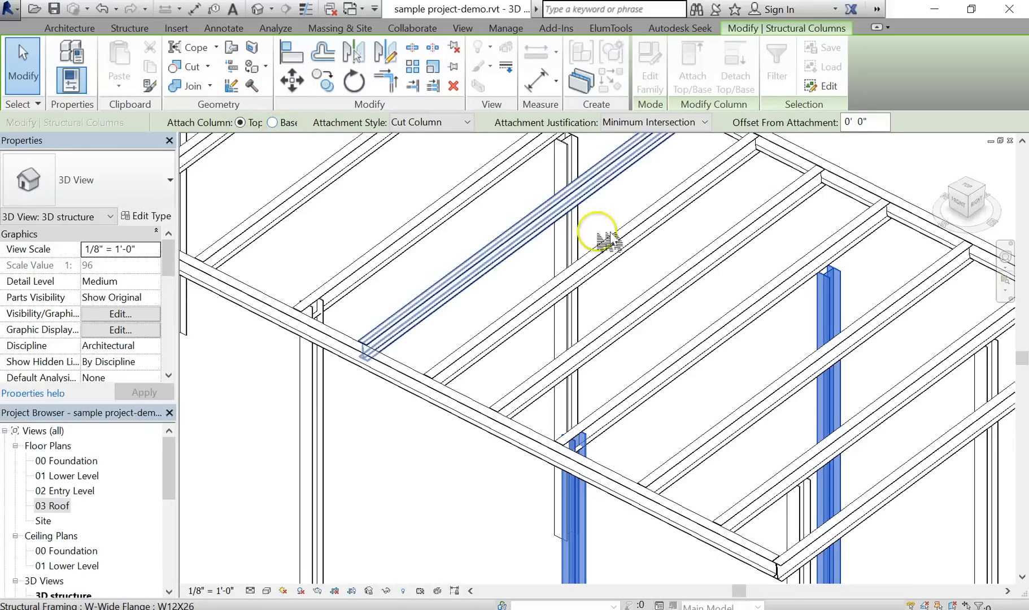
pyautogui.click(723, 333)
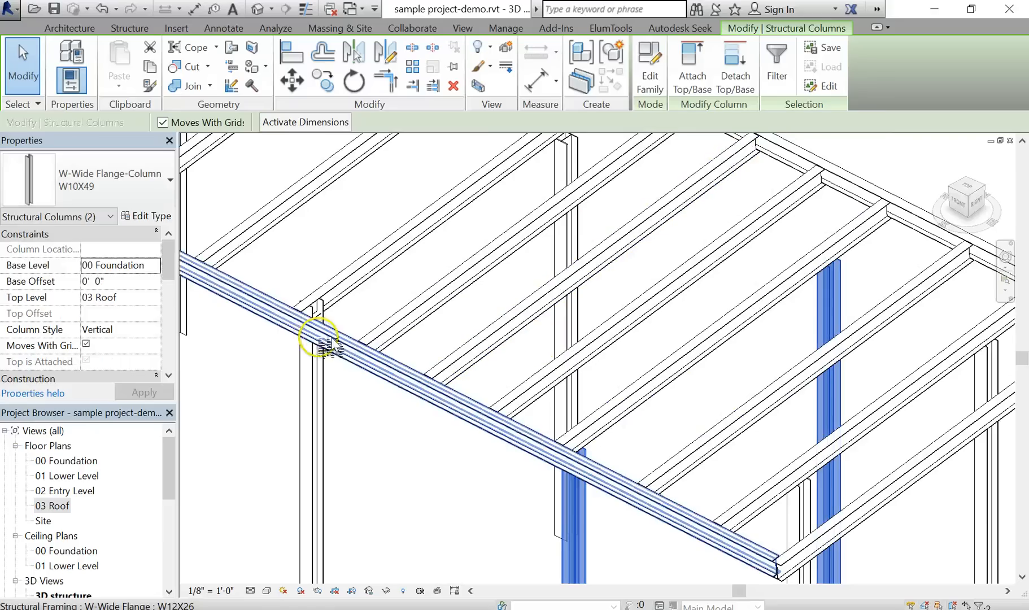
# Step: Attach the tops of the two grid C columns to the sloped roof beam directly above them
pyautogui.scroll(3, 537, 446)
pyautogui.scroll(-1, 438, 292)
pyautogui.moveTo(440, 293); pyautogui.dragTo(611, 417, button='middle')
pyautogui.press('Escape')
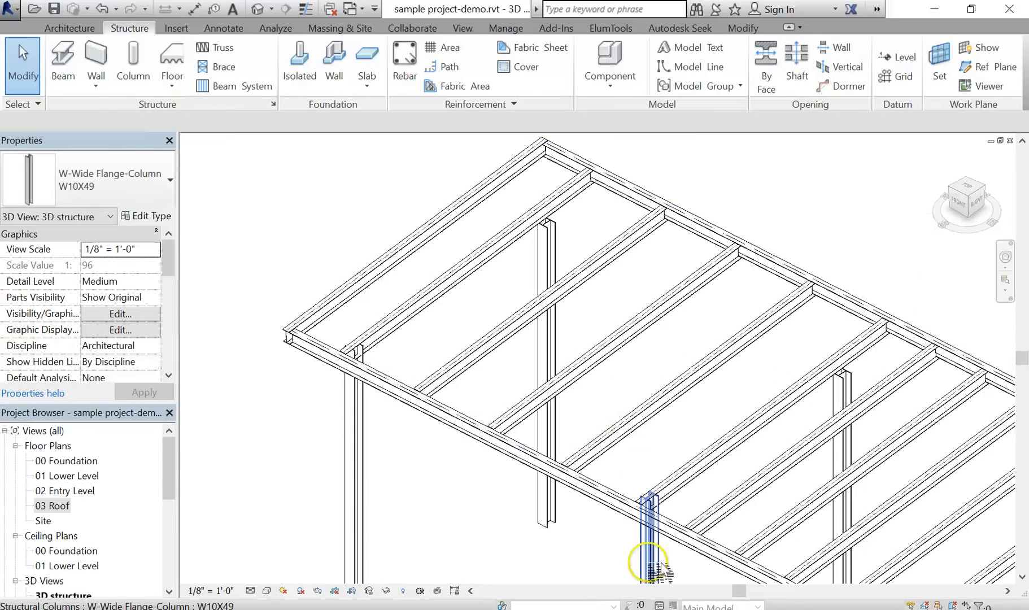
pyautogui.click(648, 563)
pyautogui.click(846, 395)
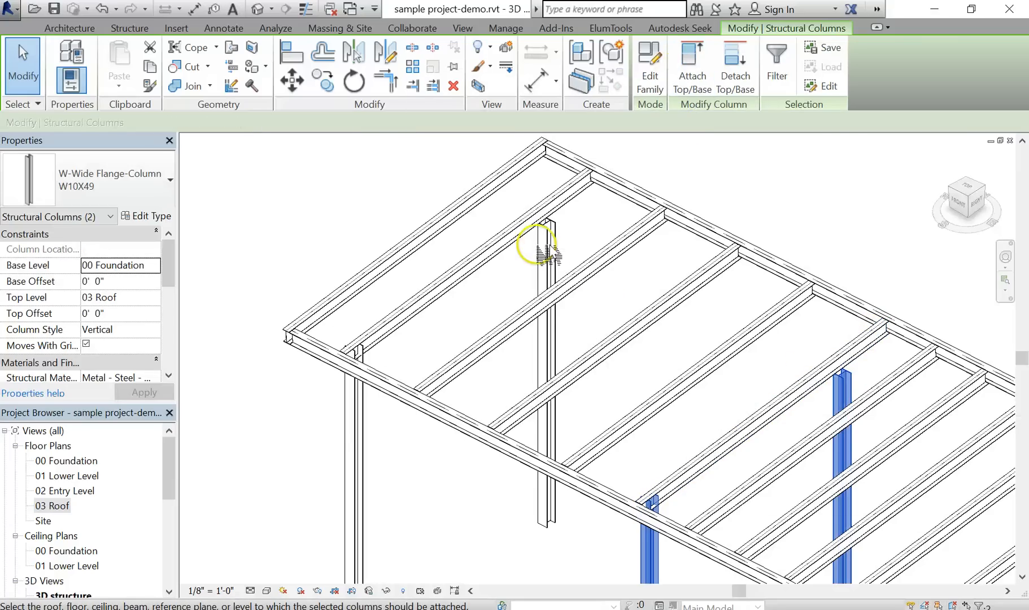
pyautogui.click(759, 409)
# Step: Attach the tops of the two grid D columns to the sloped roof beam above them
pyautogui.moveTo(695, 385); pyautogui.dragTo(786, 421, button='middle')
pyautogui.click(452, 445)
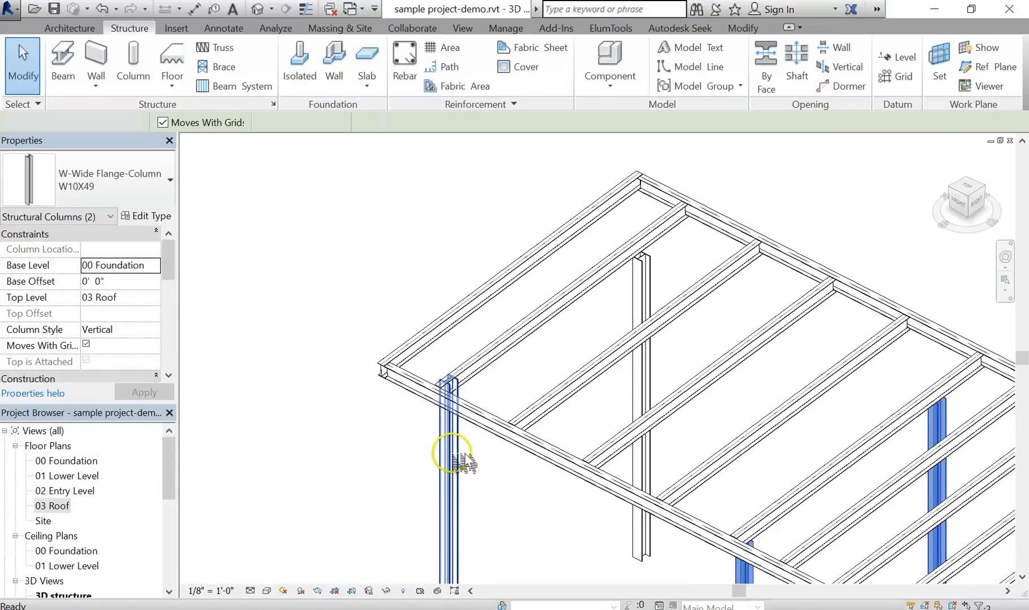
pyautogui.click(463, 476)
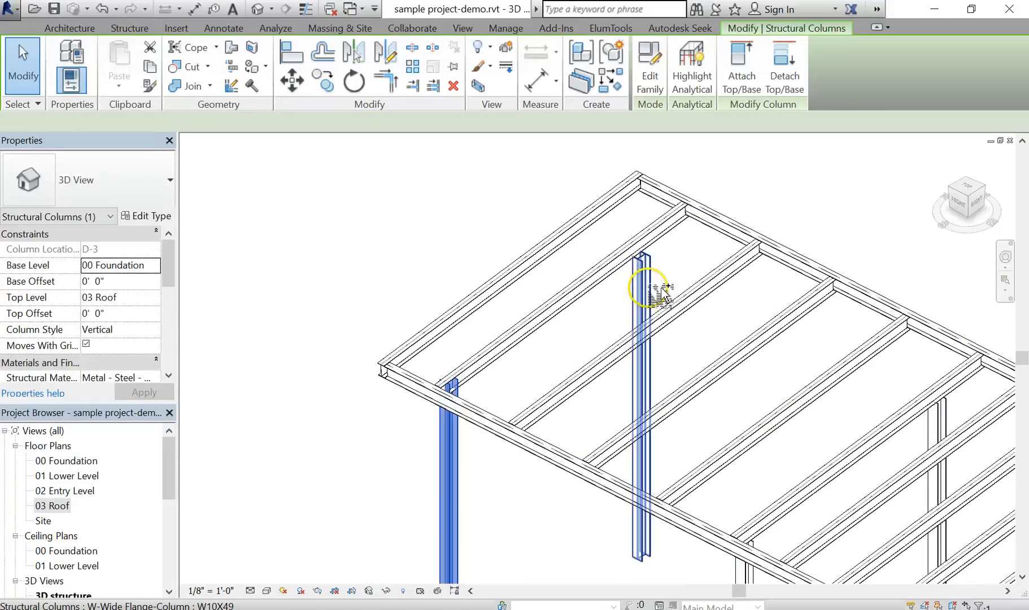
pyautogui.keyDown('ctrl'); pyautogui.click(661, 291); pyautogui.keyUp('ctrl')
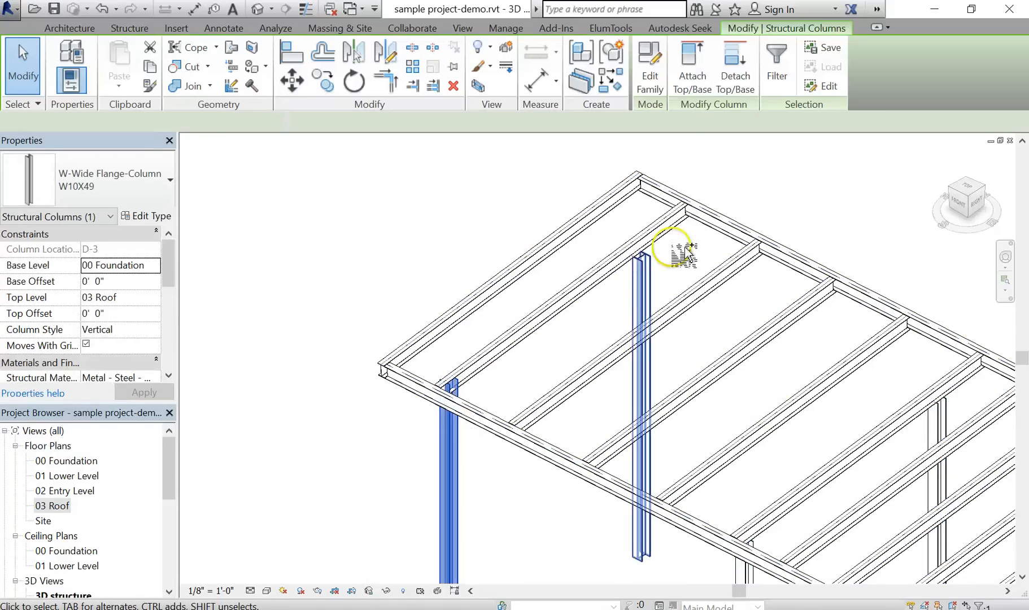
pyautogui.click(698, 61)
pyautogui.click(601, 362)
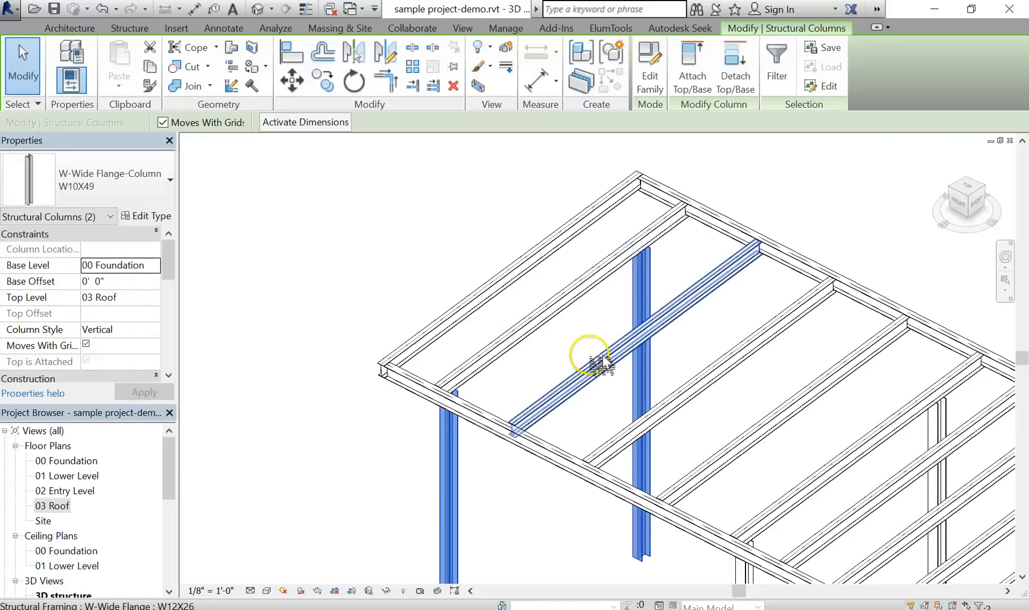
pyautogui.scroll(-1, 591, 355)
pyautogui.press('Escape')
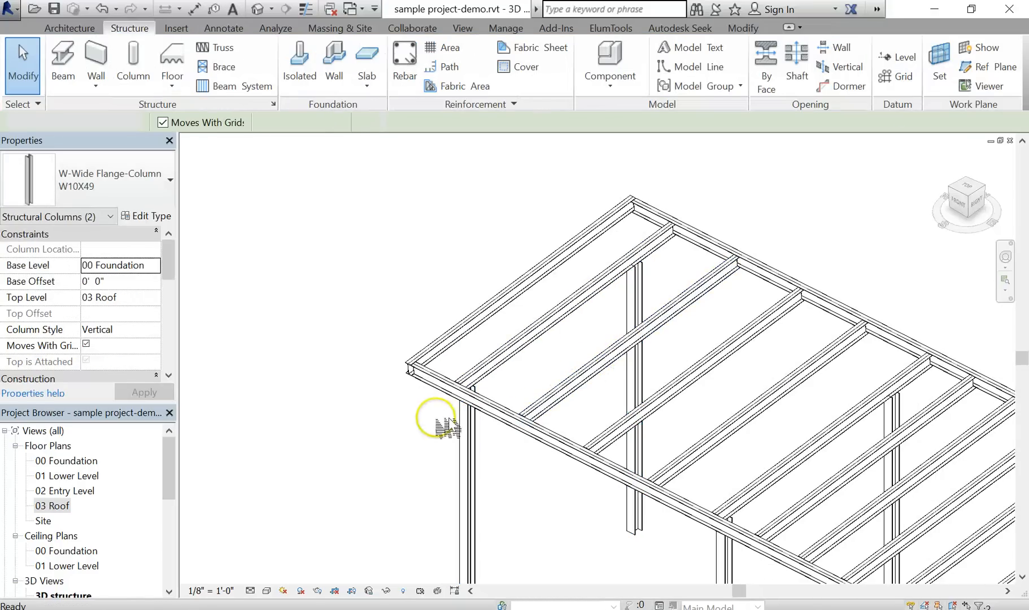
# Step: Examine the column tops and the spacing of the roof beams across the whole 3D structure
pyautogui.scroll(-1, 435, 417)
pyautogui.moveTo(397, 394); pyautogui.dragTo(285, 316, button='middle')
pyautogui.moveTo(655, 444); pyautogui.dragTo(624, 416, button='middle')
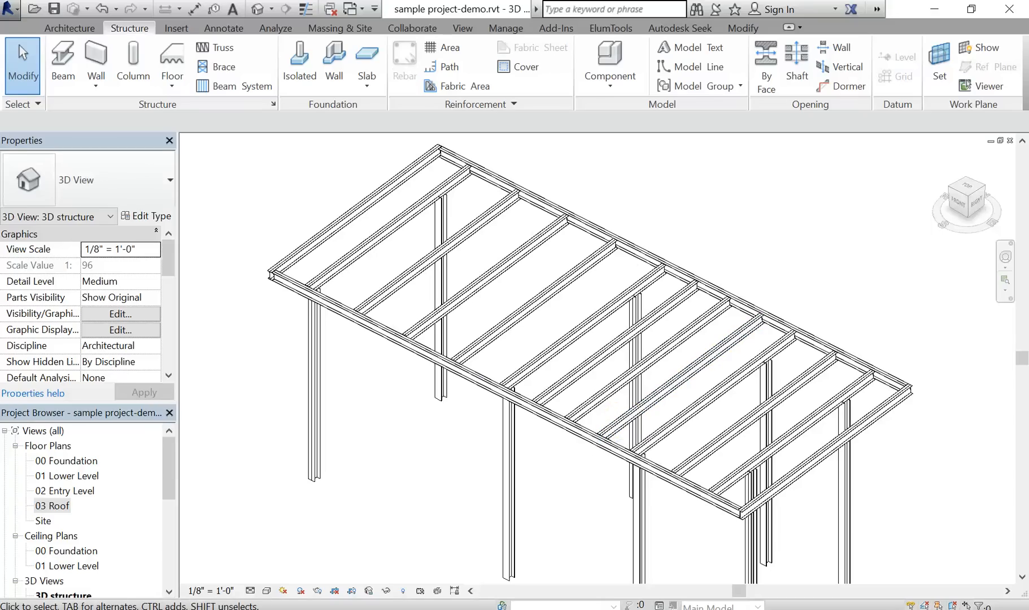
pyautogui.rightClick(568, 609)
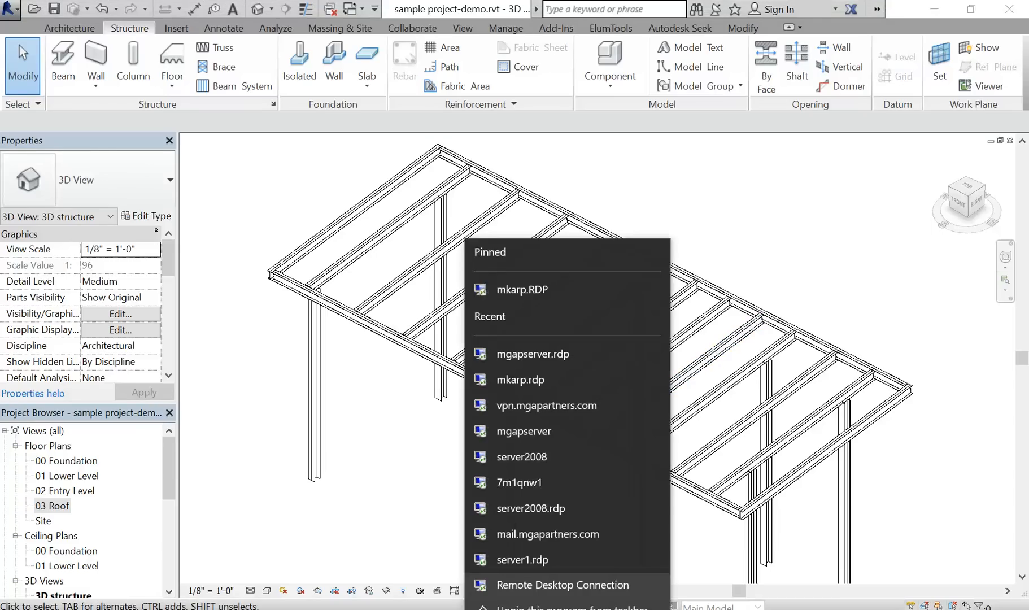
pyautogui.click(383, 521)
pyautogui.keyDown('shift'); pyautogui.moveTo(499, 485); pyautogui.dragTo(533, 437, button='middle'); pyautogui.keyUp('shift')
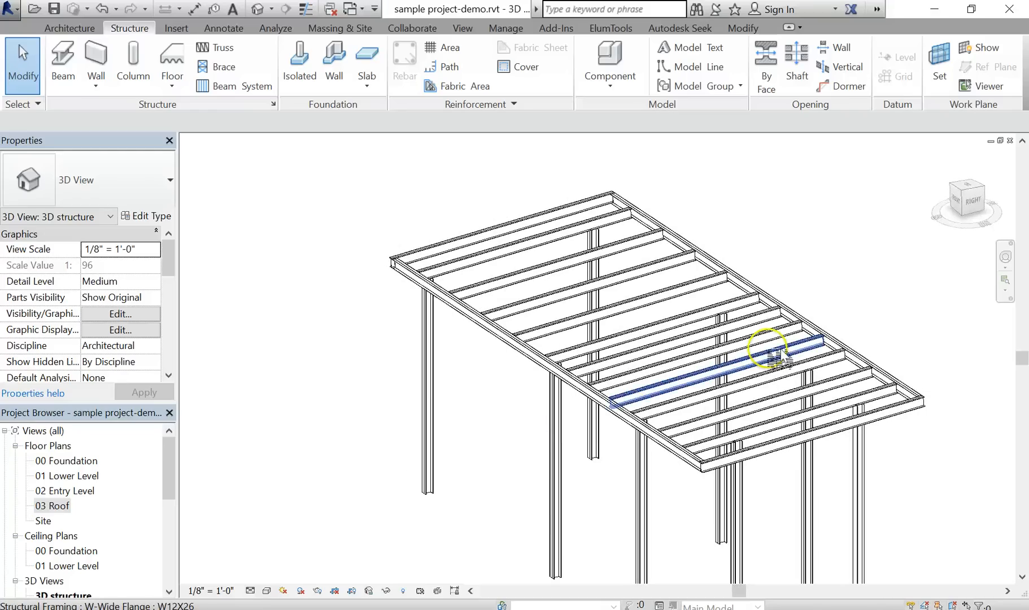
pyautogui.scroll(3, 813, 323)
pyautogui.scroll(3, 811, 347)
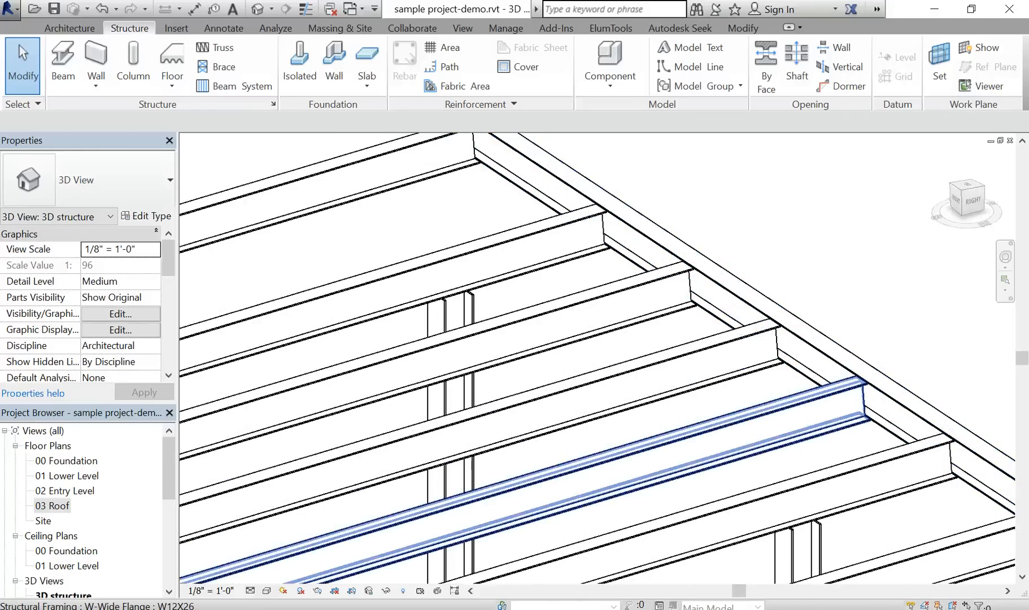
# Step: Set the visual style of the 3D structure view to Shaded
pyautogui.click(267, 590)
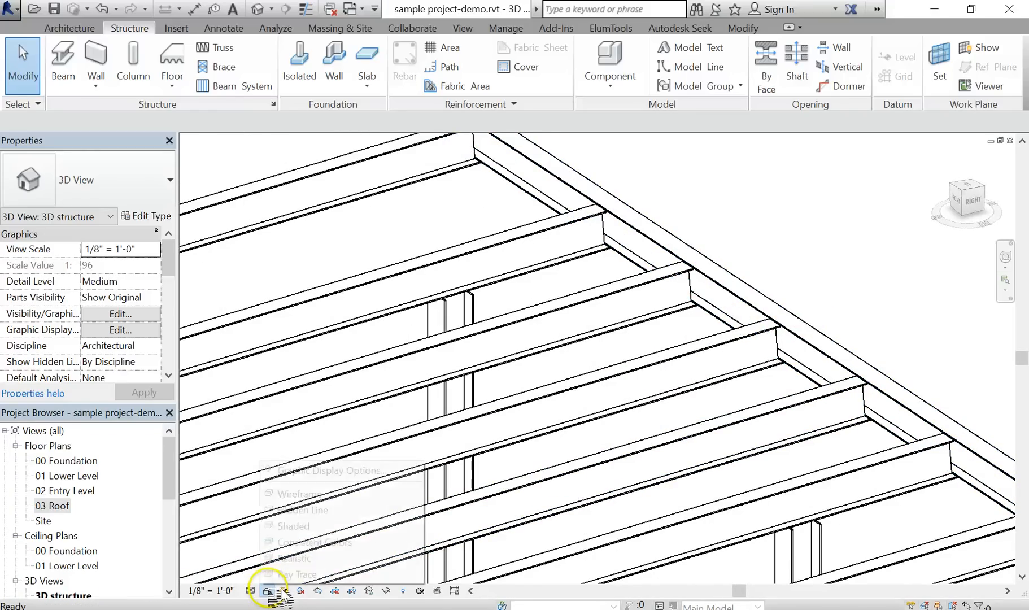
pyautogui.click(326, 527)
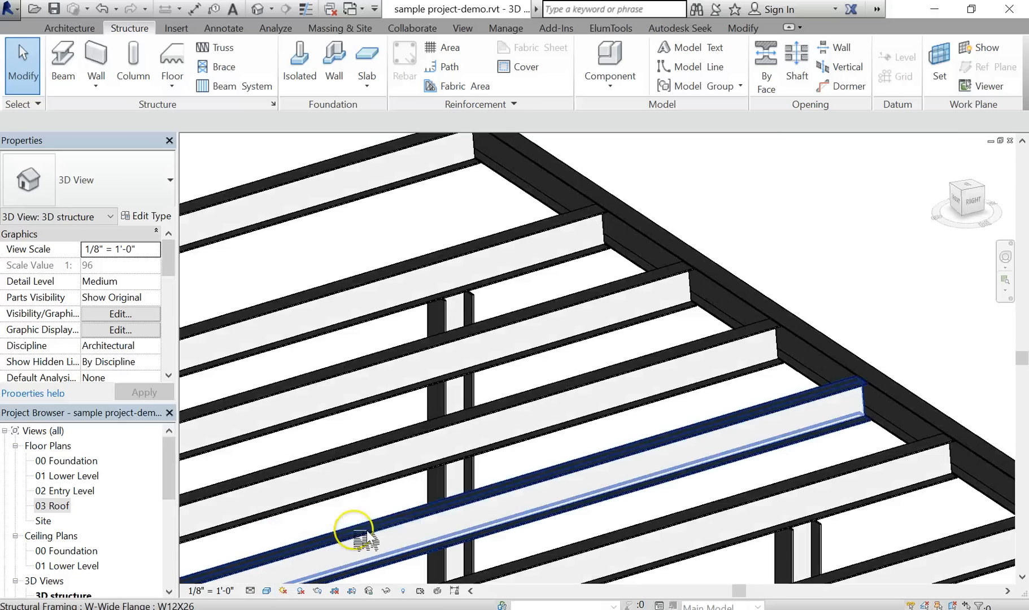
pyautogui.scroll(-3, 873, 237)
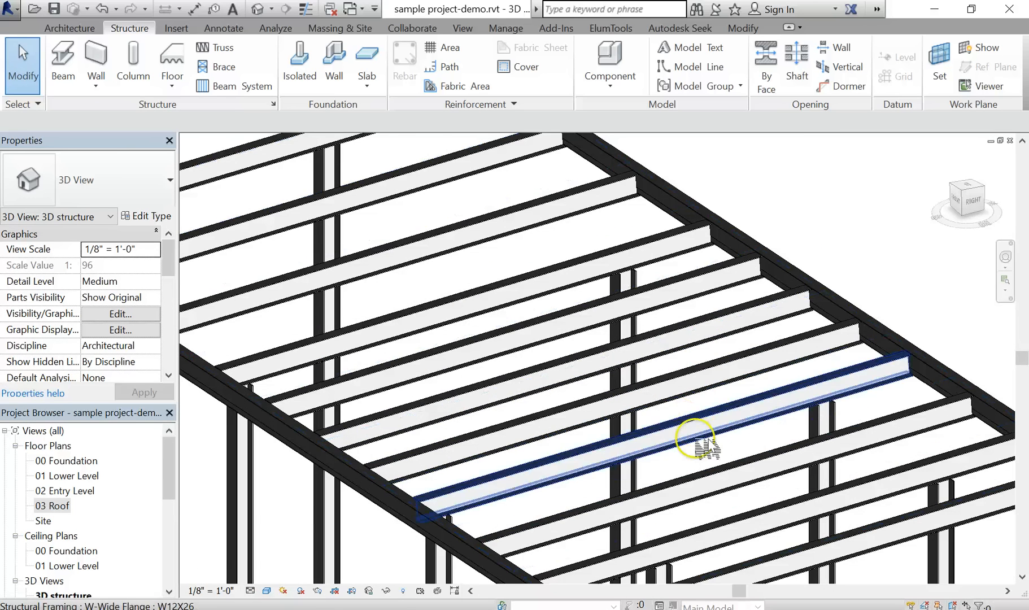
# Step: Examine from the back side how the W12X26 roof beams end against the sloped edge beam
pyautogui.keyDown('shift'); pyautogui.moveTo(444, 551); pyautogui.dragTo(432, 545, button='middle'); pyautogui.keyUp('shift')
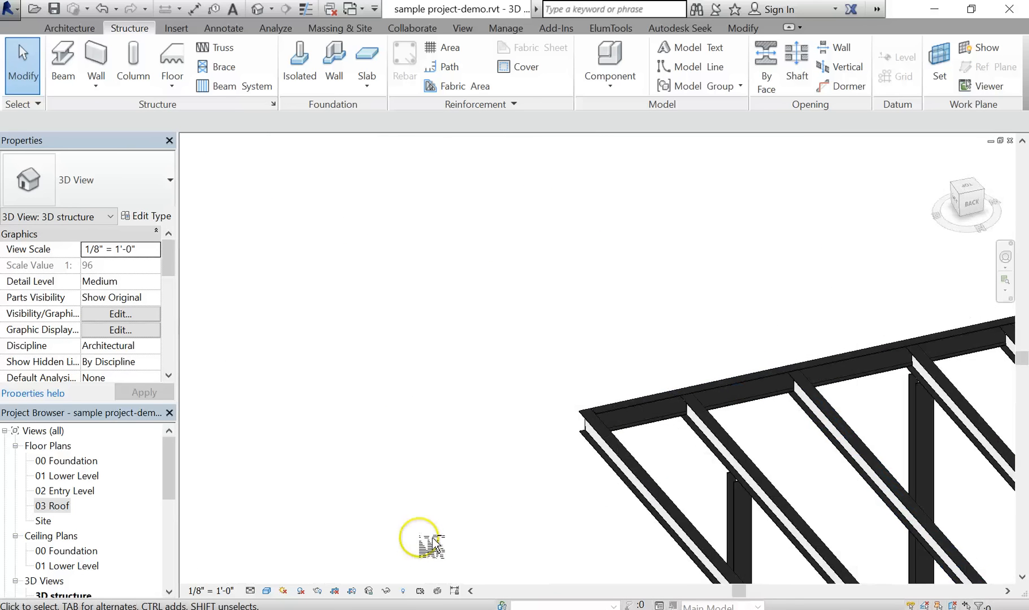
pyautogui.moveTo(838, 423); pyautogui.dragTo(811, 430, button='middle')
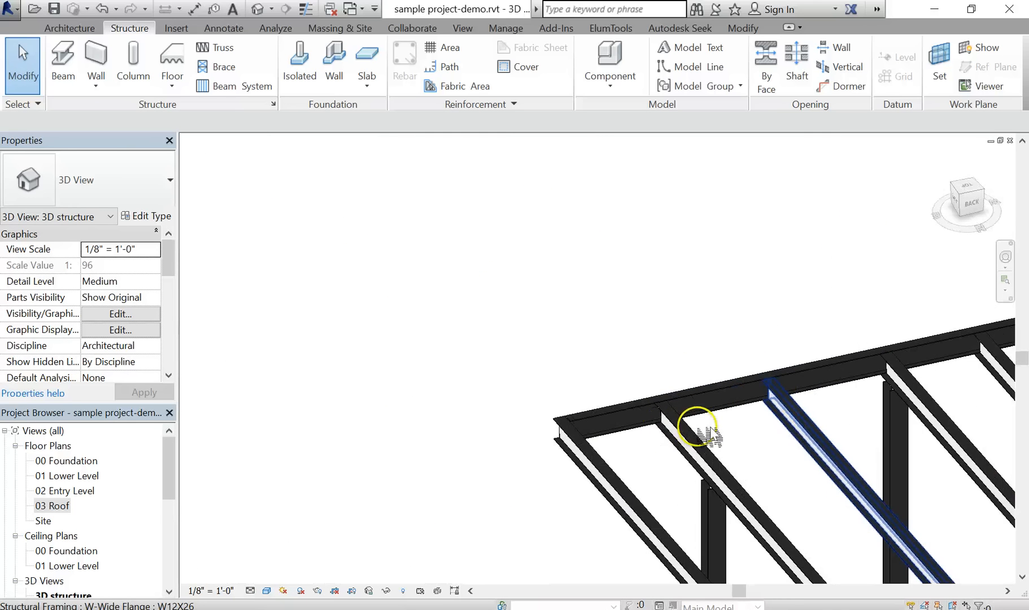
pyautogui.scroll(4, 710, 436)
pyautogui.keyDown('shift'); pyautogui.moveTo(744, 433); pyautogui.dragTo(828, 426, button='middle'); pyautogui.keyUp('shift')
pyautogui.scroll(-1, 712, 455)
pyautogui.moveTo(710, 471); pyautogui.dragTo(845, 394, button='middle')
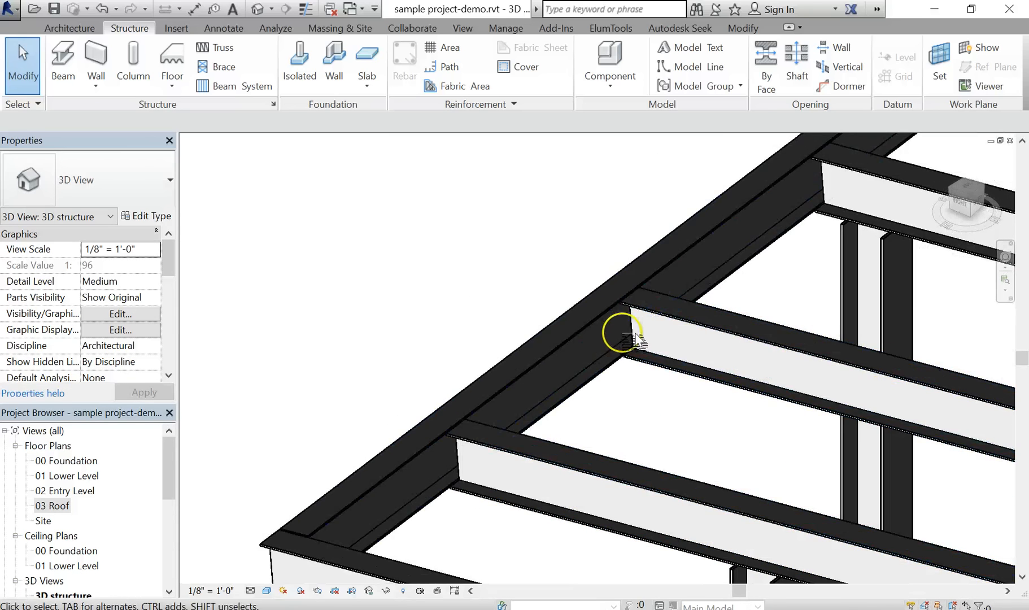
pyautogui.scroll(3, 639, 337)
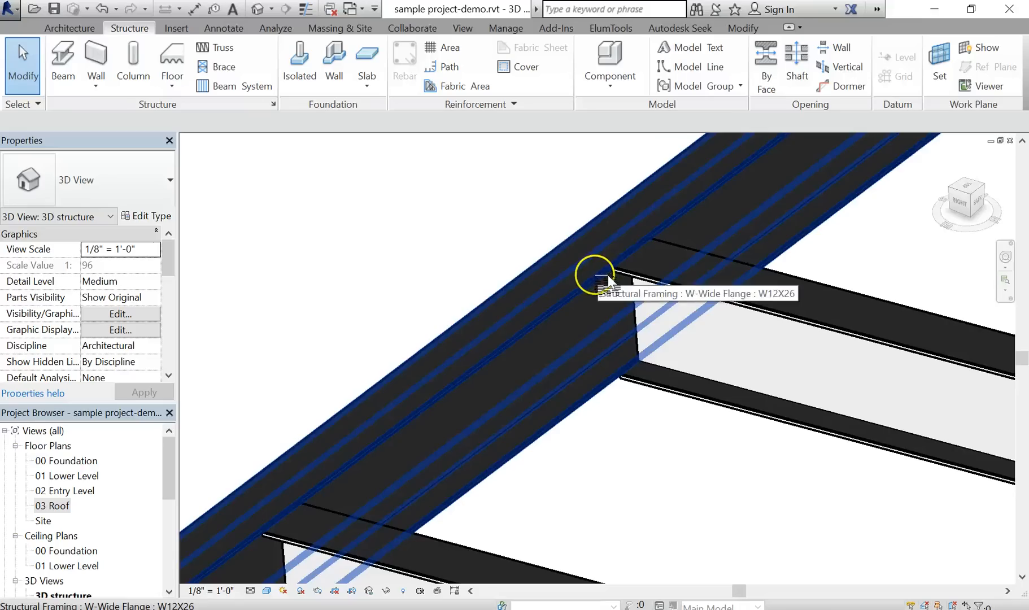
pyautogui.scroll(-1, 664, 500)
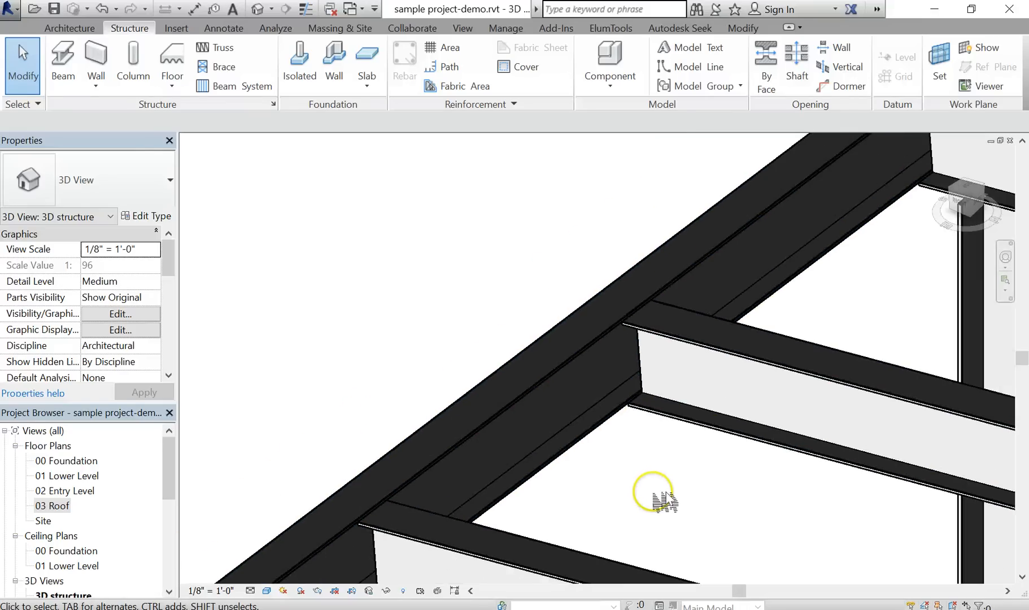
pyautogui.scroll(-2, 671, 477)
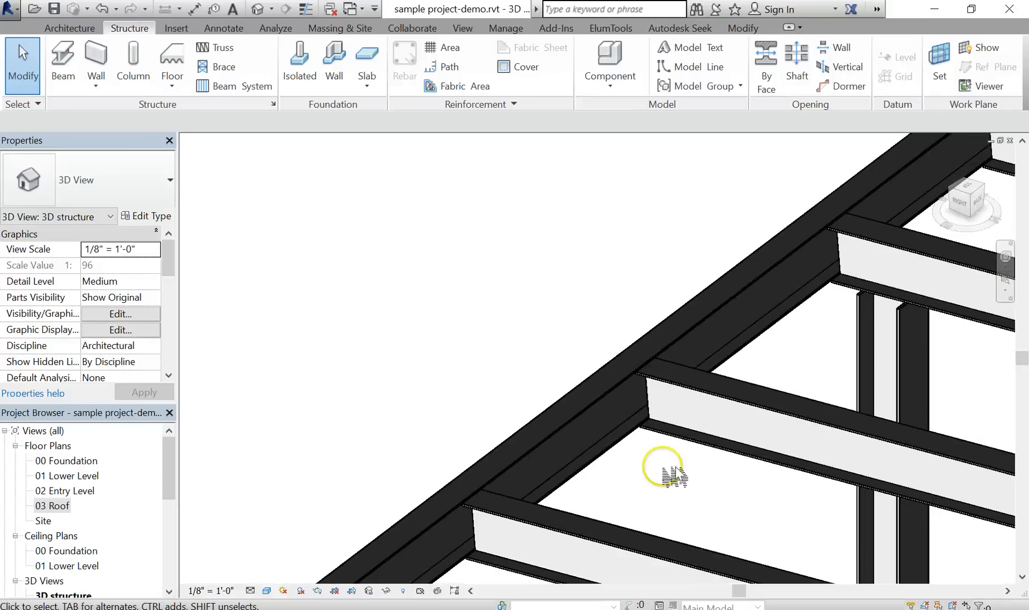
pyautogui.click(700, 446)
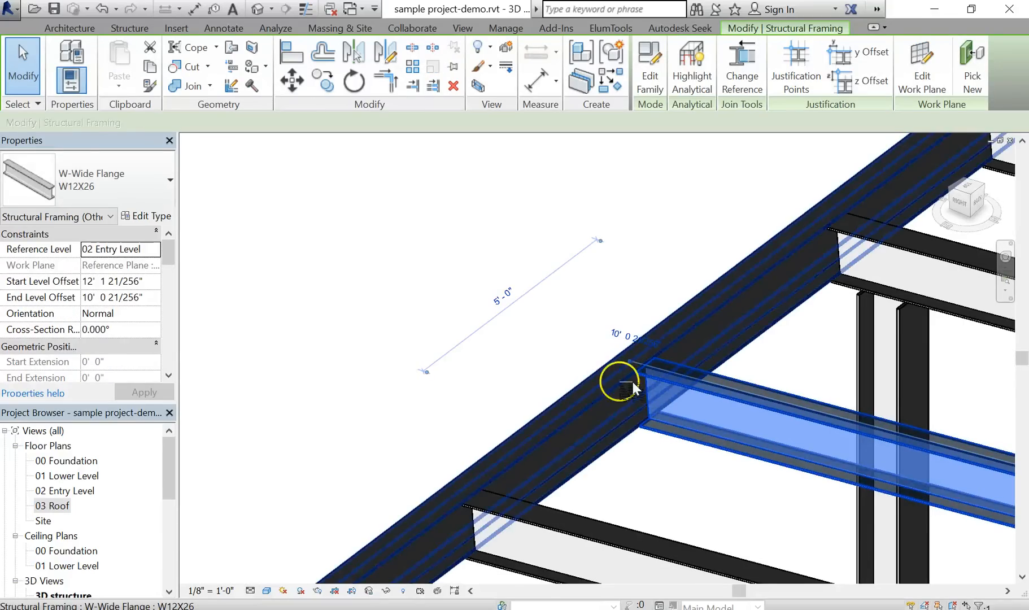
pyautogui.click(653, 462)
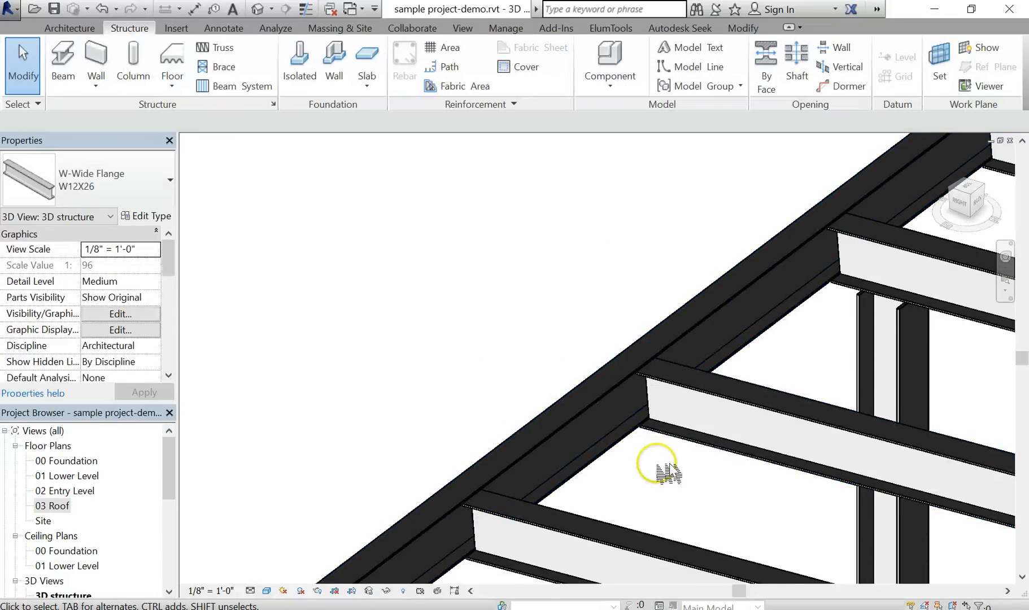
pyautogui.moveTo(656, 462); pyautogui.dragTo(621, 376, button='middle')
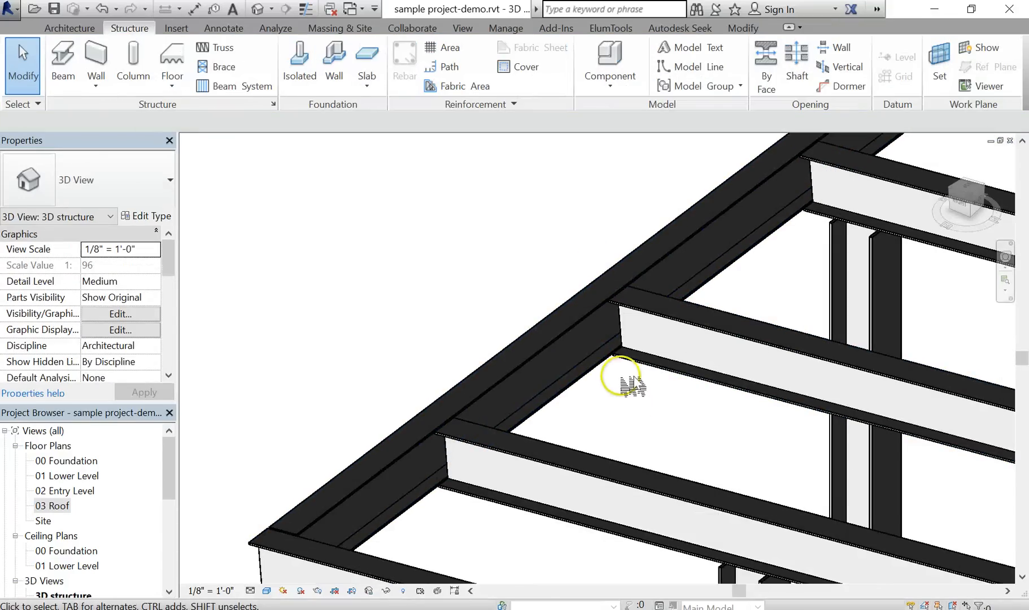
# Step: Set the 3D view's visual style to Hidden Line and view the beam-to-beam joint up close
pyautogui.click(267, 591)
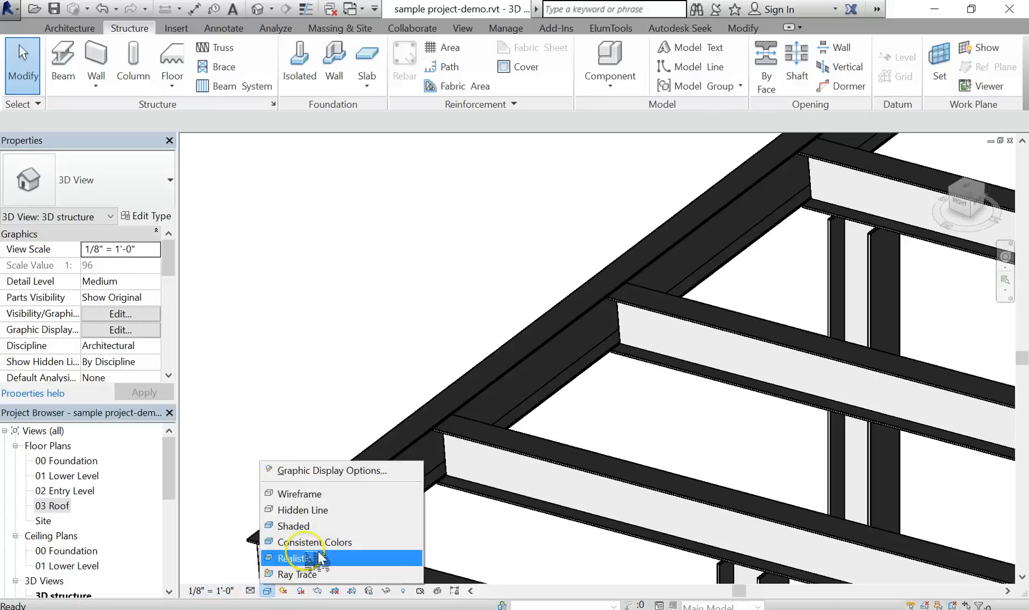
pyautogui.click(337, 510)
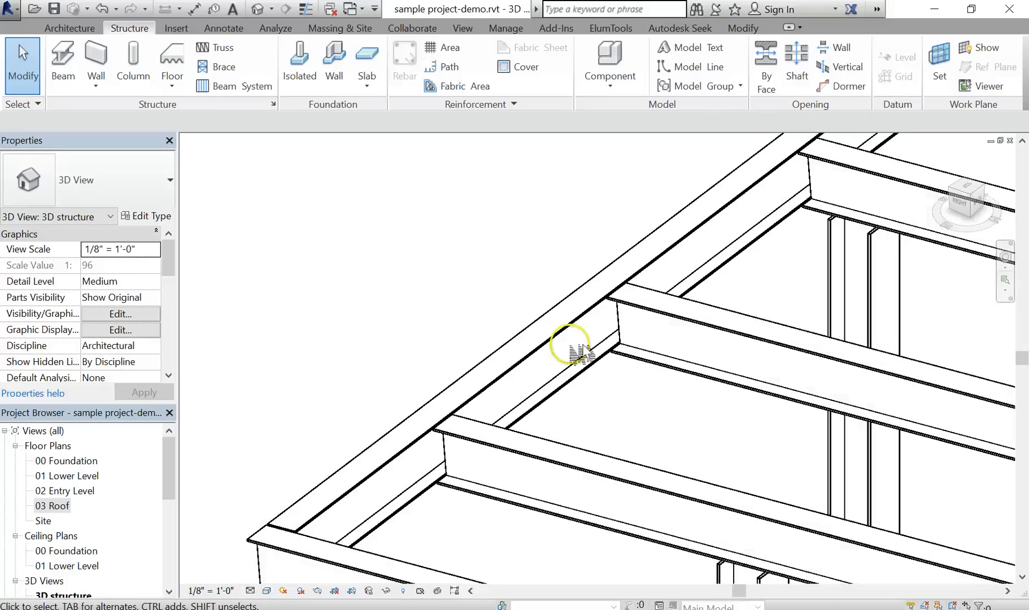
pyautogui.scroll(2, 633, 340)
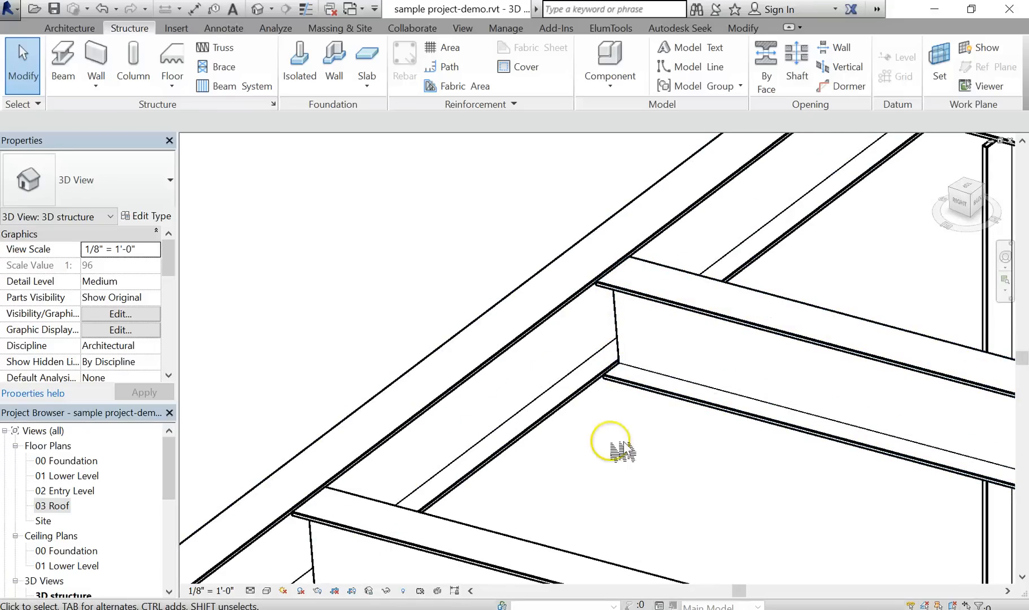
pyautogui.scroll(-4, 630, 444)
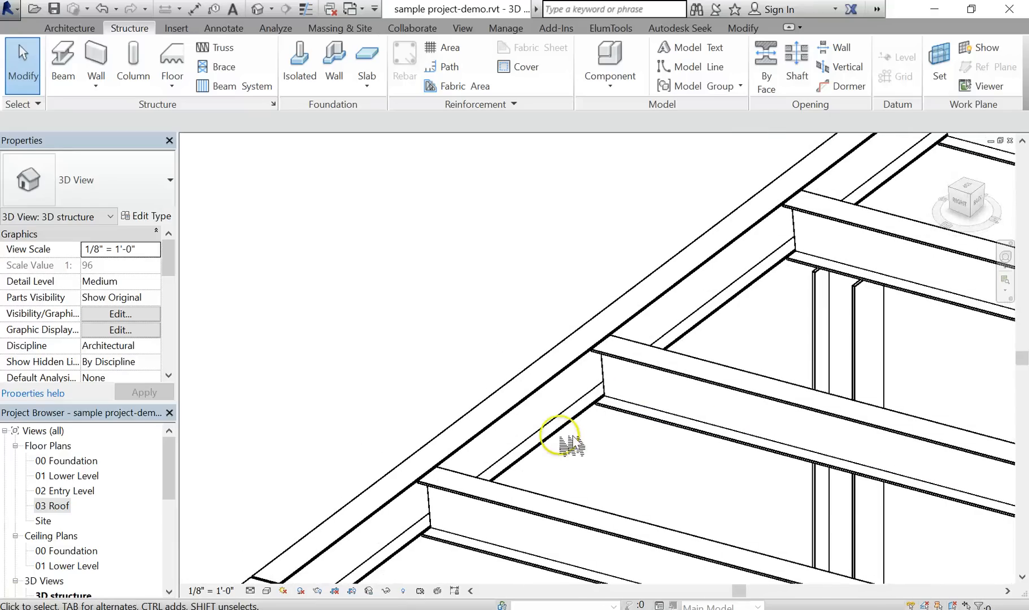
# Step: Stretch the end of the second interior W12X26 beam from the corner so that it passes through the edge beam
pyautogui.click(712, 378)
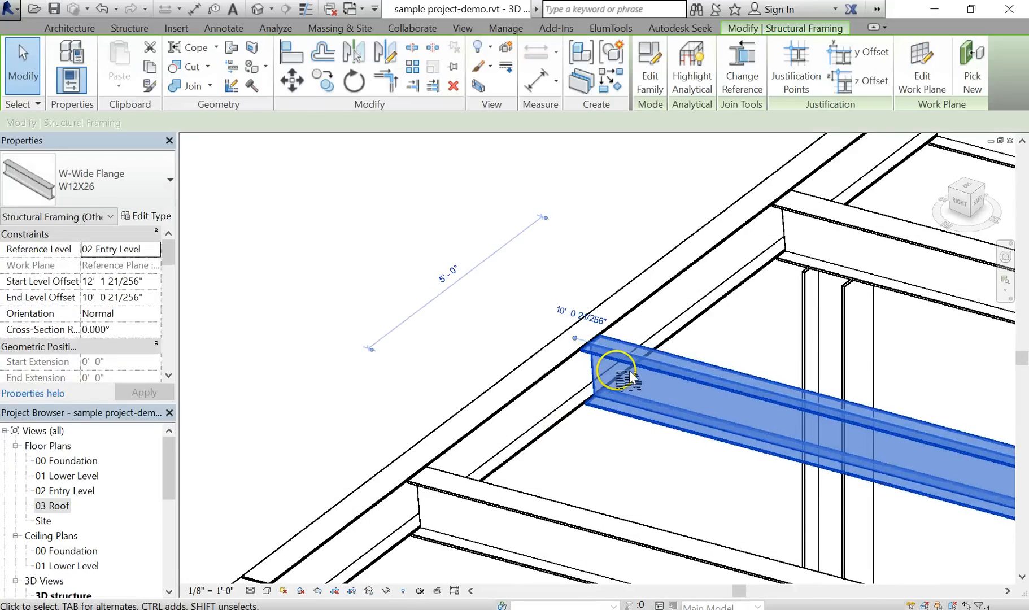
pyautogui.scroll(1, 590, 353)
pyautogui.moveTo(568, 336); pyautogui.dragTo(490, 306)
pyautogui.click(467, 336)
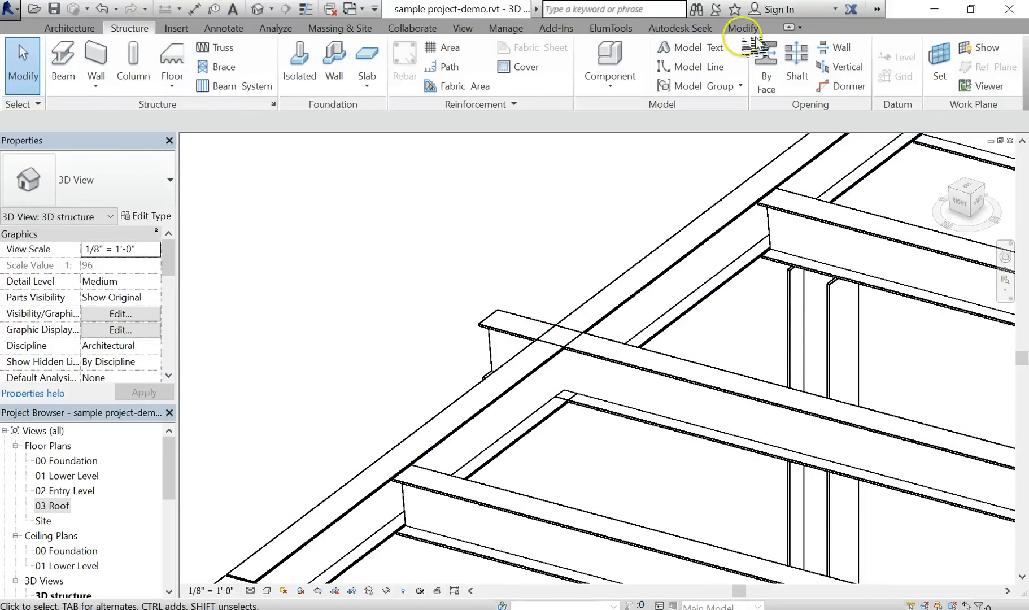
# Step: Cope the stretched W12X26 beam against the edge beam it crosses, and inspect the notched beam end
pyautogui.click(742, 28)
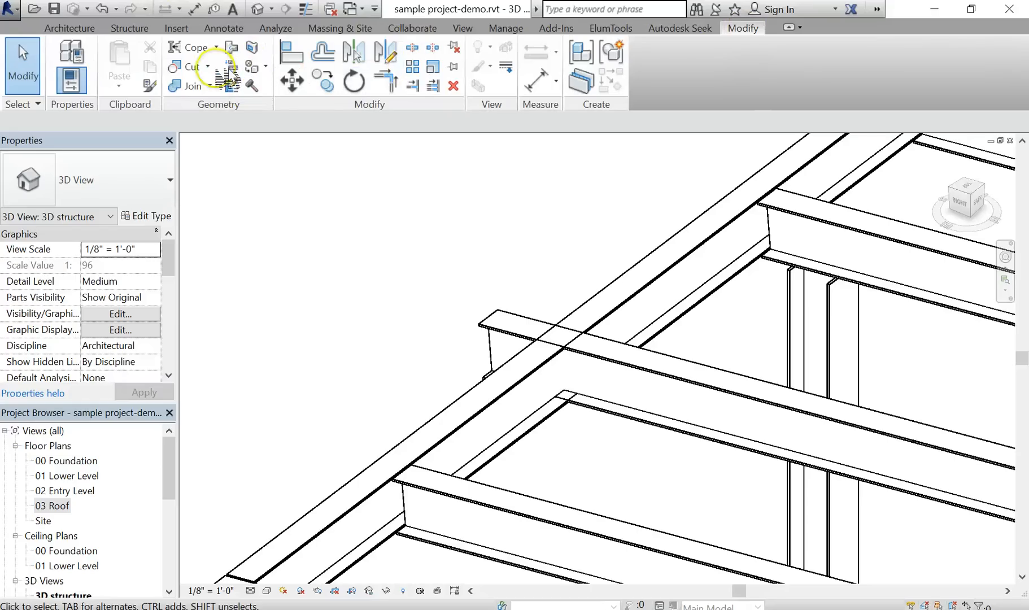
pyautogui.click(194, 46)
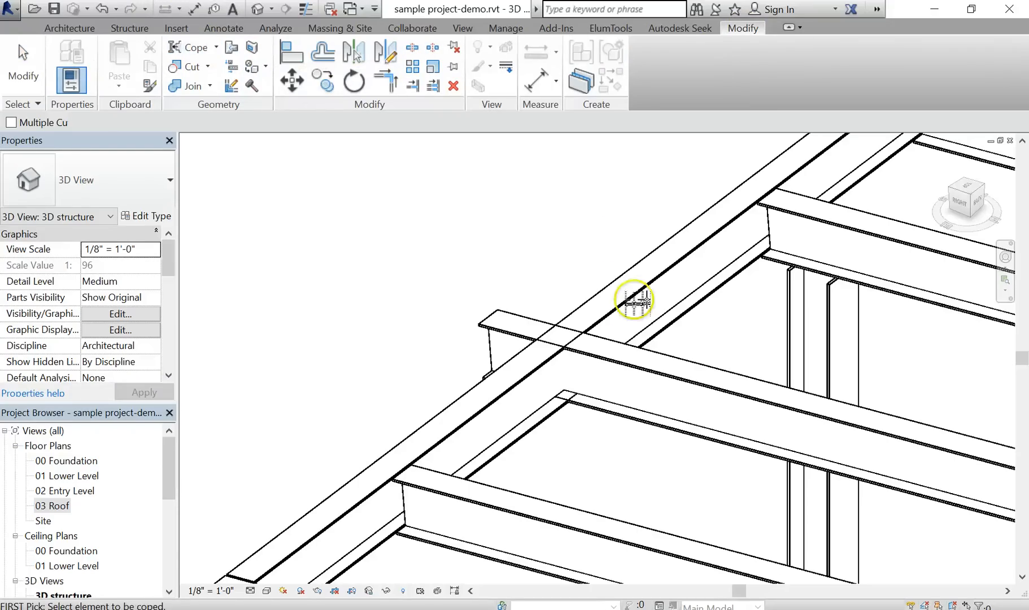
pyautogui.click(637, 431)
pyautogui.click(609, 359)
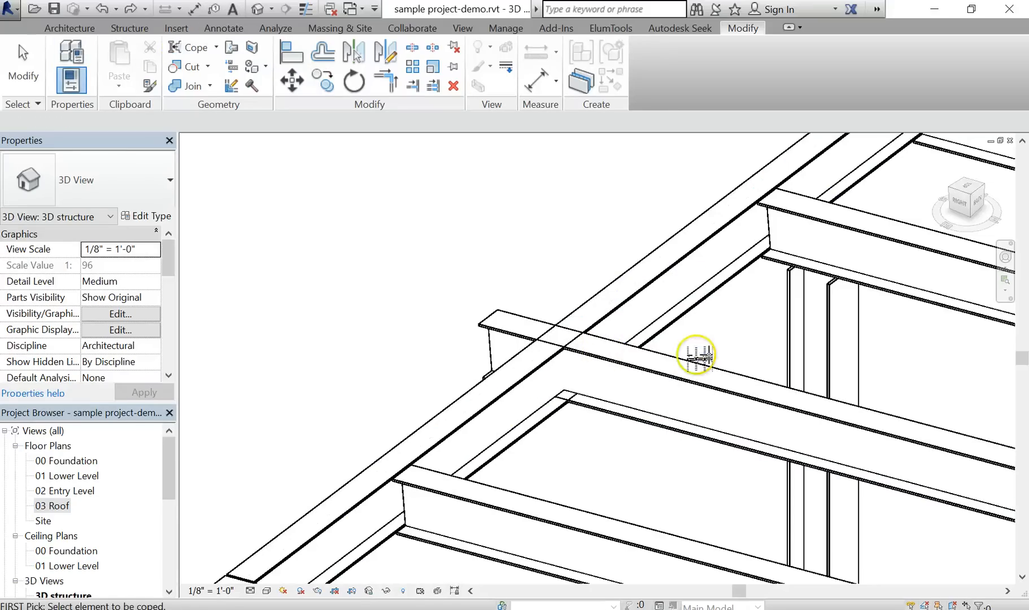
pyautogui.click(698, 377)
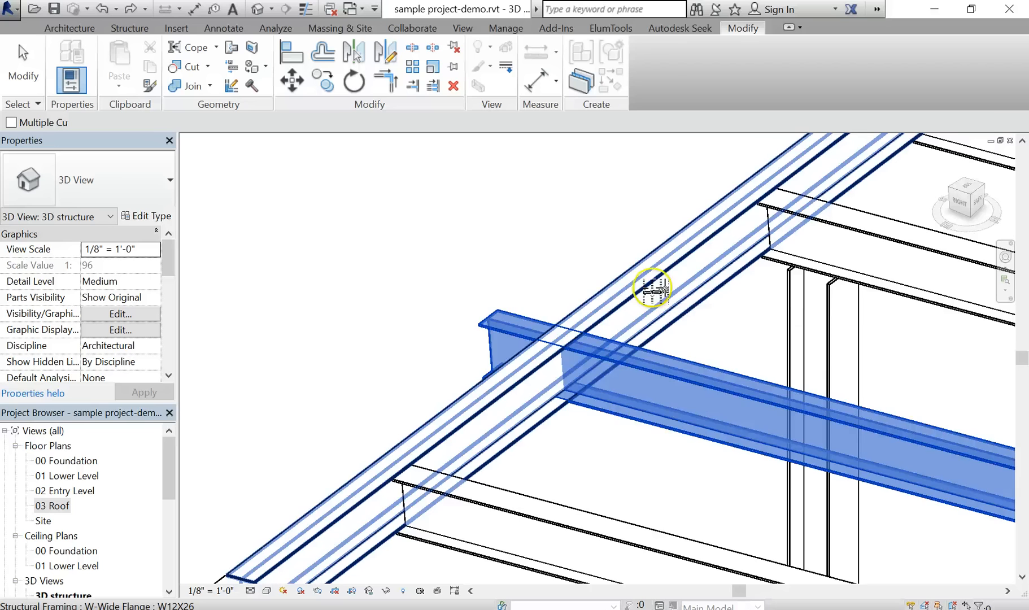
pyautogui.click(655, 291)
pyautogui.keyDown('shift'); pyautogui.moveTo(646, 418); pyautogui.dragTo(659, 362, button='middle'); pyautogui.keyUp('shift')
pyautogui.scroll(3, 542, 499)
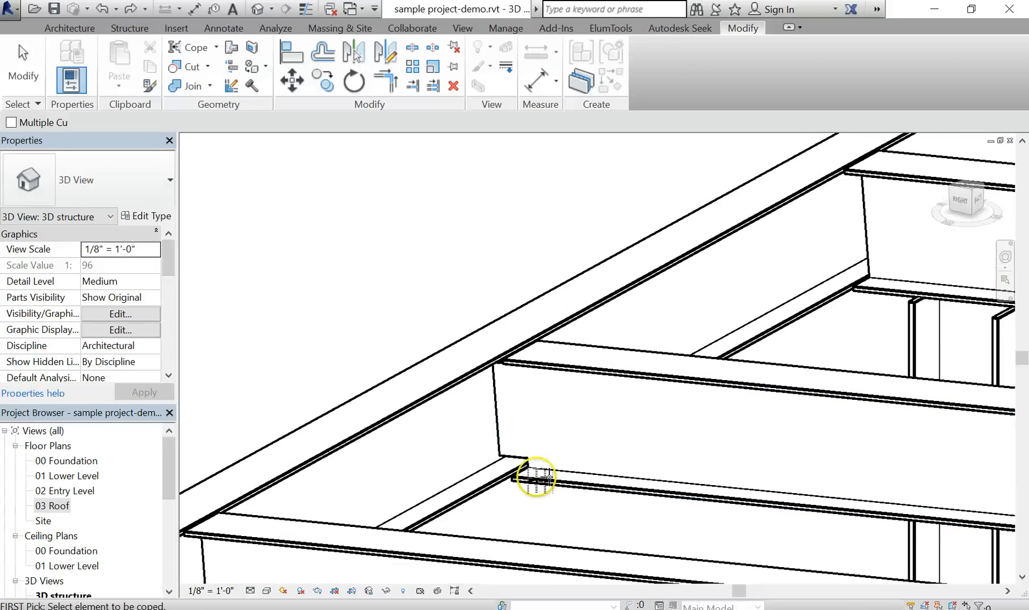
pyautogui.scroll(3, 537, 477)
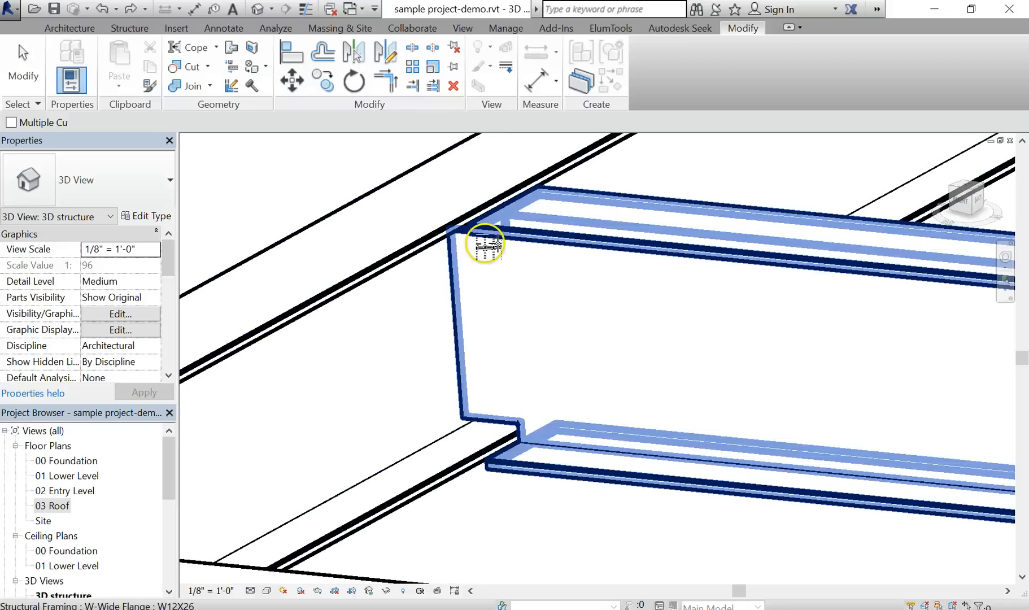
pyautogui.scroll(-5, 548, 336)
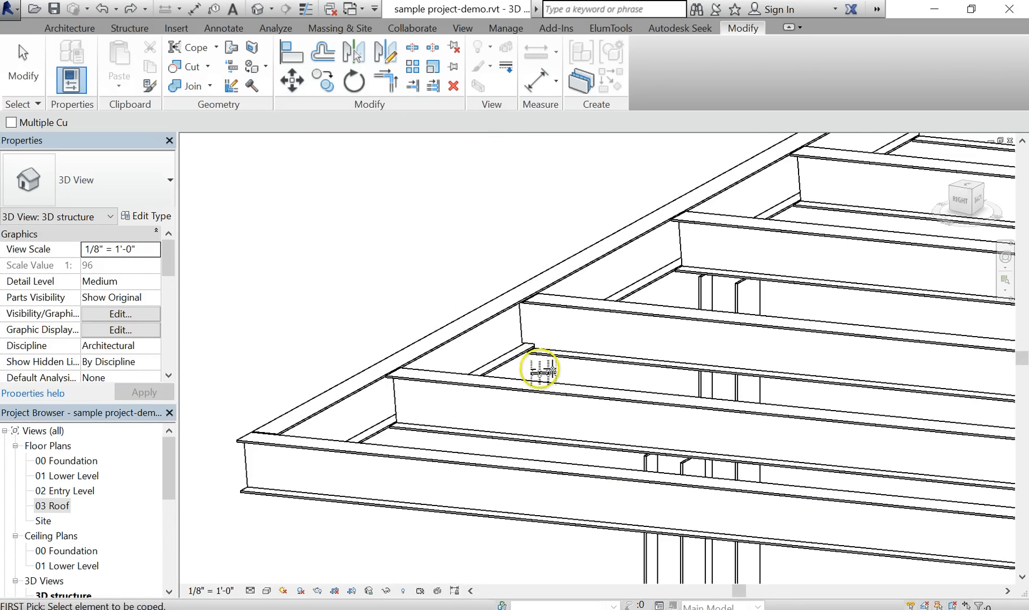
pyautogui.keyDown('shift'); pyautogui.moveTo(557, 372); pyautogui.dragTo(562, 478, button='middle'); pyautogui.keyUp('shift')
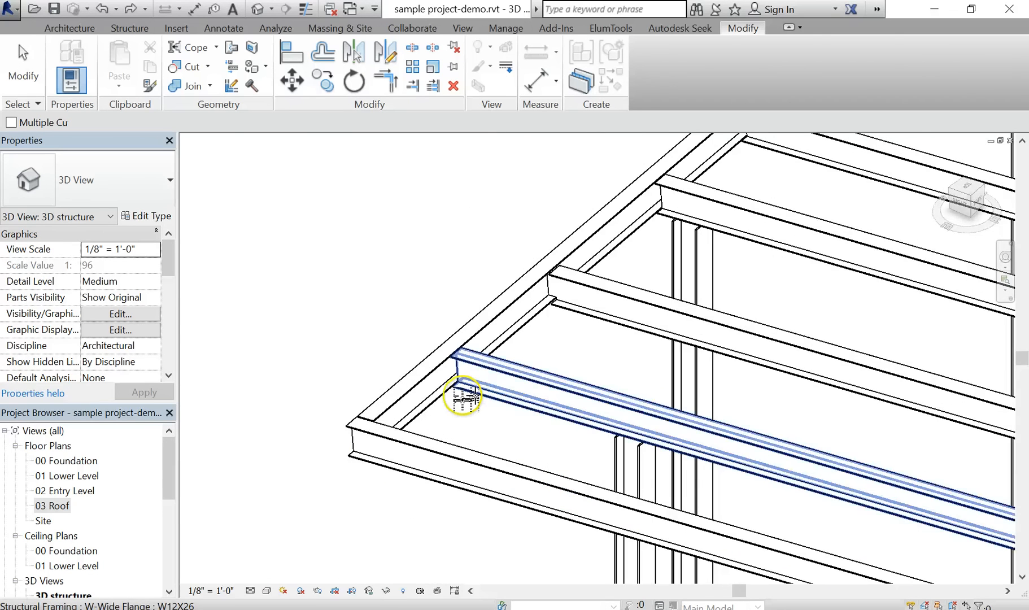
# Step: Cope the first interior W12X26 beam from the corner against the sloped edge beam
pyautogui.scroll(5, 459, 395)
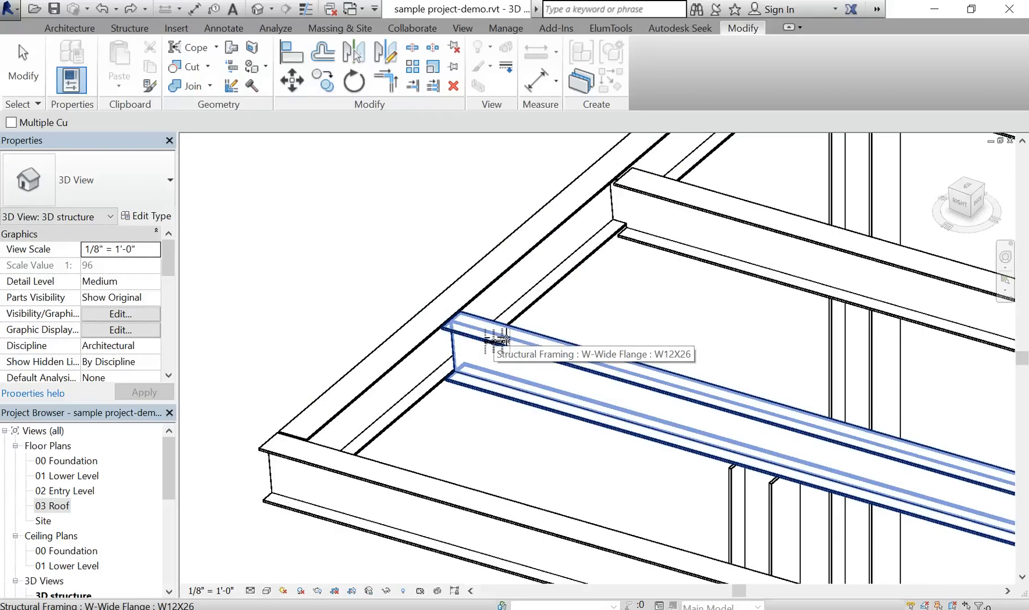
pyautogui.moveTo(495, 336); pyautogui.dragTo(468, 325, button='middle')
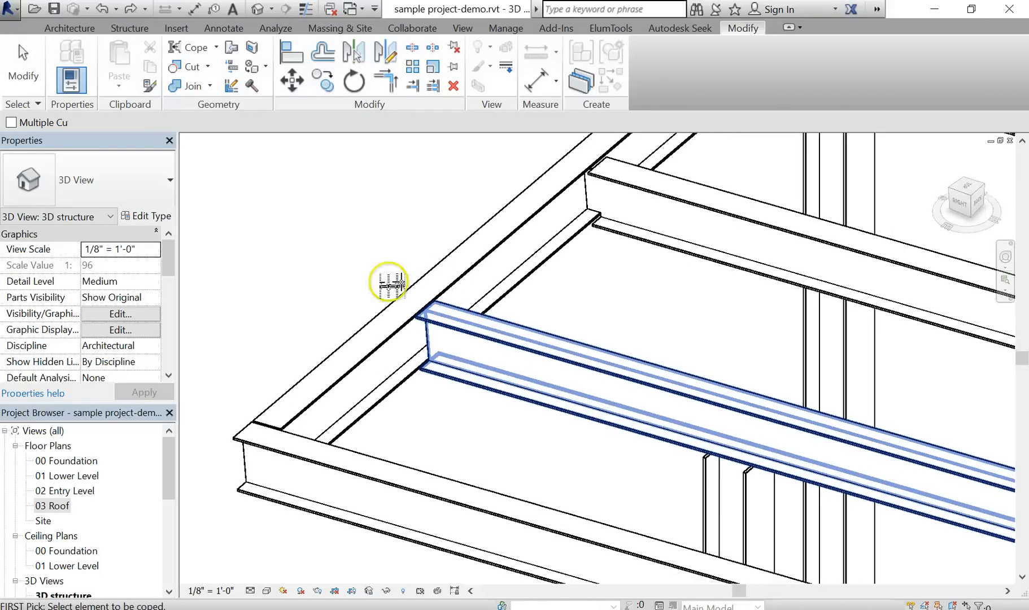
pyautogui.click(516, 274)
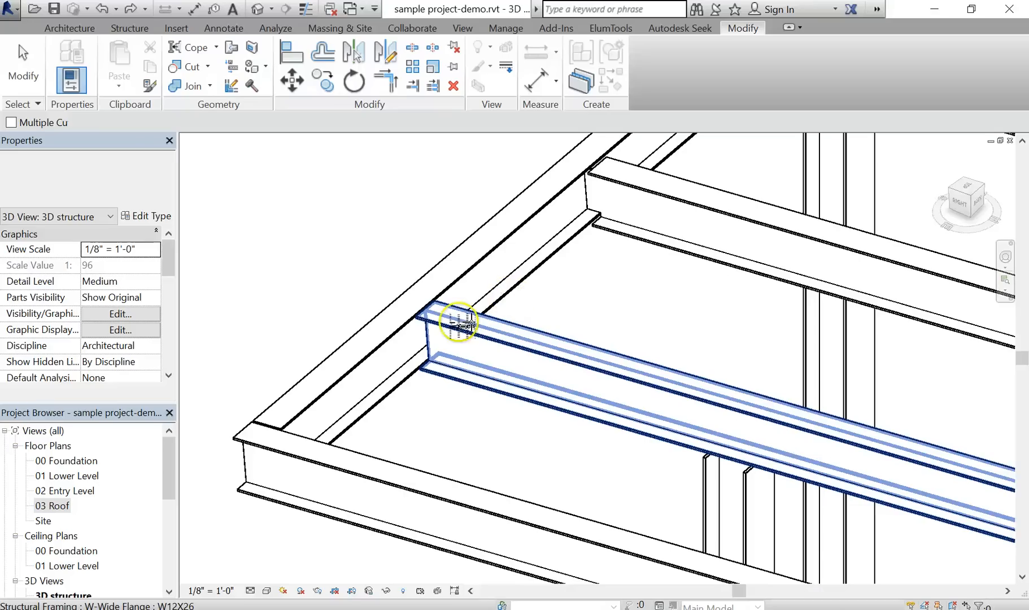
pyautogui.click(493, 322)
pyautogui.click(459, 280)
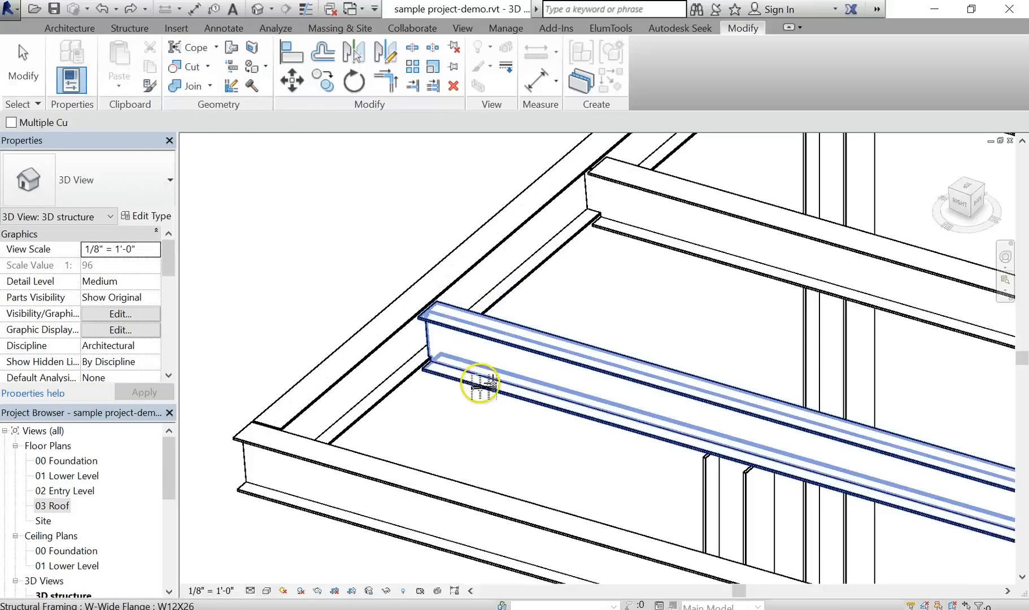
# Step: Stretch the end of the first interior W12X26 beam into the edge beam, to an end level offset of about 9' 11 5/8"
pyautogui.scroll(6, 460, 377)
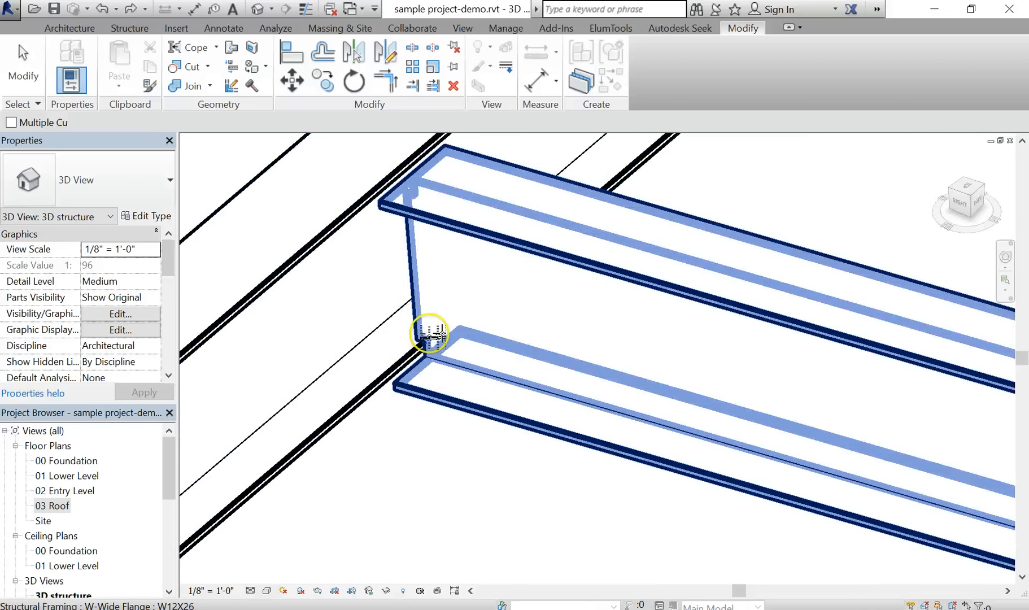
pyautogui.scroll(-2, 483, 355)
pyautogui.keyDown('shift'); pyautogui.moveTo(536, 384); pyautogui.dragTo(686, 266, button='middle'); pyautogui.keyUp('shift')
pyautogui.scroll(-1, 525, 396)
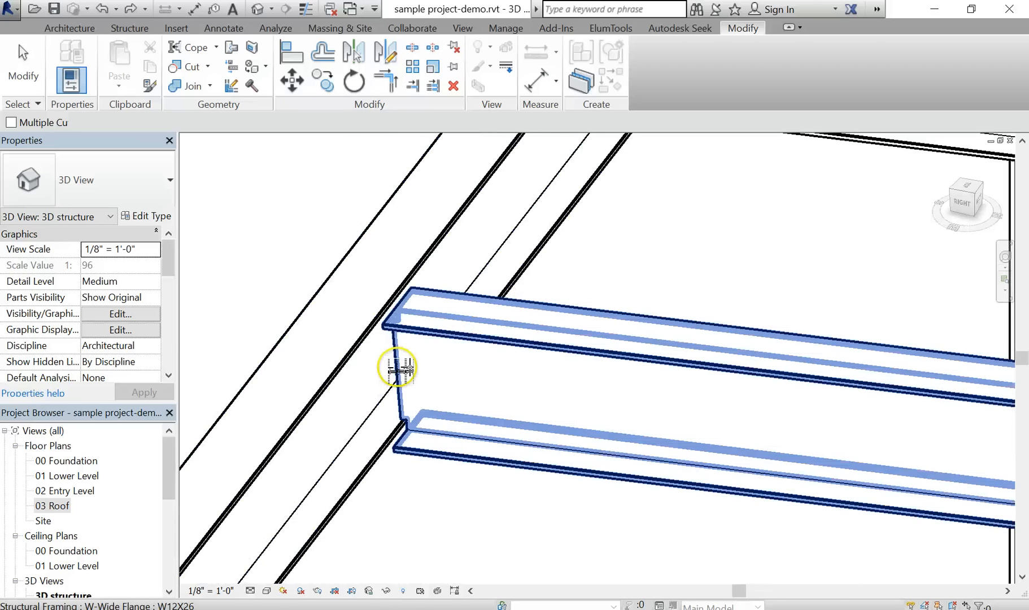
pyautogui.press('Escape')
pyautogui.click(511, 340)
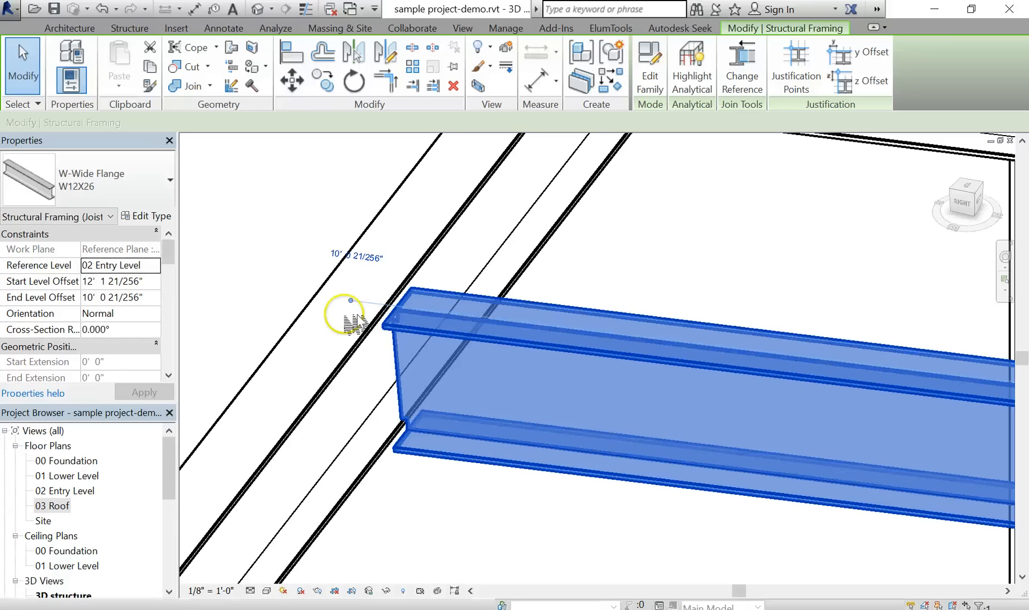
pyautogui.moveTo(351, 300); pyautogui.dragTo(281, 293)
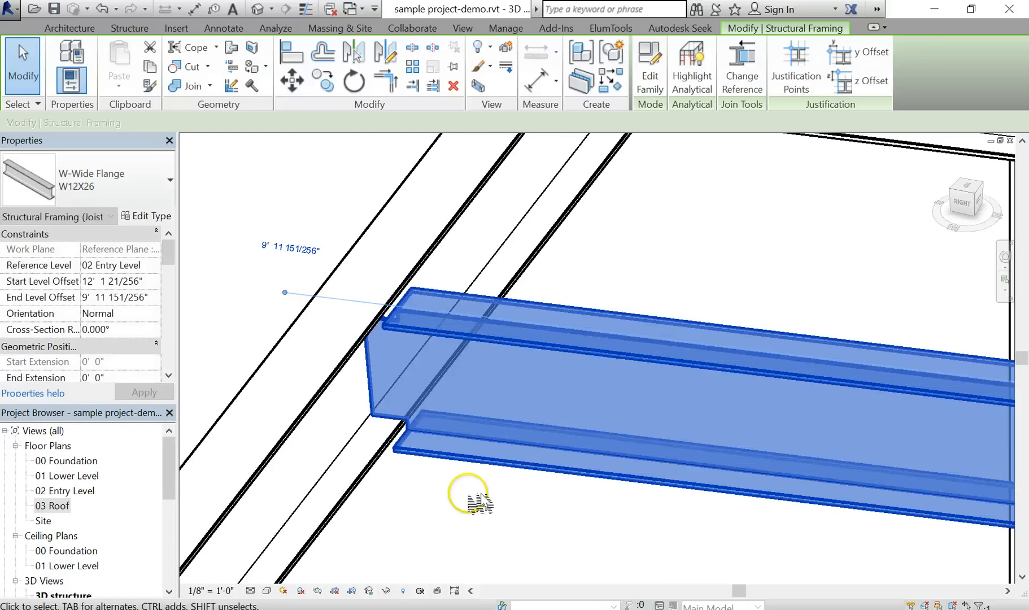
pyautogui.click(461, 490)
pyautogui.scroll(-2, 563, 522)
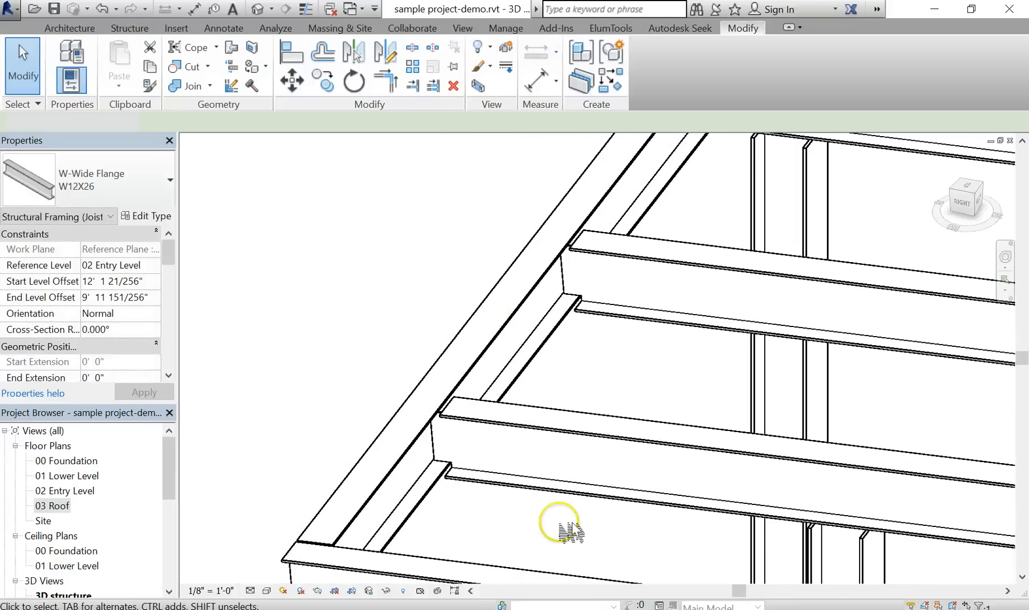
# Step: Edit the beam join at the roof corner, changing the beam status so that the two outer edge beams meet in a miter
pyautogui.moveTo(540, 422); pyautogui.dragTo(512, 229, button='middle')
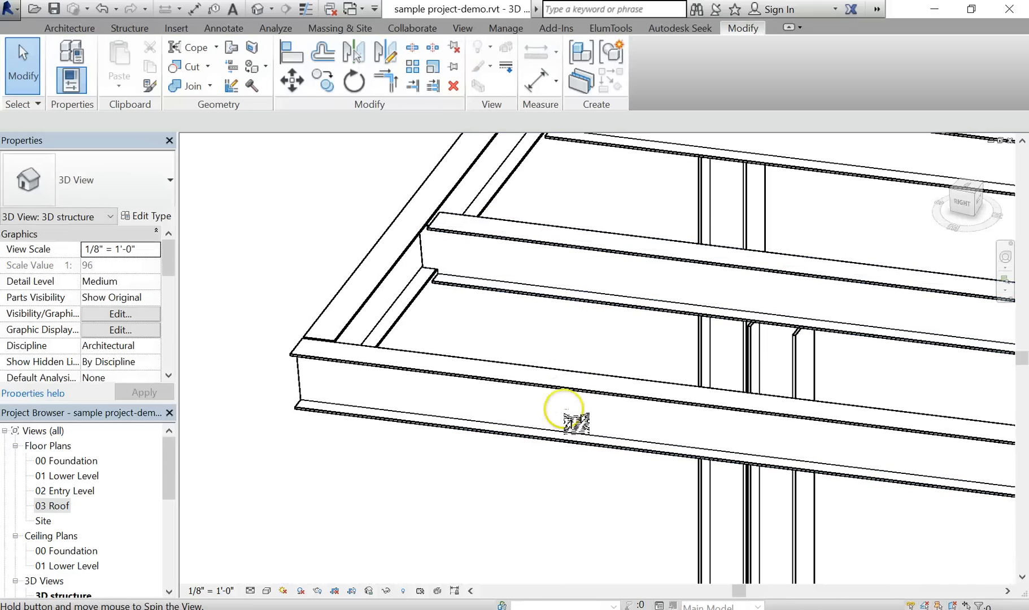
pyautogui.keyDown('shift'); pyautogui.moveTo(563, 421); pyautogui.dragTo(483, 391, button='middle'); pyautogui.keyUp('shift')
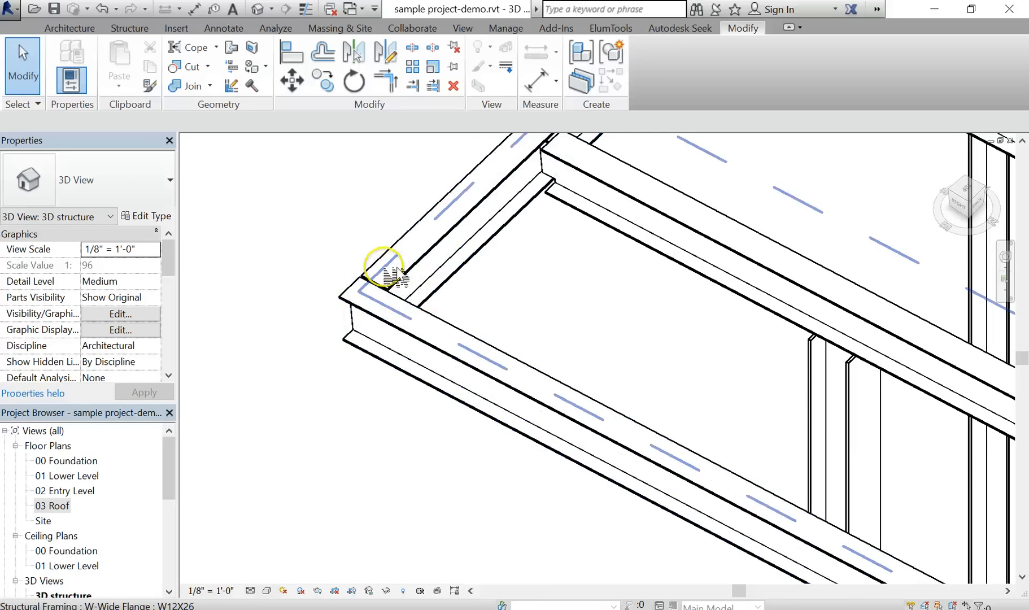
pyautogui.moveTo(505, 316); pyautogui.dragTo(509, 349, button='middle')
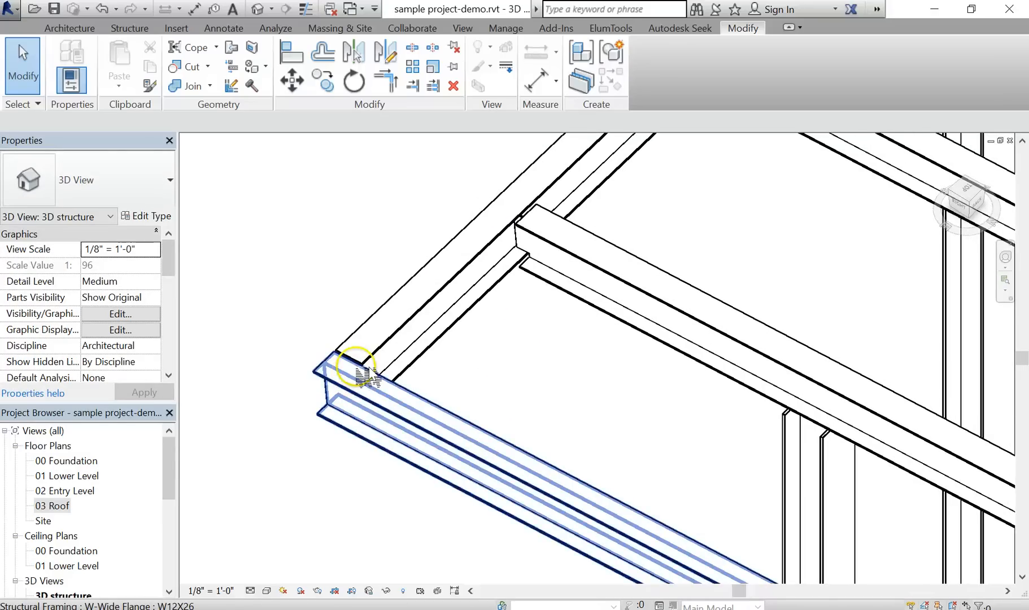
pyautogui.scroll(2, 357, 367)
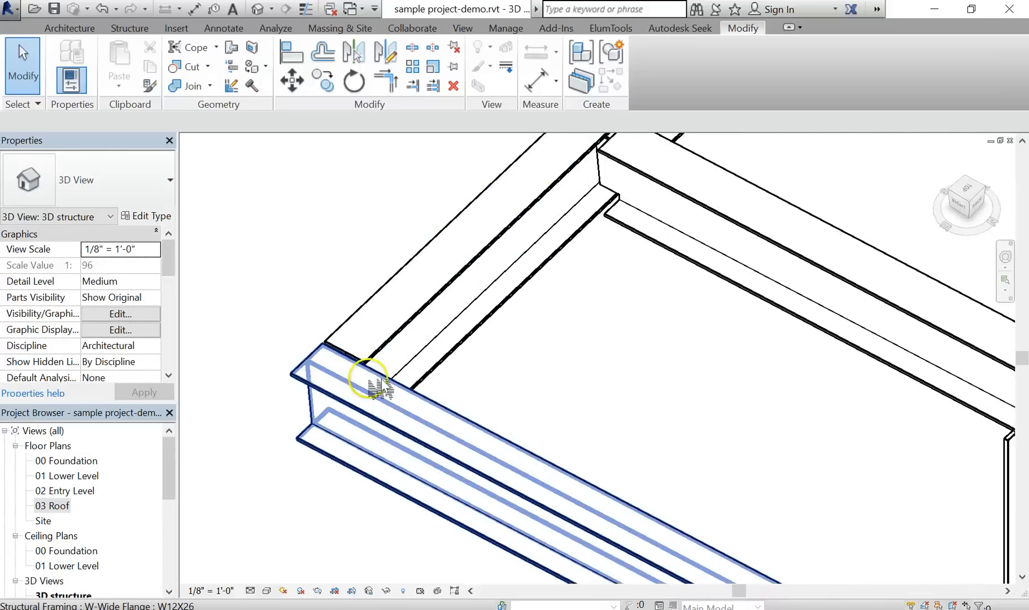
pyautogui.click(236, 67)
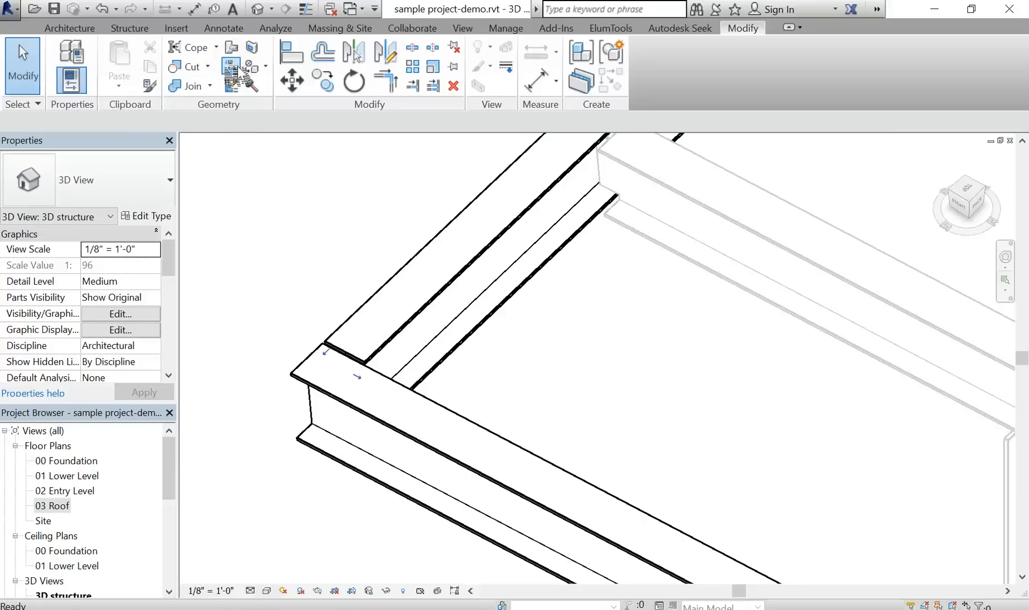
pyautogui.scroll(-4, 495, 367)
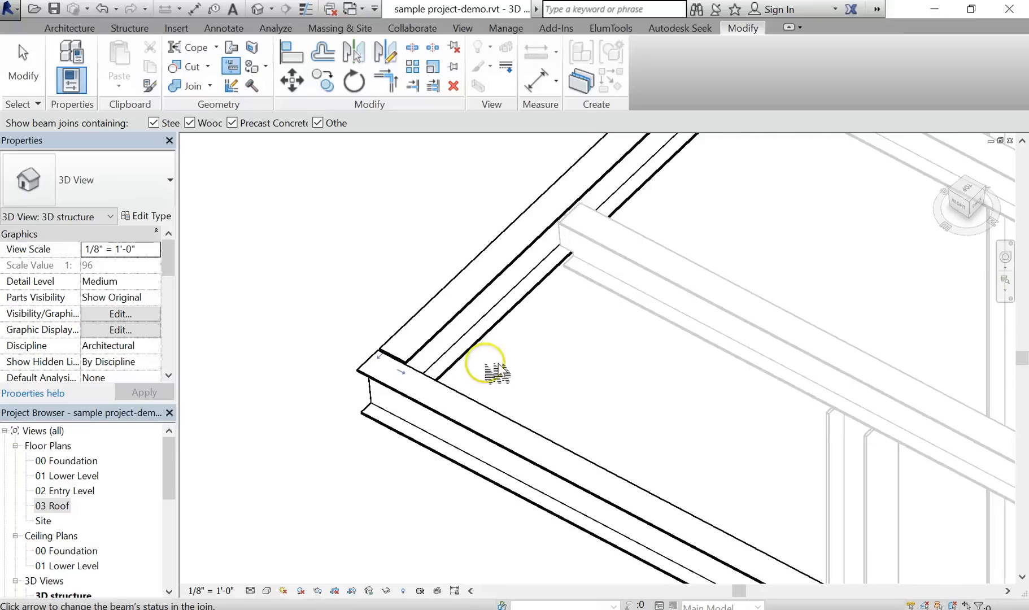
pyautogui.scroll(2, 480, 353)
pyautogui.scroll(4, 329, 319)
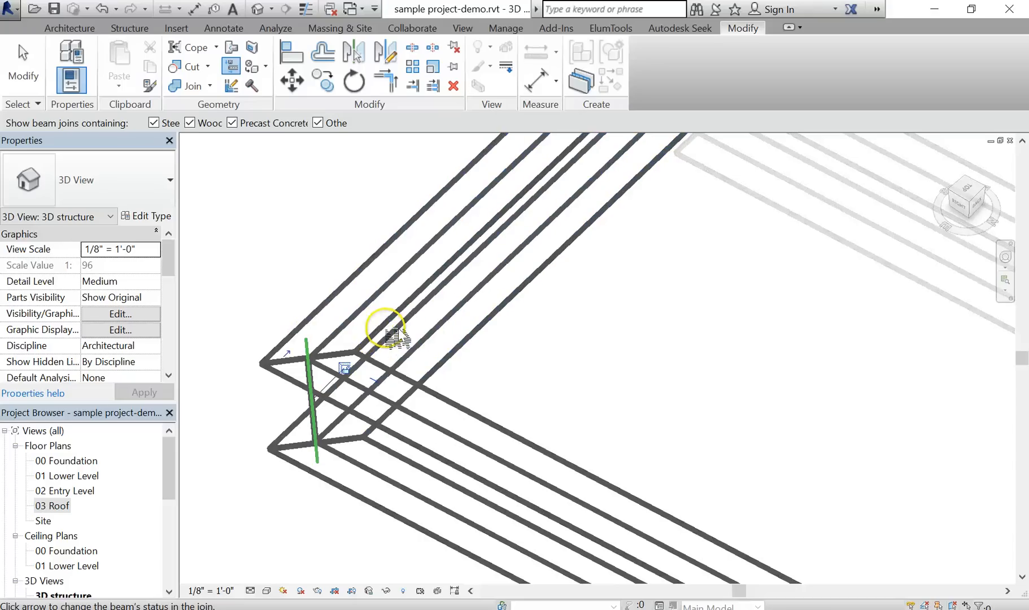
pyautogui.scroll(-3, 593, 391)
pyautogui.moveTo(594, 391); pyautogui.dragTo(563, 322, button='middle')
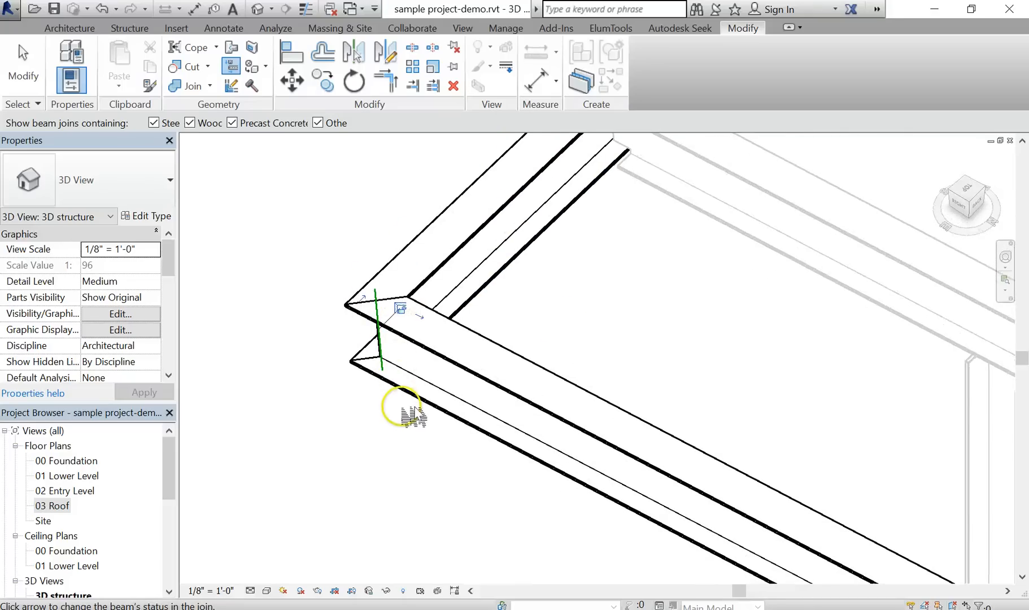
pyautogui.click(418, 315)
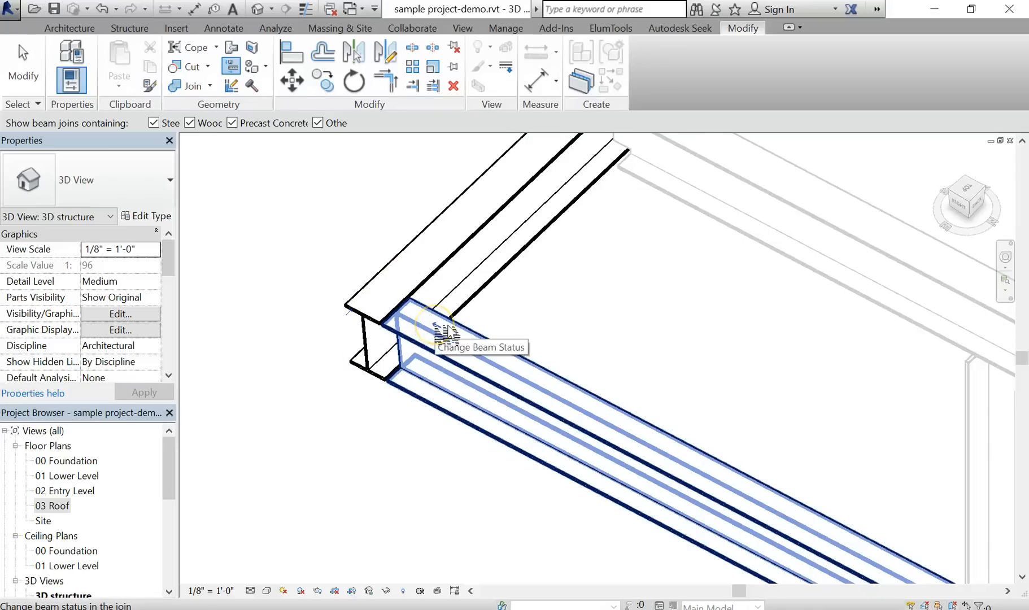
pyautogui.click(364, 296)
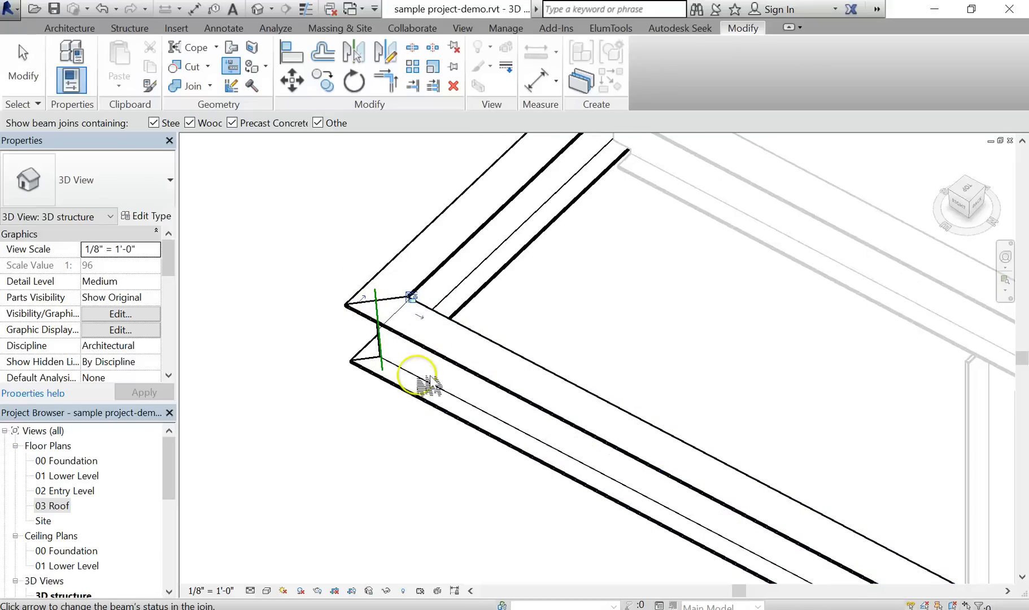
# Step: Finish editing the beam joins and examine the mitered corner and the complete roof framing from several angles
pyautogui.keyDown('shift'); pyautogui.moveTo(395, 442); pyautogui.dragTo(477, 404, button='middle'); pyautogui.keyUp('shift')
pyautogui.keyDown('shift'); pyautogui.moveTo(414, 349); pyautogui.dragTo(399, 339, button='middle'); pyautogui.keyUp('shift')
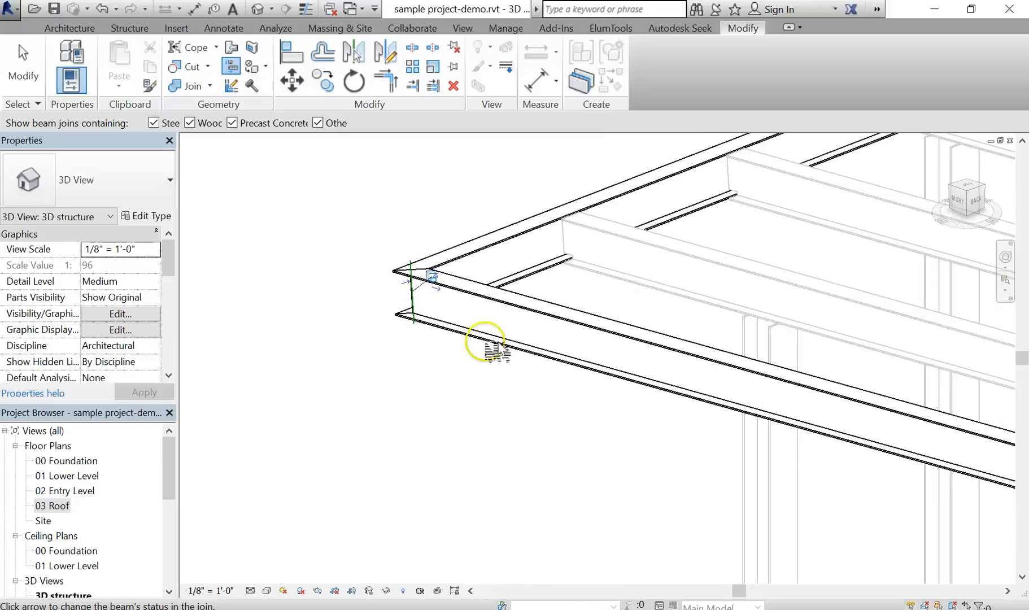
pyautogui.keyDown('shift'); pyautogui.moveTo(476, 399); pyautogui.dragTo(473, 399, button='middle'); pyautogui.keyUp('shift')
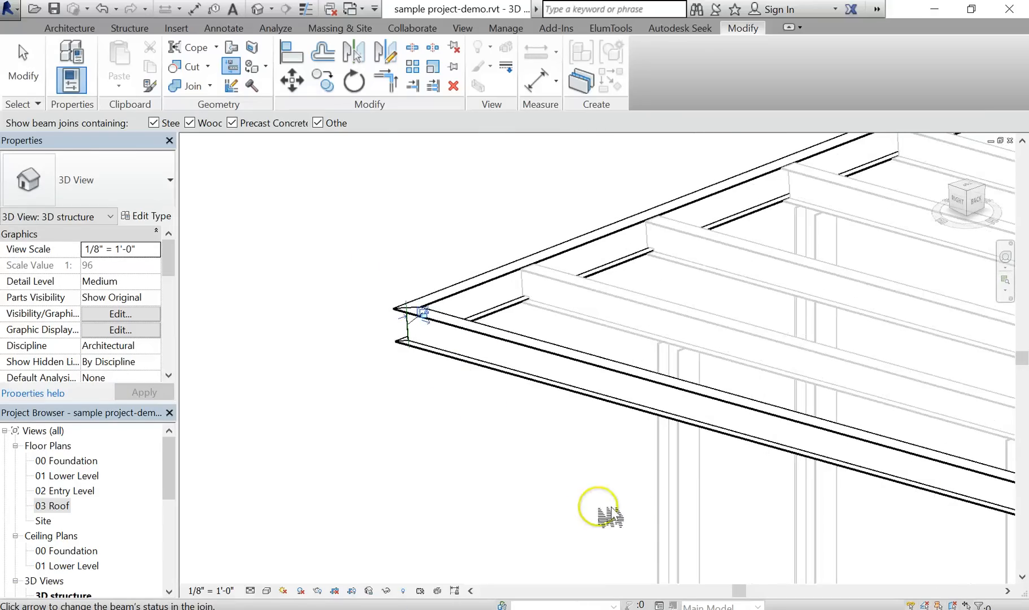
pyautogui.keyDown('shift'); pyautogui.moveTo(438, 247); pyautogui.dragTo(371, 418, button='middle'); pyautogui.keyUp('shift')
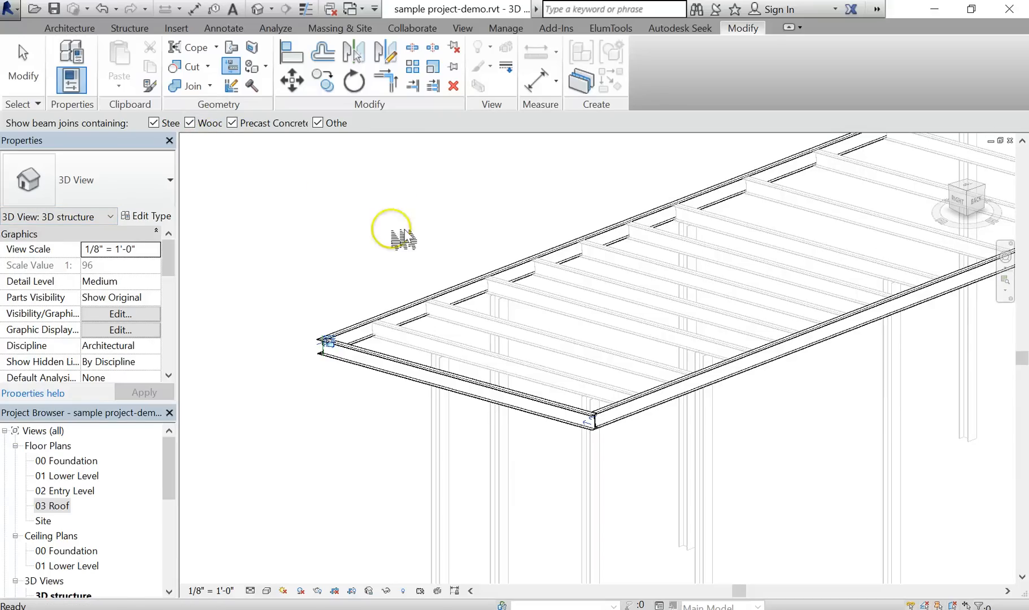
pyautogui.press('Escape')
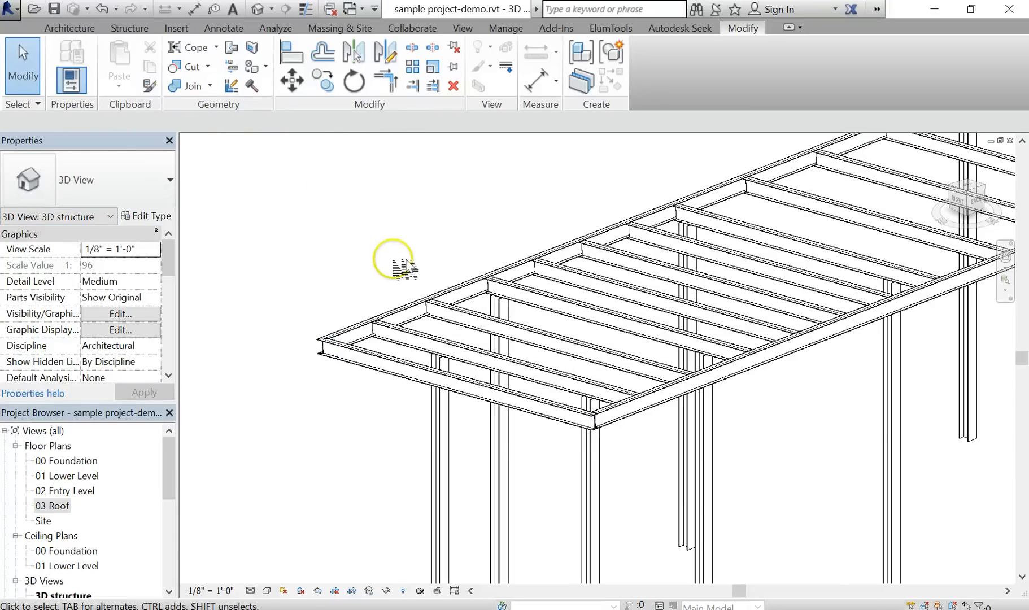
pyautogui.scroll(-1, 408, 277)
pyautogui.moveTo(414, 261); pyautogui.dragTo(360, 315, button='middle')
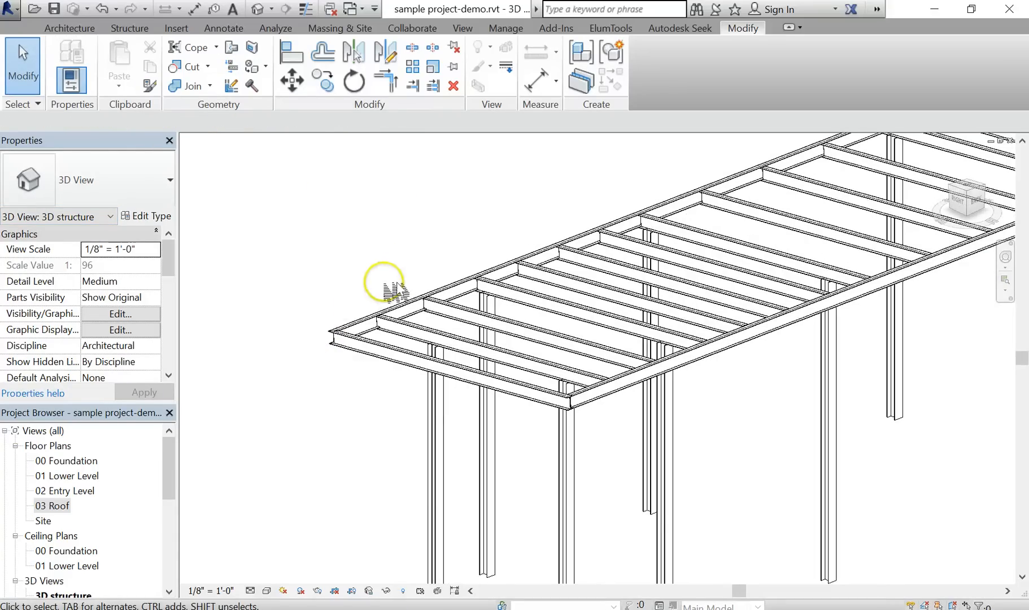
pyautogui.scroll(-1, 384, 282)
pyautogui.keyDown('shift'); pyautogui.moveTo(441, 277); pyautogui.dragTo(476, 233, button='middle'); pyautogui.keyUp('shift')
pyautogui.keyDown('shift'); pyautogui.moveTo(525, 234); pyautogui.dragTo(394, 228, button='middle'); pyautogui.keyUp('shift')
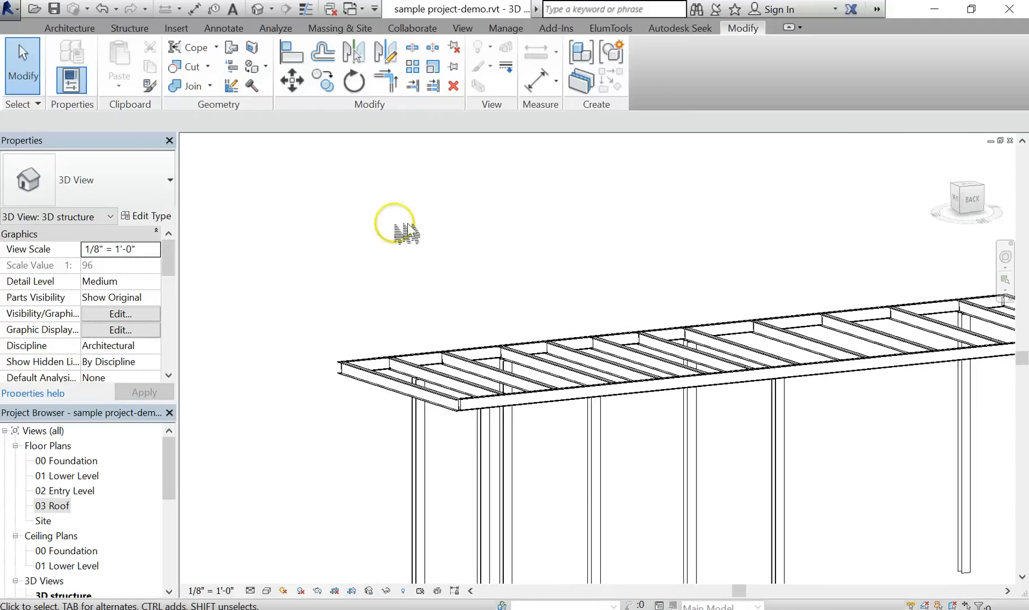
pyautogui.scroll(-1, 416, 235)
pyautogui.moveTo(446, 269)
pyautogui.keyDown('shift'); pyautogui.mouseDown(button='middle')
pyautogui.moveTo(501, 299)
pyautogui.moveTo(446, 254)
pyautogui.mouseUp(button='middle'); pyautogui.keyUp('shift')
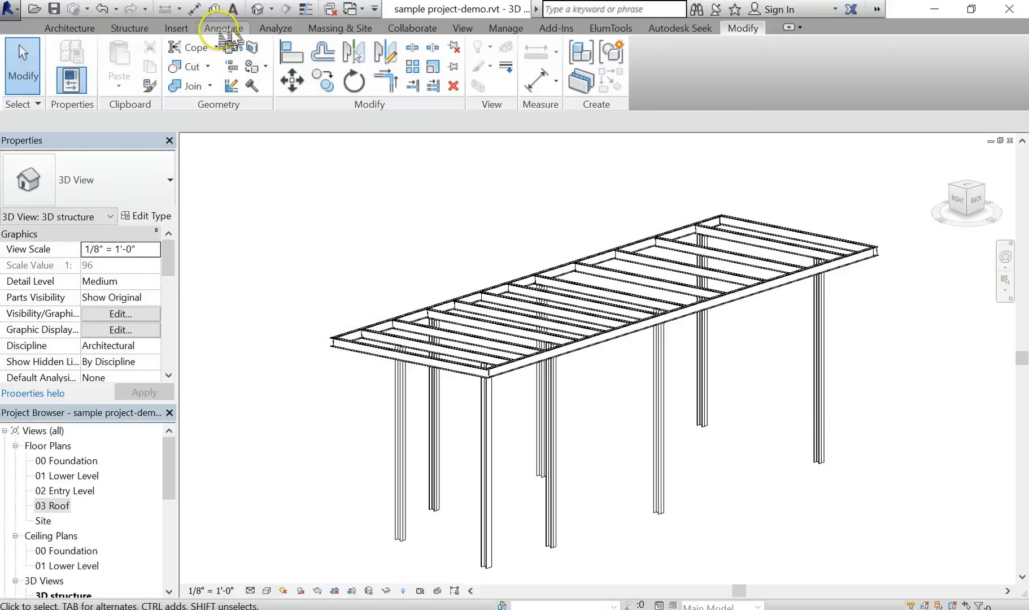
# Step: Open the Timber-Column.rfa family for loading from the Wood folder of the US Imperial Structural Columns library
pyautogui.click(186, 28)
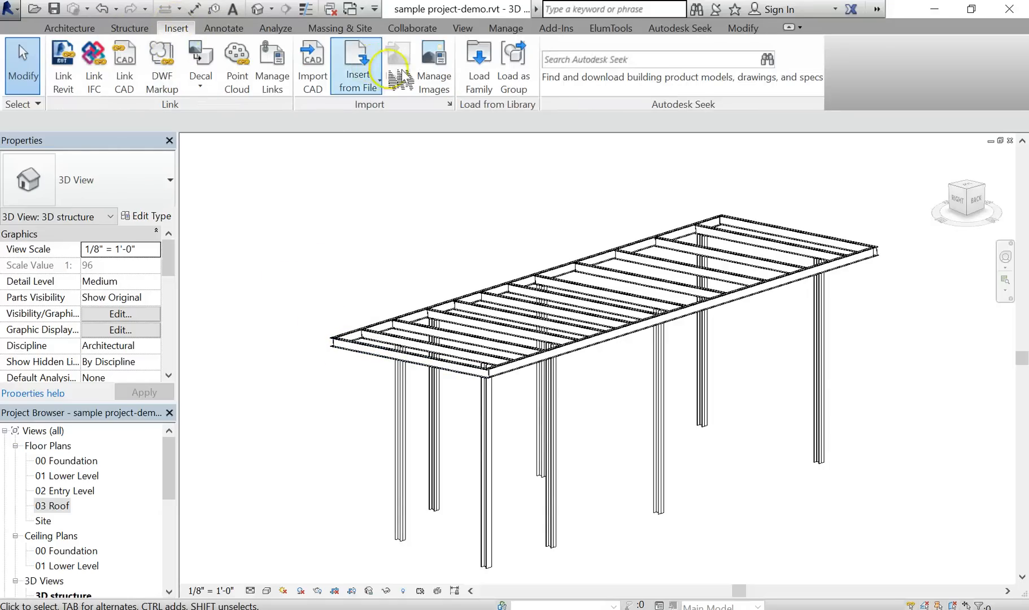
pyautogui.click(488, 89)
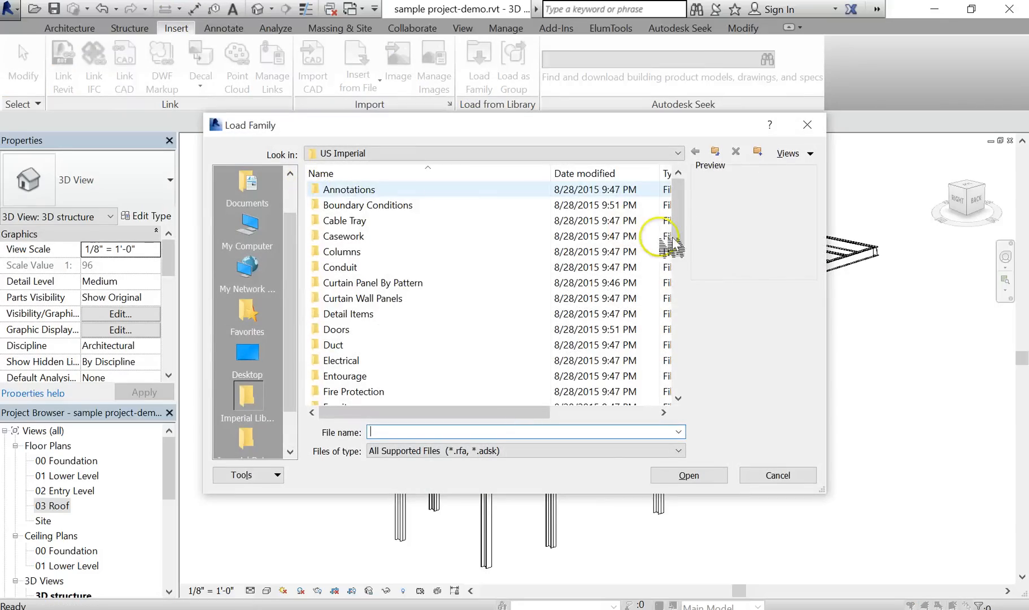
pyautogui.moveTo(675, 238); pyautogui.dragTo(677, 390)
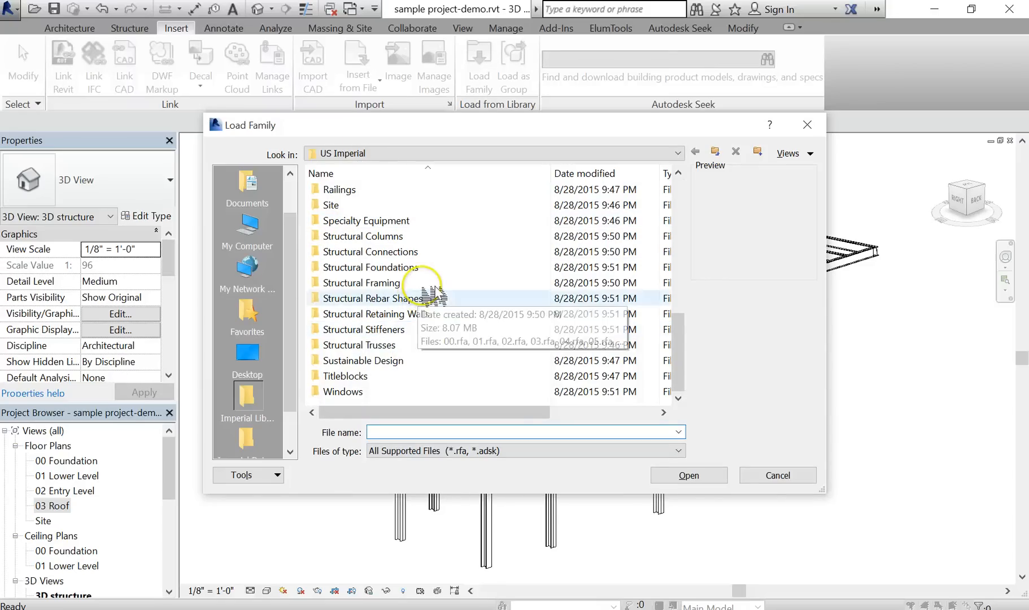
pyautogui.doubleClick(388, 238)
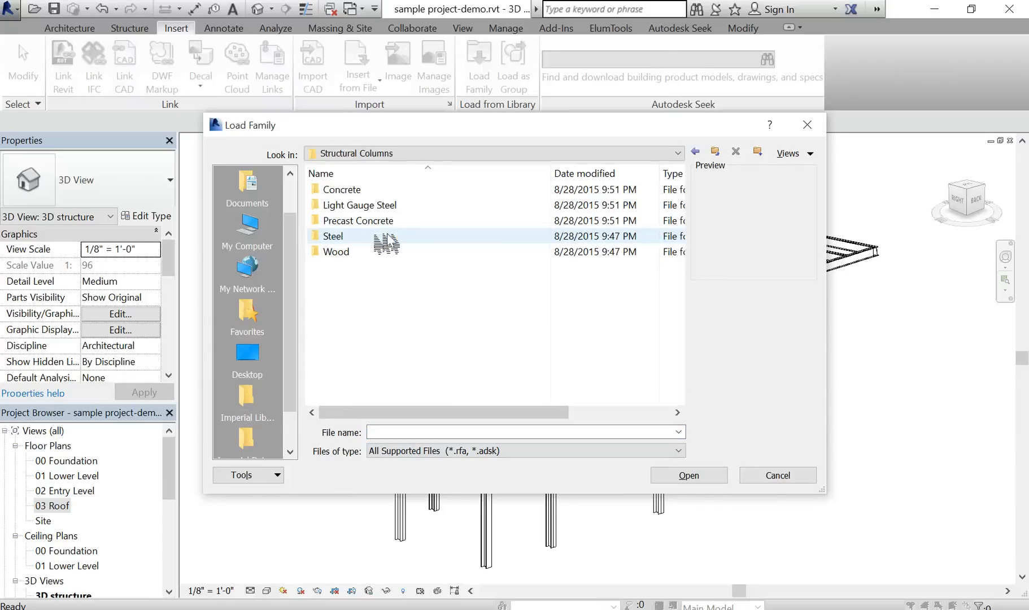
pyautogui.doubleClick(349, 252)
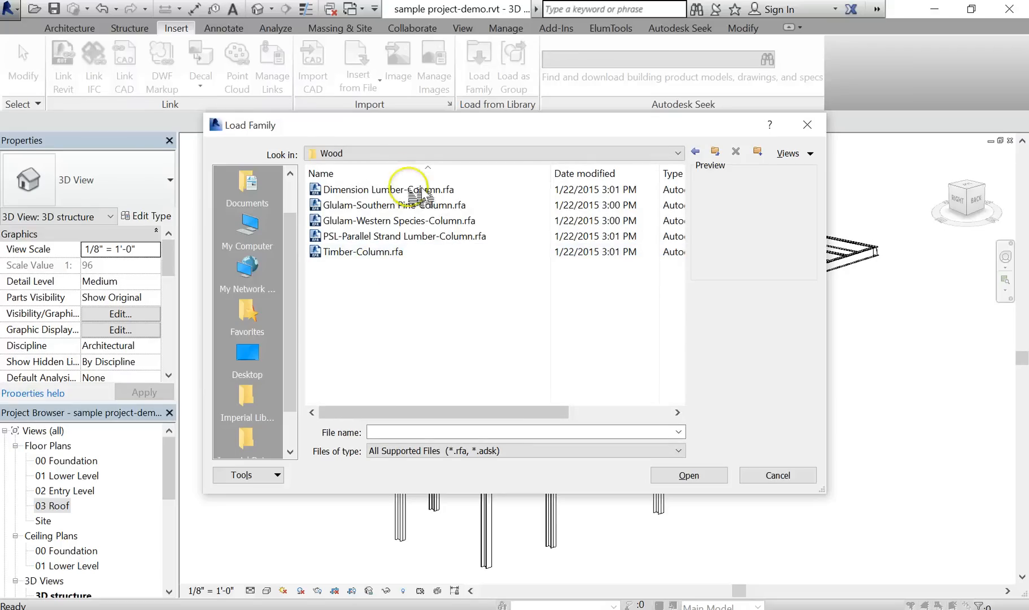
pyautogui.click(345, 252)
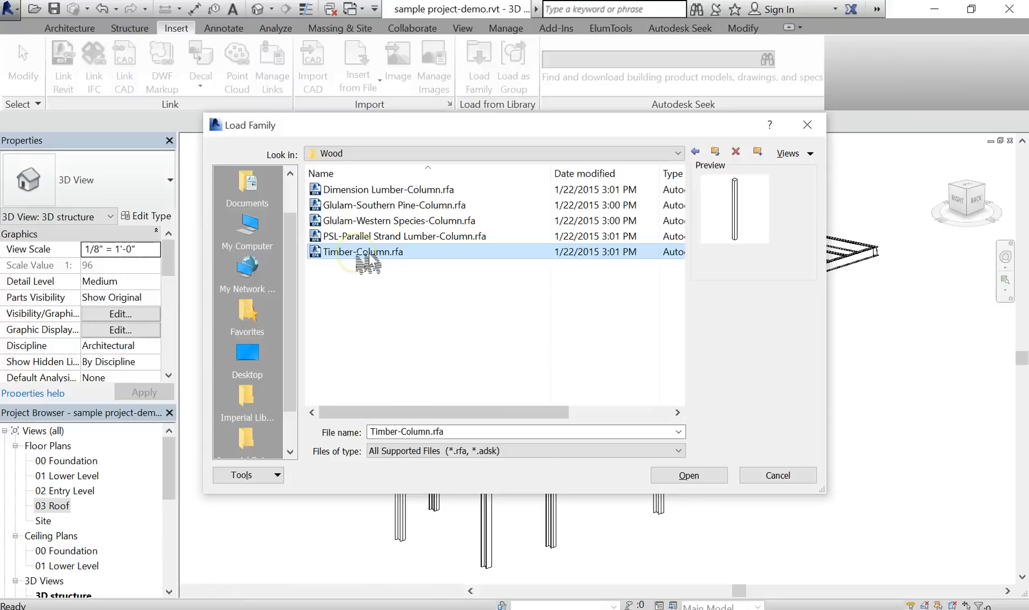
pyautogui.doubleClick(361, 255)
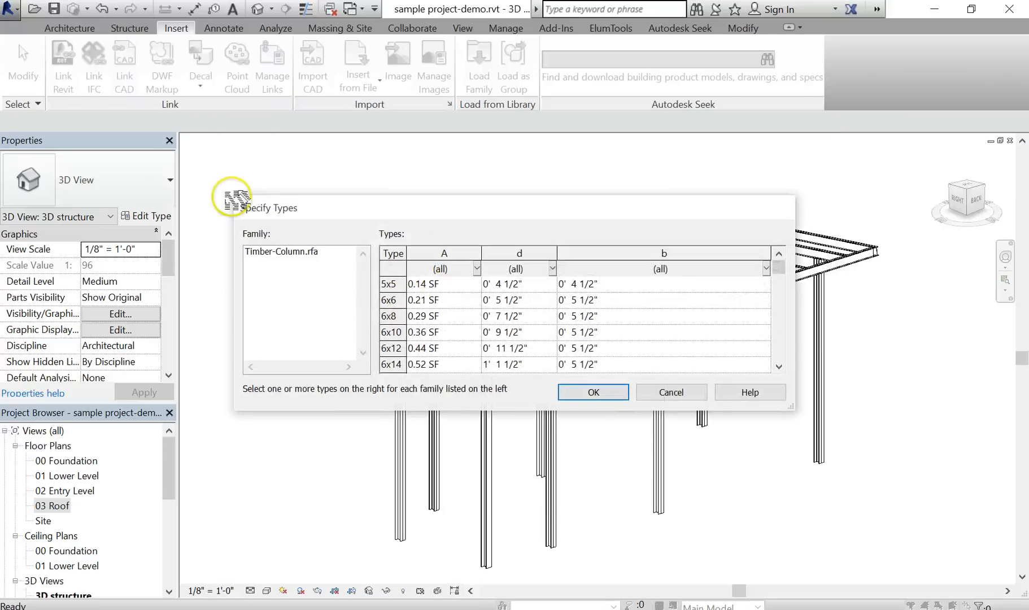
# Step: Load the 6x14, 8x20 and 12x12 types of the Timber-Column family into the project
pyautogui.moveTo(195, 132); pyautogui.dragTo(197, 18)
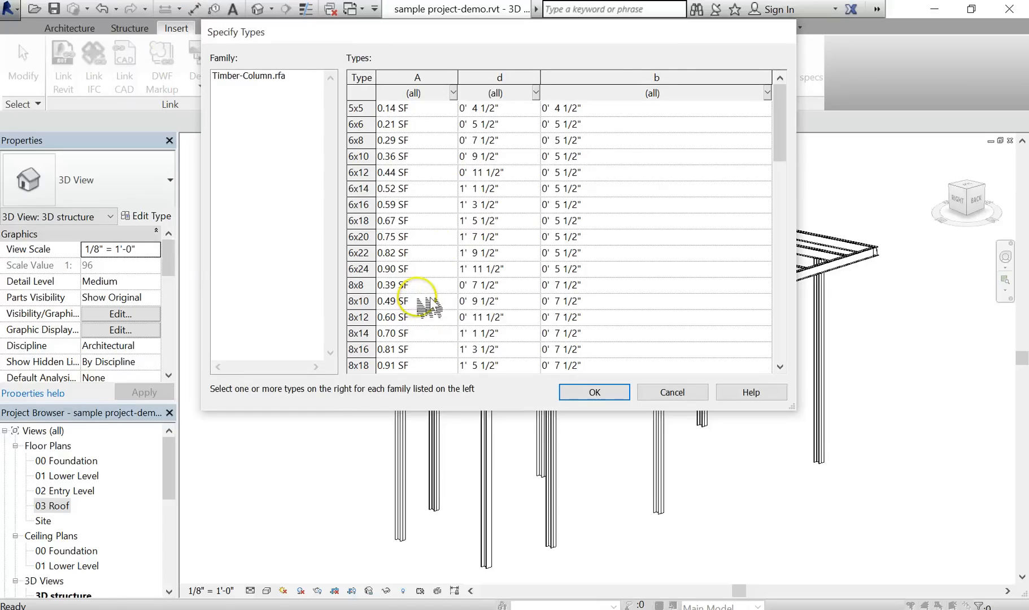
pyautogui.click(414, 190)
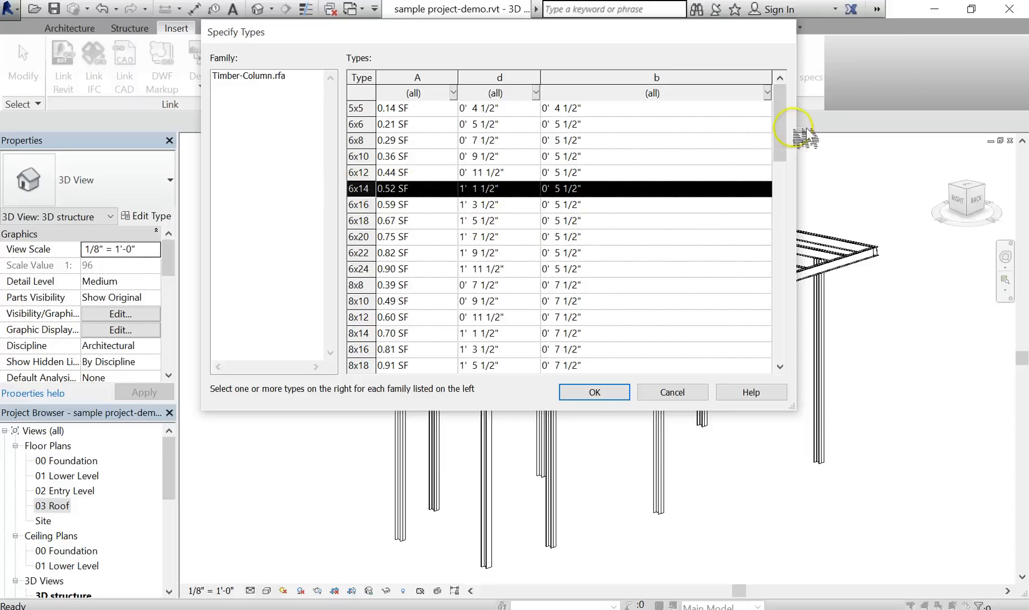
pyautogui.moveTo(783, 137); pyautogui.dragTo(784, 182)
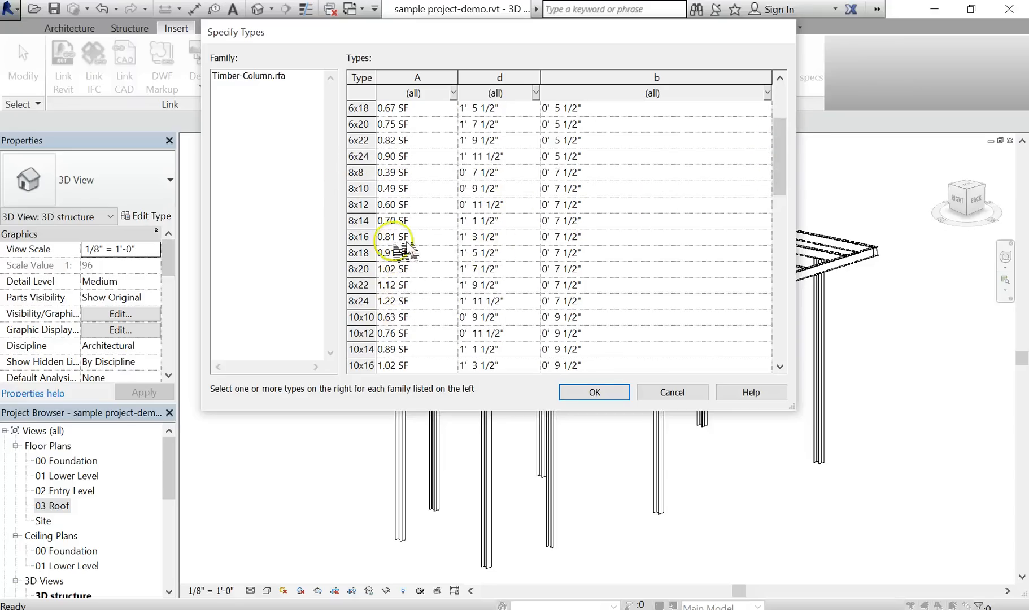
pyautogui.click(390, 270)
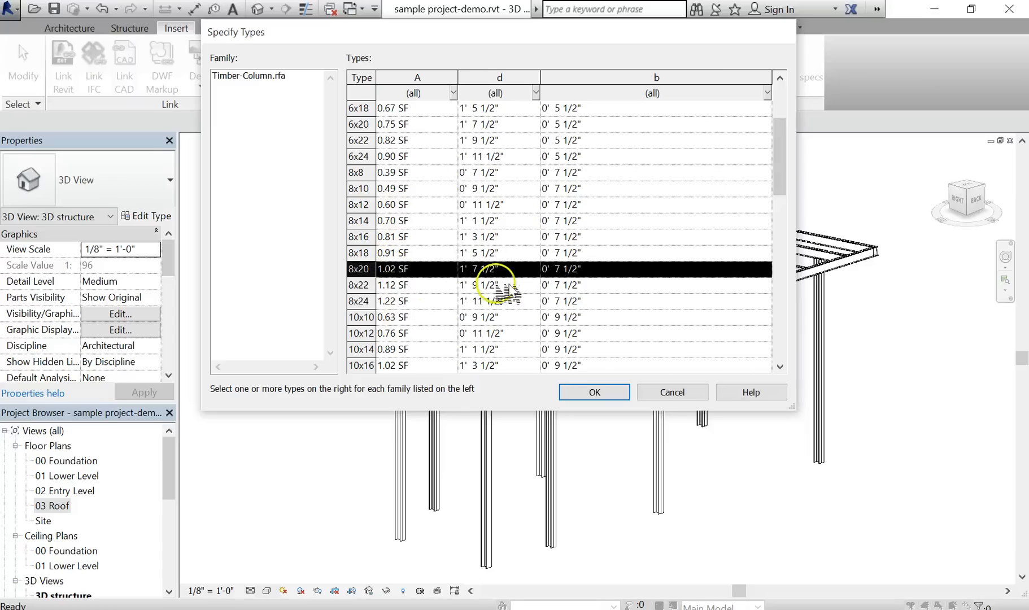
pyautogui.moveTo(788, 182); pyautogui.dragTo(787, 214)
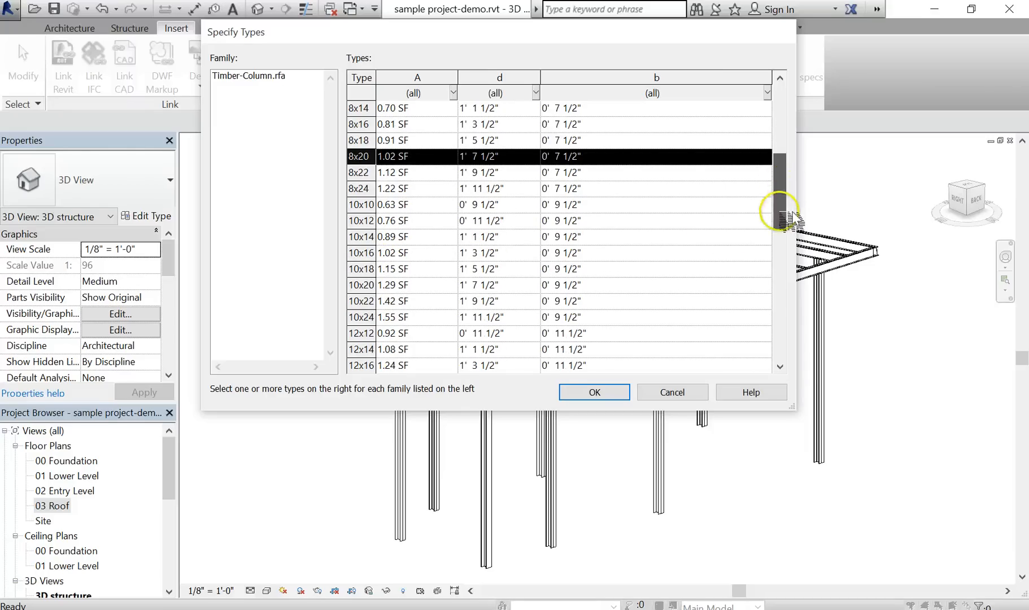
pyautogui.keyDown('ctrl'); pyautogui.click(408, 336); pyautogui.keyUp('ctrl')
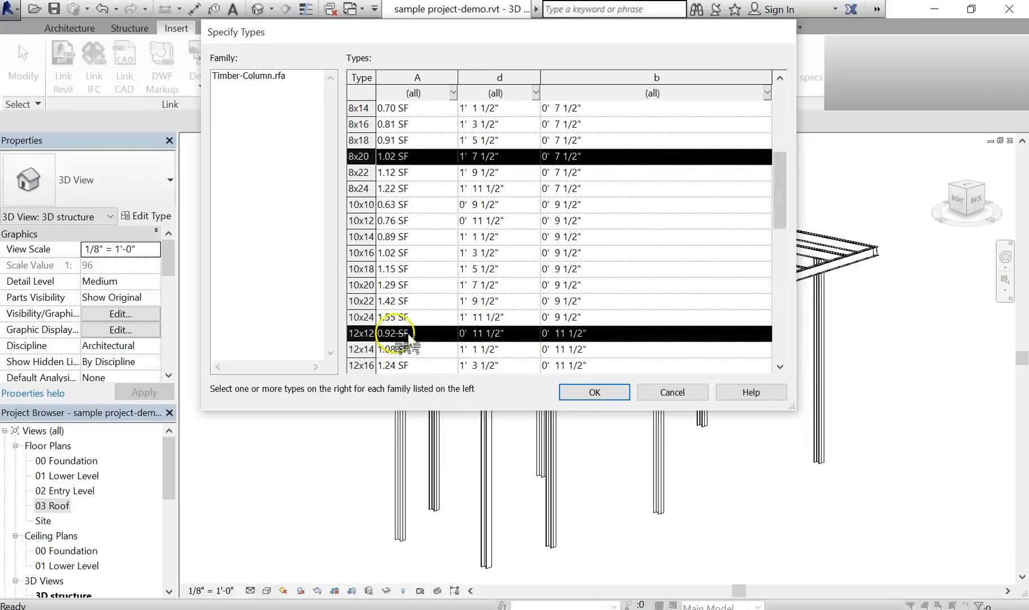
pyautogui.click(622, 395)
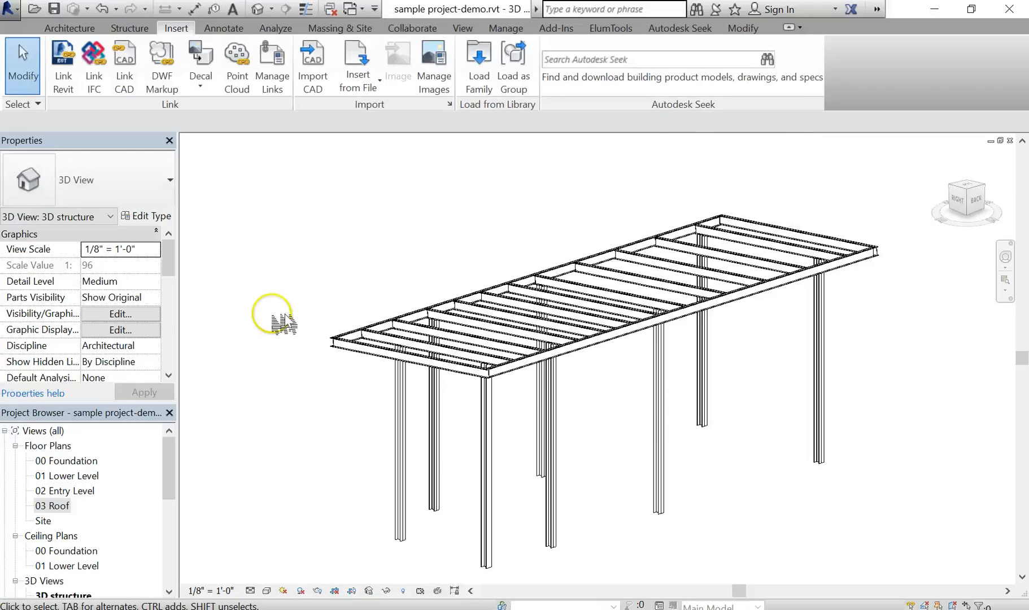
pyautogui.click(477, 73)
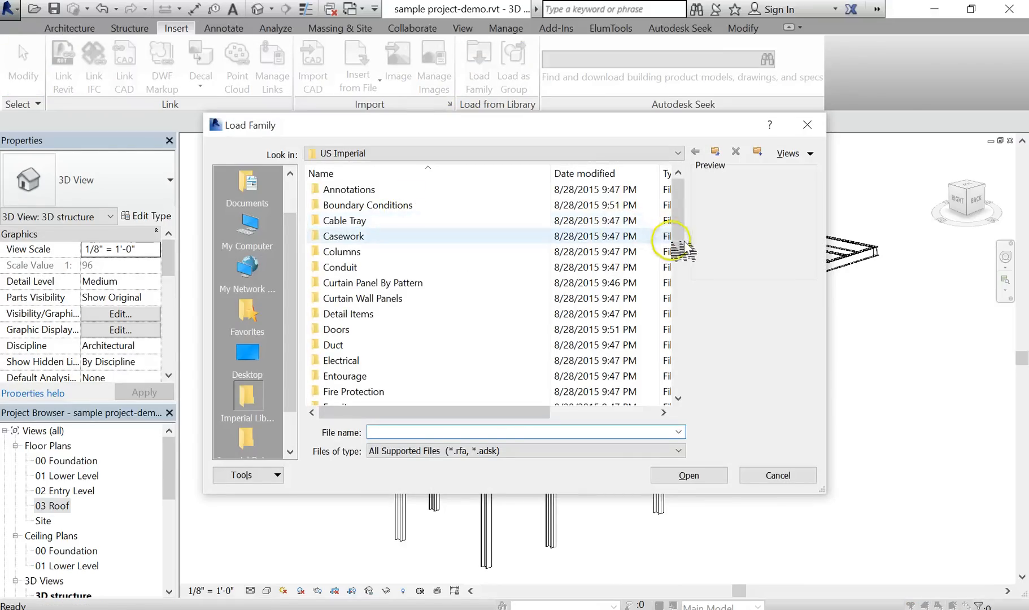
pyautogui.moveTo(677, 240)
pyautogui.mouseDown()
pyautogui.moveTo(692, 344)
pyautogui.moveTo(684, 404)
pyautogui.mouseUp()
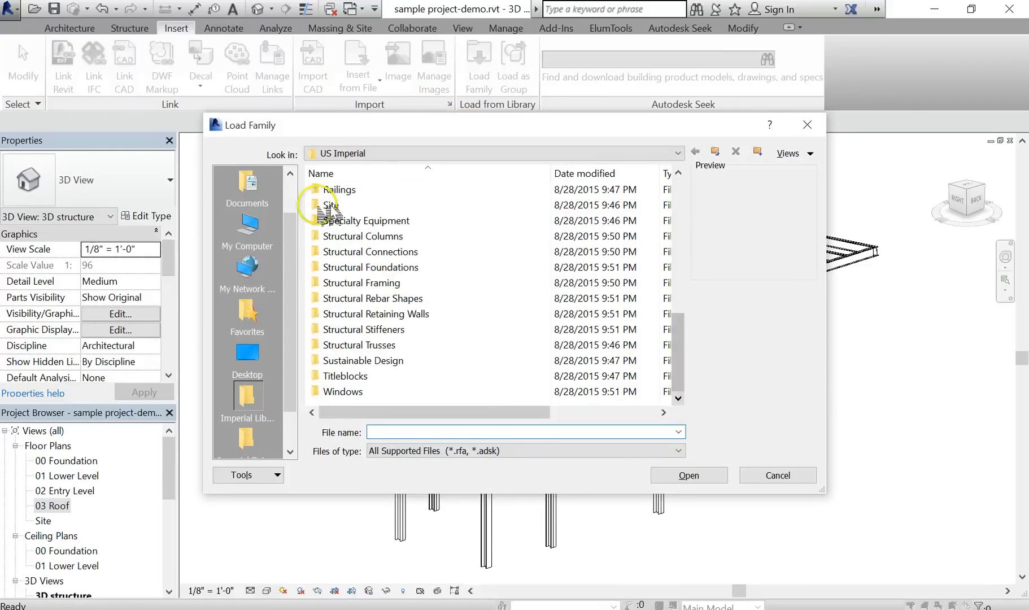
pyautogui.click(389, 234)
pyautogui.click(687, 475)
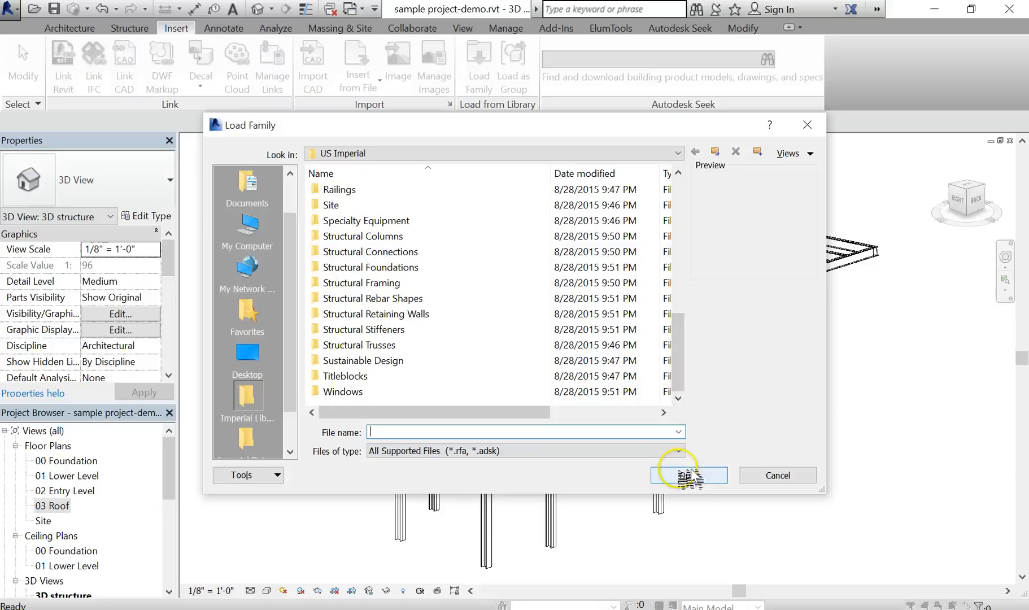
pyautogui.click(778, 476)
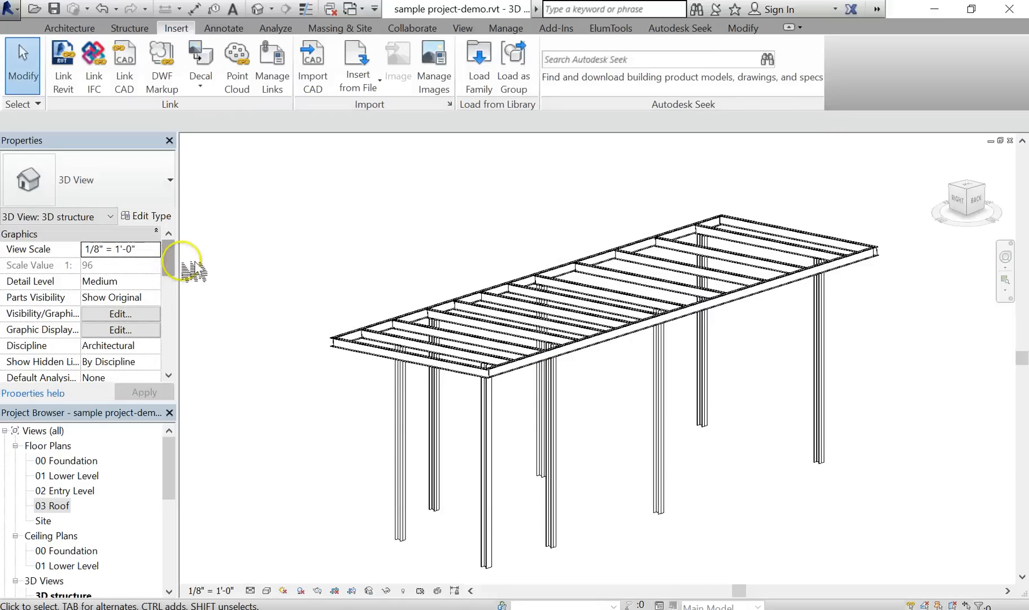
# Step: Select all eight W10X49 columns under the roof and change their type to Timber-Column 12x12
pyautogui.scroll(-1, 531, 421)
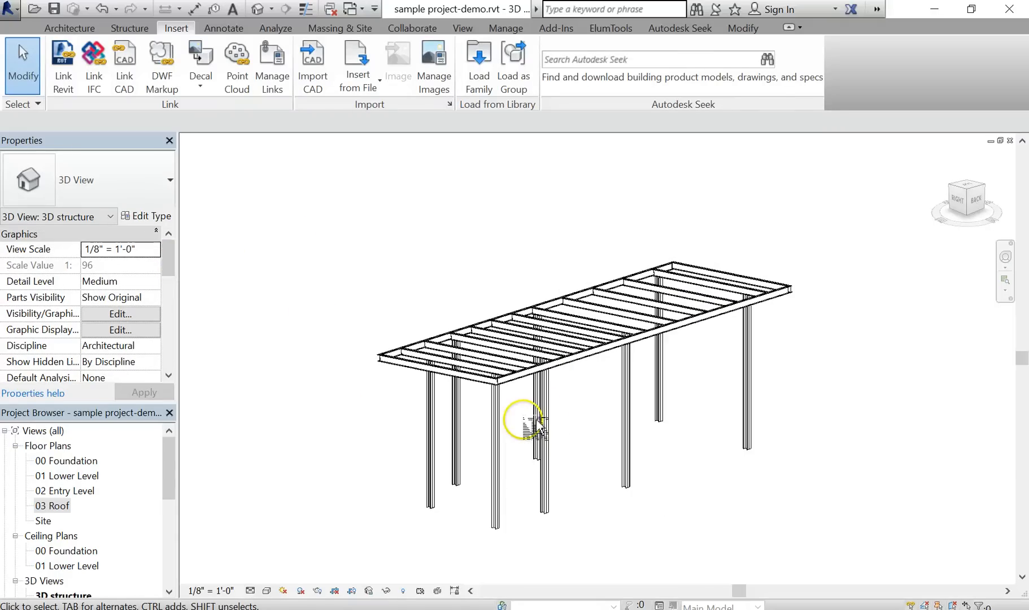
pyautogui.keyDown('shift'); pyautogui.moveTo(574, 356); pyautogui.dragTo(602, 402, button='middle'); pyautogui.keyUp('shift')
pyautogui.moveTo(737, 520); pyautogui.dragTo(390, 421)
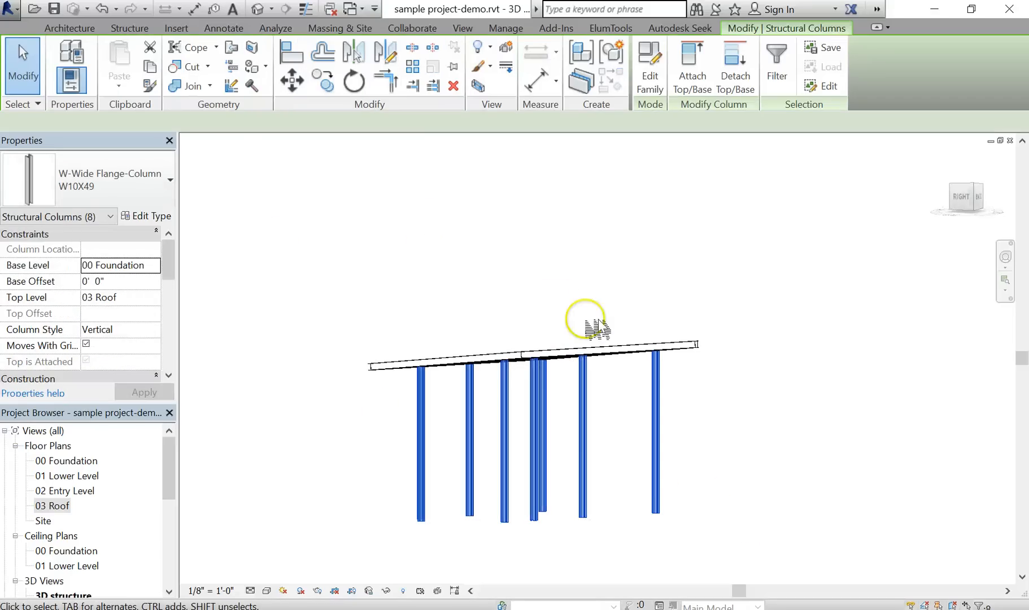
pyautogui.click(573, 249)
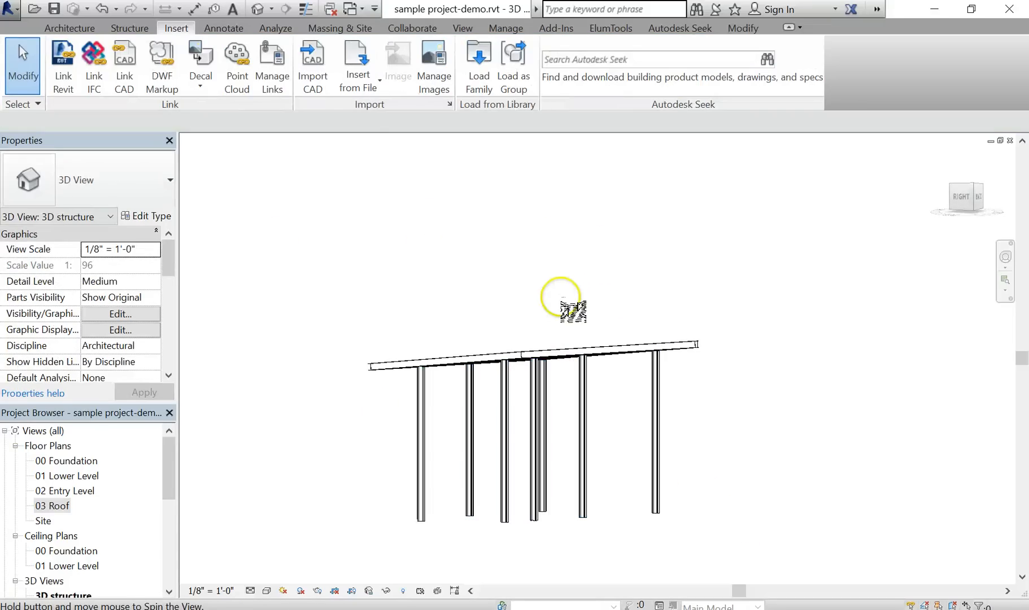
pyautogui.moveTo(572, 311)
pyautogui.keyDown('shift'); pyautogui.mouseDown(button='middle')
pyautogui.moveTo(542, 297)
pyautogui.moveTo(571, 322)
pyautogui.mouseUp(button='middle'); pyautogui.keyUp('shift')
pyautogui.moveTo(816, 520); pyautogui.dragTo(349, 429)
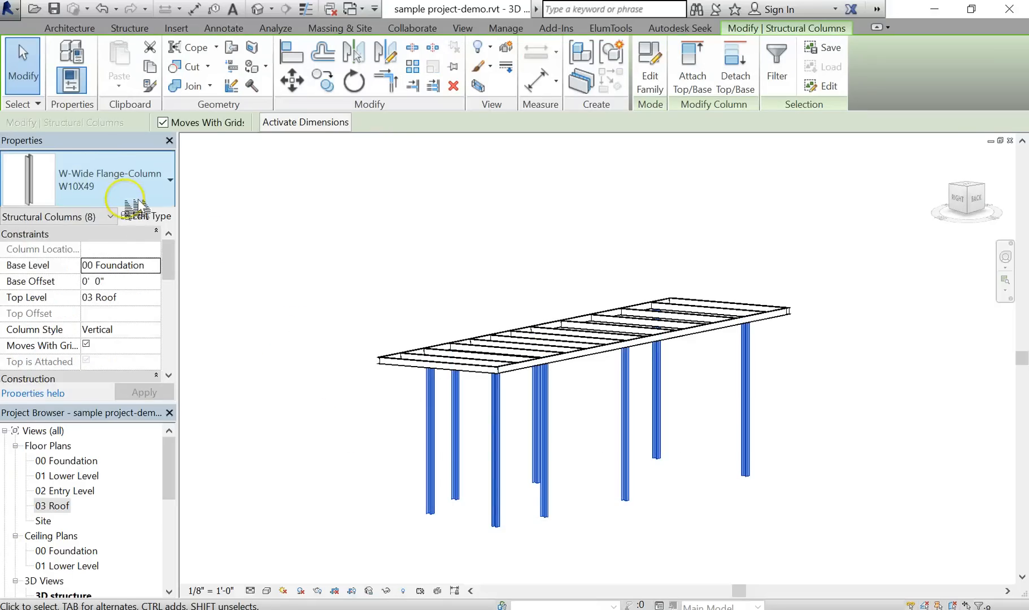
pyautogui.click(130, 169)
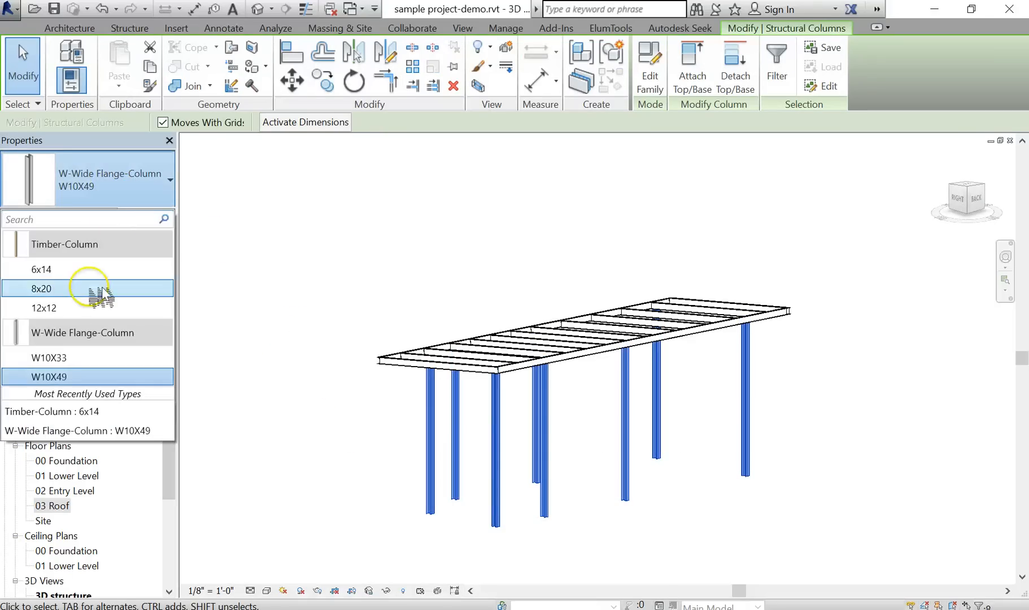
pyautogui.click(75, 307)
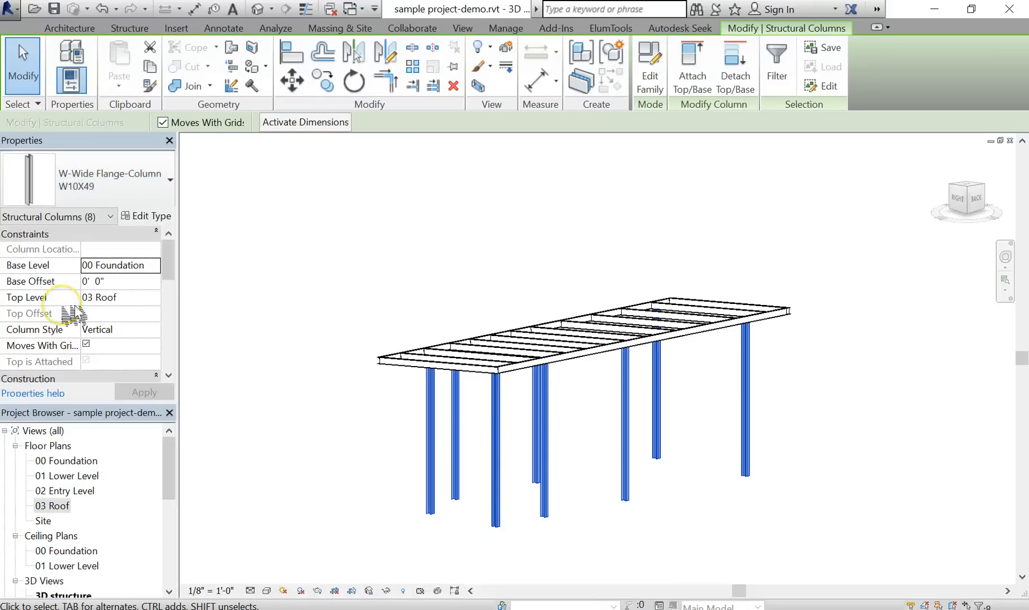
pyautogui.click(350, 335)
# Step: Set the 3D structure view to the Shaded visual style and examine the timber columns and roof framing
pyautogui.scroll(2, 539, 446)
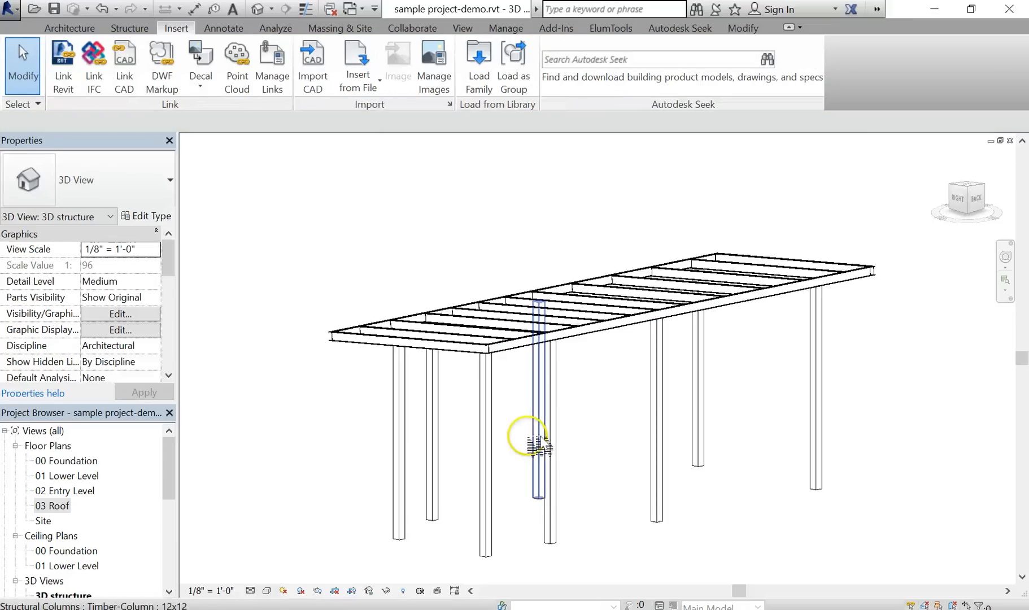
pyautogui.scroll(1, 539, 437)
pyautogui.press('s')
pyautogui.press('d')
pyautogui.scroll(-1, 480, 389)
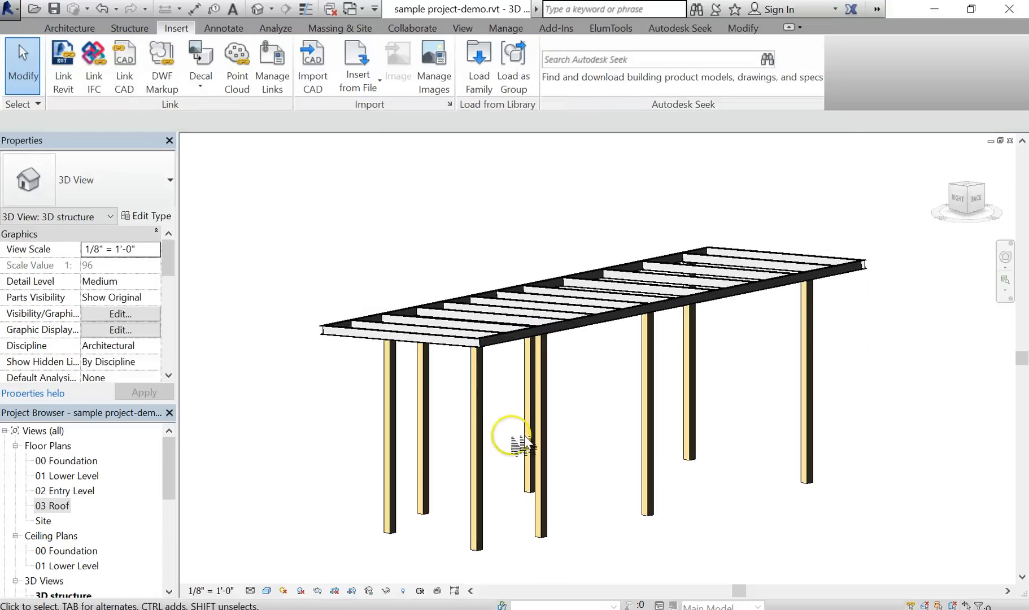
pyautogui.keyDown('shift'); pyautogui.moveTo(522, 443); pyautogui.dragTo(542, 480, button='middle'); pyautogui.keyUp('shift')
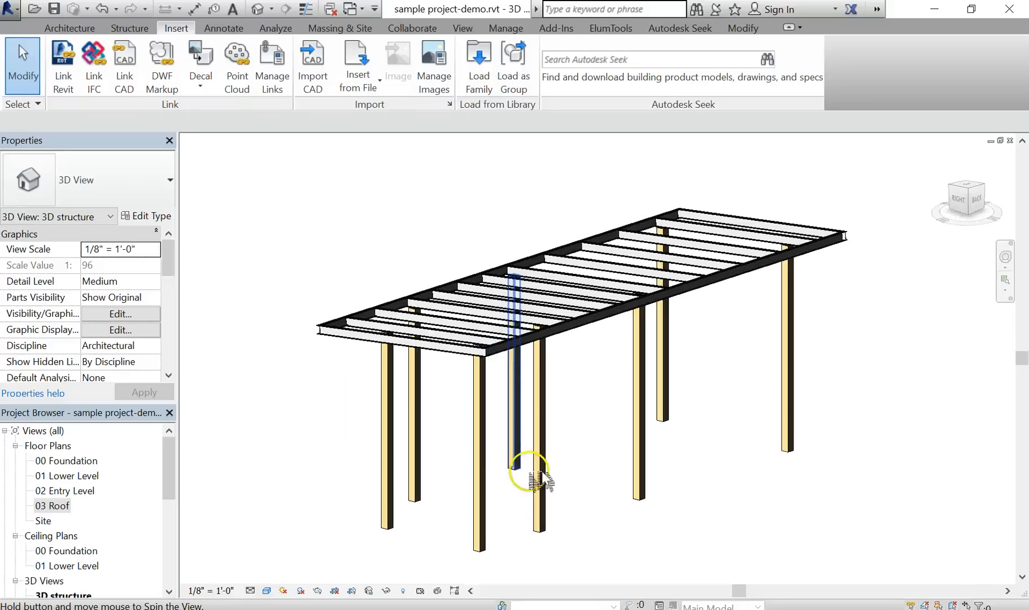
pyautogui.scroll(-1, 480, 364)
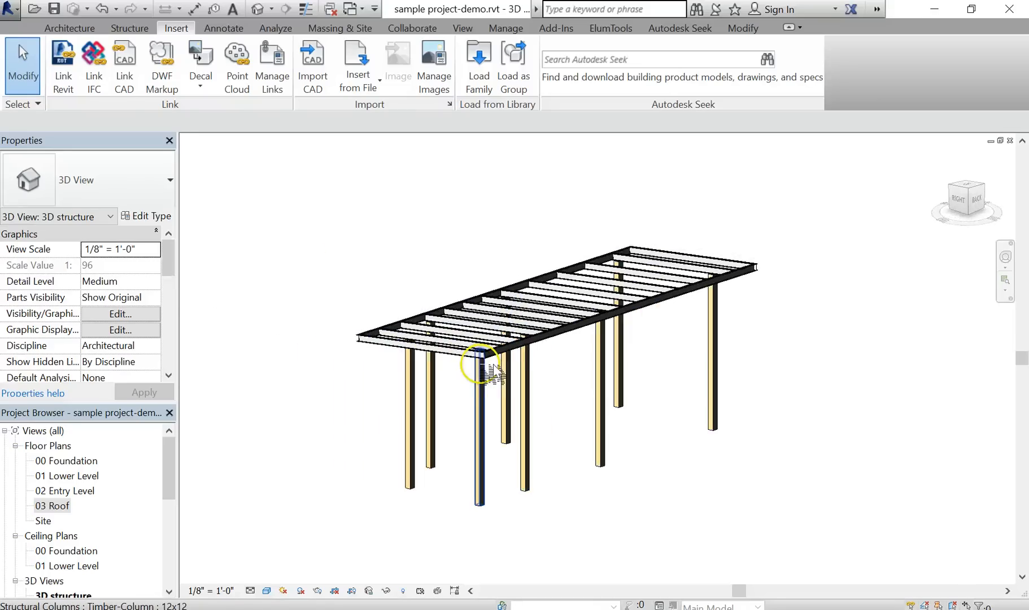
pyautogui.scroll(-1, 480, 364)
pyautogui.keyDown('shift'); pyautogui.moveTo(487, 363); pyautogui.dragTo(483, 337, button='middle'); pyautogui.keyUp('shift')
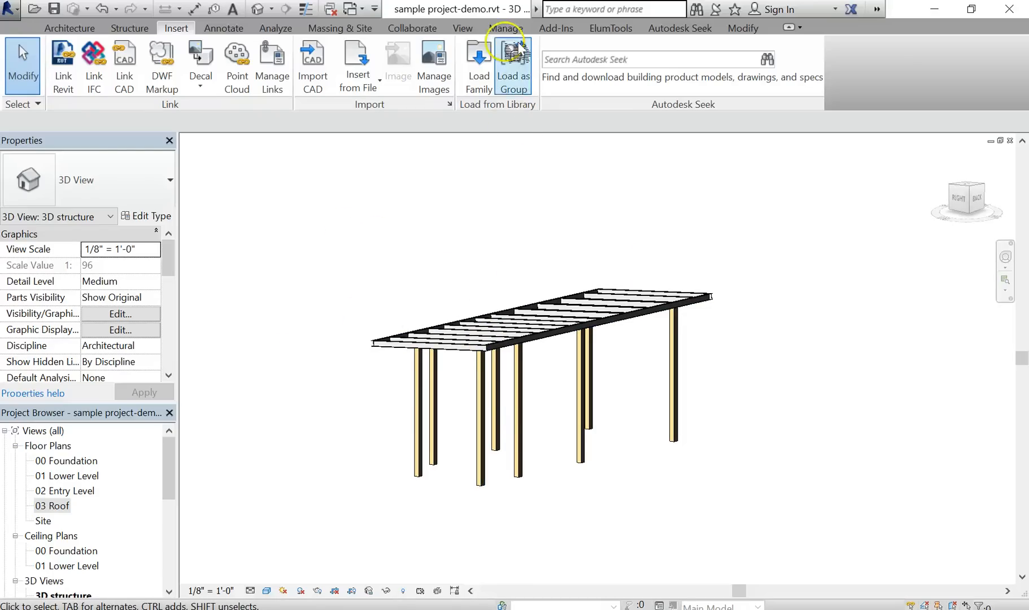
# Step: Browse to the Wood folder of the US Imperial Structural Framing library for loading a family
pyautogui.click(479, 65)
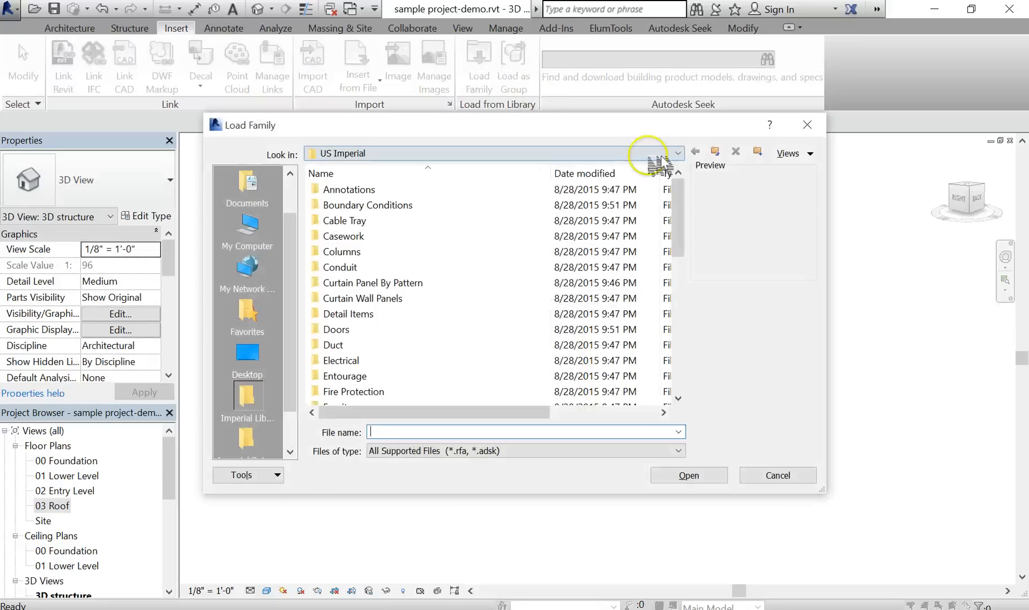
pyautogui.scroll(-1, 685, 223)
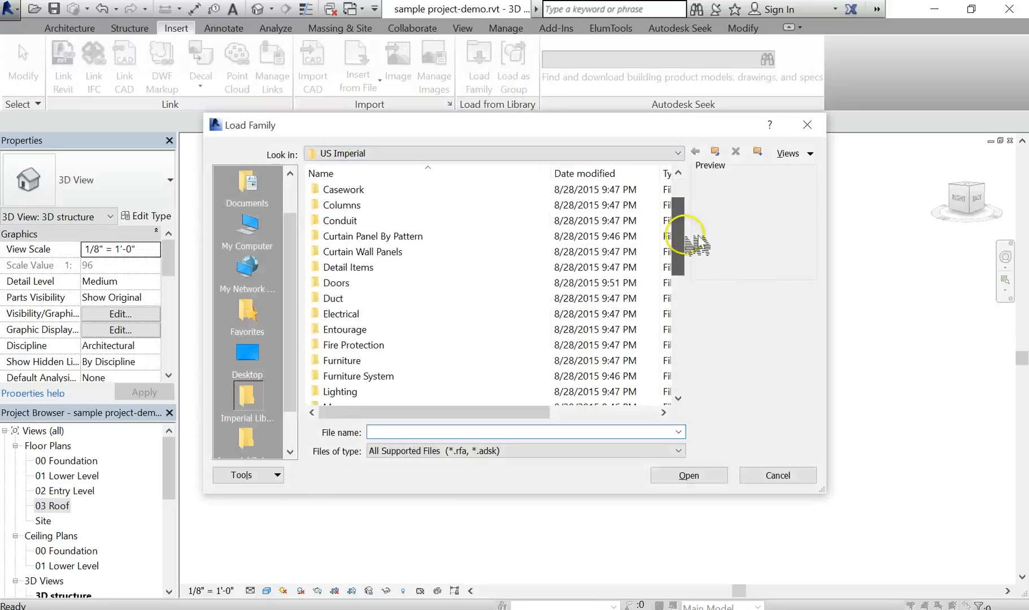
pyautogui.moveTo(688, 234); pyautogui.dragTo(676, 342)
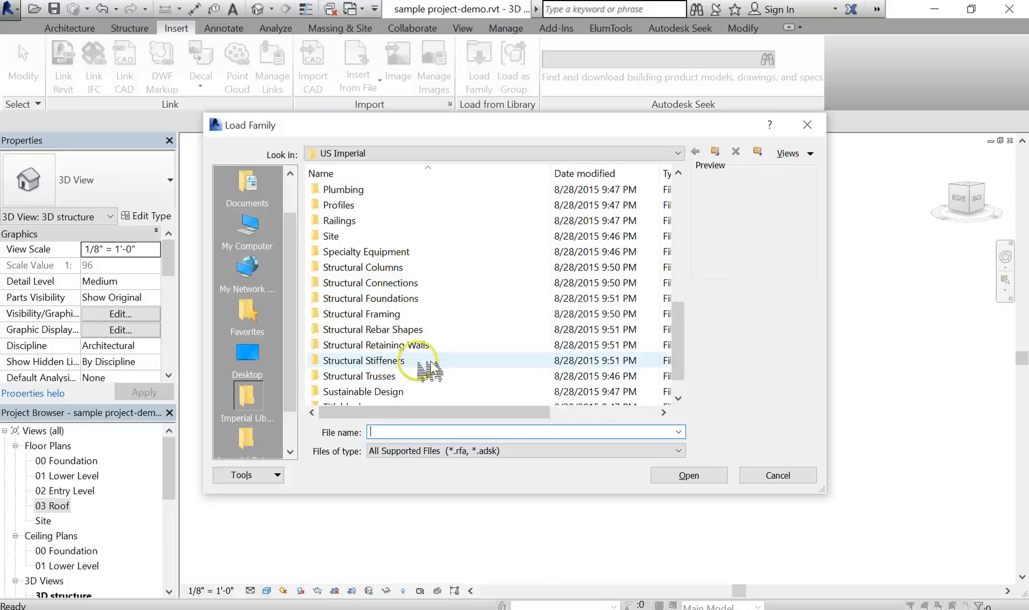
pyautogui.scroll(-1, 418, 361)
pyautogui.doubleClick(408, 307)
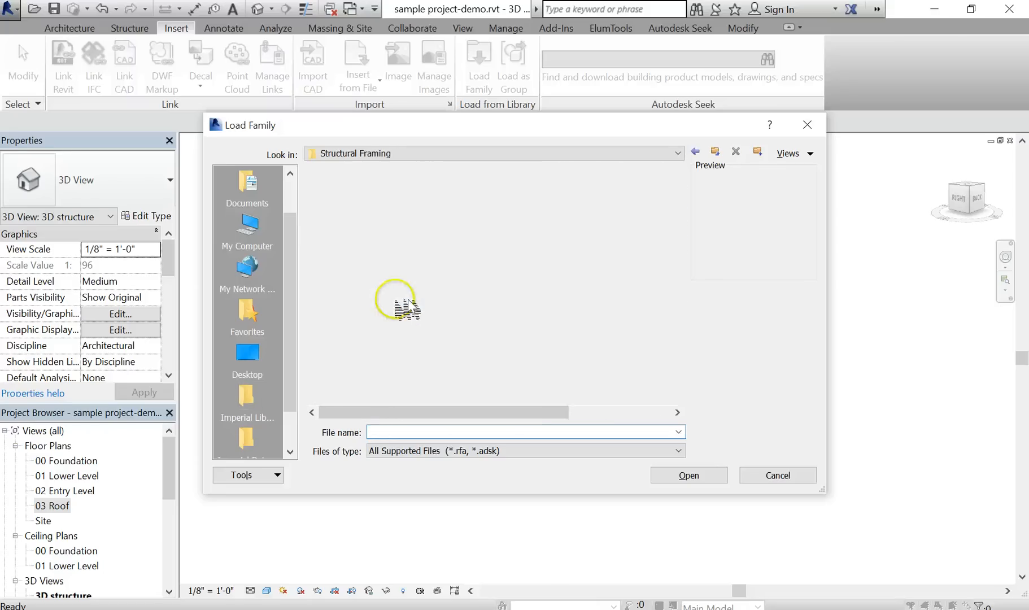
pyautogui.doubleClick(351, 257)
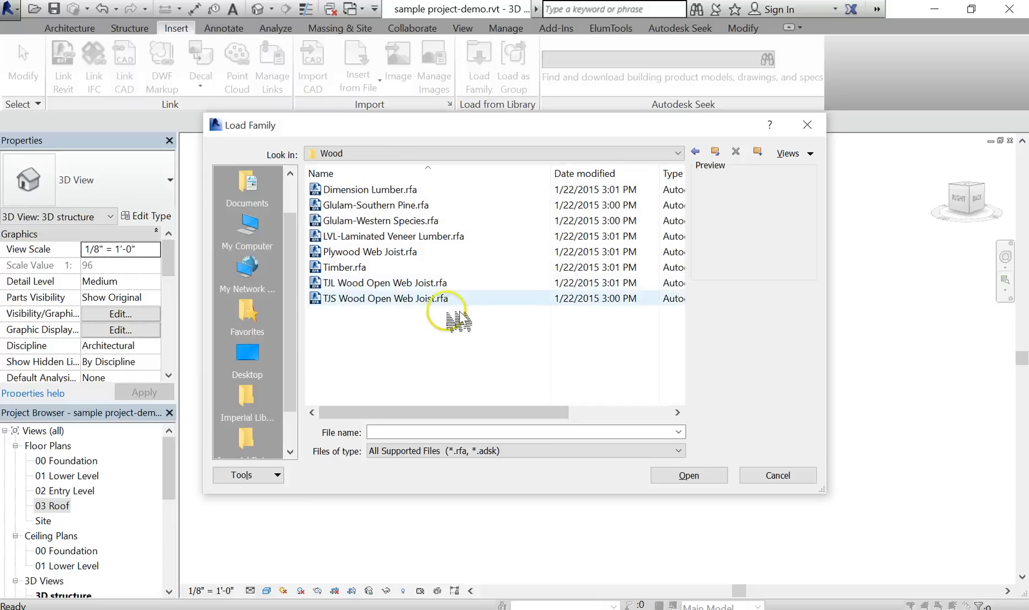
pyautogui.click(694, 151)
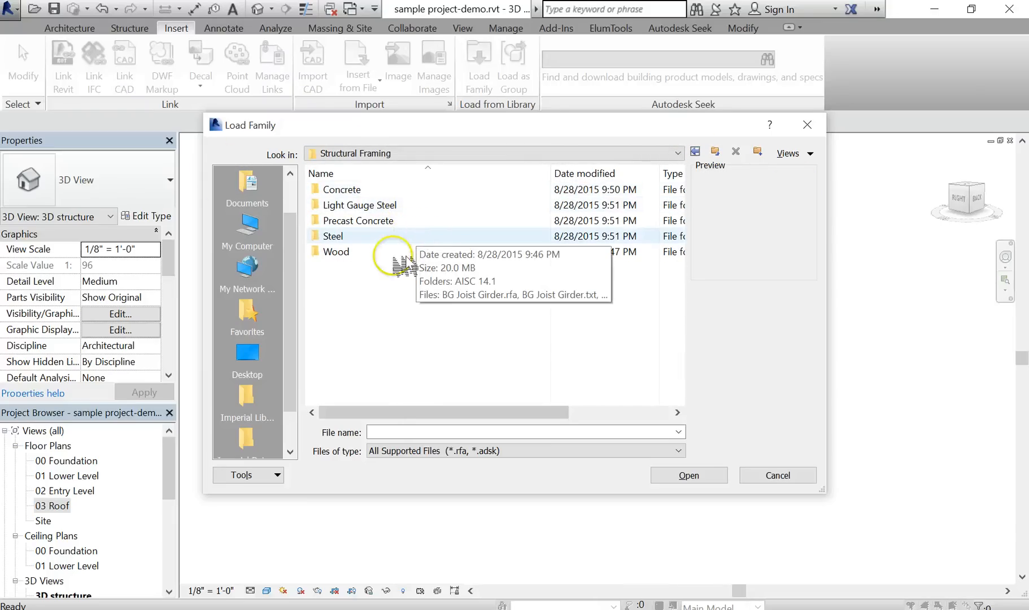
pyautogui.doubleClick(343, 254)
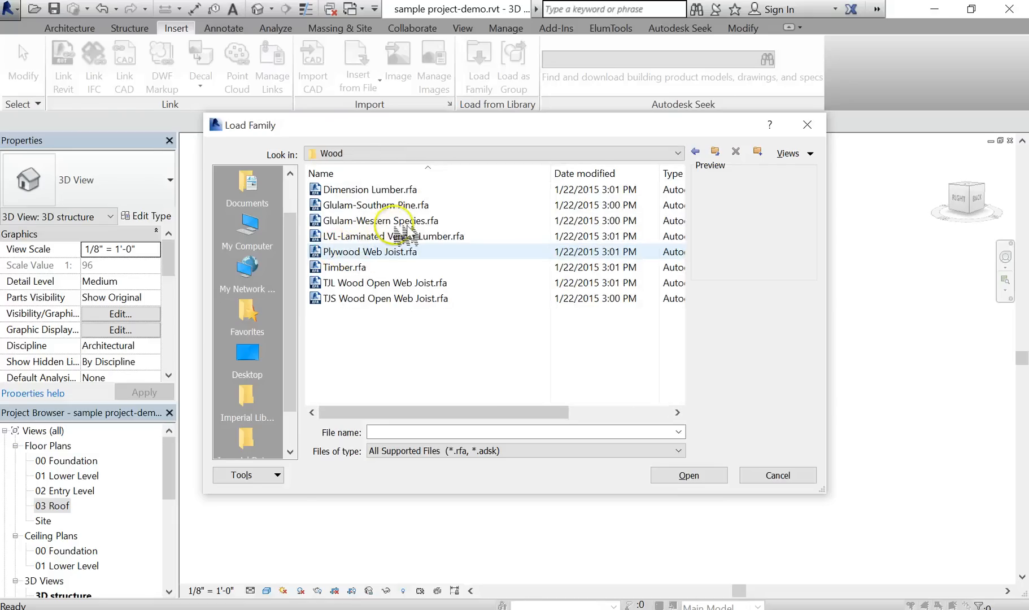
# Step: Preview the Timber, Plywood Web Joist and LVL-Laminated Veneer Lumber families, and open Timber.rfa for loading
pyautogui.click(368, 269)
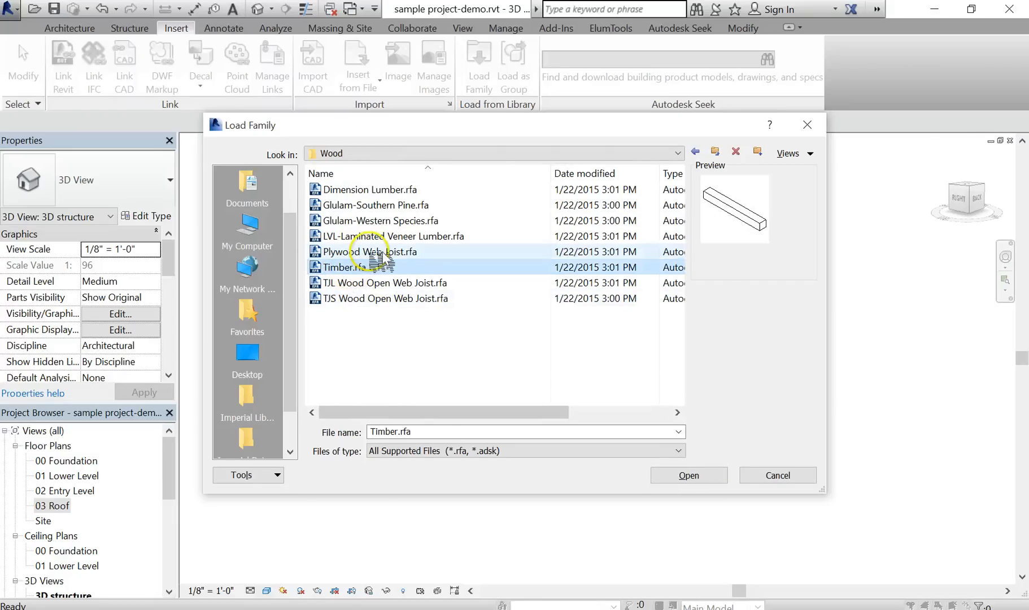
pyautogui.click(376, 252)
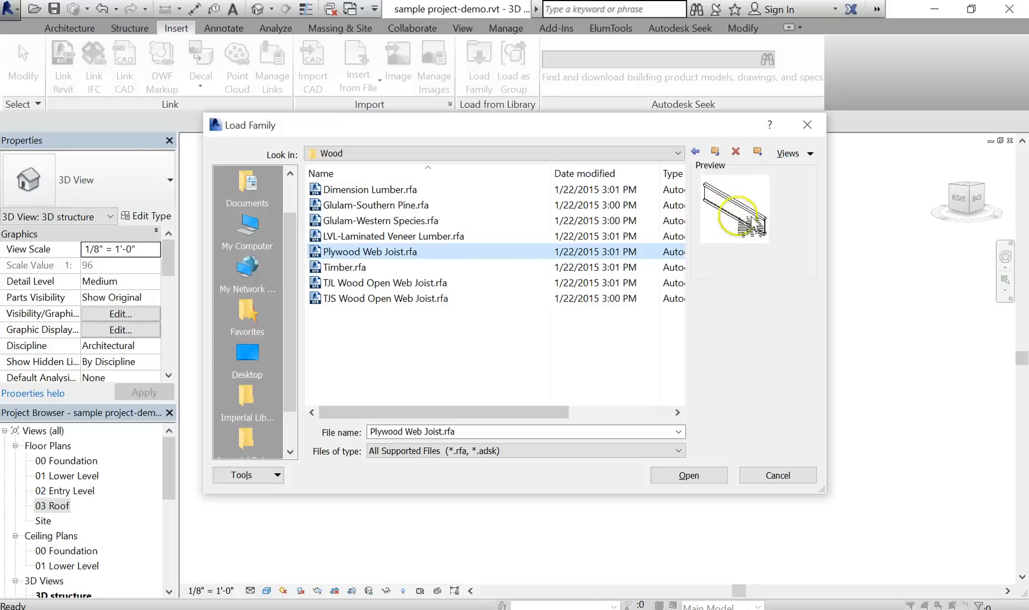
pyautogui.click(437, 237)
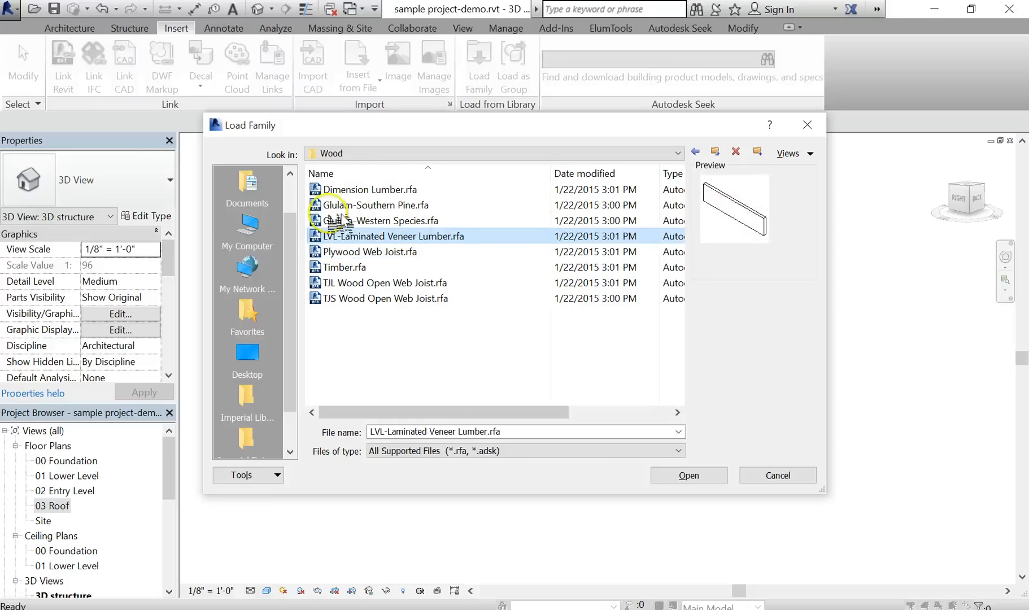
pyautogui.click(350, 267)
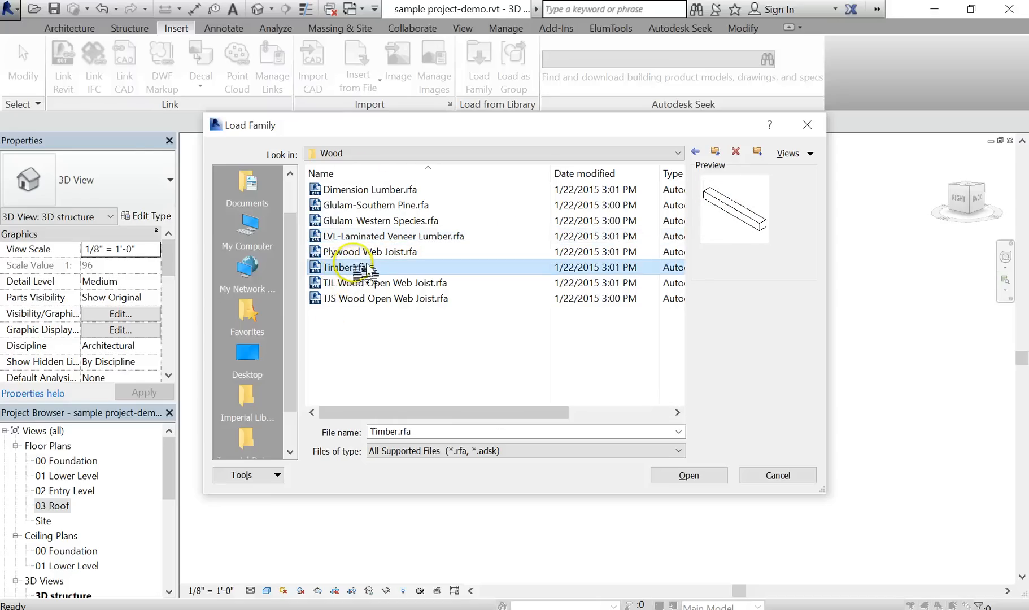
pyautogui.doubleClick(390, 270)
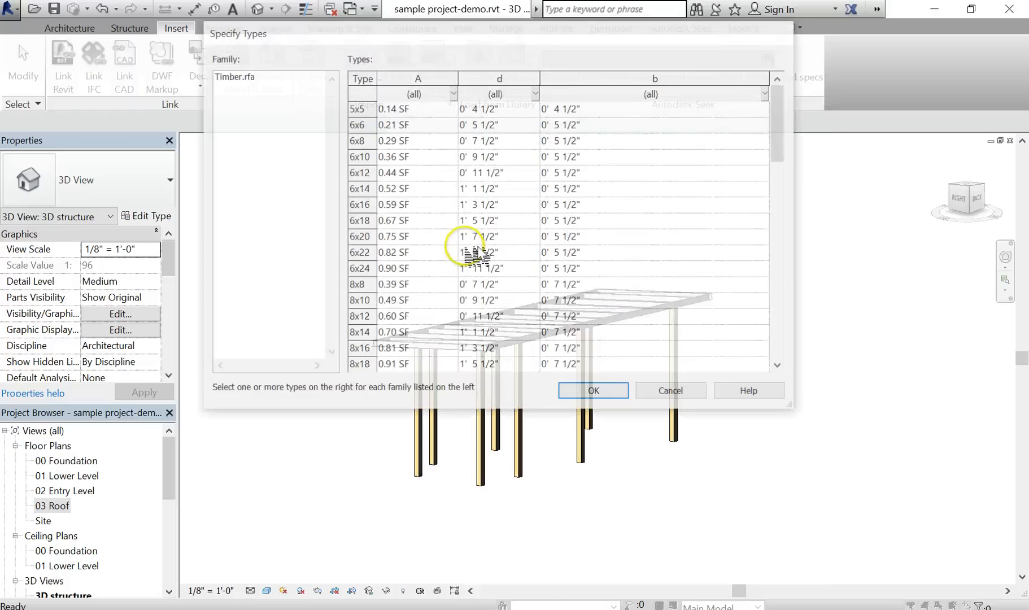
# Step: Load the 6x8, 6x14 and 6x24 types of the Timber framing family into the project
pyautogui.click(412, 141)
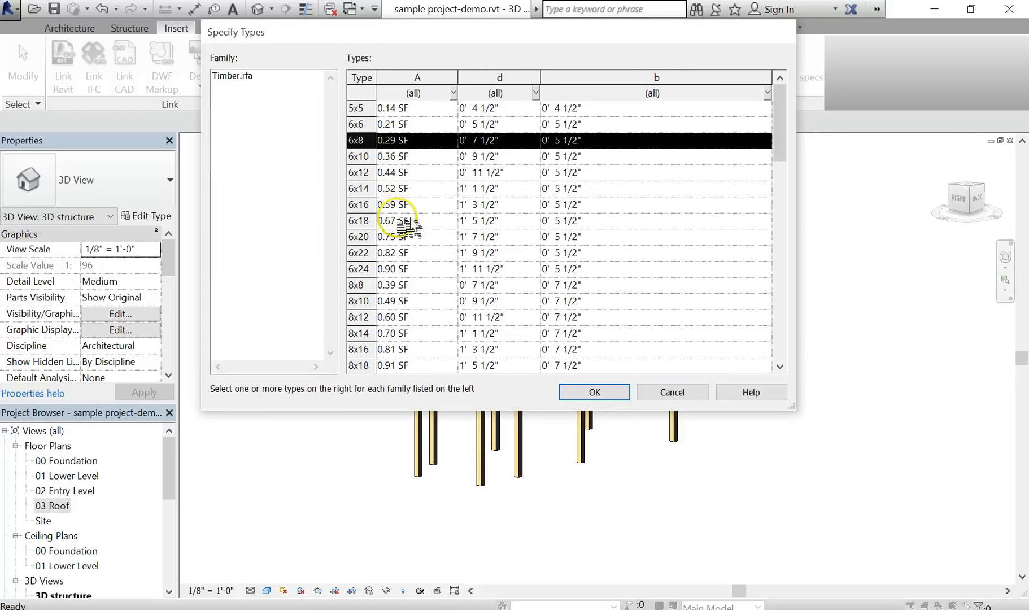
pyautogui.scroll(-5, 429, 242)
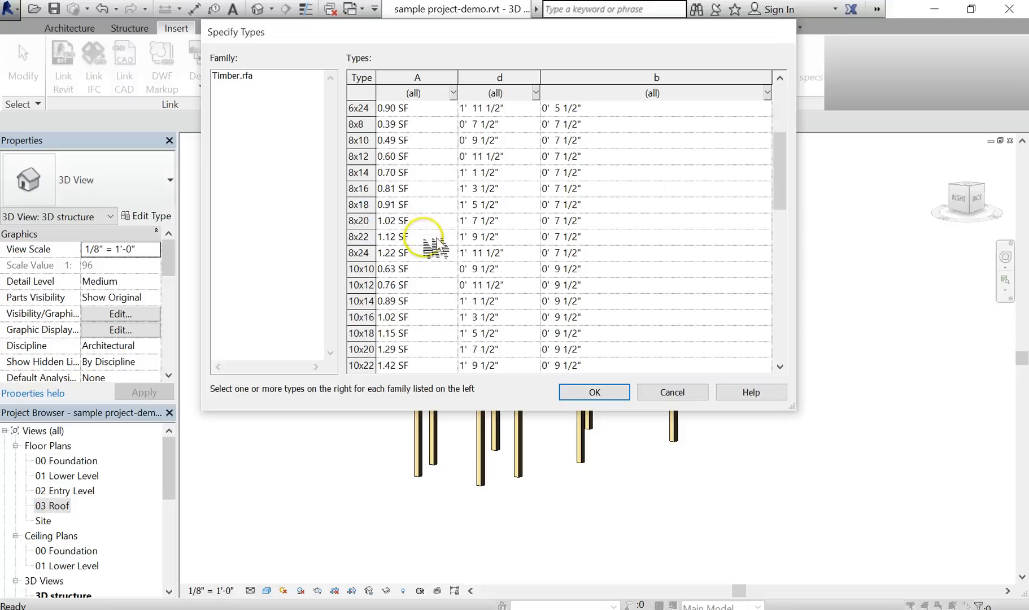
pyautogui.scroll(5, 437, 247)
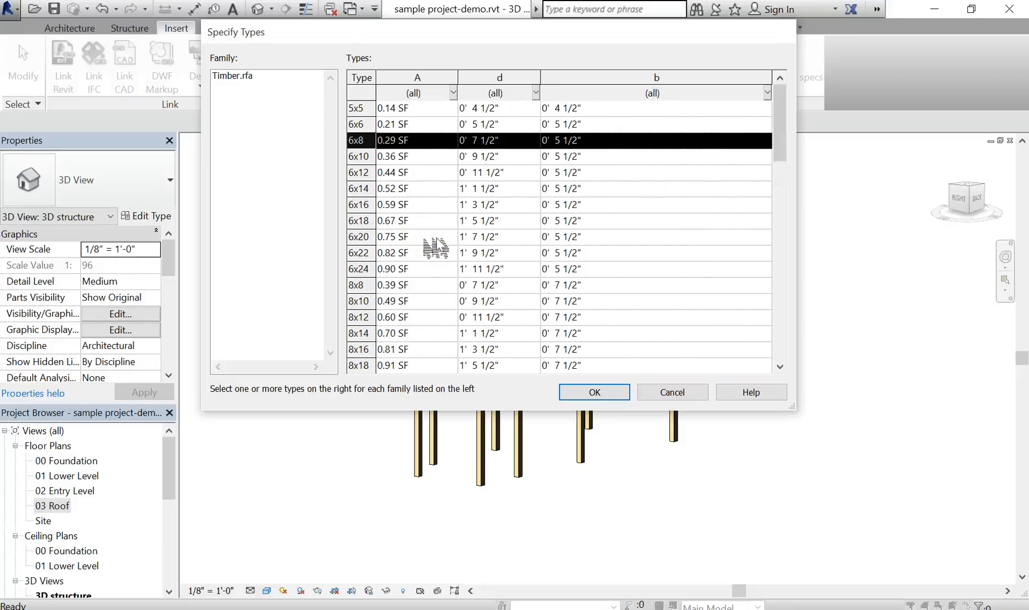
pyautogui.keyDown('ctrl'); pyautogui.click(408, 270); pyautogui.keyUp('ctrl')
pyautogui.keyDown('ctrl'); pyautogui.click(401, 186); pyautogui.keyUp('ctrl')
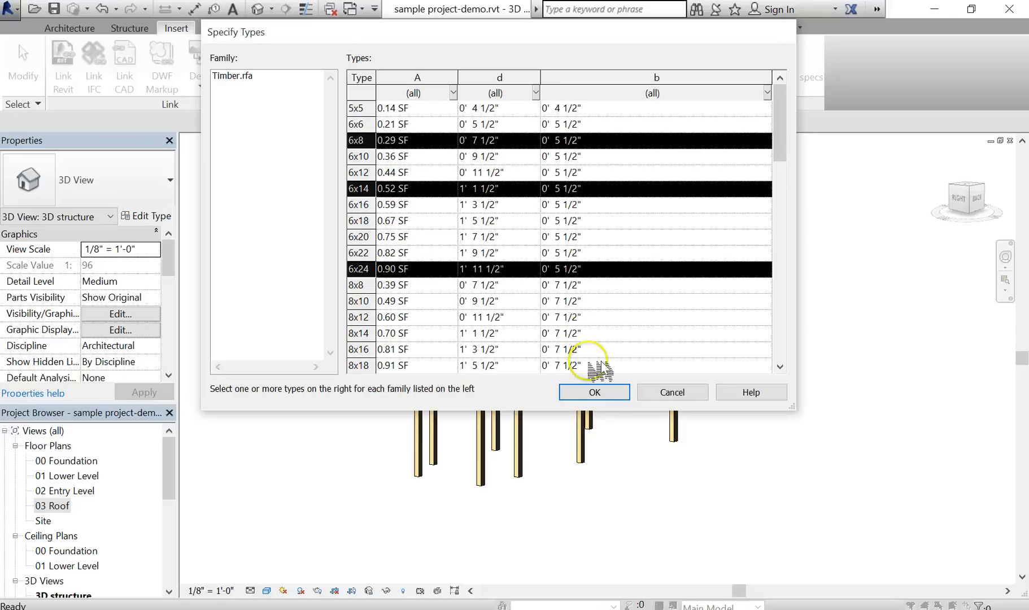
pyautogui.click(610, 394)
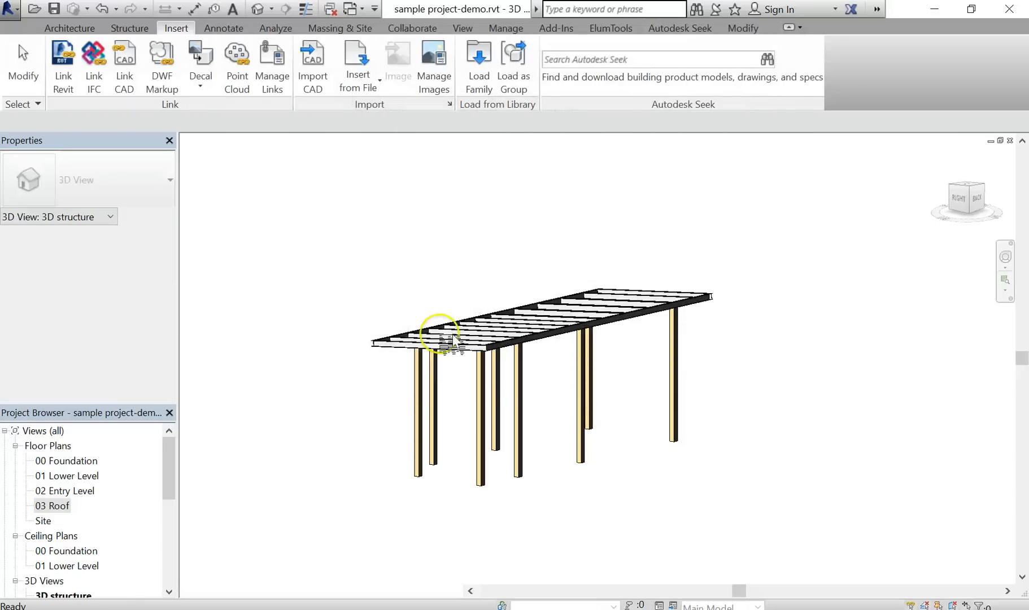
# Step: Select all the roof framing, filter out the structural beam system, and change the members' type to Timber 6x14
pyautogui.keyDown('shift'); pyautogui.moveTo(576, 370); pyautogui.dragTo(424, 325, button='middle'); pyautogui.keyUp('shift')
pyautogui.moveTo(337, 301); pyautogui.dragTo(602, 404)
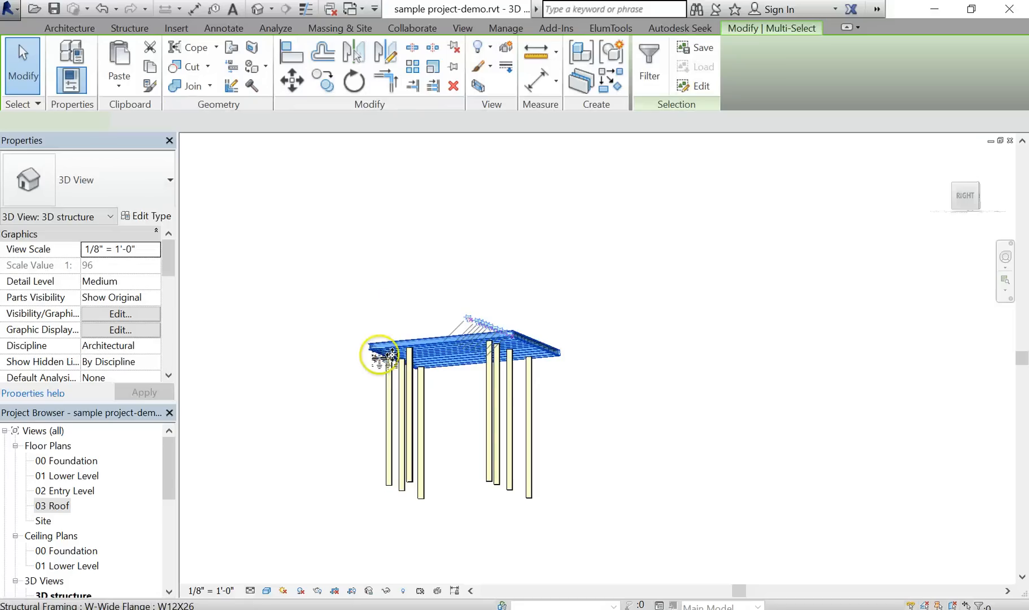
pyautogui.click(649, 56)
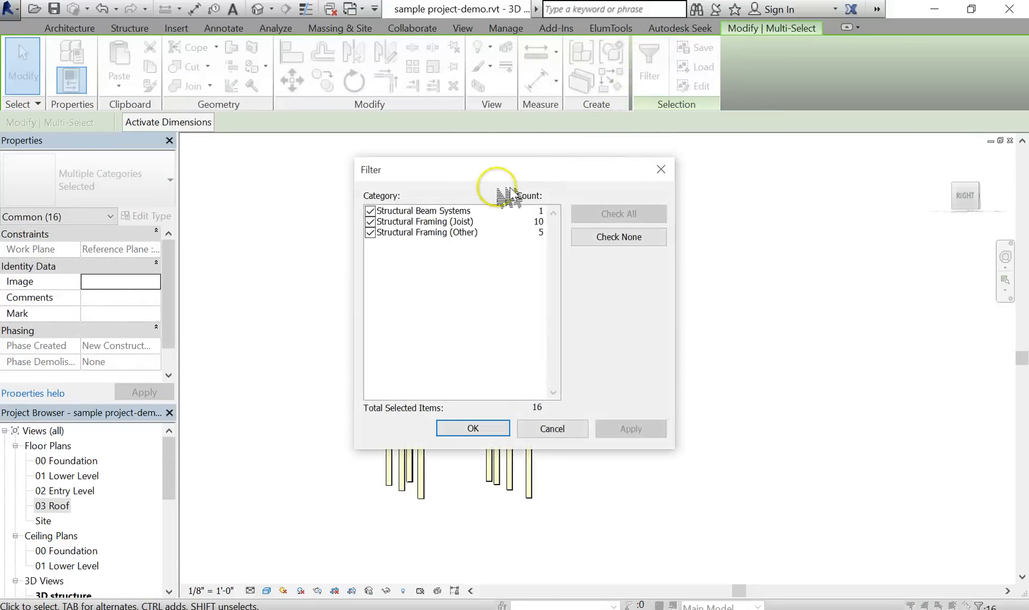
pyautogui.click(371, 212)
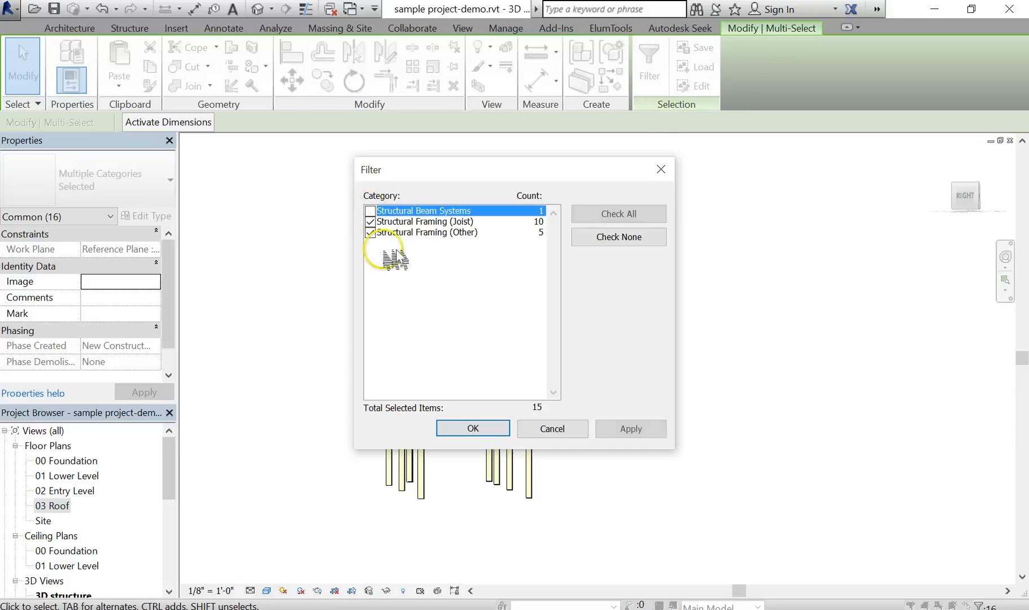
pyautogui.click(474, 428)
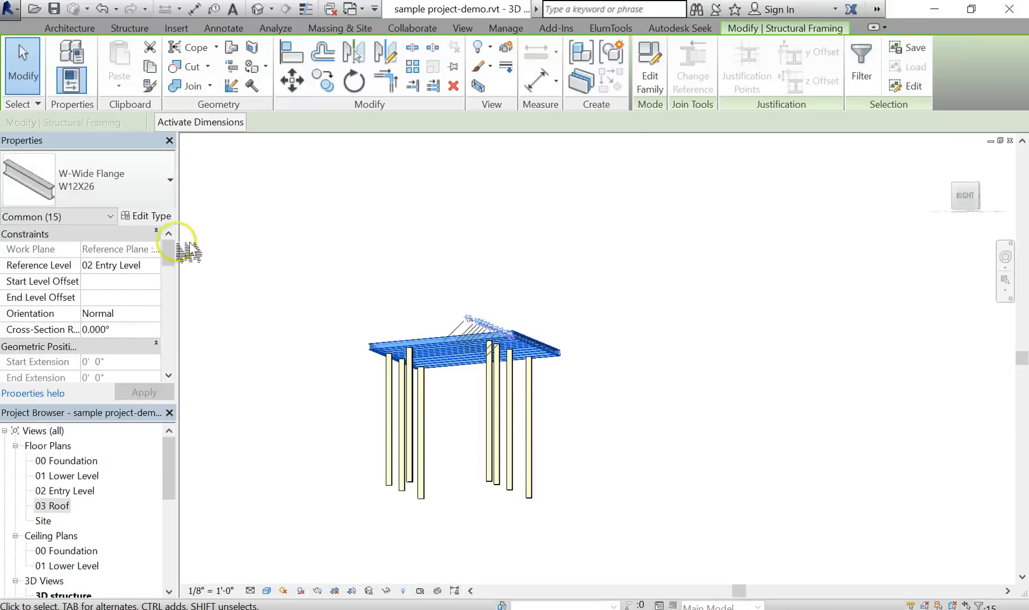
pyautogui.click(129, 182)
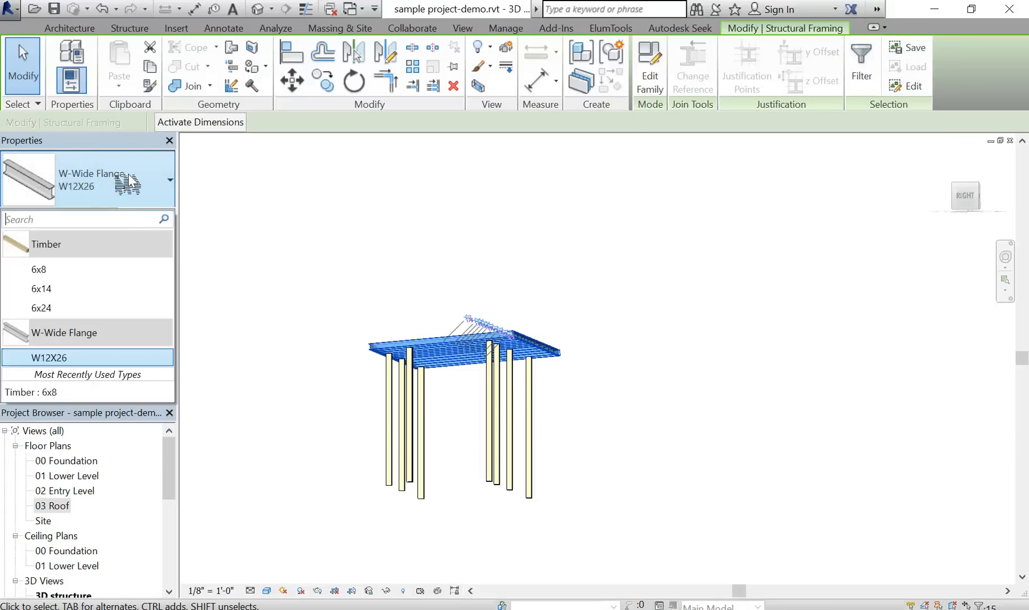
pyautogui.click(62, 293)
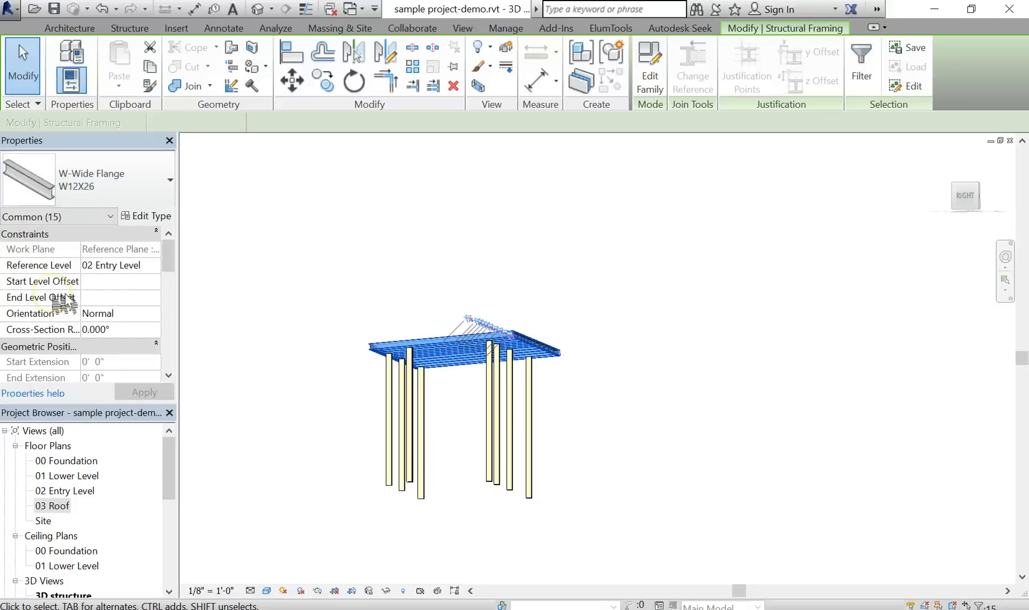
pyautogui.click(545, 285)
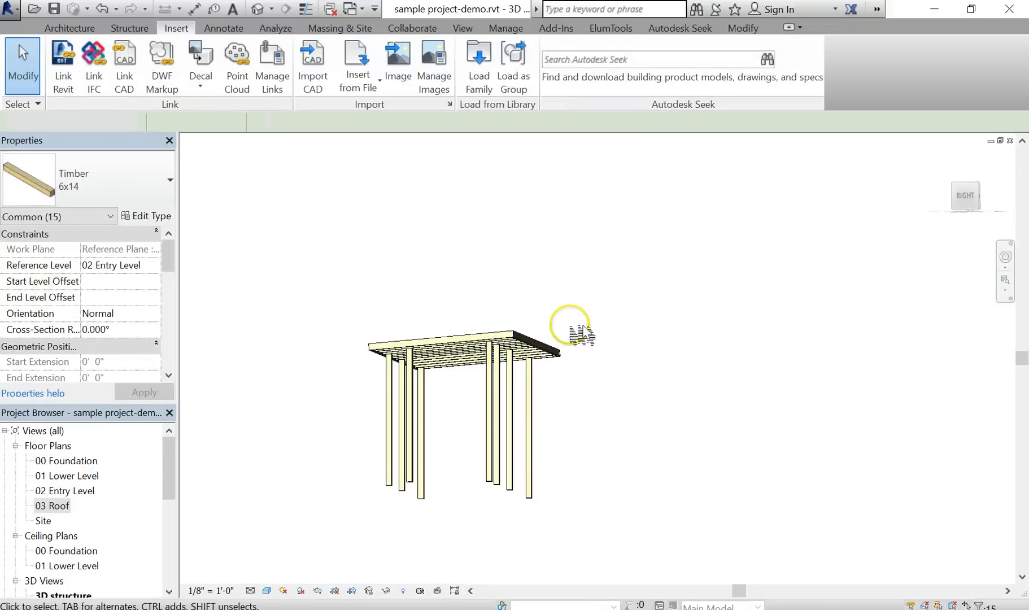
# Step: Examine the timber roof framing in 3D, including the mitred corner joint, the joist connections and the columns
pyautogui.scroll(4, 558, 487)
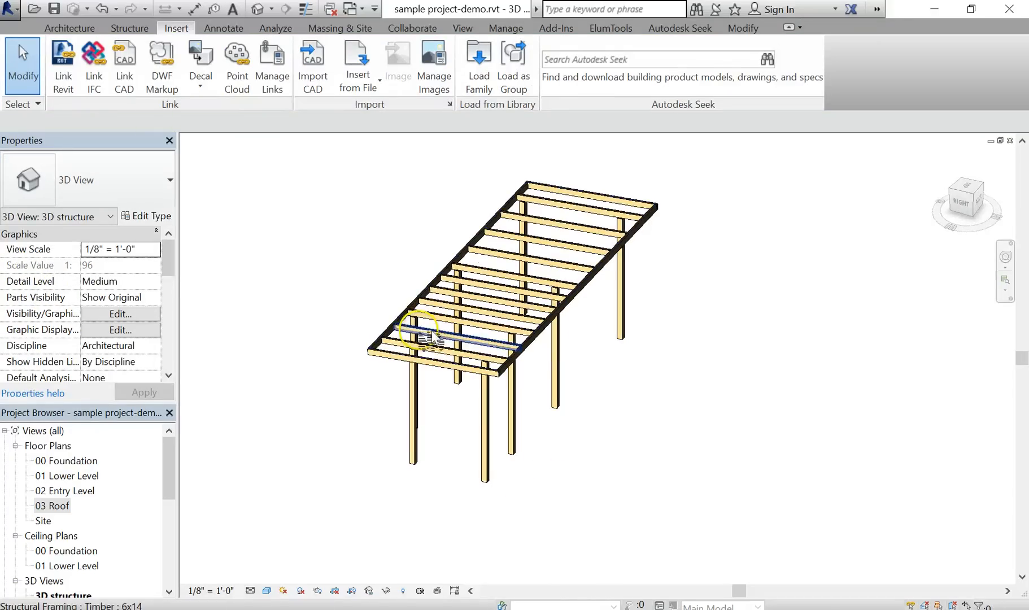
pyautogui.scroll(3, 354, 356)
pyautogui.scroll(5, 354, 356)
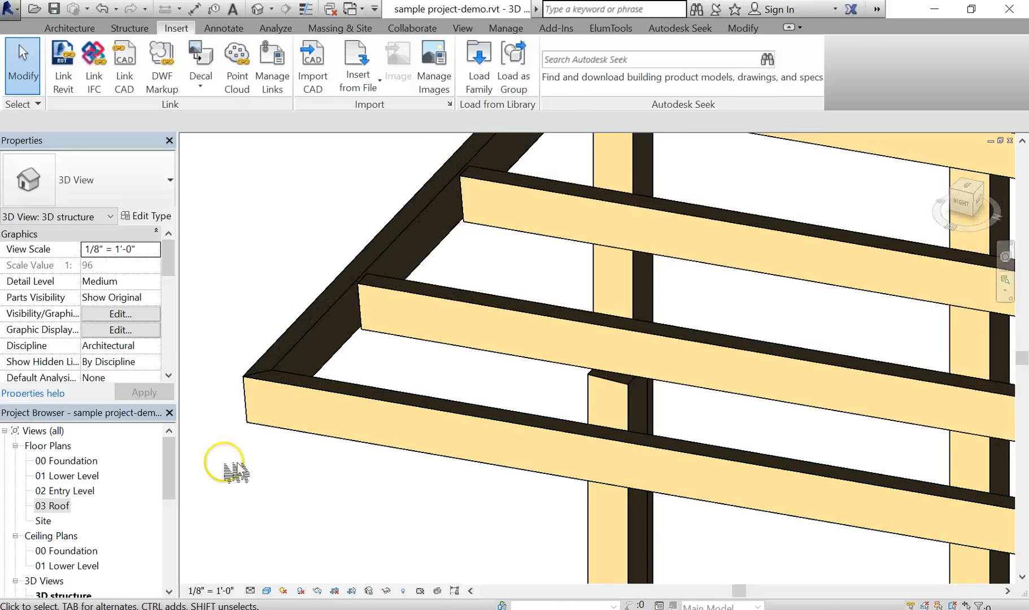
pyautogui.scroll(-2, 264, 374)
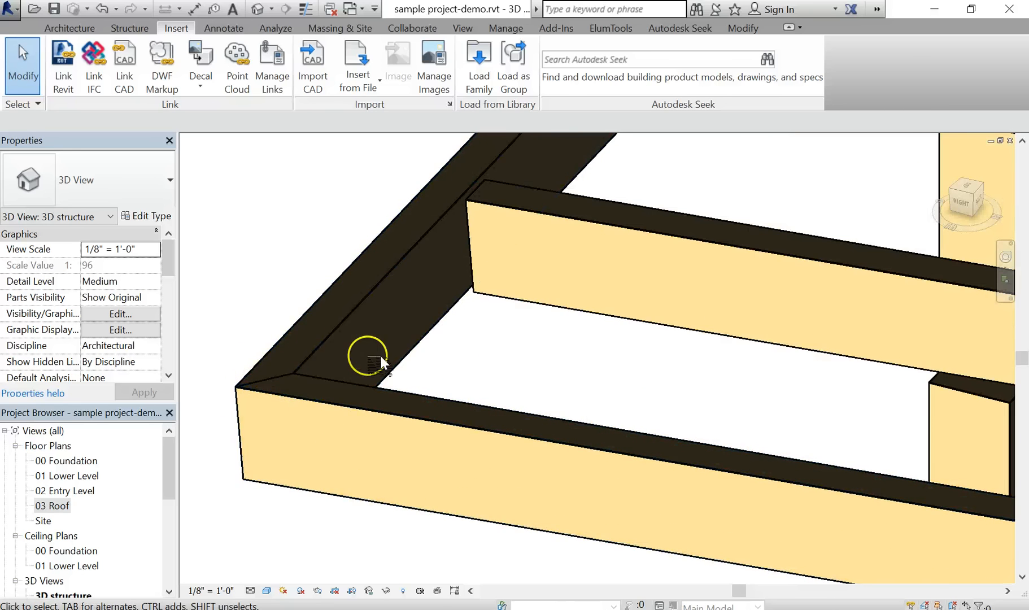
pyautogui.scroll(-2, 368, 356)
pyautogui.scroll(-4, 384, 357)
pyautogui.keyDown('shift'); pyautogui.moveTo(602, 381); pyautogui.dragTo(714, 387, button='middle'); pyautogui.keyUp('shift')
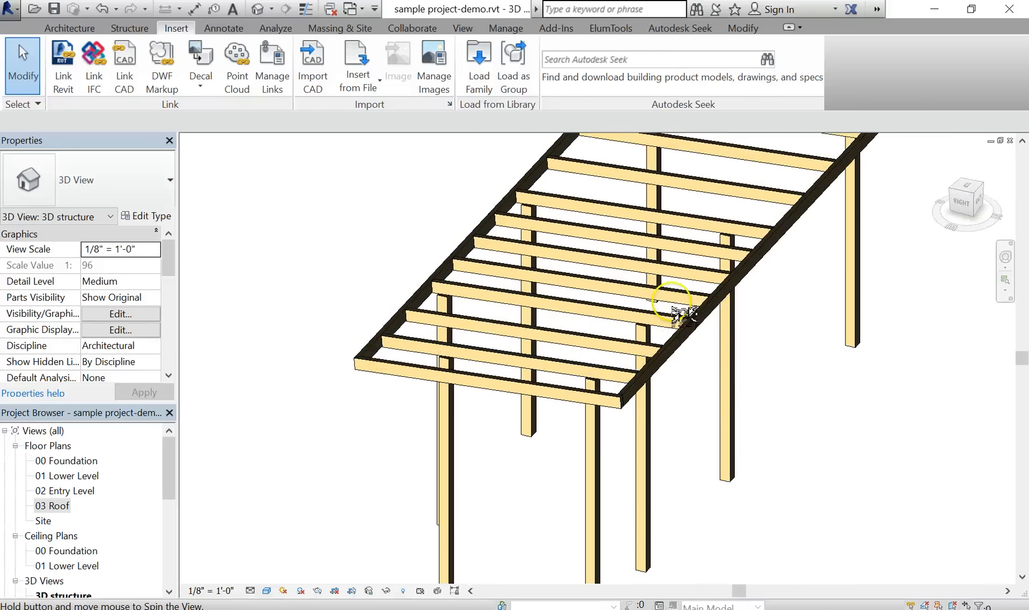
pyautogui.keyDown('shift'); pyautogui.moveTo(684, 315); pyautogui.dragTo(669, 345, button='middle'); pyautogui.keyUp('shift')
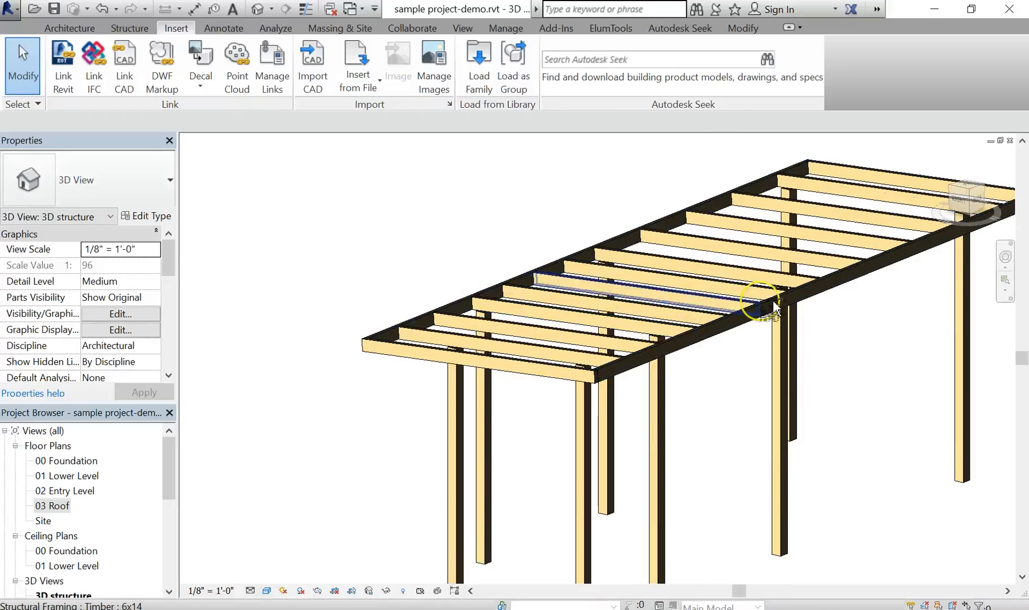
pyautogui.keyDown('shift'); pyautogui.moveTo(765, 301); pyautogui.dragTo(722, 409, button='middle'); pyautogui.keyUp('shift')
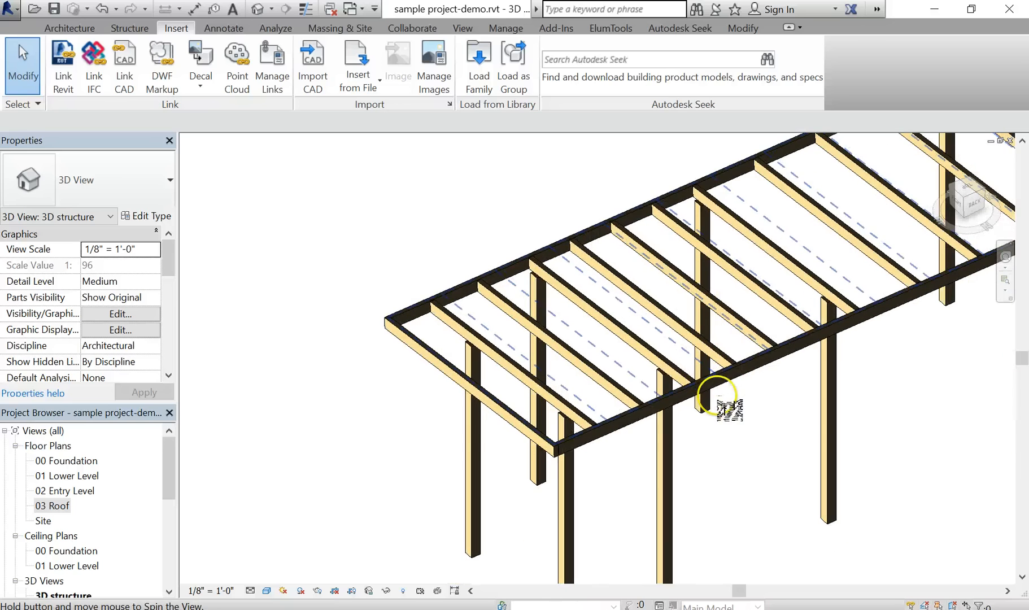
# Step: Change the first joist inside the roof's end beam to Timber 6x24 and inspect its depth against the surrounding framing
pyautogui.click(456, 329)
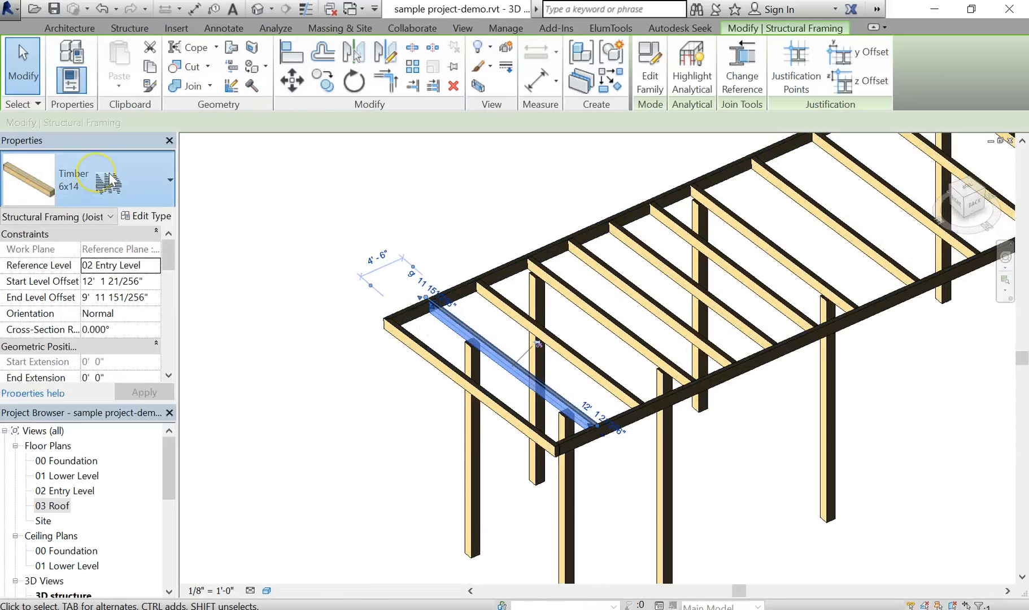
pyautogui.click(107, 181)
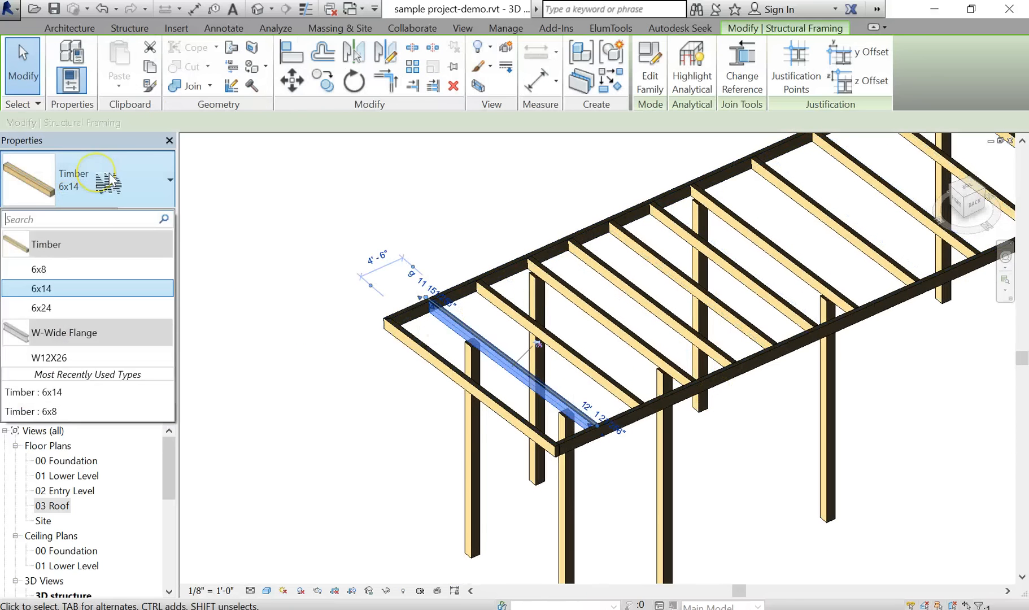
pyautogui.click(74, 310)
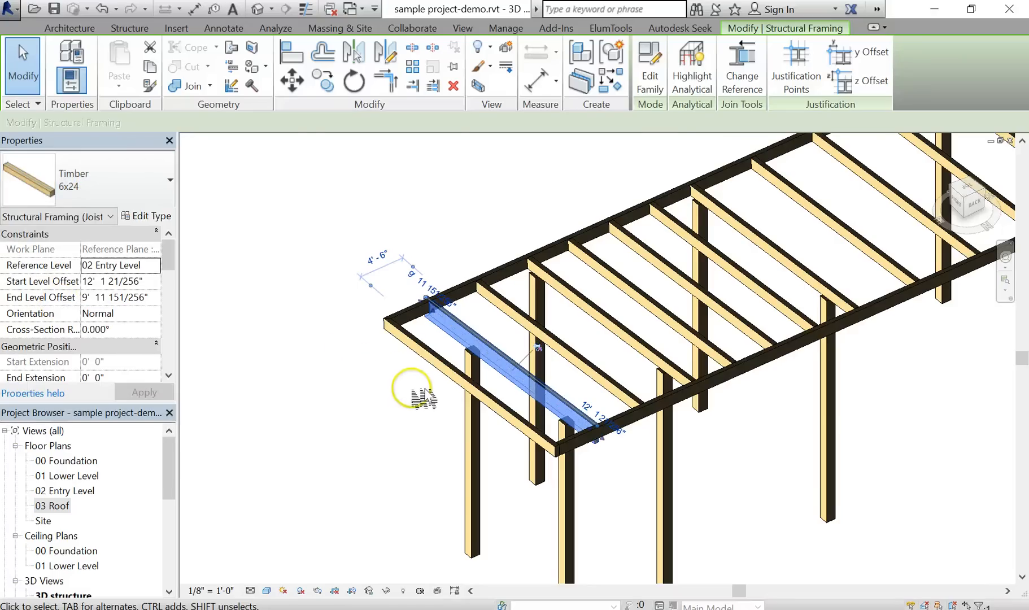
pyautogui.keyDown('shift'); pyautogui.moveTo(396, 379); pyautogui.dragTo(709, 428, button='middle'); pyautogui.keyUp('shift')
pyautogui.keyDown('shift'); pyautogui.moveTo(685, 382); pyautogui.dragTo(684, 367, button='middle'); pyautogui.keyUp('shift')
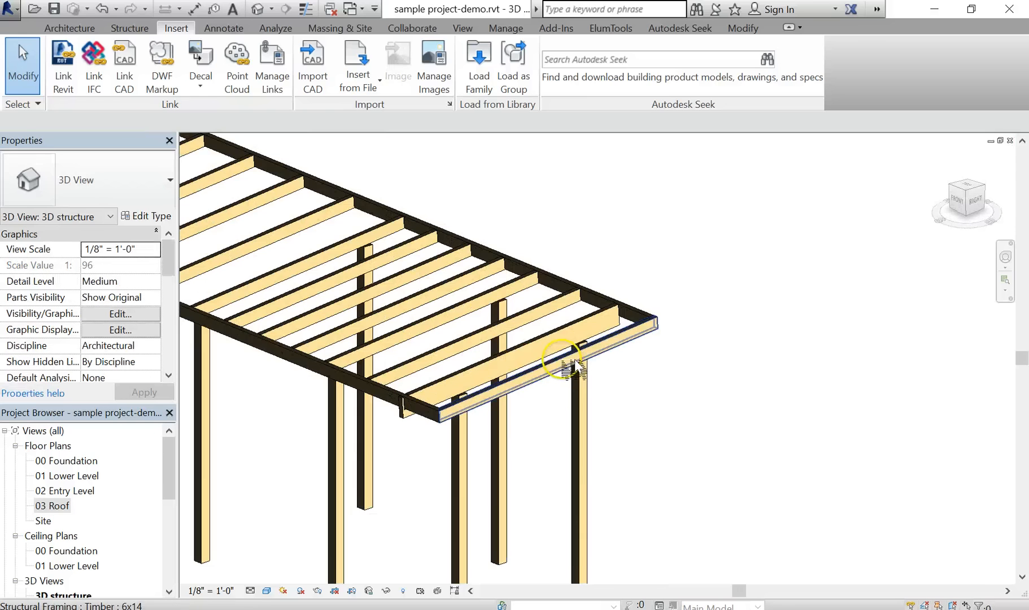
pyautogui.keyDown('shift'); pyautogui.moveTo(570, 370); pyautogui.dragTo(593, 346, button='middle'); pyautogui.keyUp('shift')
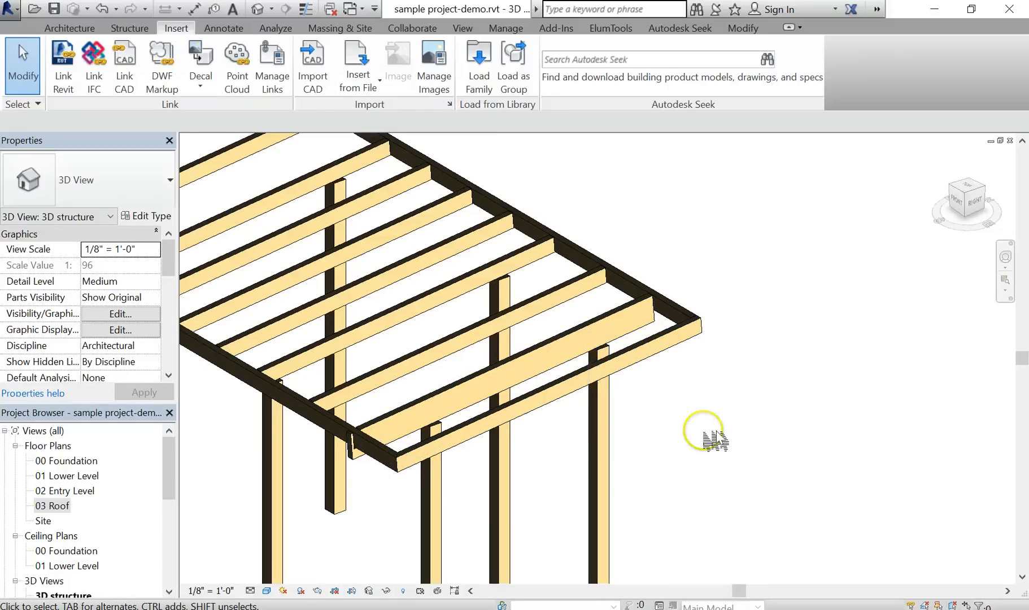
# Step: Match the roof joists over the remaining column lines to the Timber 6x24 type of the deep joist beside the end beam
pyautogui.keyDown('shift'); pyautogui.moveTo(712, 437); pyautogui.dragTo(823, 421, button='middle'); pyautogui.keyUp('shift')
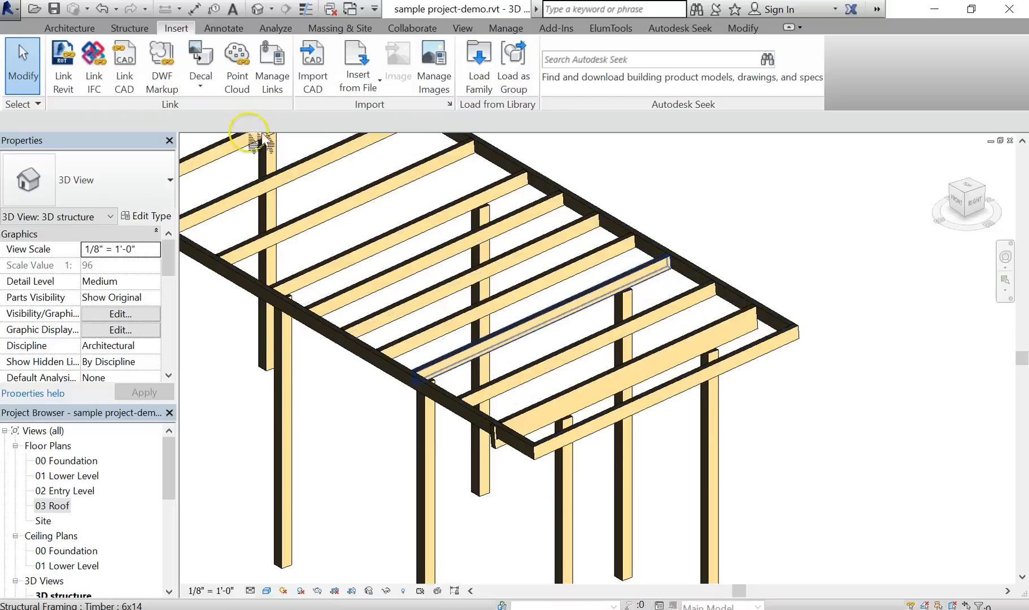
pyautogui.click(763, 27)
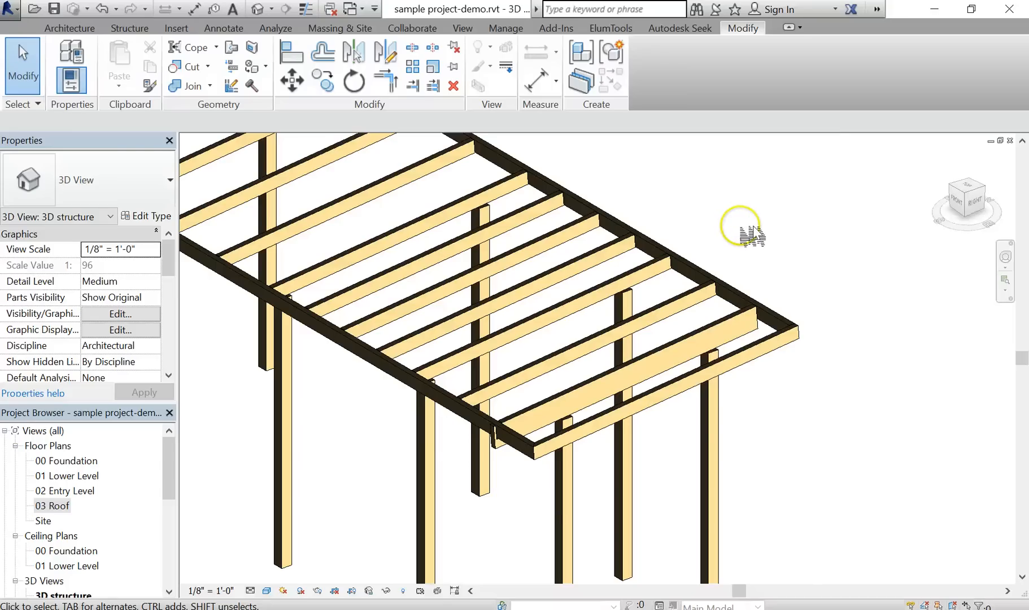
pyautogui.press('a')
pyautogui.click(718, 285)
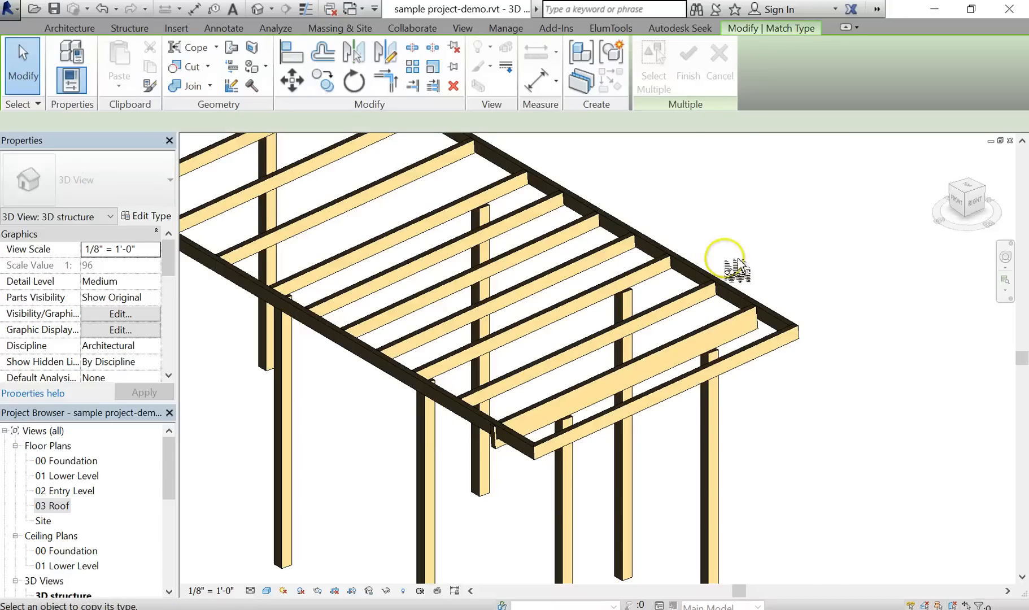
pyautogui.click(732, 333)
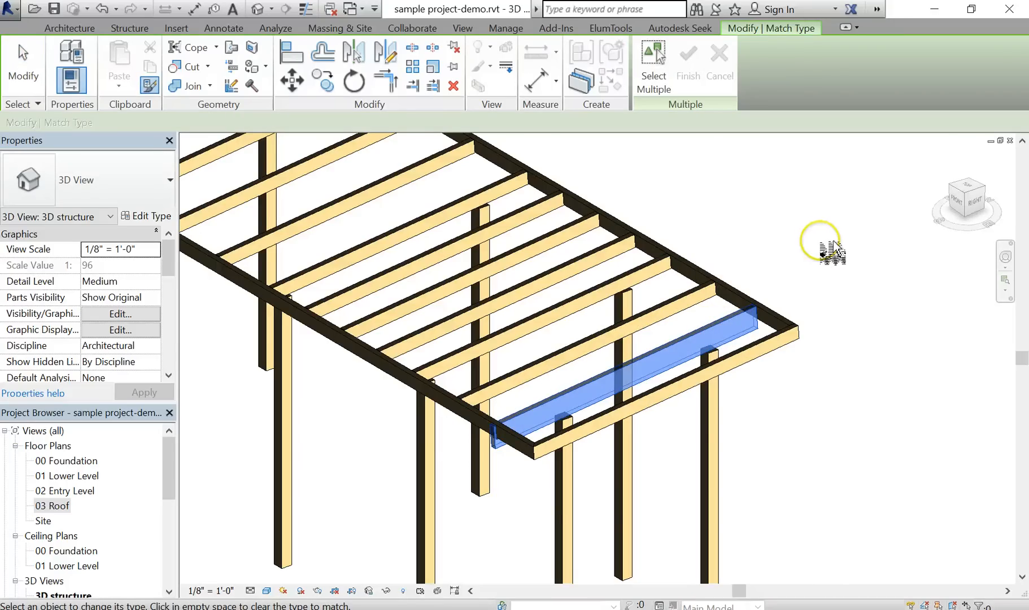
pyautogui.click(660, 277)
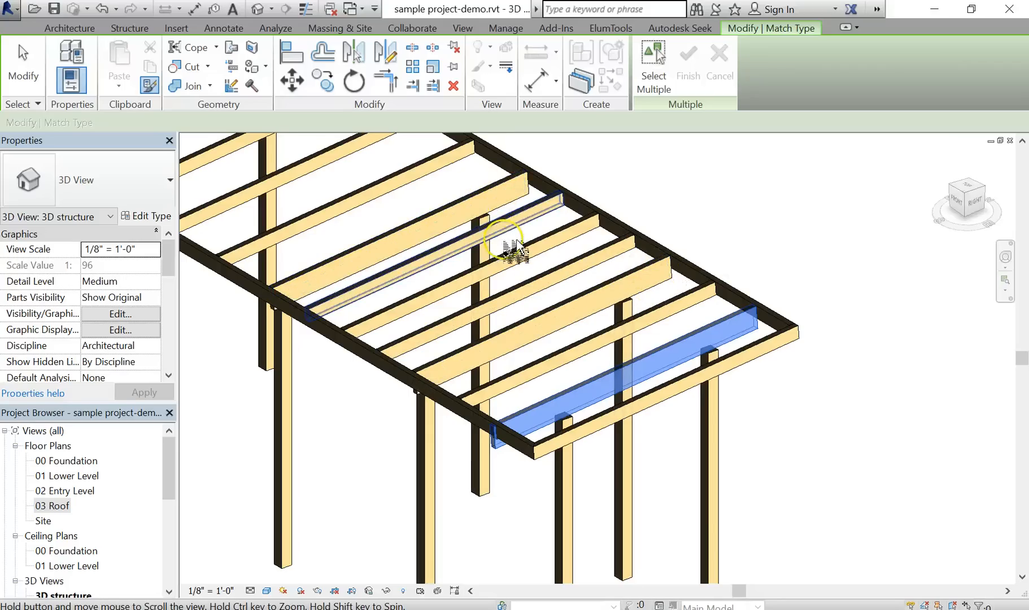
pyautogui.moveTo(517, 246); pyautogui.dragTo(751, 396, button='middle')
pyautogui.click(534, 216)
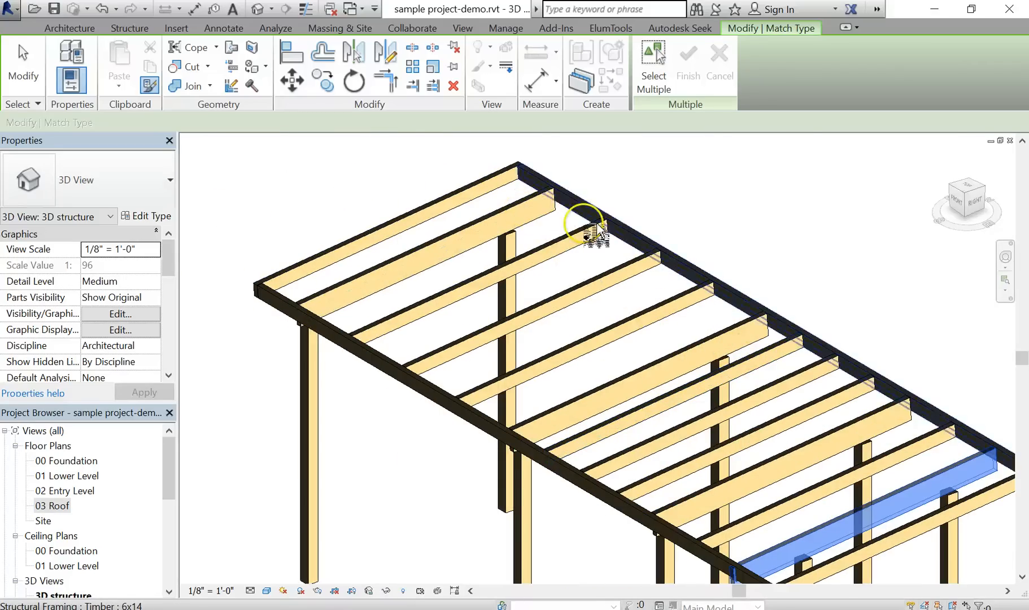
pyautogui.scroll(-1, 816, 243)
pyautogui.moveTo(816, 240); pyautogui.dragTo(739, 242, button='middle')
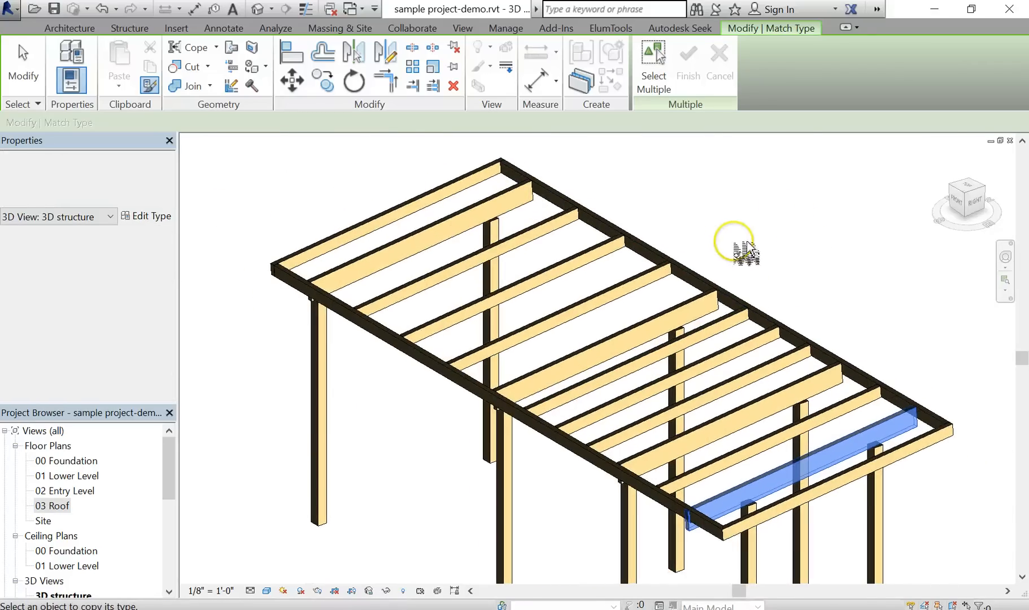
pyautogui.press('Escape')
# Step: Match all four perimeter roof beams to the Timber 6x24 joist's type and inspect the framing in 3D
pyautogui.moveTo(903, 345); pyautogui.dragTo(875, 314, button='middle')
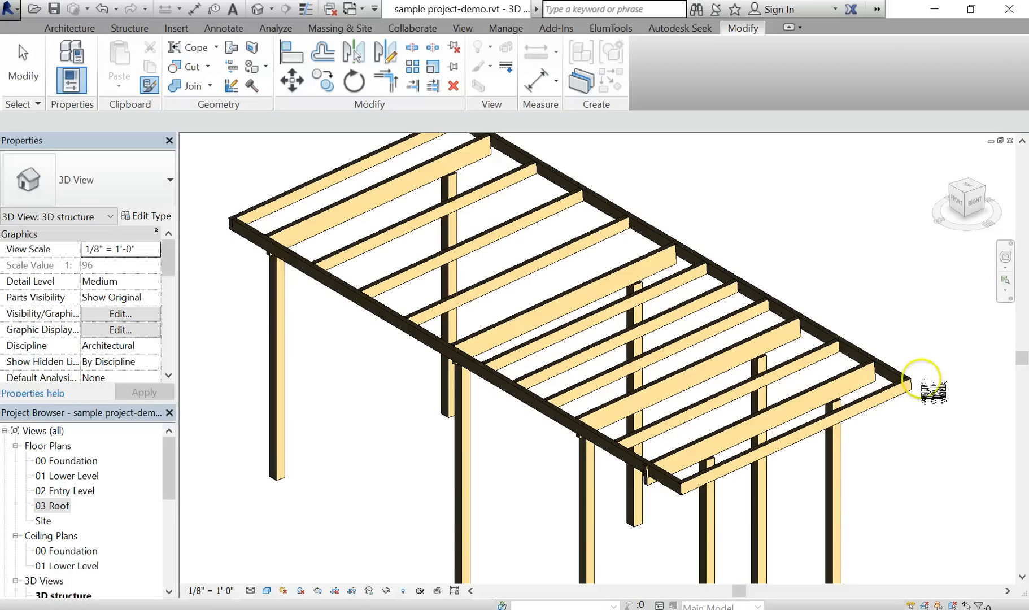
pyautogui.keyDown('shift'); pyautogui.moveTo(868, 436); pyautogui.dragTo(931, 363, button='middle'); pyautogui.keyUp('shift')
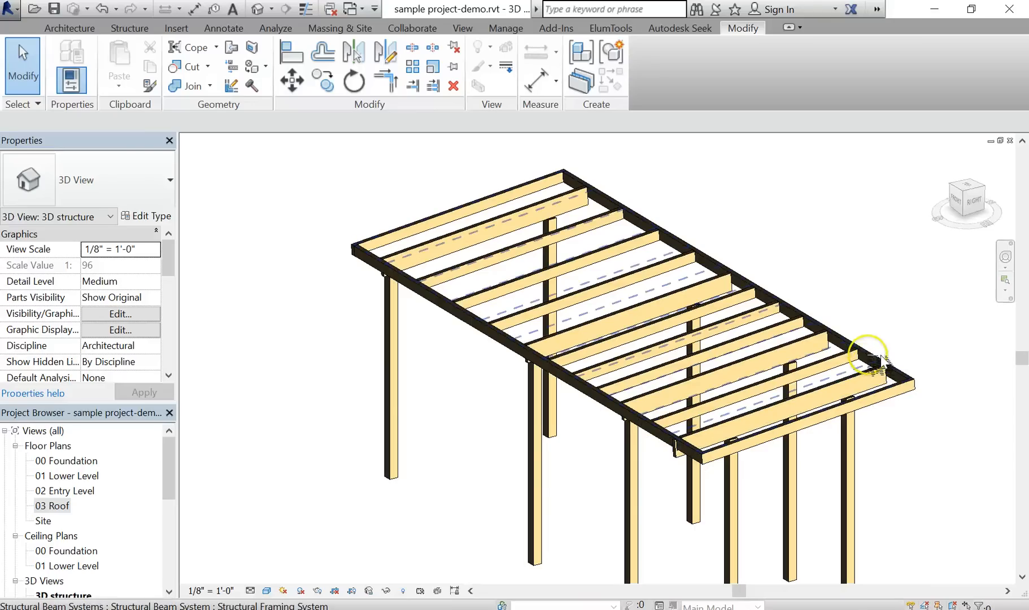
pyautogui.press('m')
pyautogui.press('a')
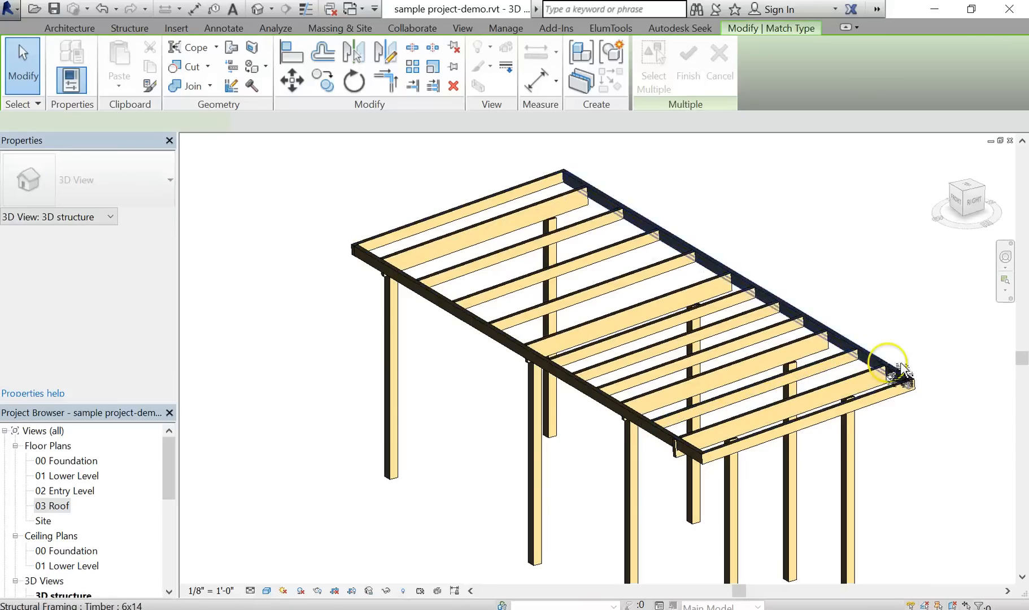
pyautogui.click(882, 388)
pyautogui.click(906, 397)
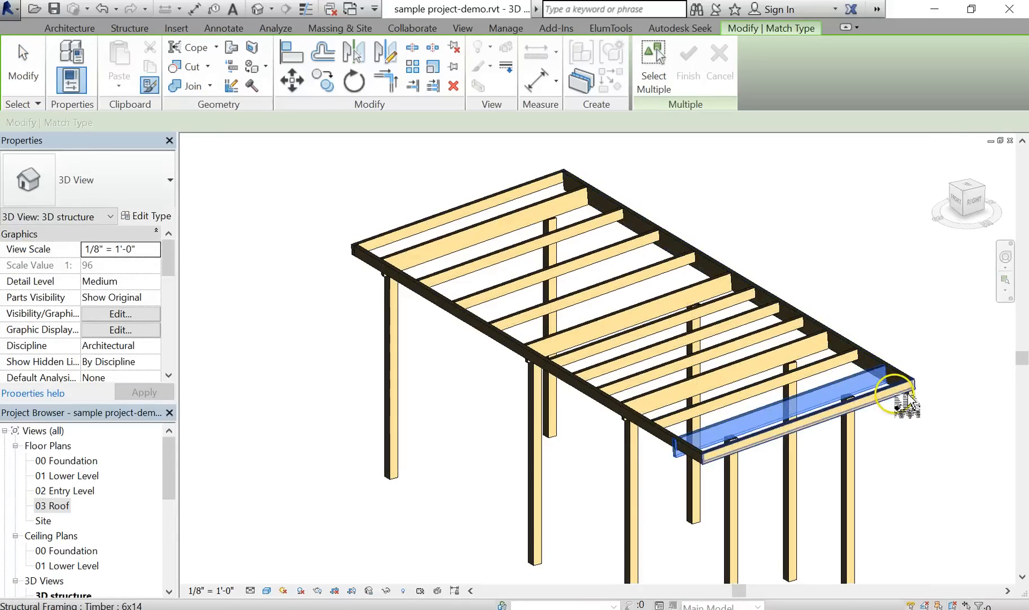
pyautogui.click(687, 438)
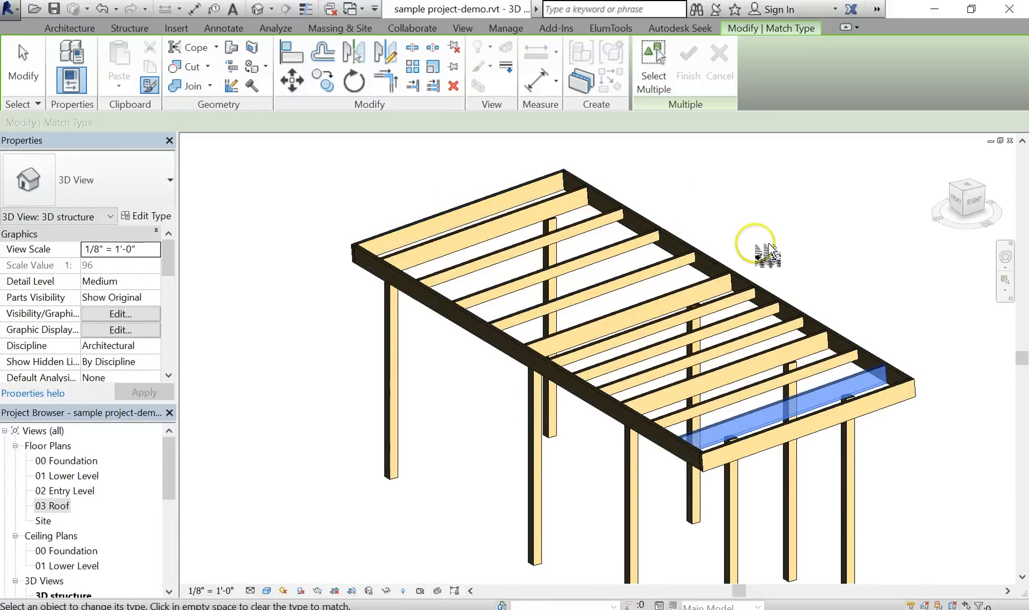
pyautogui.press('Escape')
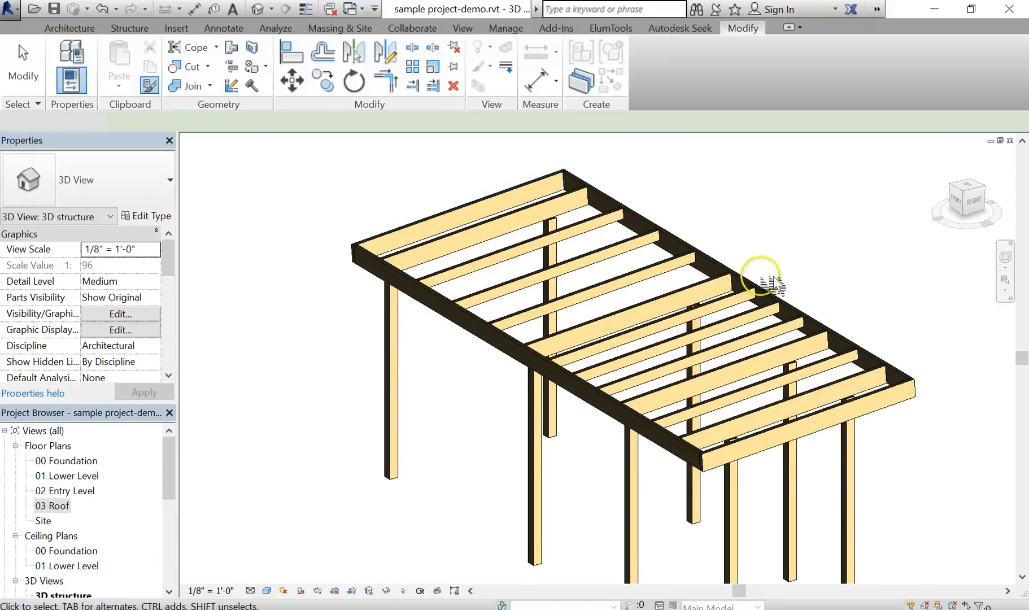
pyautogui.keyDown('shift'); pyautogui.moveTo(718, 301); pyautogui.dragTo(786, 447, button='middle'); pyautogui.keyUp('shift')
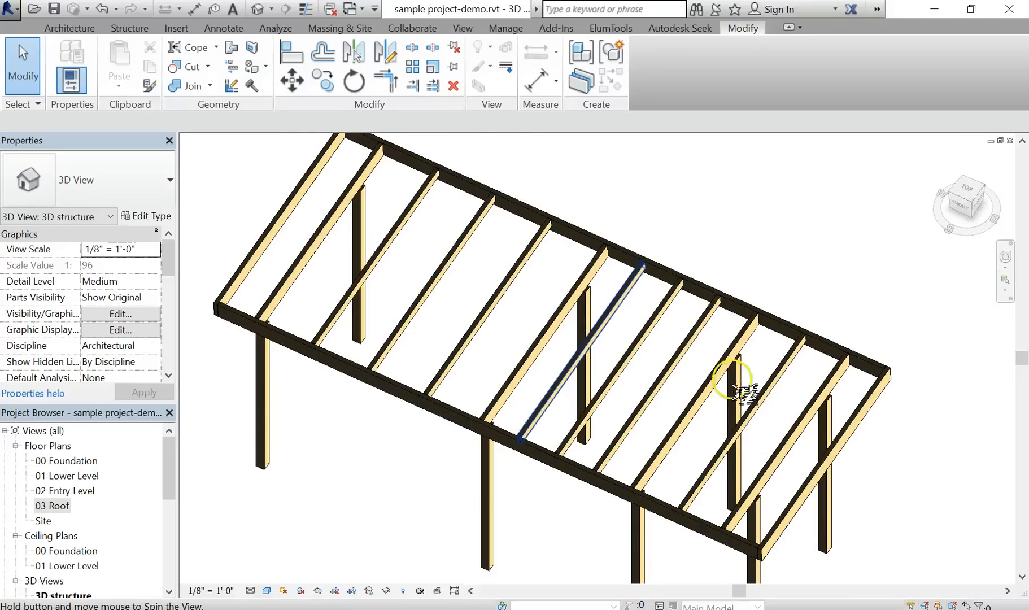
pyautogui.keyDown('shift'); pyautogui.moveTo(734, 389); pyautogui.dragTo(848, 319, button='middle'); pyautogui.keyUp('shift')
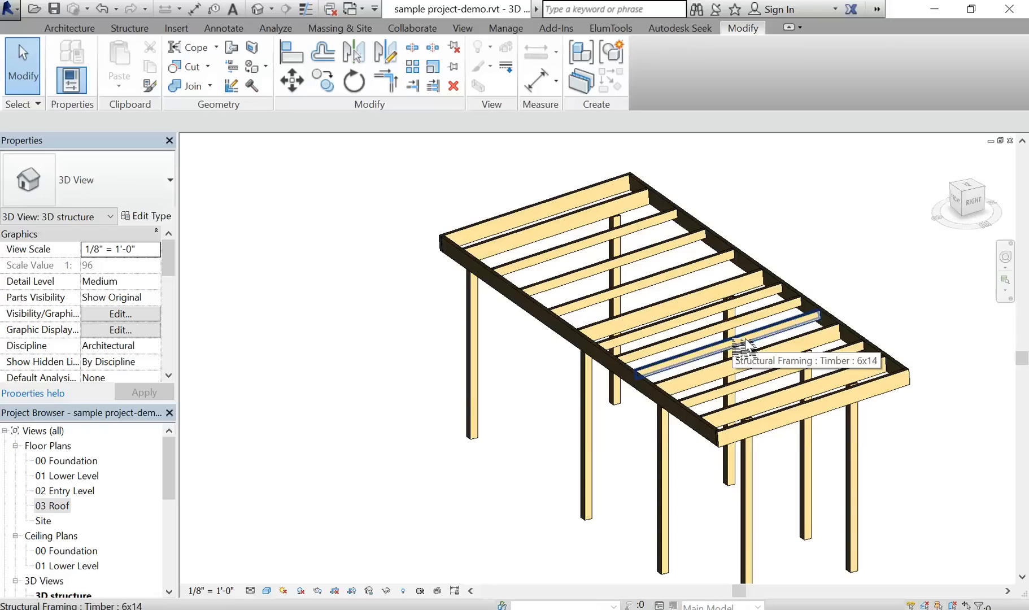
pyautogui.click(489, 411)
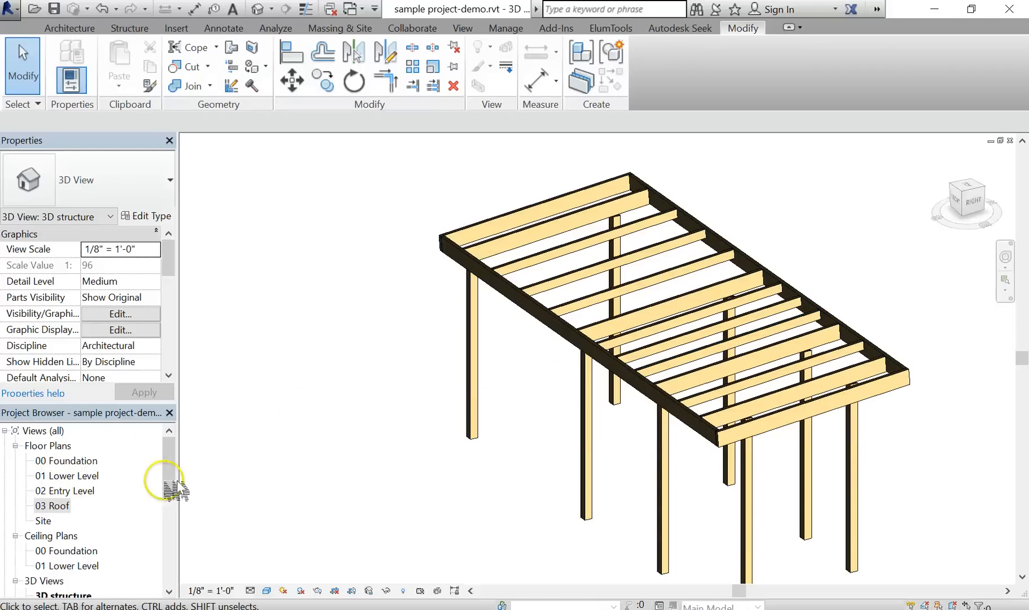
# Step: On the 02 Entry Level floor plan, create a beam system with a rectangular boundary from the outer wall corner at D1 to the wall below grid 3, just short of grid C
pyautogui.doubleClick(91, 491)
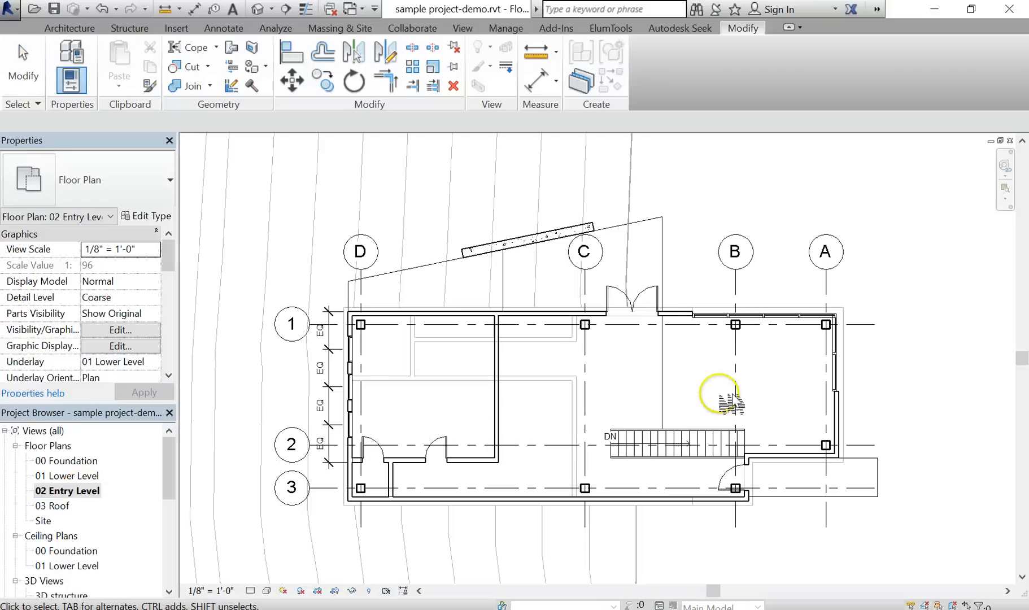
pyautogui.scroll(3, 598, 396)
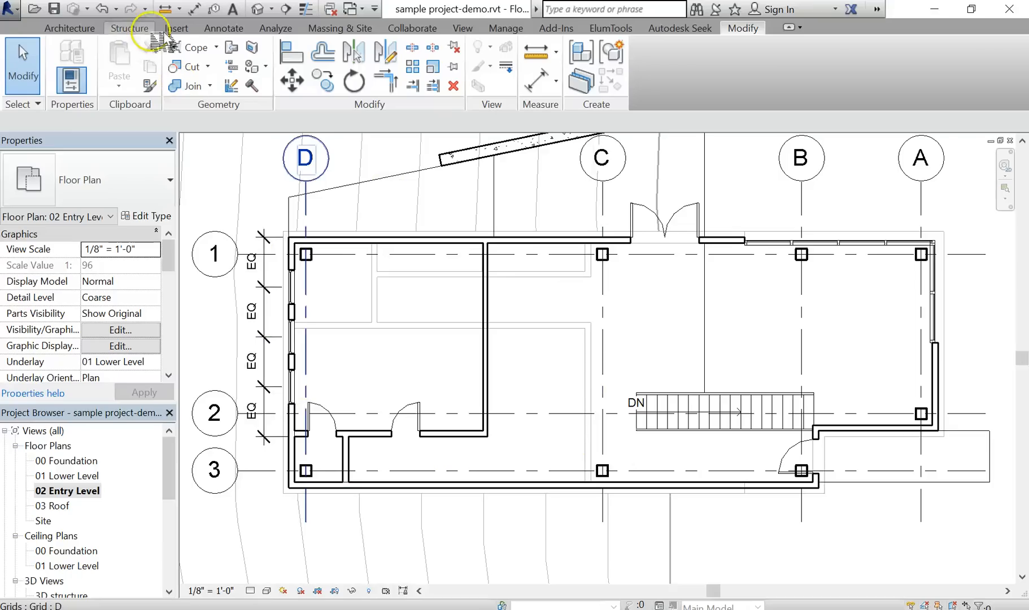
pyautogui.click(138, 33)
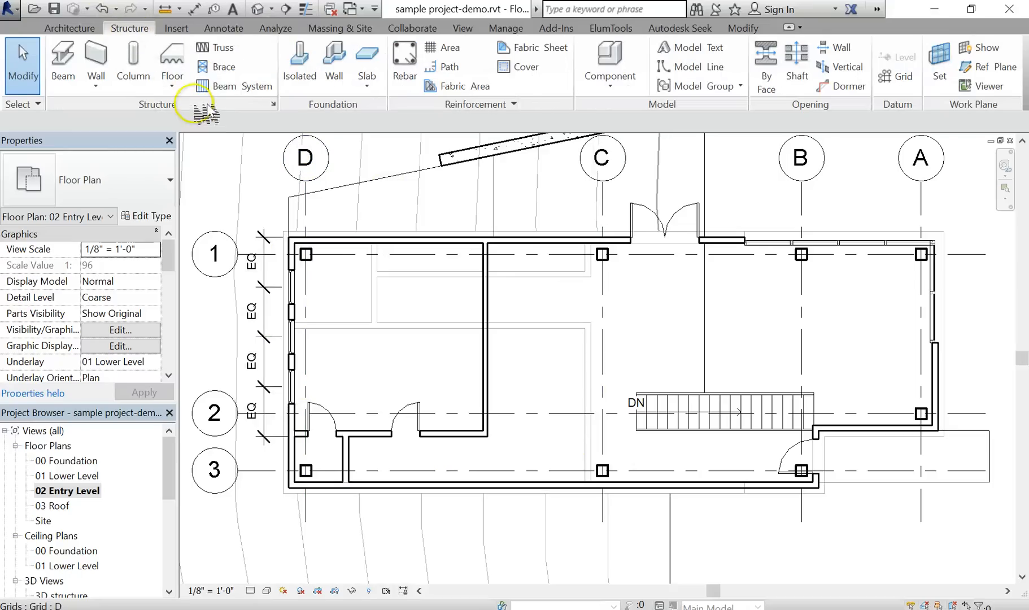
pyautogui.click(232, 89)
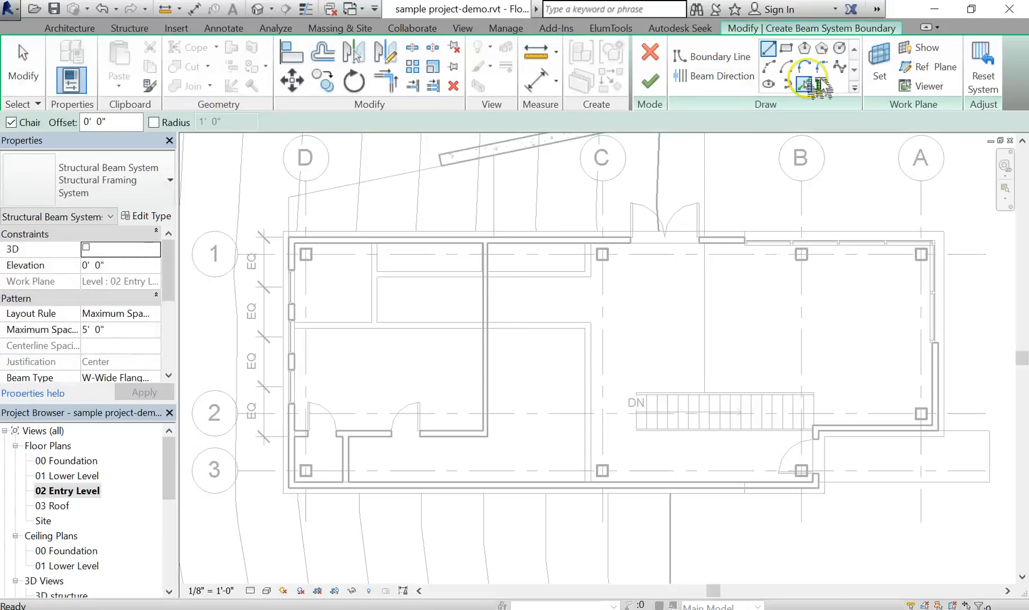
pyautogui.click(787, 49)
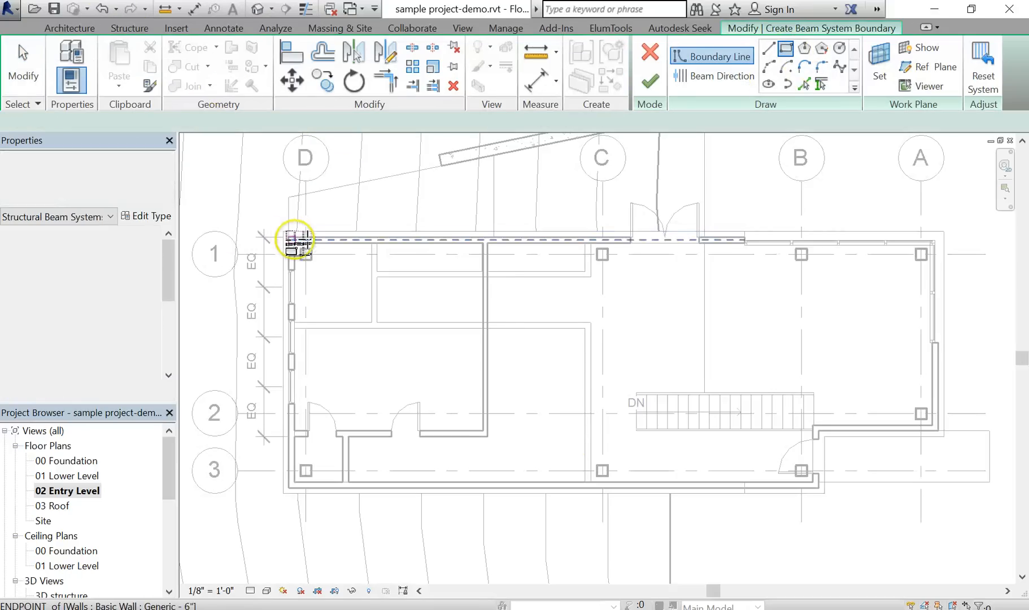
pyautogui.click(290, 238)
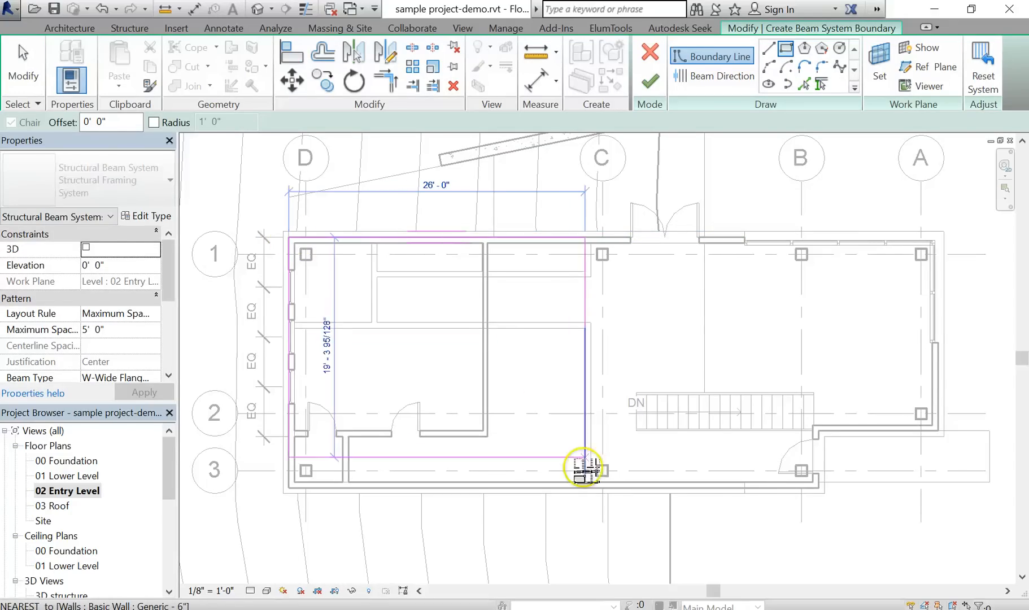
pyautogui.click(587, 487)
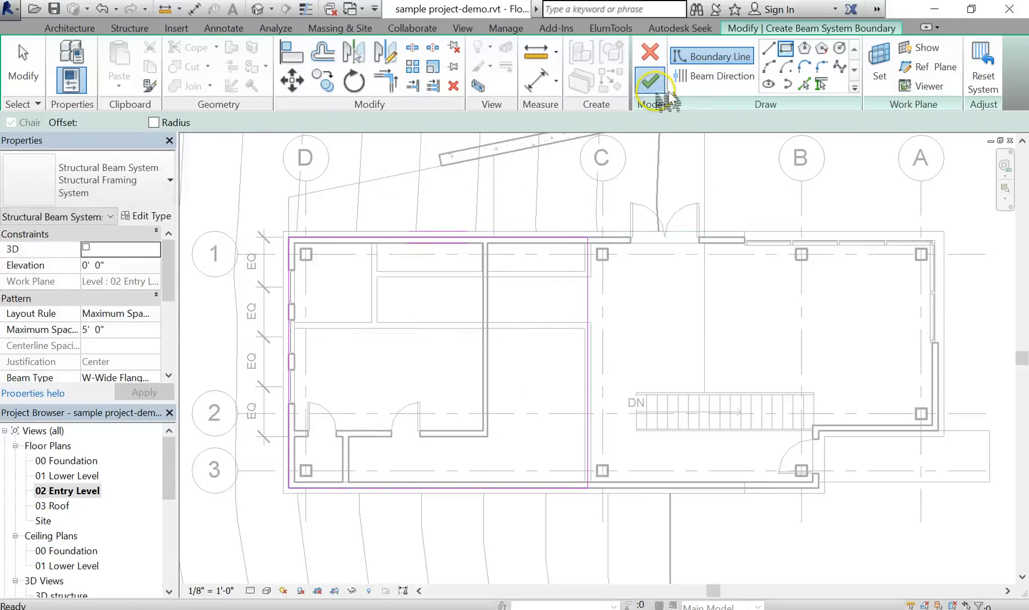
pyautogui.click(652, 82)
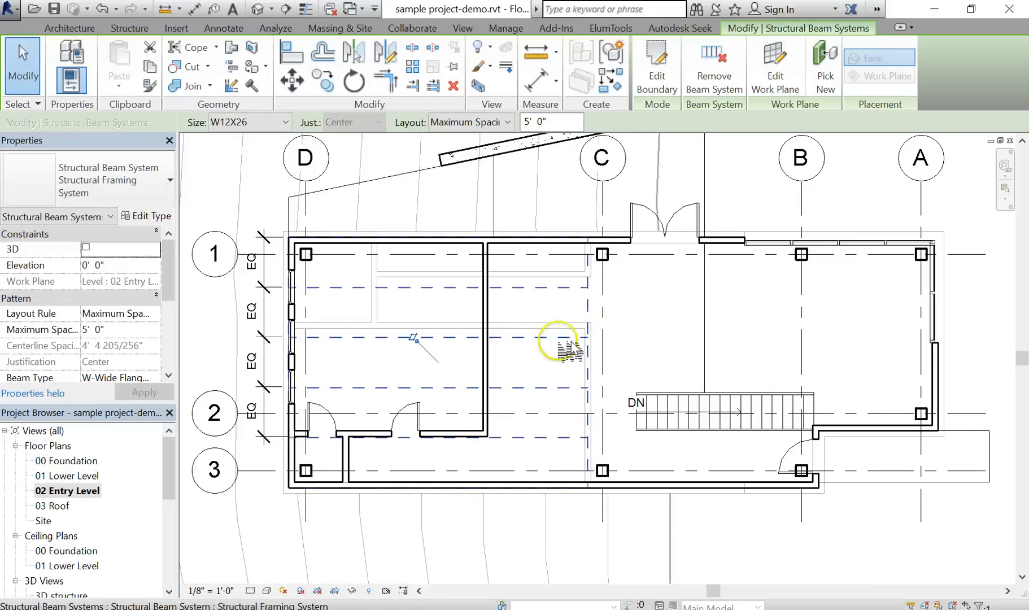
pyautogui.click(665, 326)
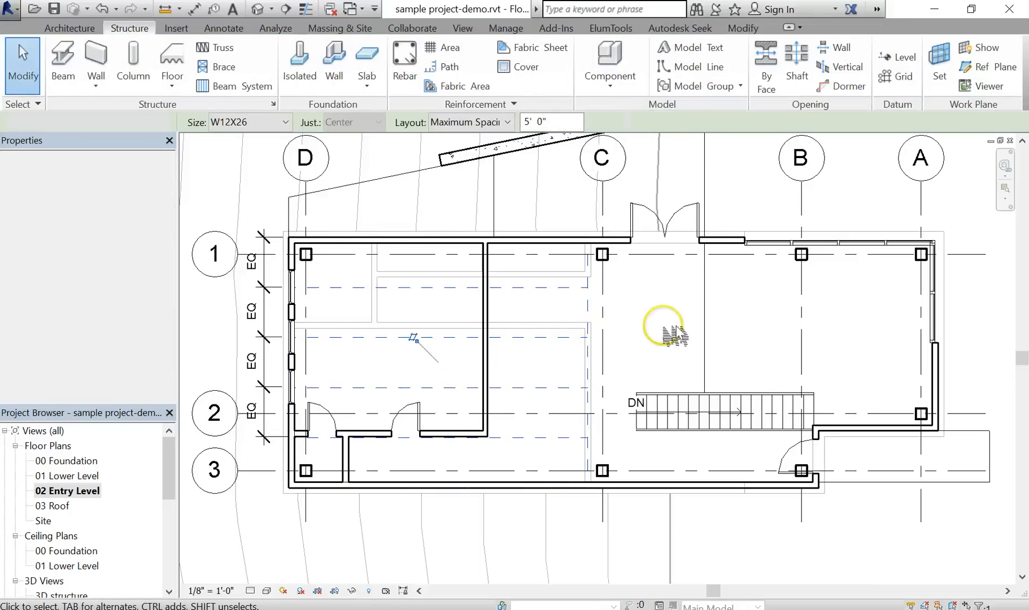
# Step: Edit the entry-level beam system's boundary so its beams run parallel to the boundary edge near grid C
pyautogui.click(594, 308)
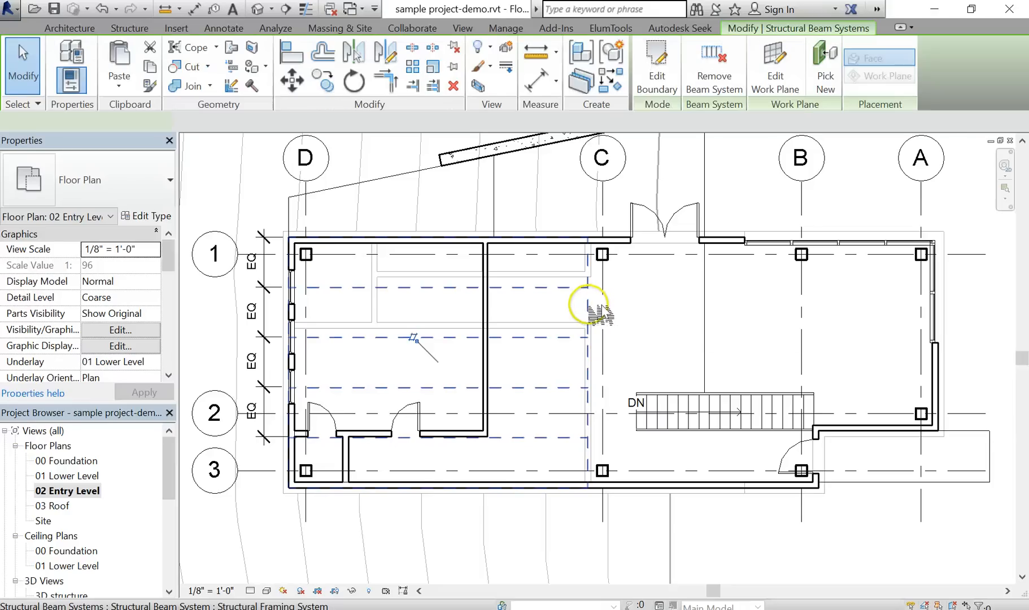
pyautogui.click(673, 71)
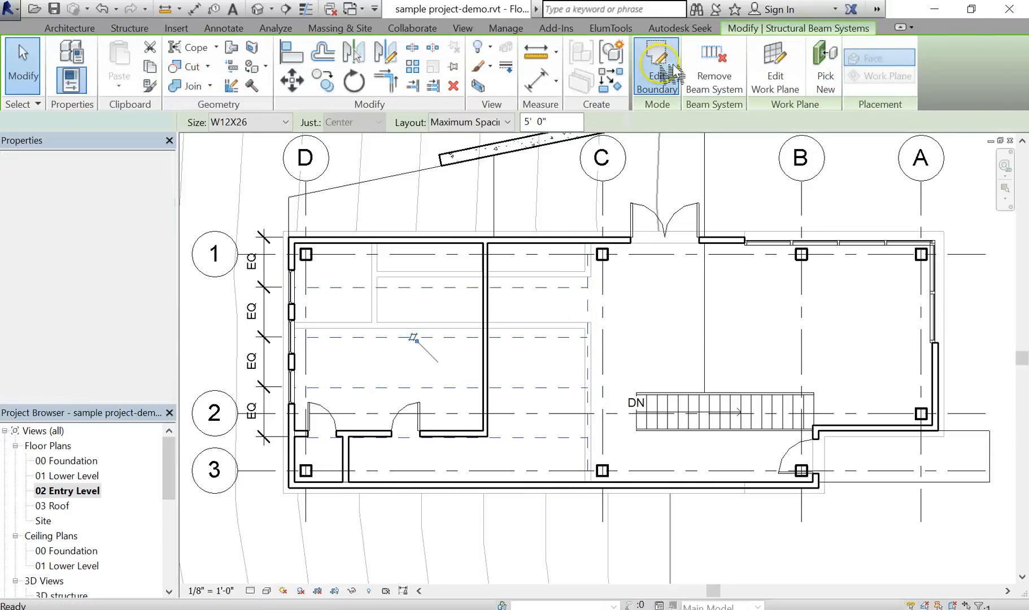
pyautogui.click(589, 295)
pyautogui.click(651, 84)
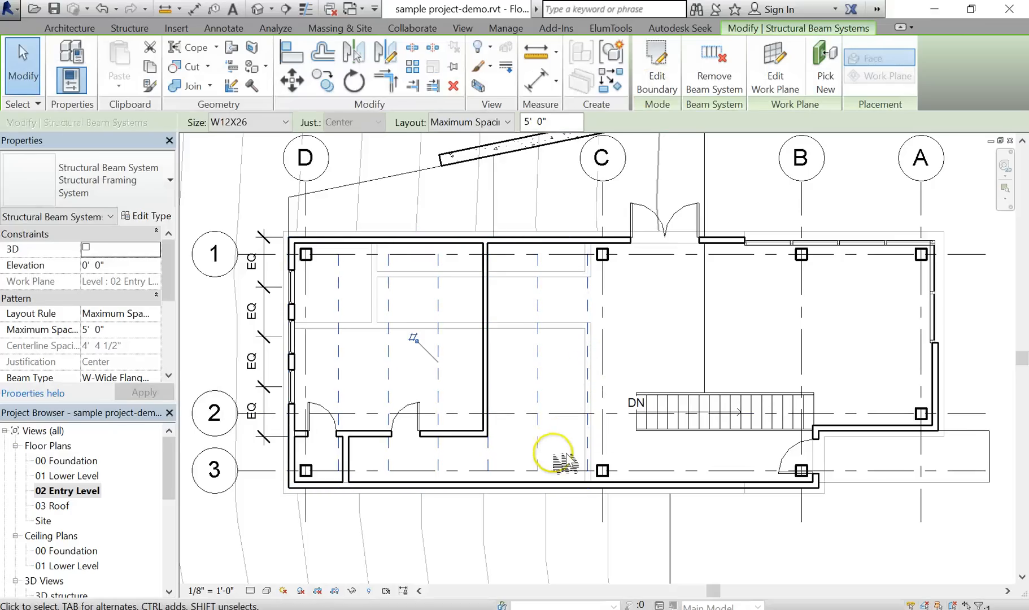
pyautogui.click(669, 498)
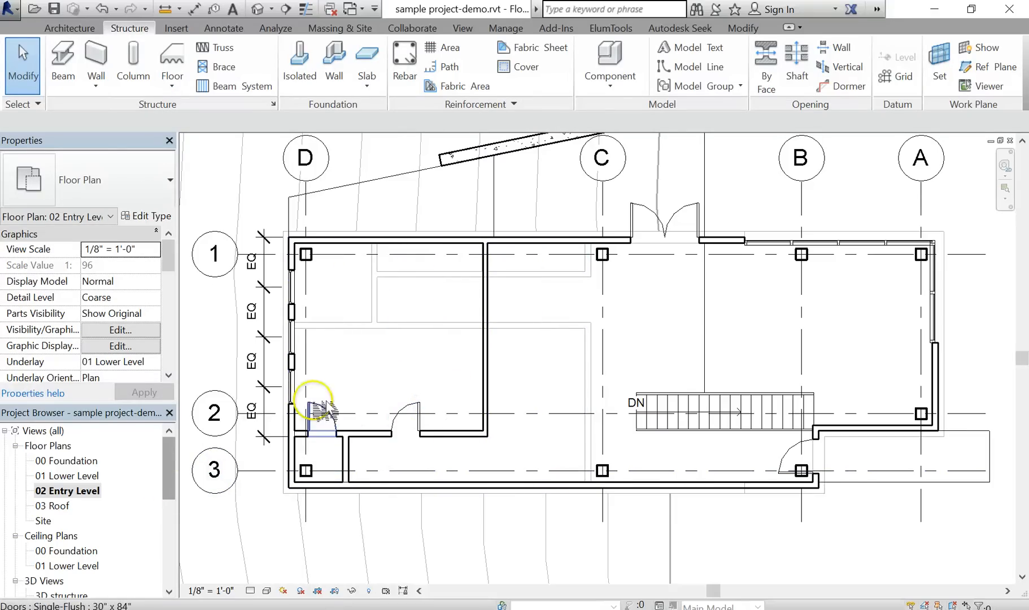
# Step: Set the entry-level beam system's elevation to -3"
pyautogui.click(436, 362)
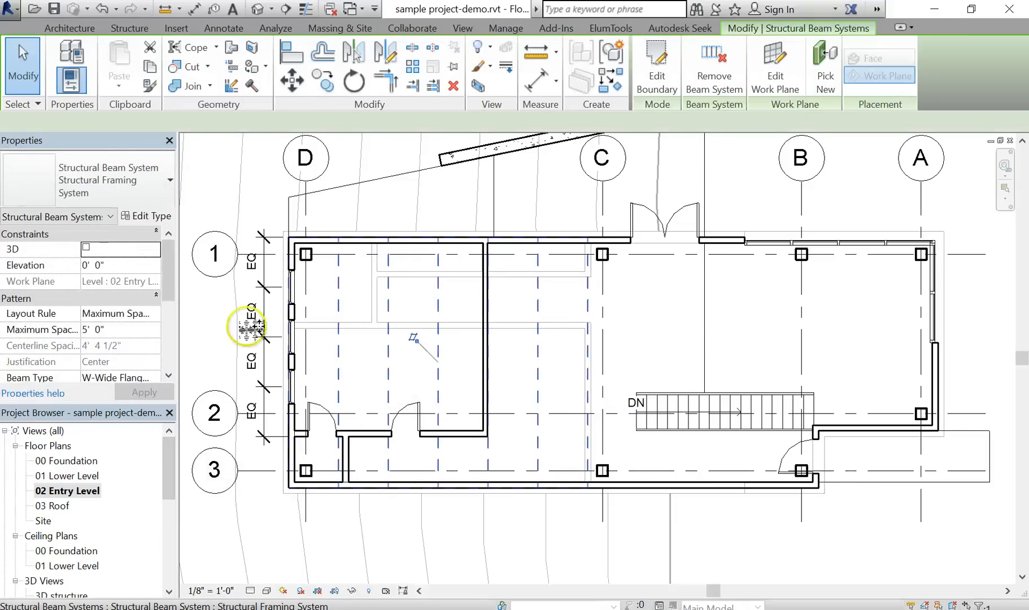
pyautogui.click(93, 273)
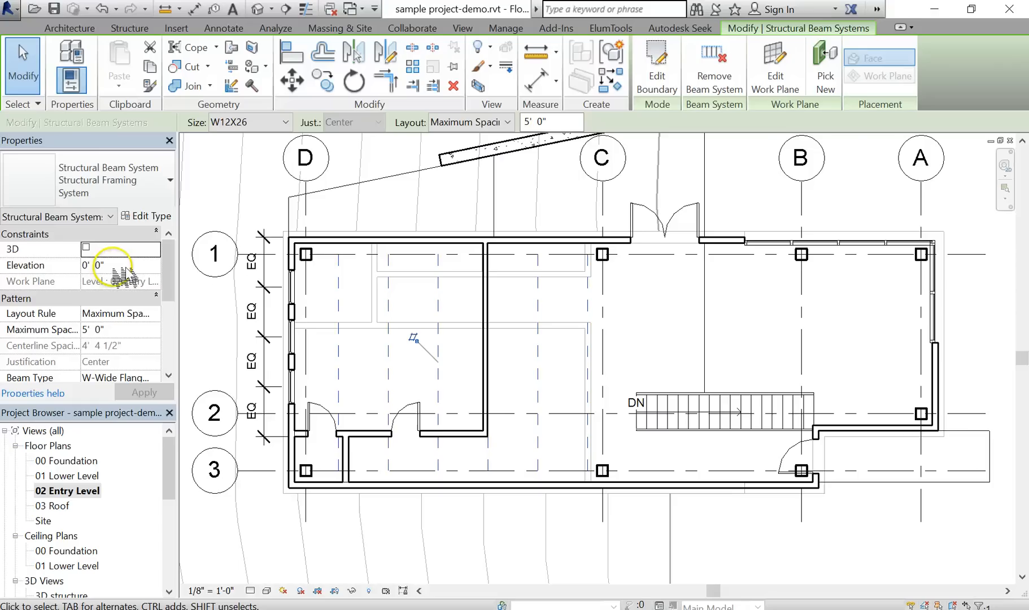
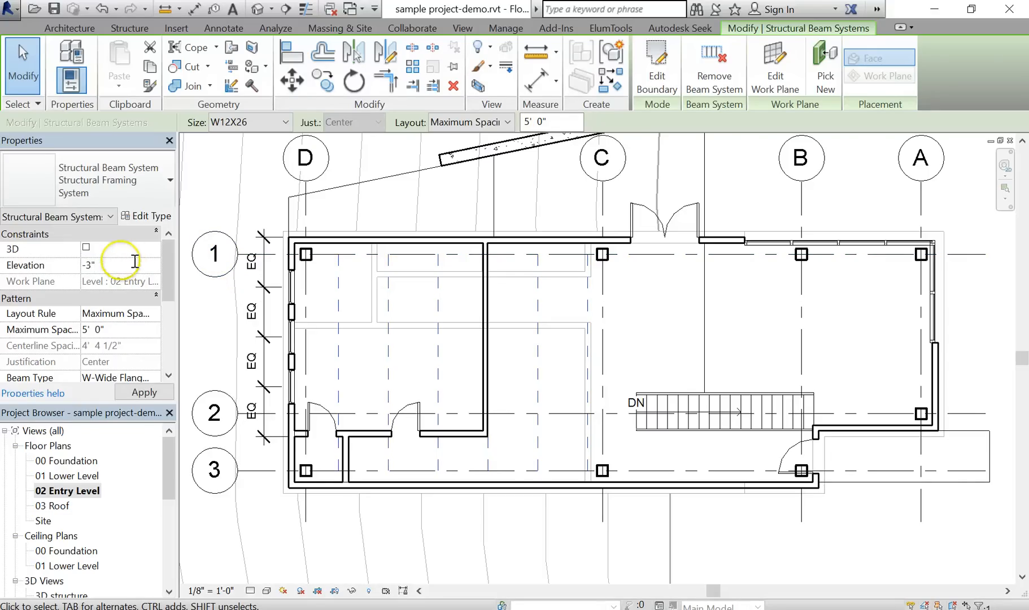
pyautogui.click(153, 393)
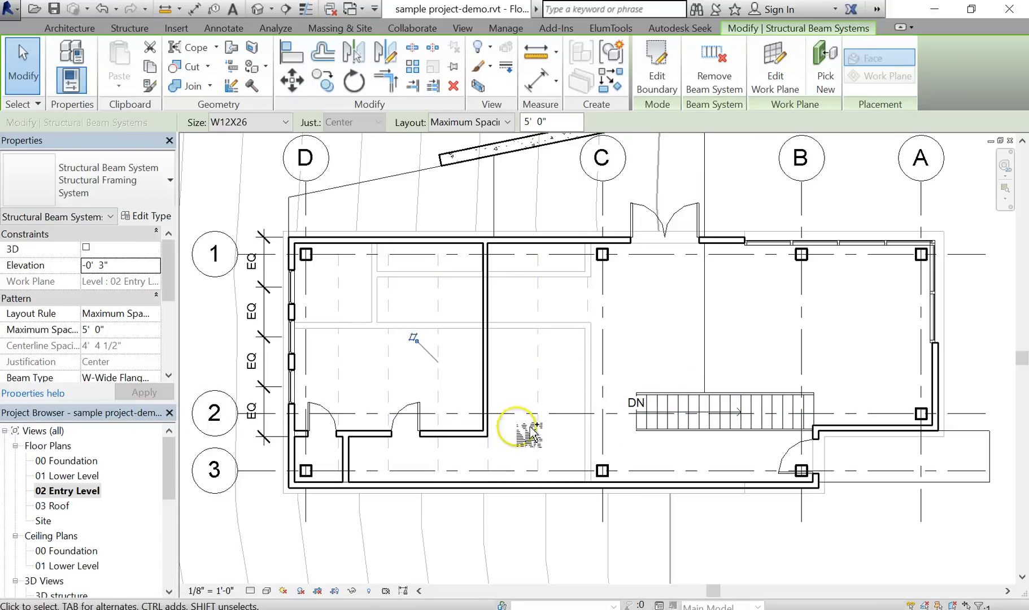
# Step: Open the section box 3D view and examine how the entry-level beams sit relative to the floor slab
pyautogui.moveTo(177, 496); pyautogui.dragTo(180, 508)
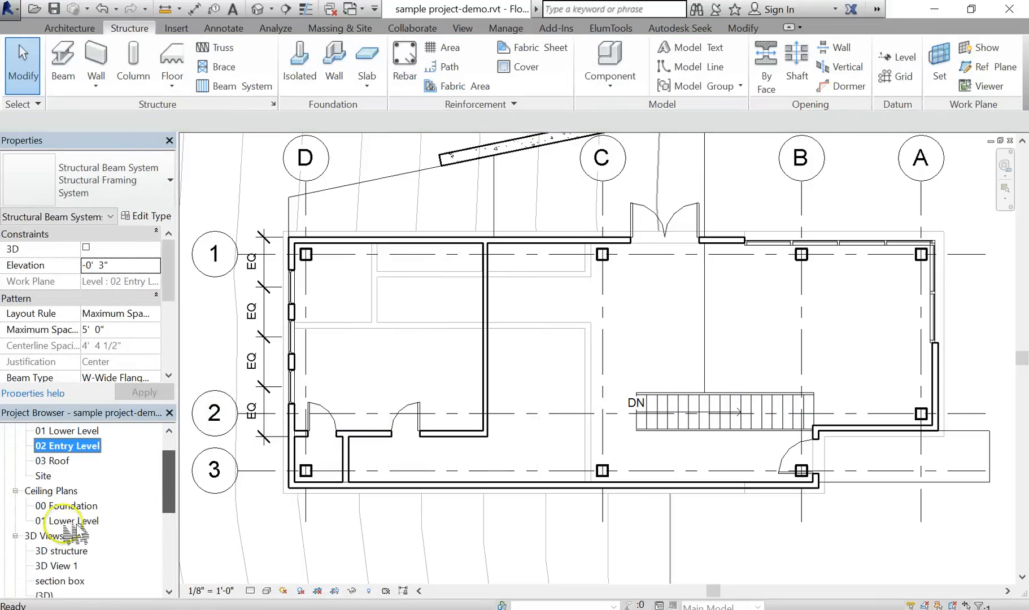
pyautogui.click(57, 565)
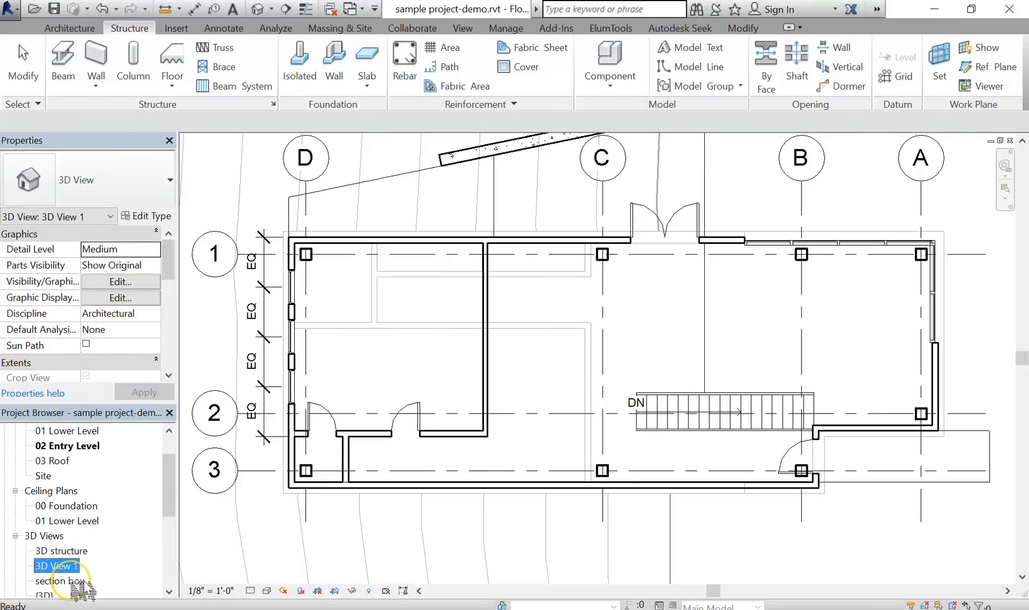
pyautogui.click(59, 581)
pyautogui.doubleClick(79, 586)
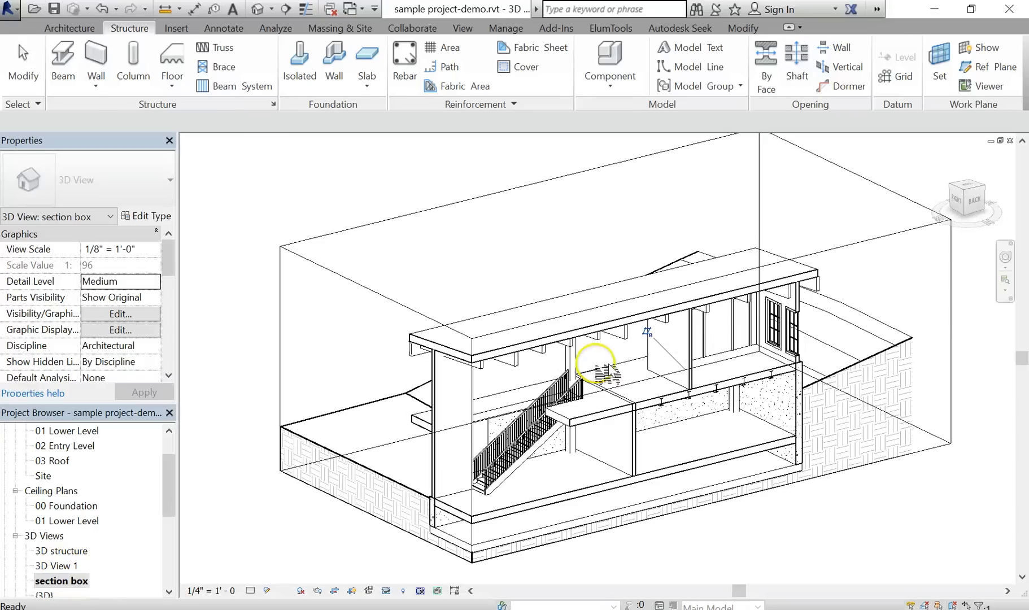
pyautogui.scroll(1, 770, 434)
pyautogui.scroll(5, 676, 398)
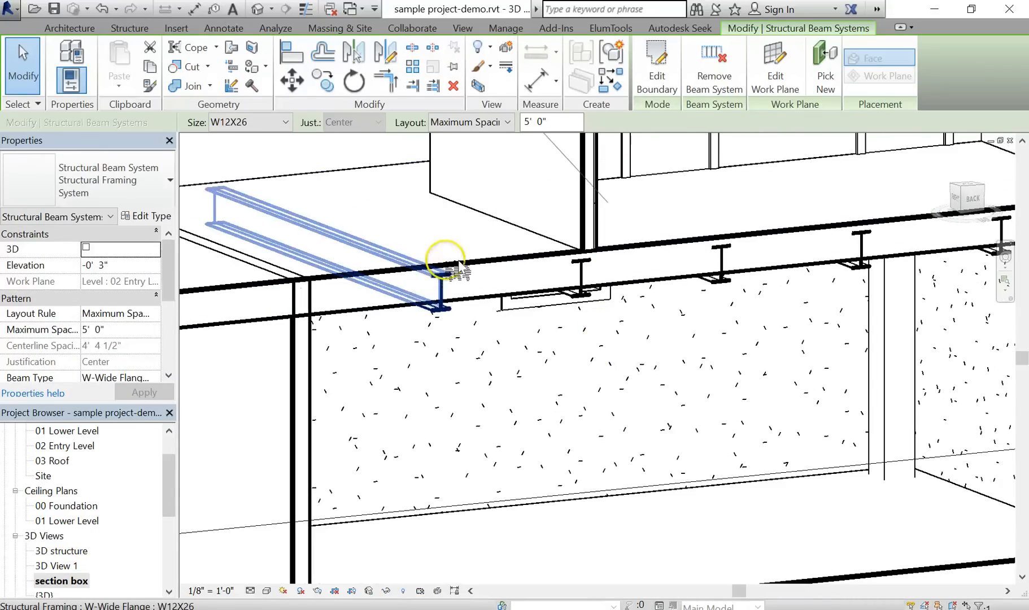
pyautogui.scroll(-4, 443, 310)
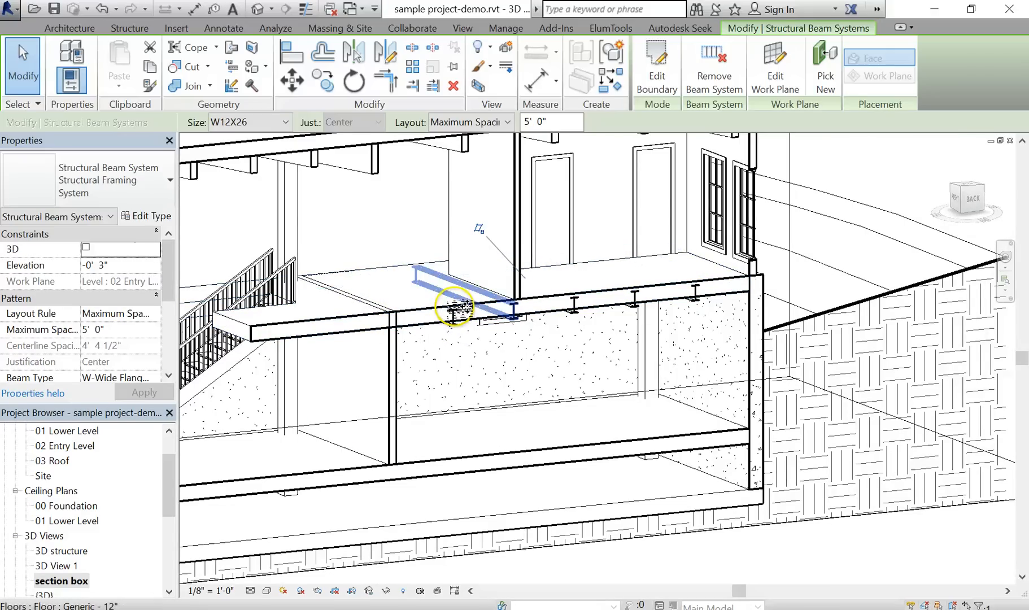
pyautogui.scroll(3, 455, 308)
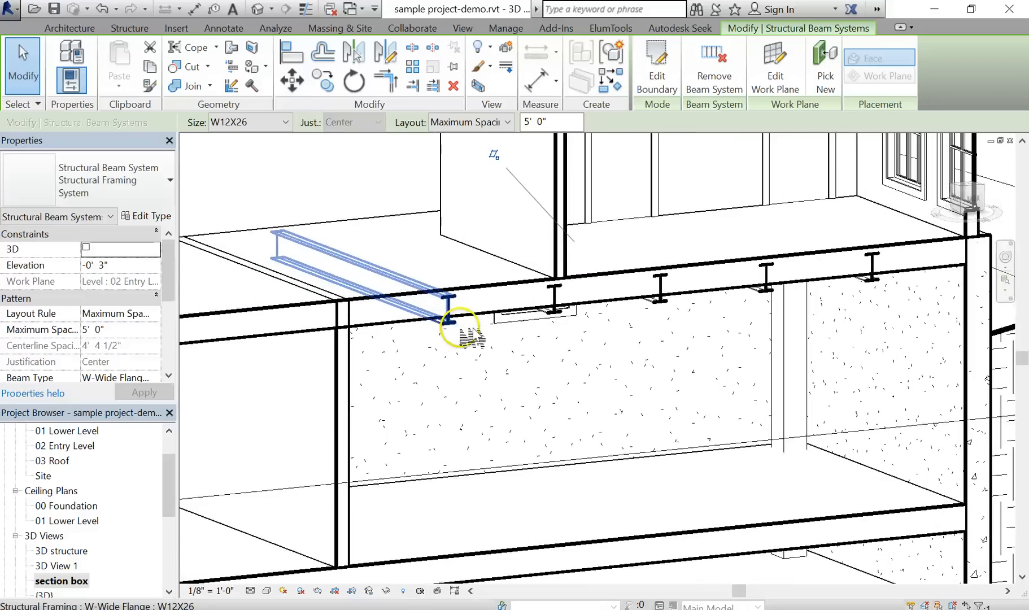
pyautogui.click(459, 296)
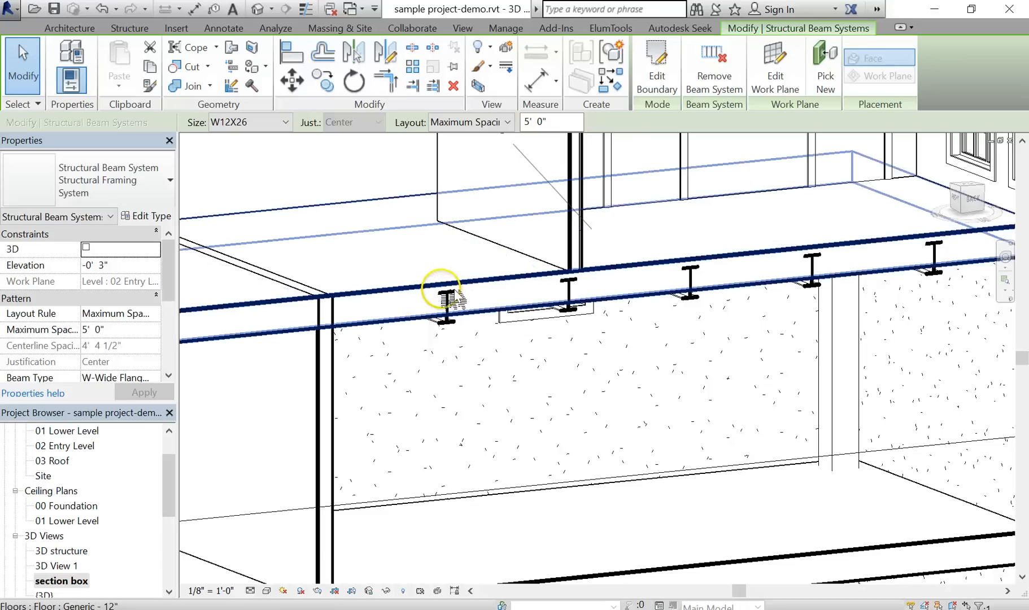
pyautogui.press('Tab')
pyautogui.press('Tab')
pyautogui.press('Tab')
pyautogui.press('Tab')
pyautogui.press('Tab')
pyautogui.press('Tab')
pyautogui.press('Tab')
pyautogui.press('Tab')
pyautogui.press('Tab')
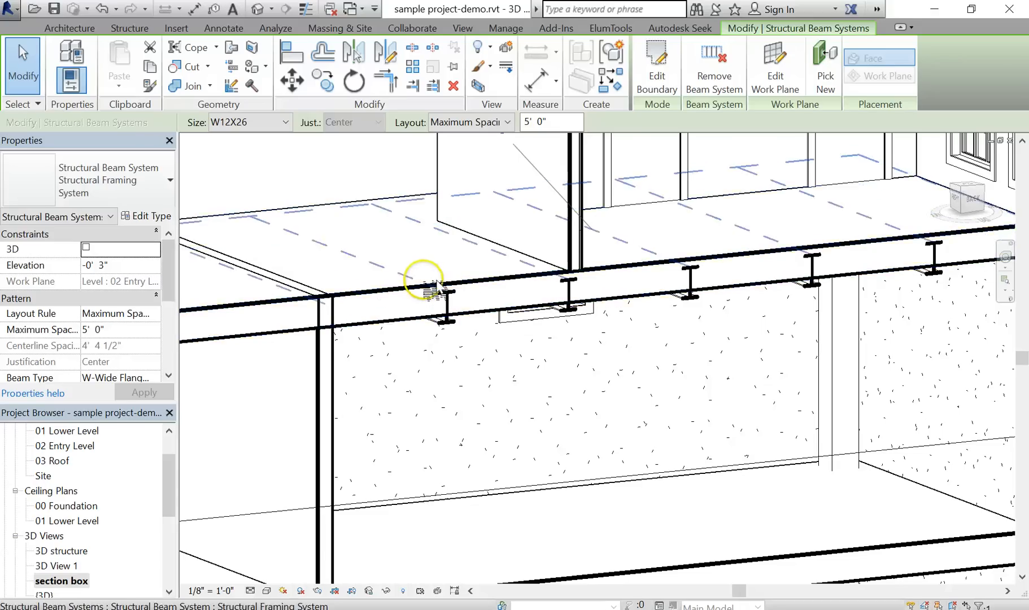
pyautogui.press('Tab')
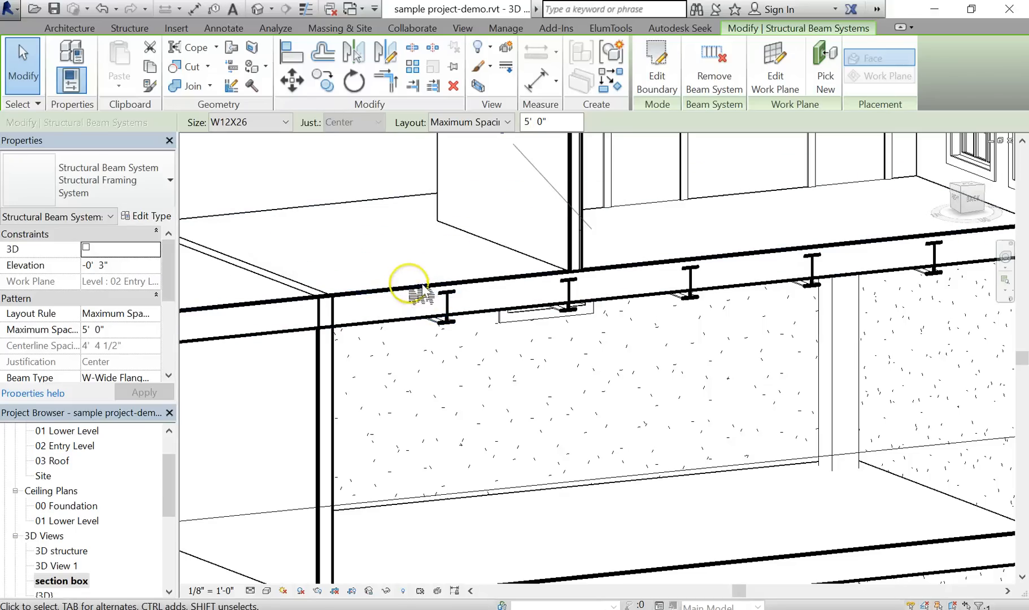
pyautogui.click(814, 259)
pyautogui.scroll(-3, 807, 266)
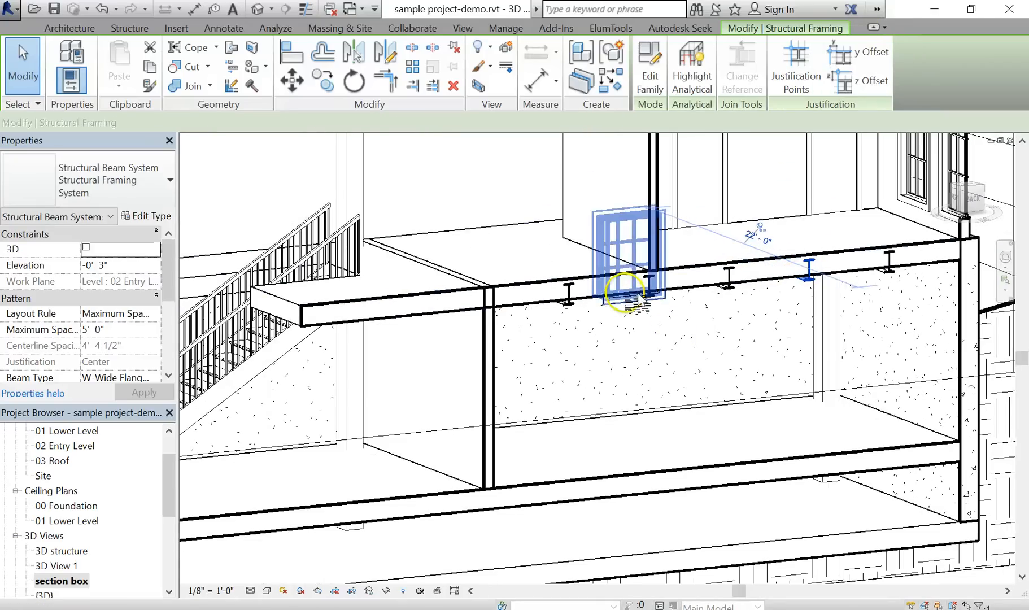
pyautogui.click(510, 217)
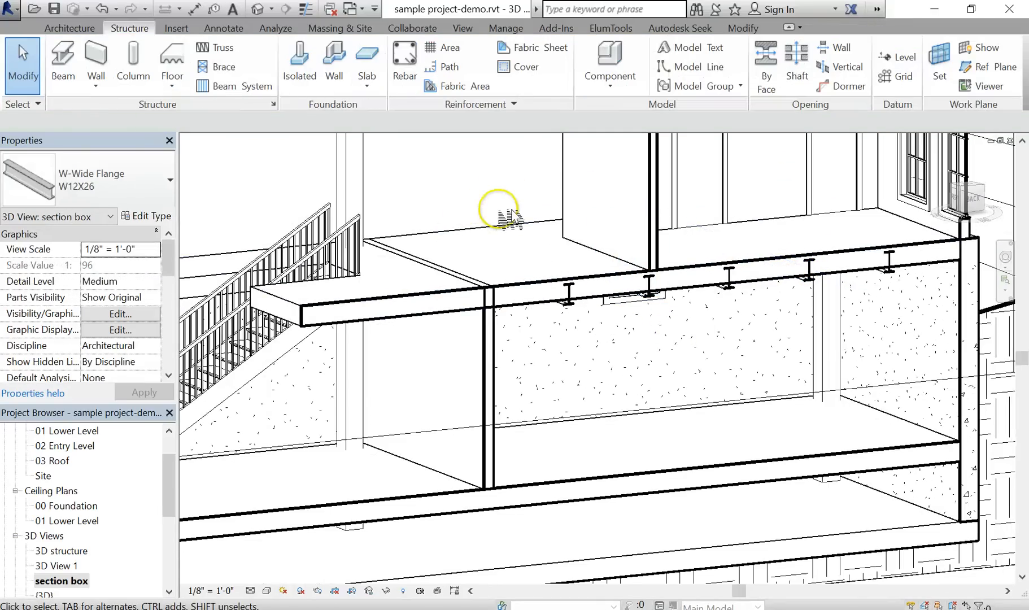
# Step: Filter a crossing selection around the entry-level floor down to Structural Beam Systems and set the beam system's elevation to -0' 6"
pyautogui.moveTo(471, 258); pyautogui.dragTo(393, 337)
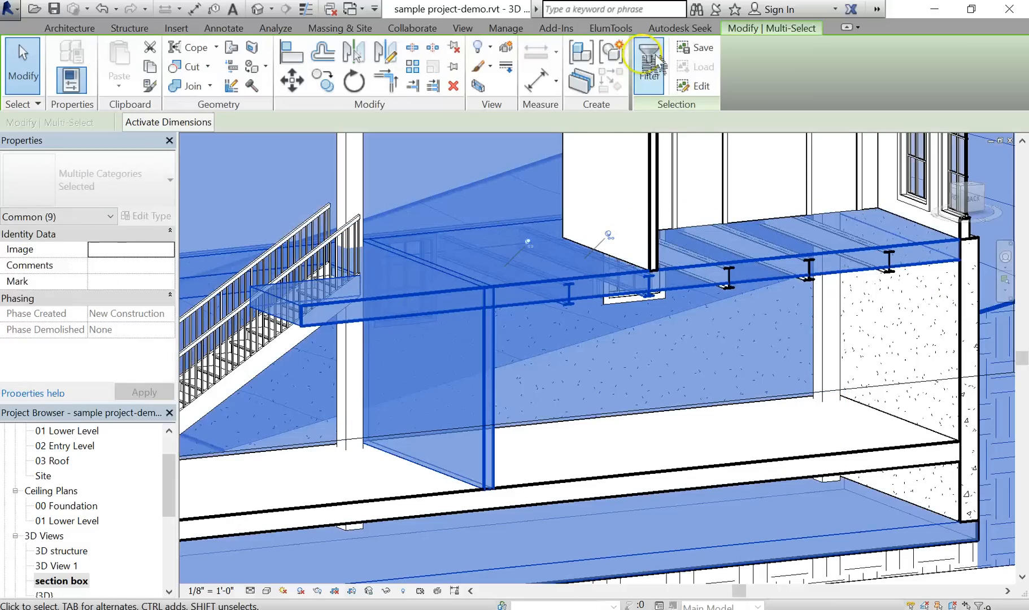
pyautogui.click(655, 62)
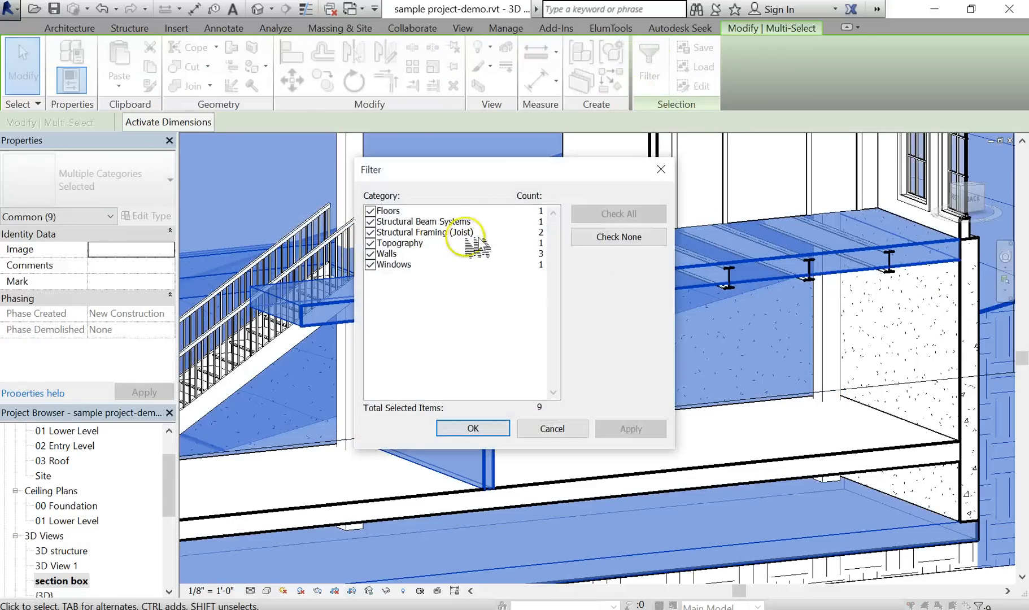
pyautogui.click(610, 238)
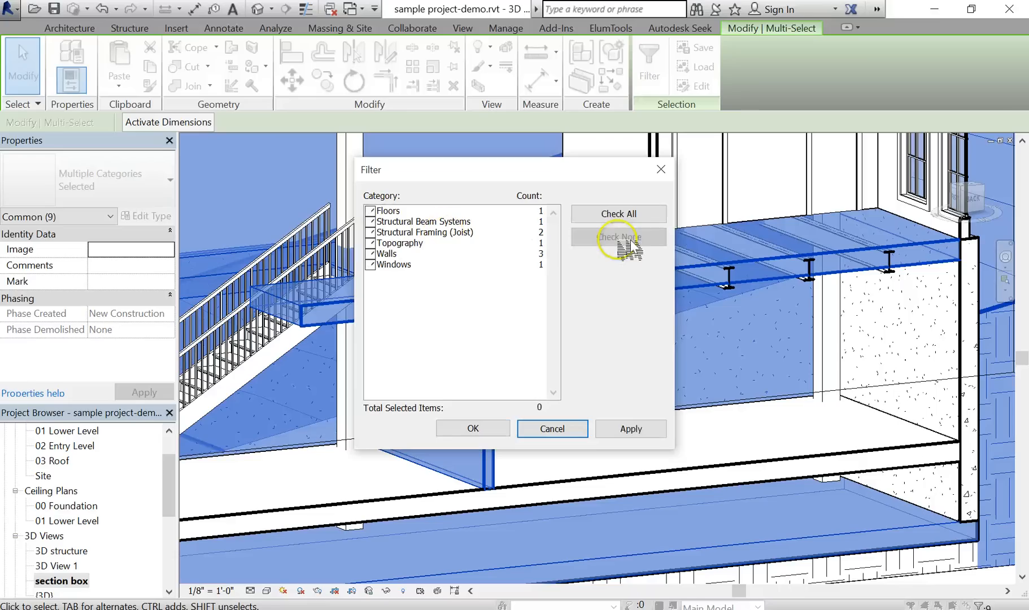
pyautogui.click(385, 223)
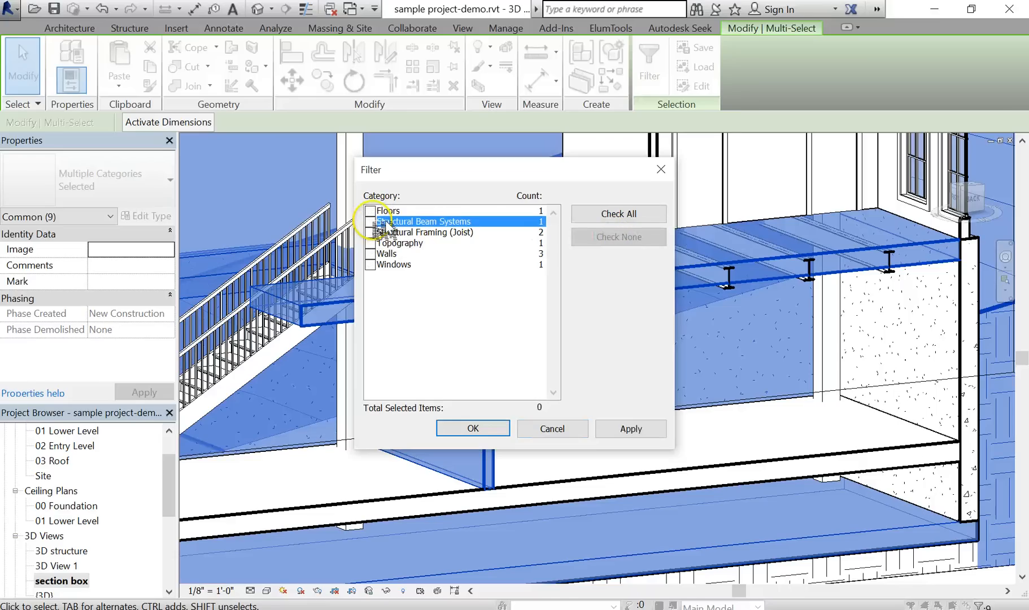
pyautogui.click(371, 222)
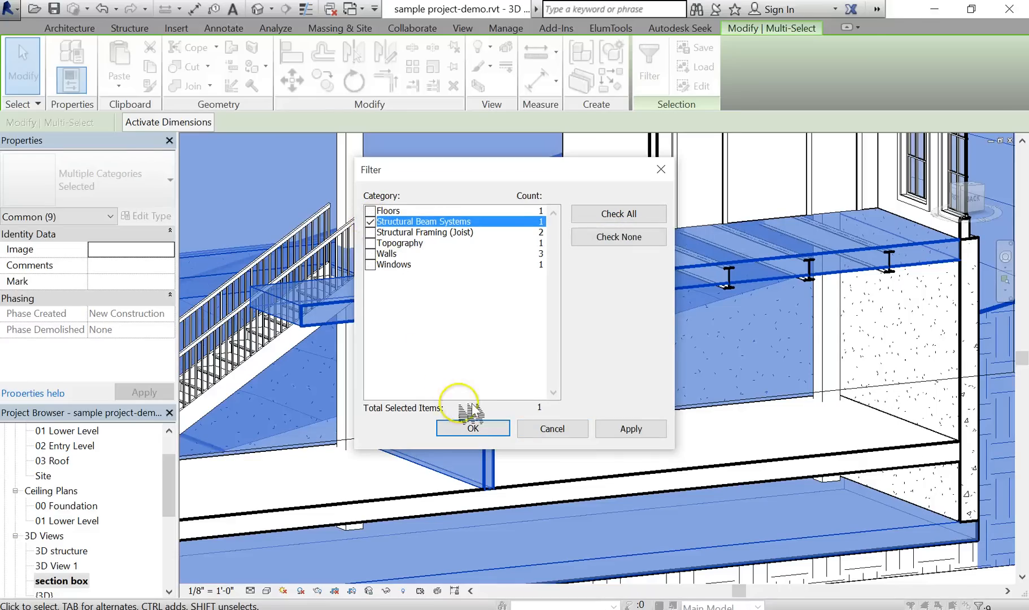
pyautogui.click(473, 430)
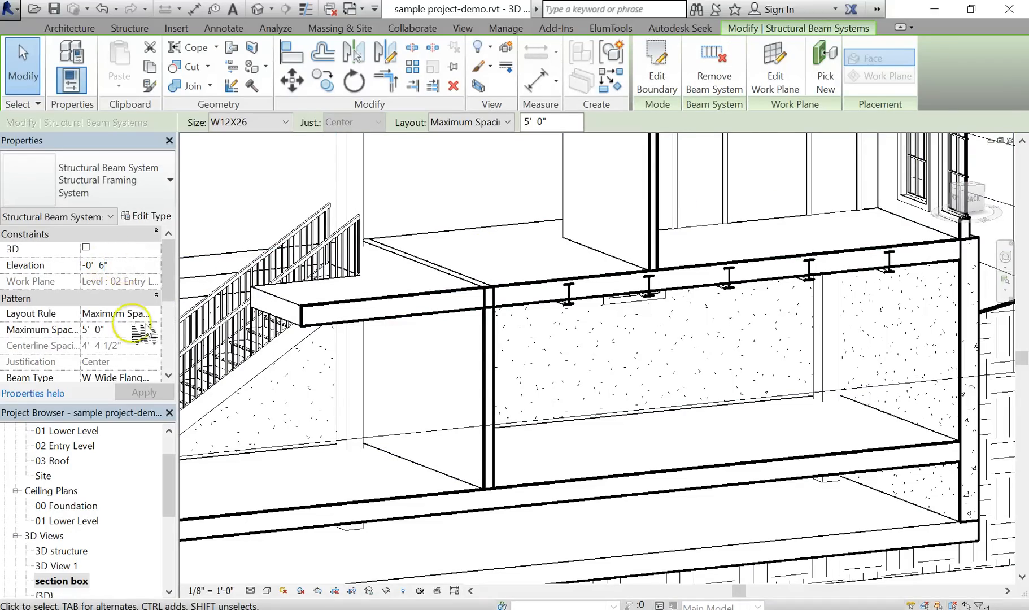
pyautogui.click(148, 392)
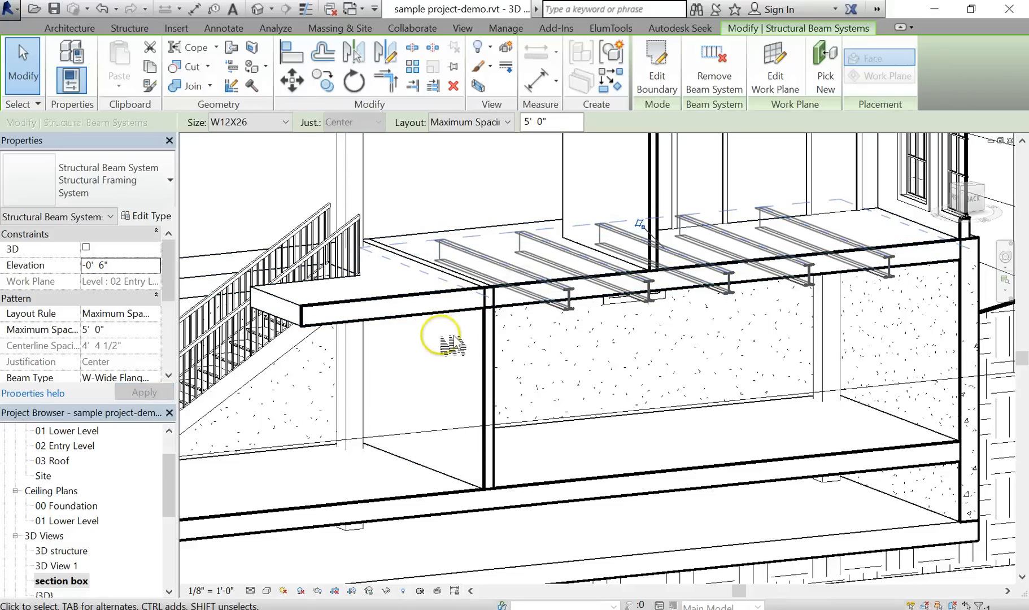
pyautogui.press('Escape')
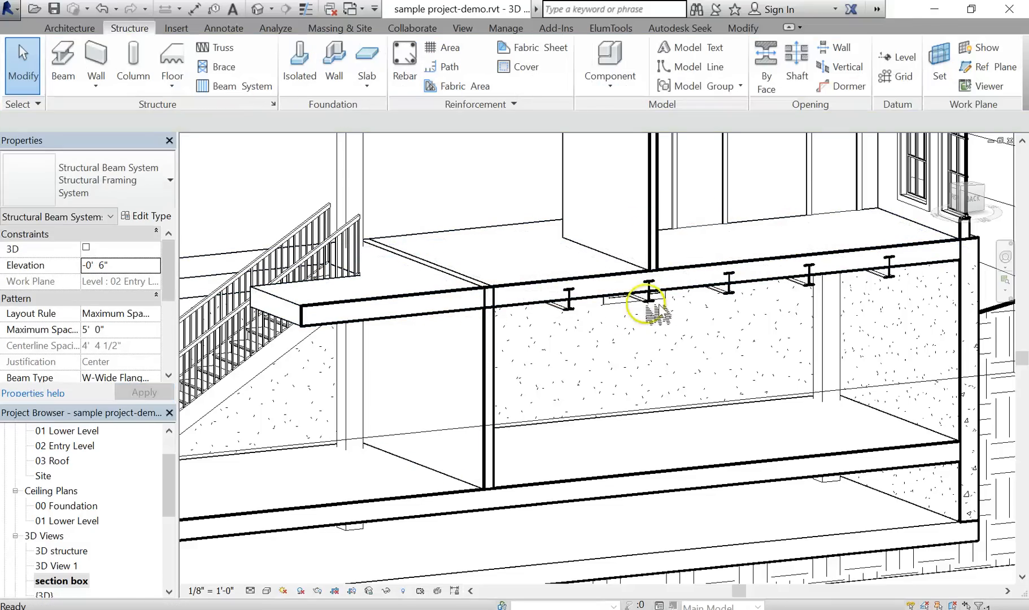
# Step: Check the lowered beams in the section box view and examine the whole framing from several angles in the 3D structure view
pyautogui.scroll(-3, 650, 326)
pyautogui.scroll(-2, 649, 327)
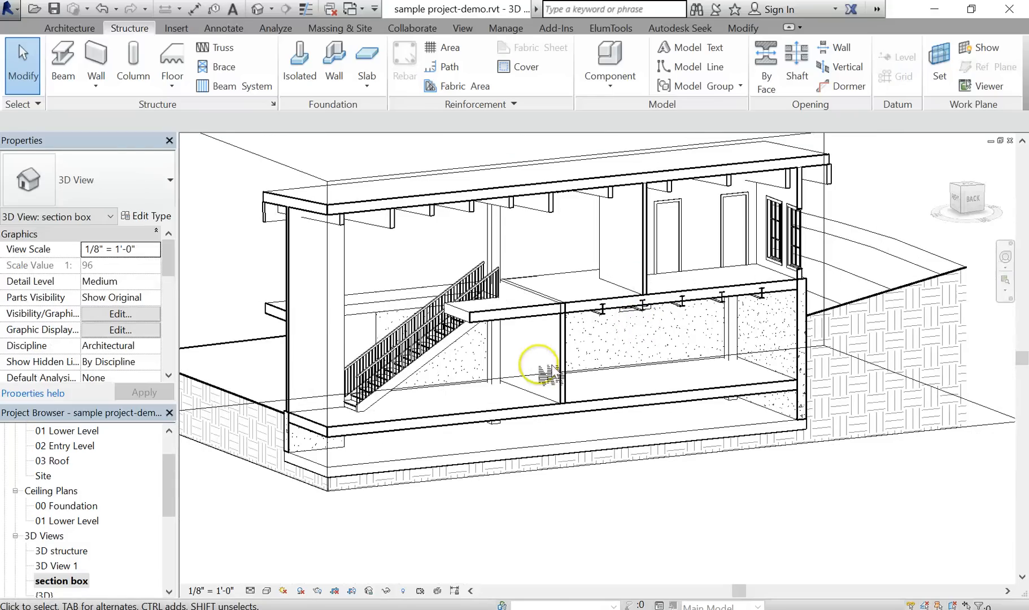
pyautogui.hotkey('ctrl', 'Tab')
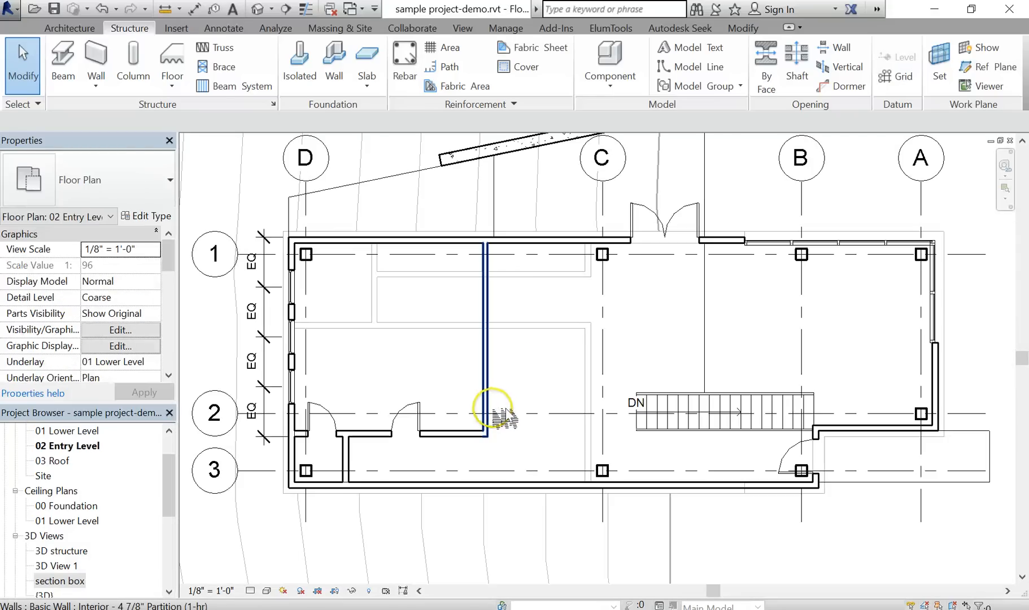
pyautogui.hotkey('ctrl', 'Tab')
pyautogui.keyDown('shift'); pyautogui.moveTo(497, 410); pyautogui.dragTo(732, 376, button='middle'); pyautogui.keyUp('shift')
pyautogui.keyDown('shift'); pyautogui.moveTo(742, 330); pyautogui.dragTo(743, 322, button='middle'); pyautogui.keyUp('shift')
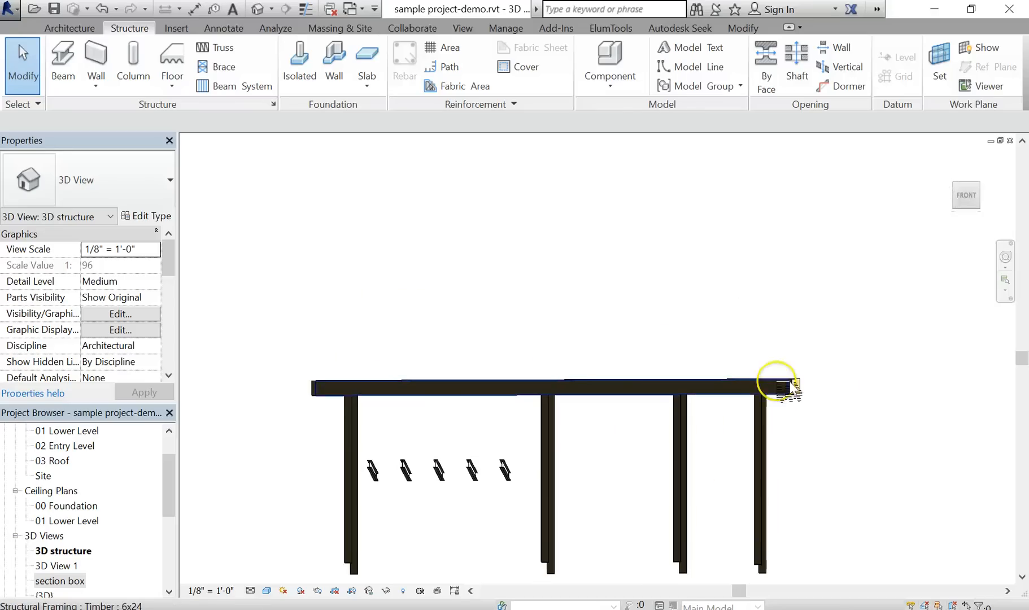
pyautogui.keyDown('shift'); pyautogui.moveTo(737, 435); pyautogui.dragTo(720, 465, button='middle'); pyautogui.keyUp('shift')
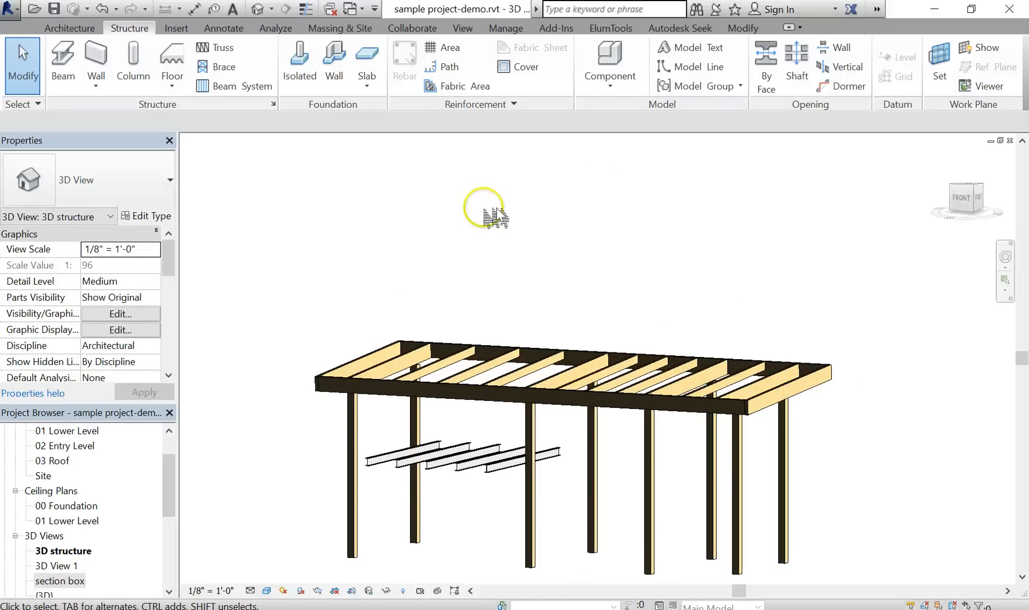
# Step: Open the 03 Roof floor plan and reset its temporary hide/isolate
pyautogui.doubleClick(56, 460)
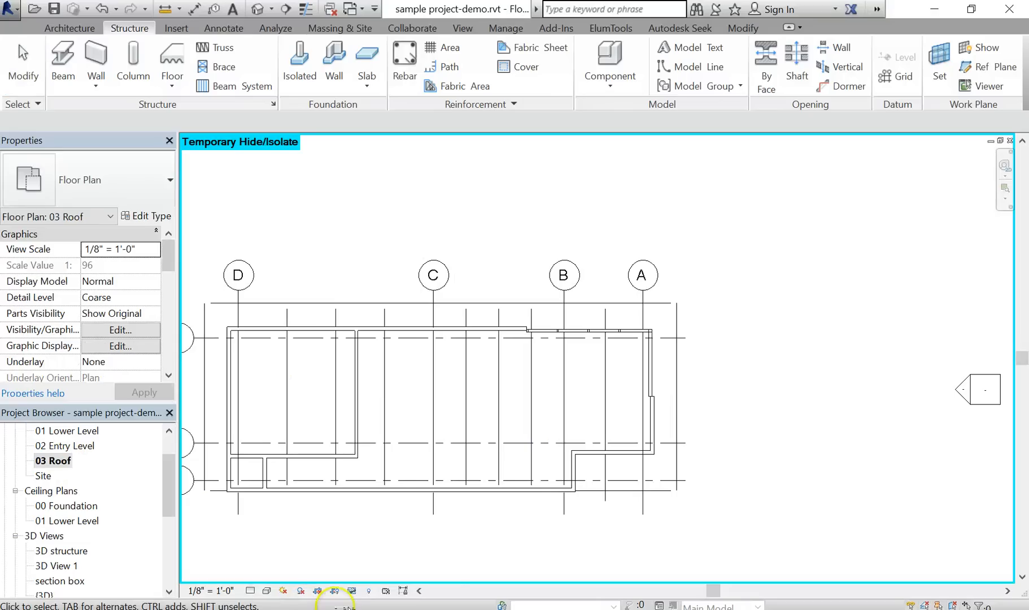
pyautogui.click(368, 590)
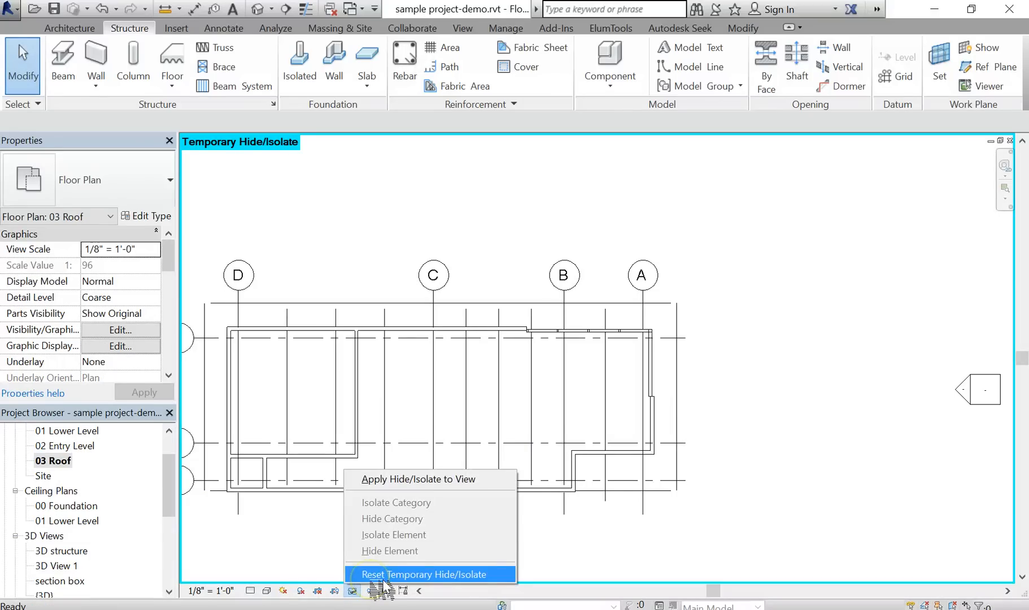
pyautogui.click(382, 575)
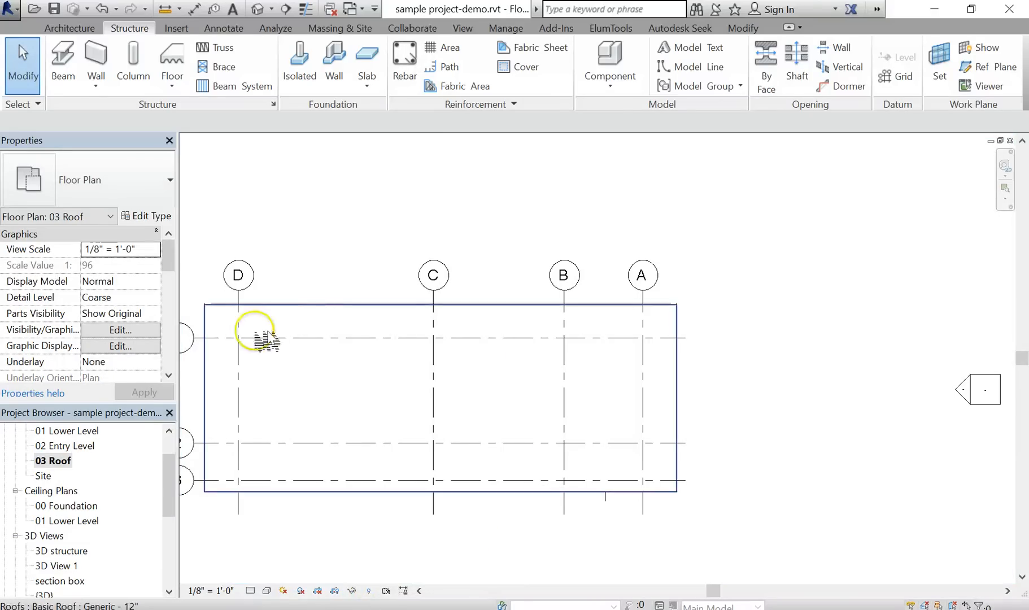
pyautogui.scroll(-2, 551, 528)
pyautogui.moveTo(551, 501); pyautogui.dragTo(671, 475, button='middle')
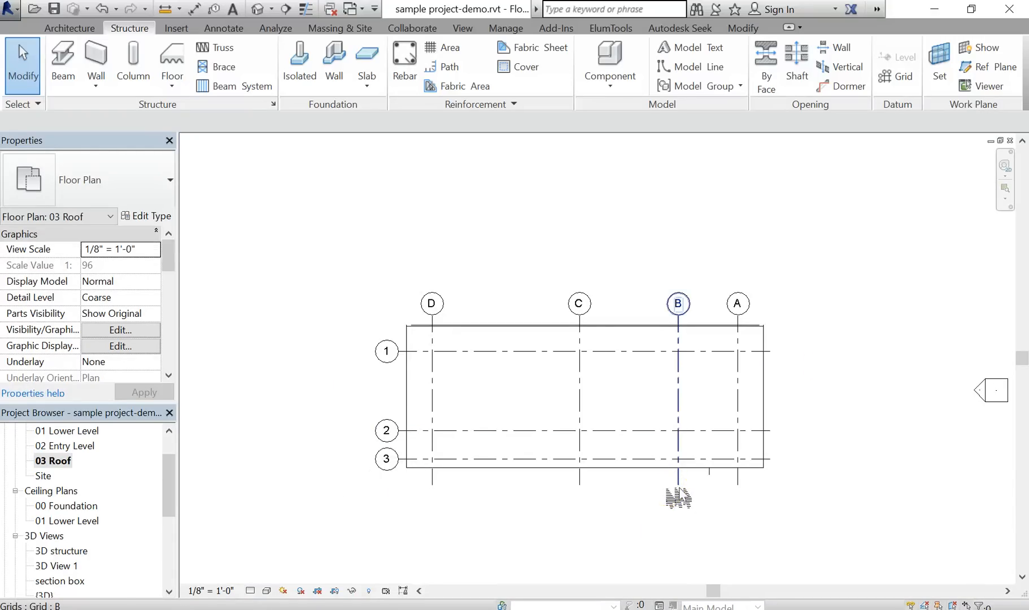
# Step: Duplicate the 03 Roof floor plan and rename the copy as 03 Roof STRUCTURE
pyautogui.rightClick(70, 466)
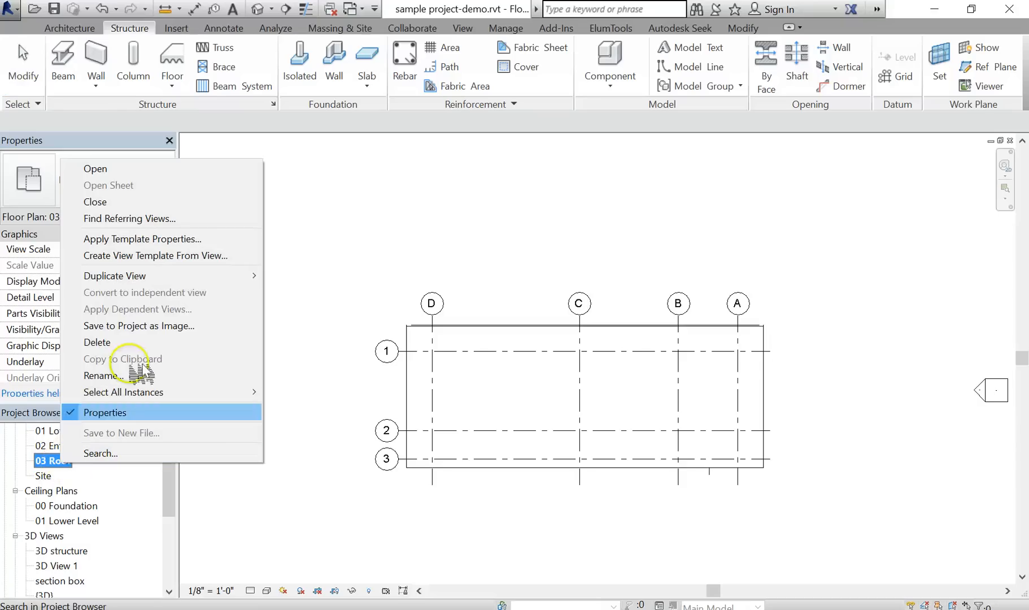
pyautogui.moveTo(176, 278)
pyautogui.click(279, 276)
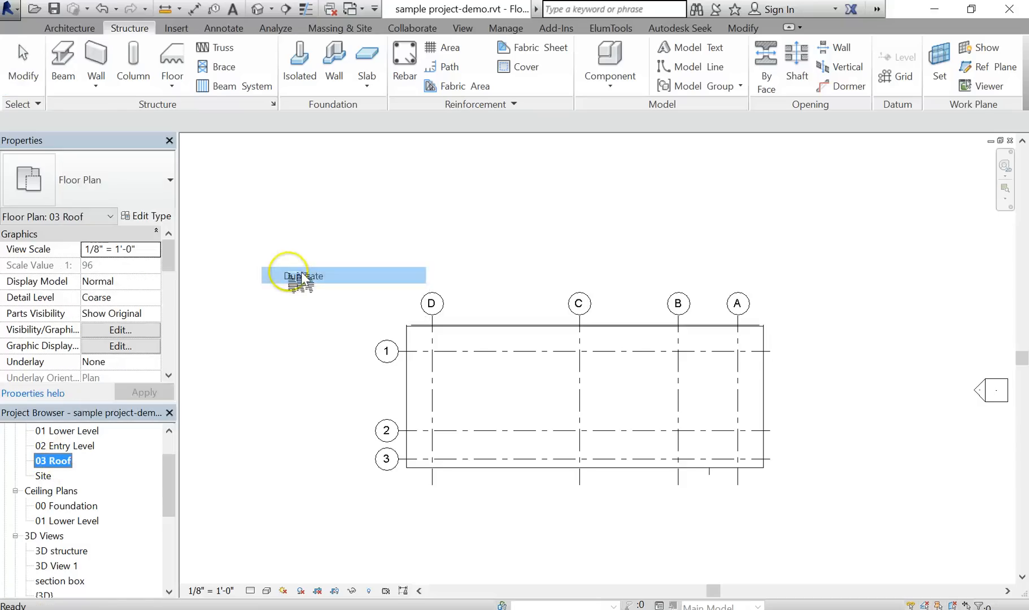
pyautogui.rightClick(85, 477)
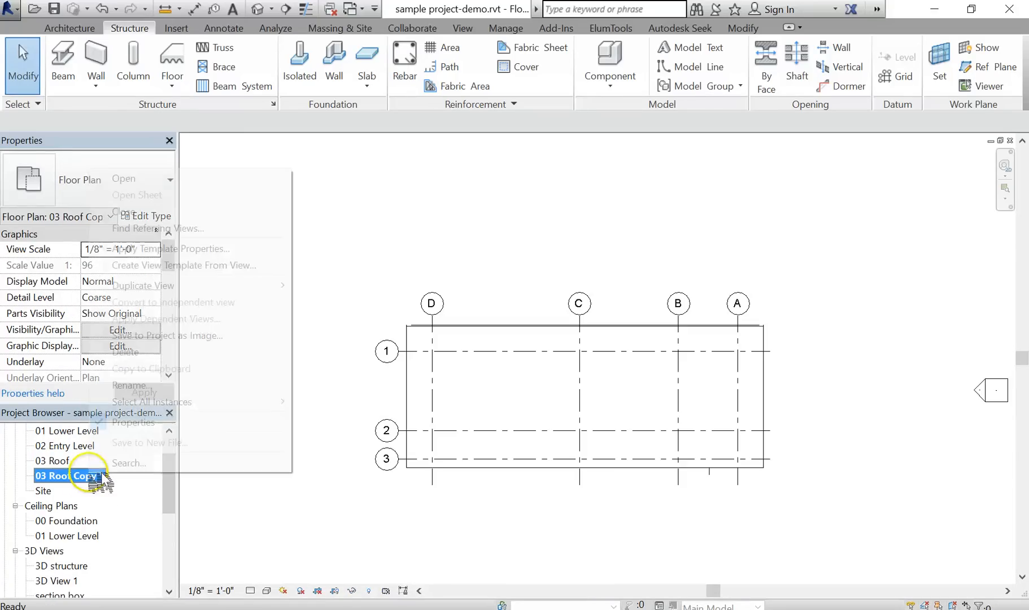
pyautogui.click(171, 386)
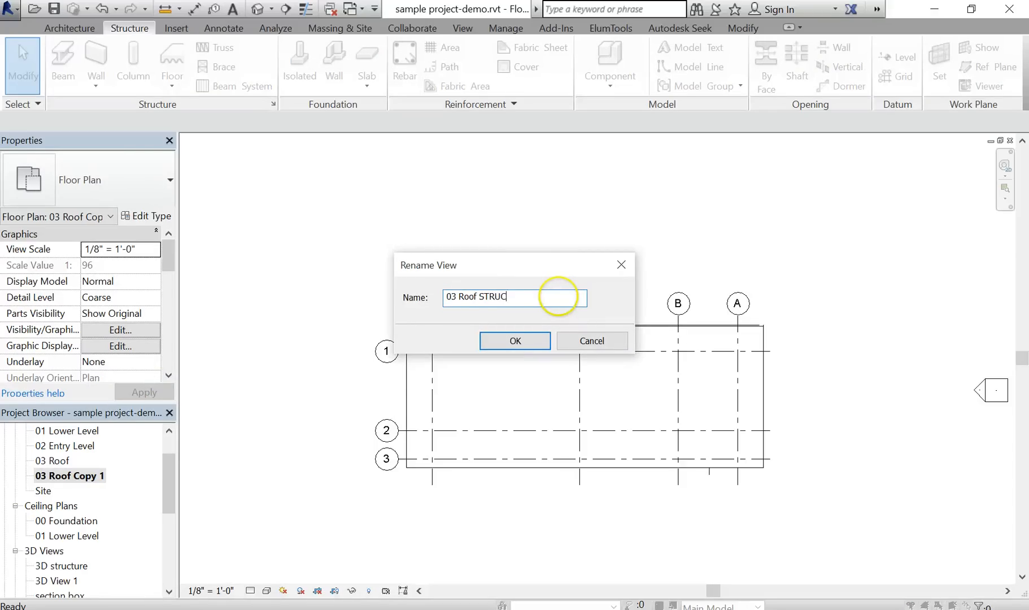
pyautogui.press('Return')
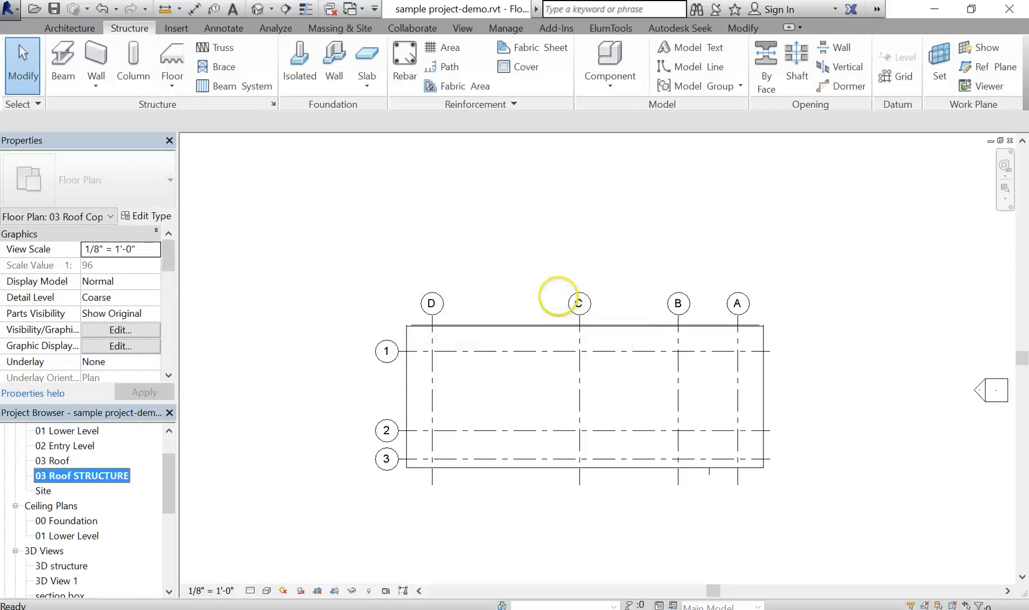
pyautogui.click(628, 347)
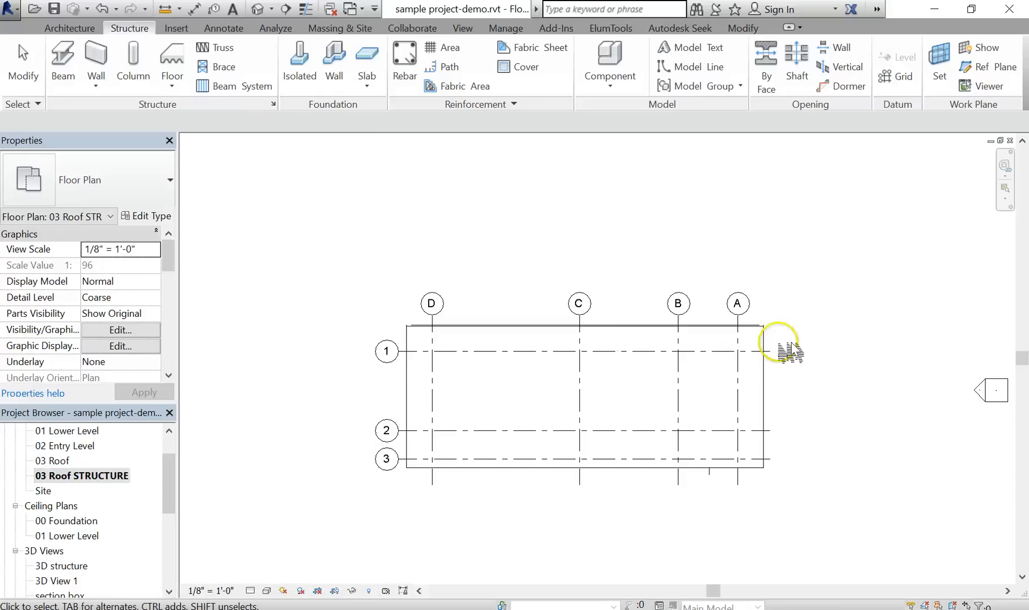
pyautogui.scroll(-1, 847, 350)
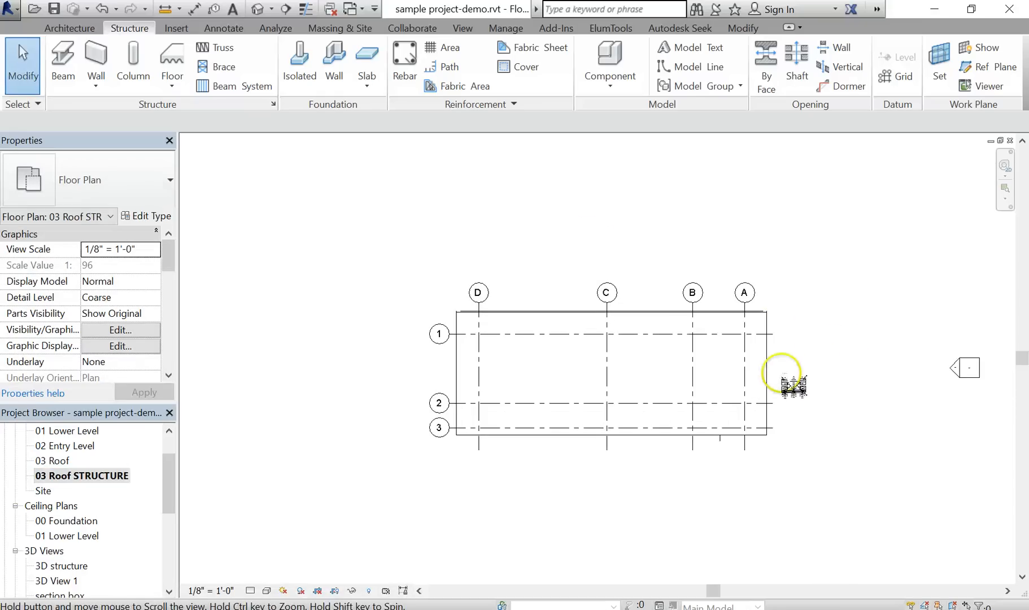
pyautogui.moveTo(792, 379); pyautogui.dragTo(752, 390, button='middle')
pyautogui.scroll(1, 530, 298)
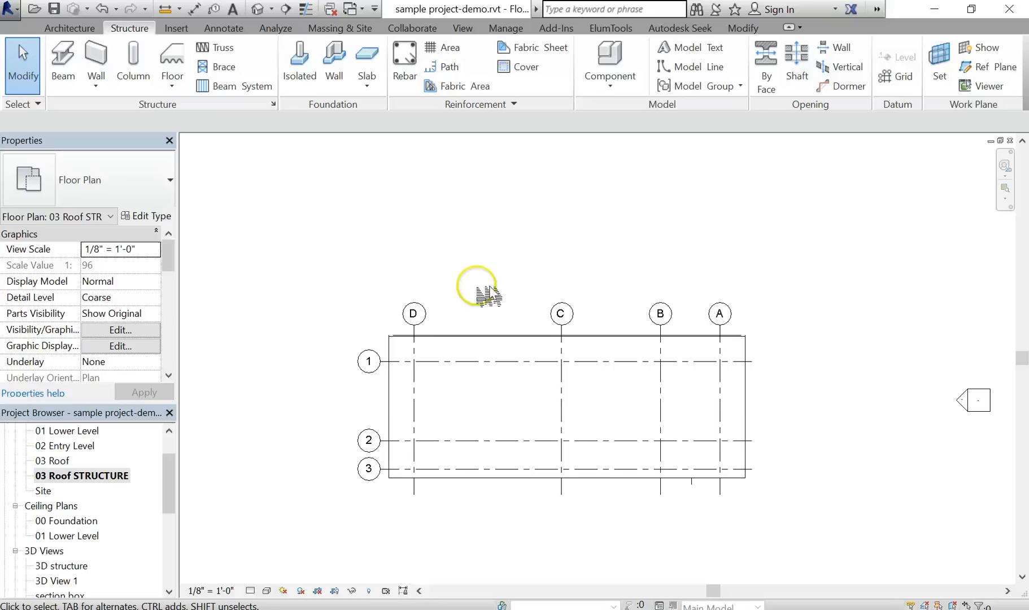
# Step: Open the visibility/graphic overrides of the 03 Roof STRUCTURE plan and turn off all model categories
pyautogui.click(88, 183)
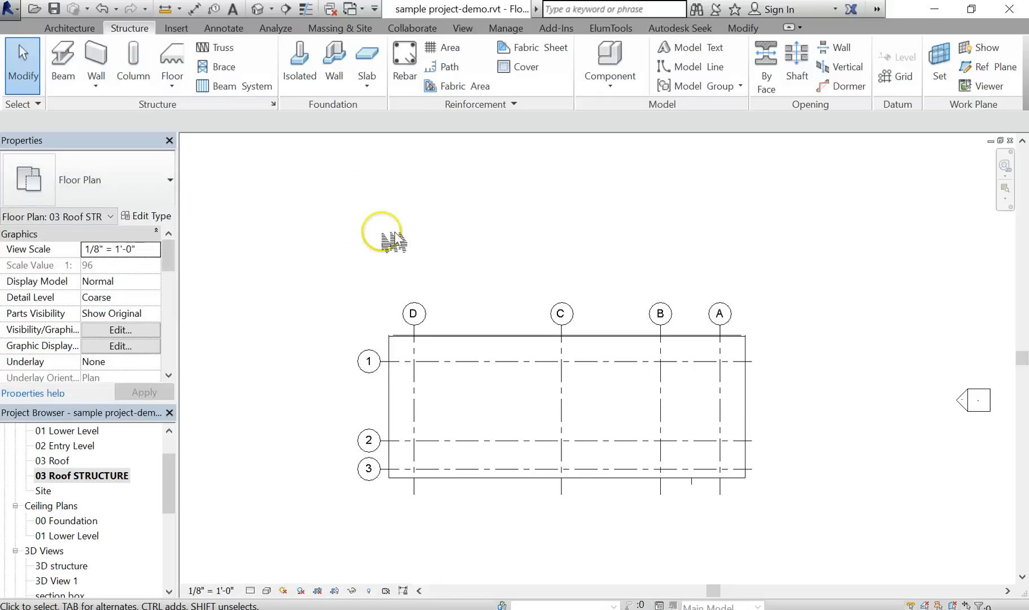
pyautogui.press('v')
pyautogui.press('g')
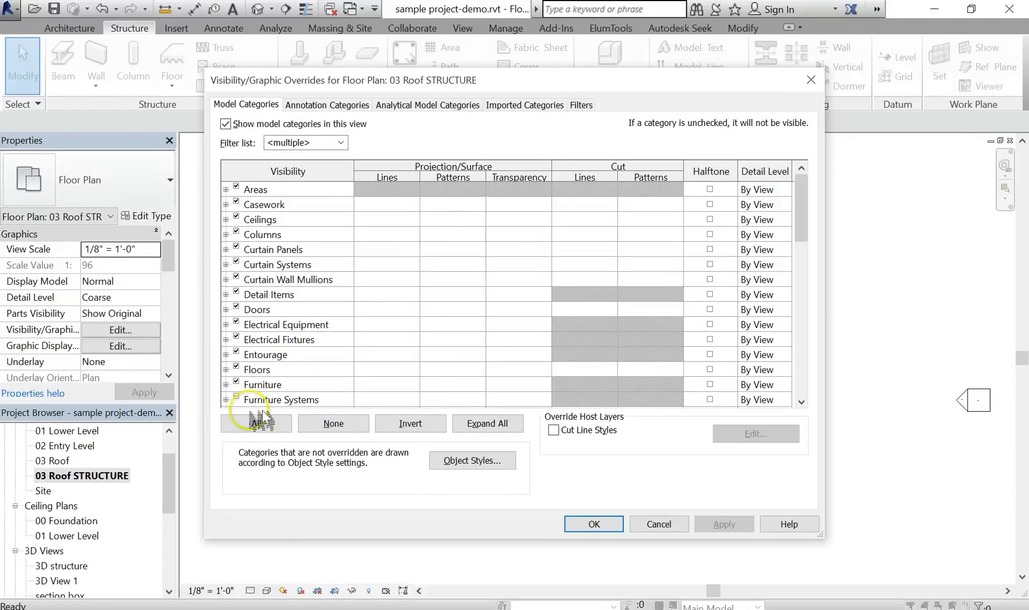
pyautogui.click(258, 421)
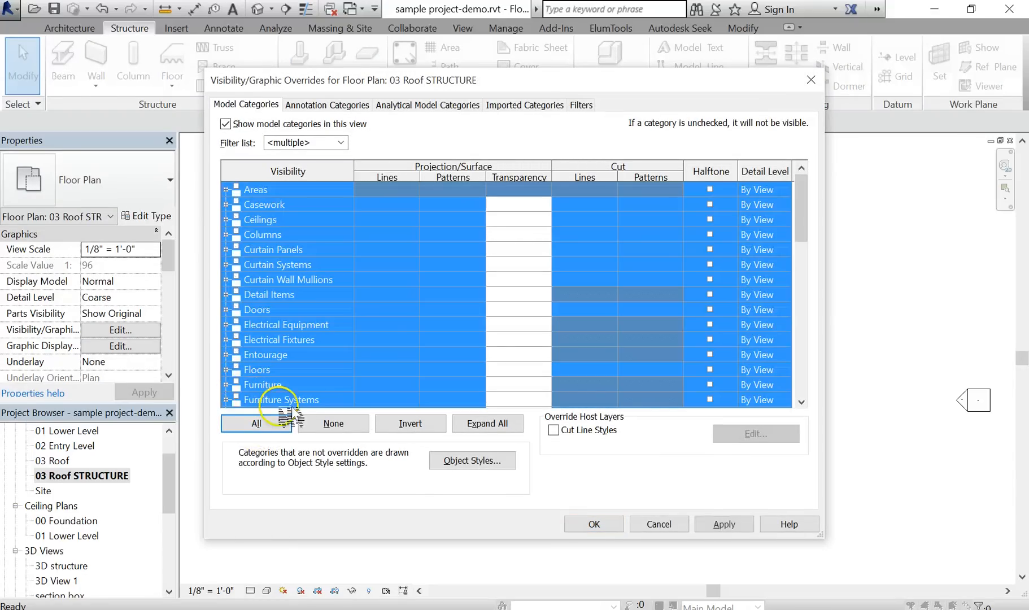
pyautogui.click(343, 425)
# Step: Turn on the visibility of all structural categories from Structural Area Reinforcement to Structural Trusses and apply the overrides
pyautogui.scroll(-3, 324, 384)
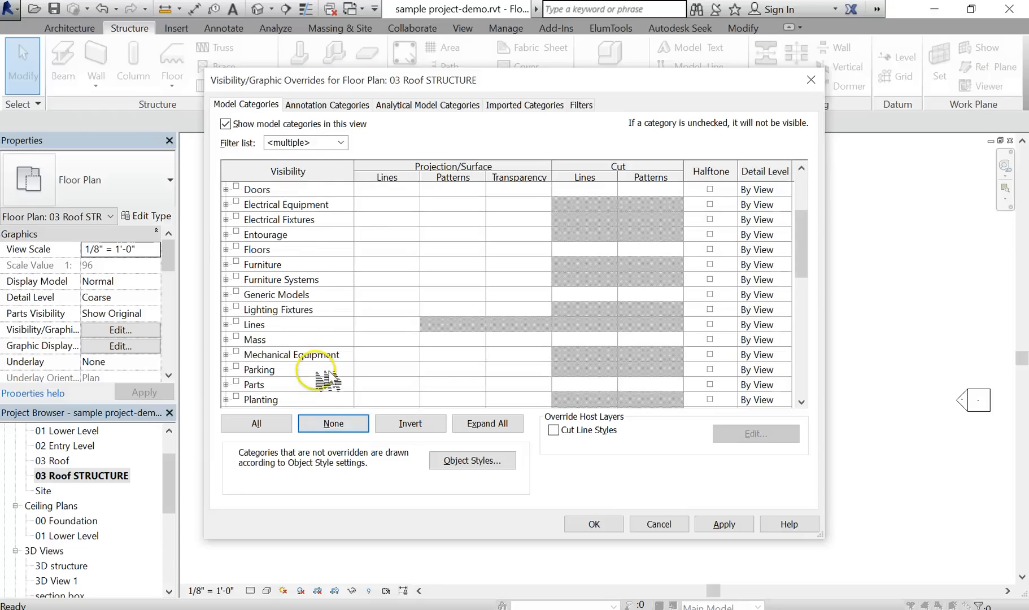
pyautogui.scroll(-3, 299, 345)
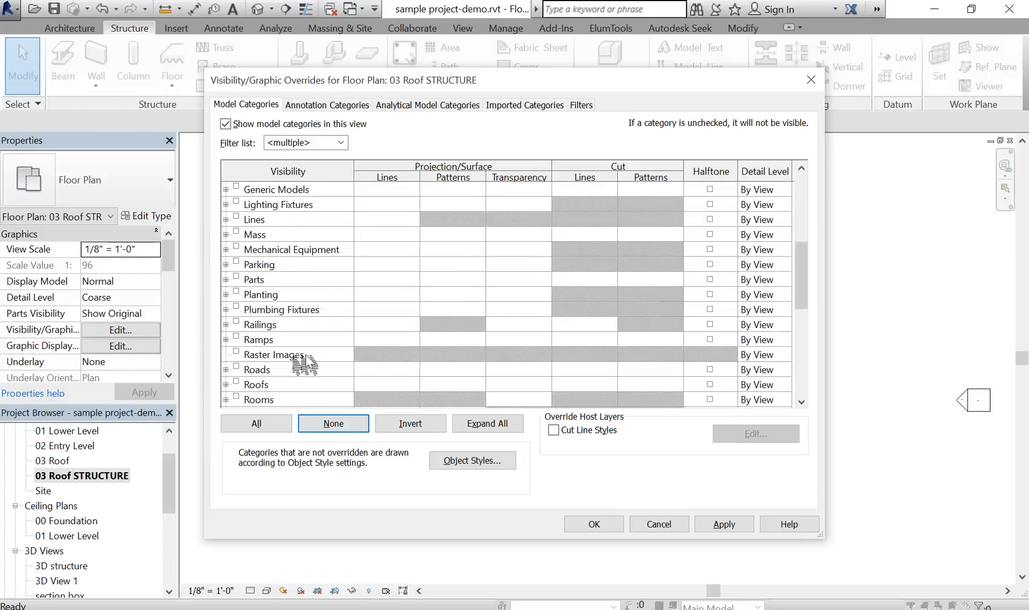
pyautogui.scroll(3, 311, 358)
pyautogui.scroll(-8, 302, 362)
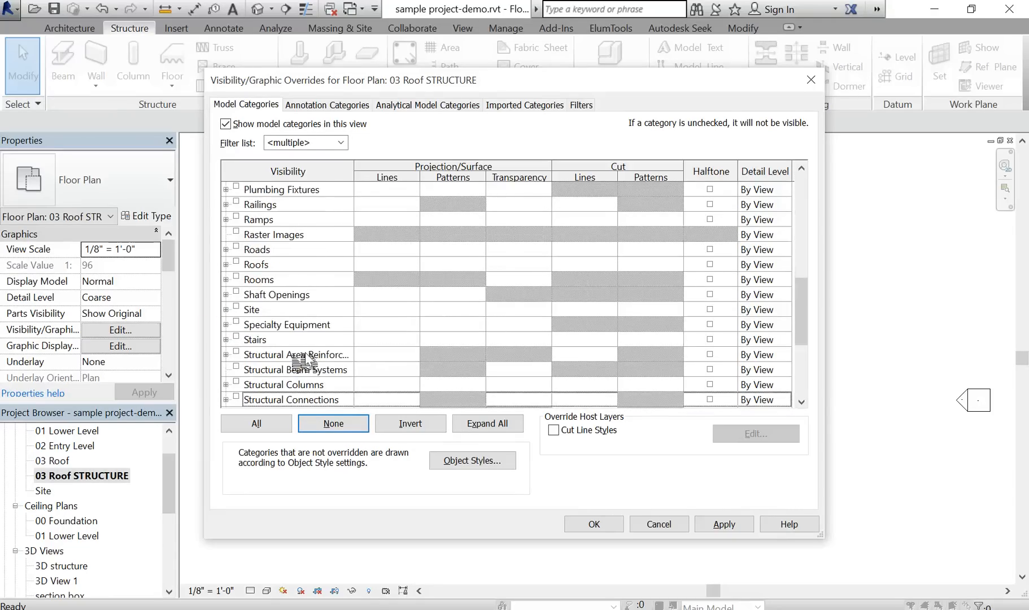
pyautogui.click(263, 297)
pyautogui.click(267, 235)
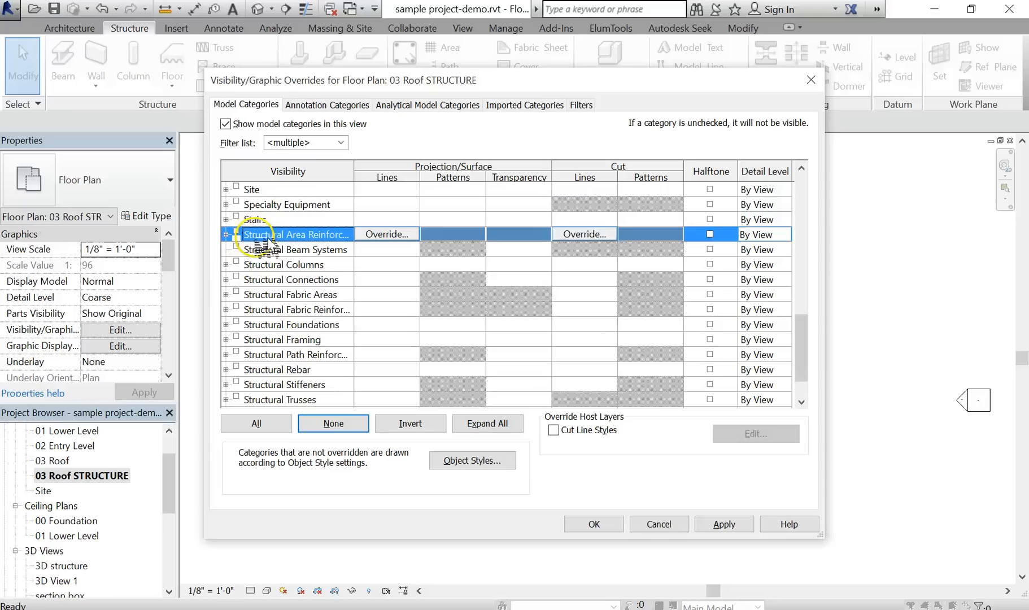
pyautogui.keyDown('shift'); pyautogui.click(283, 400); pyautogui.keyUp('shift')
pyautogui.scroll(-2, 282, 361)
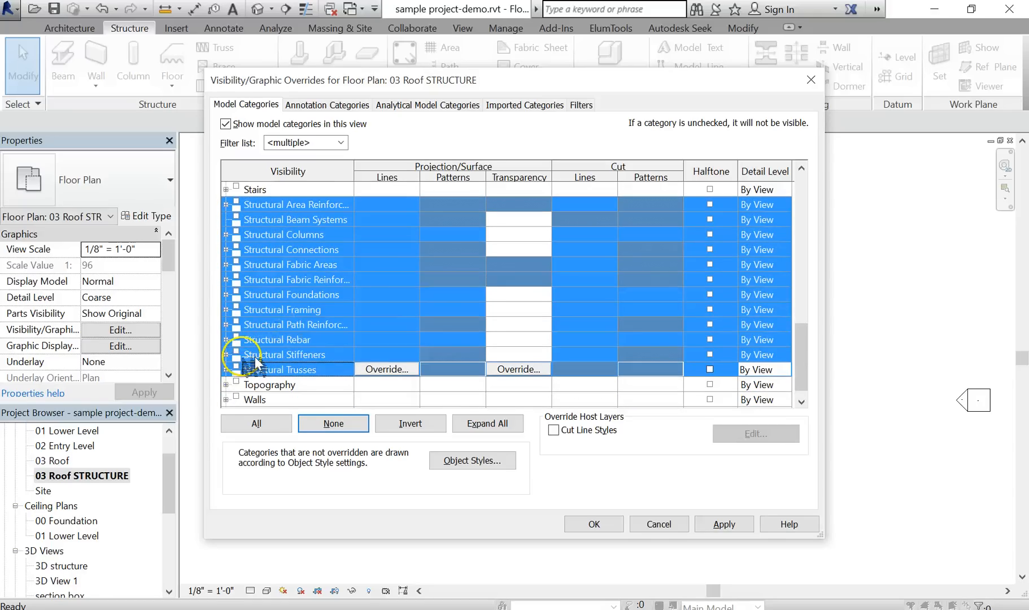
pyautogui.click(249, 358)
pyautogui.click(277, 370)
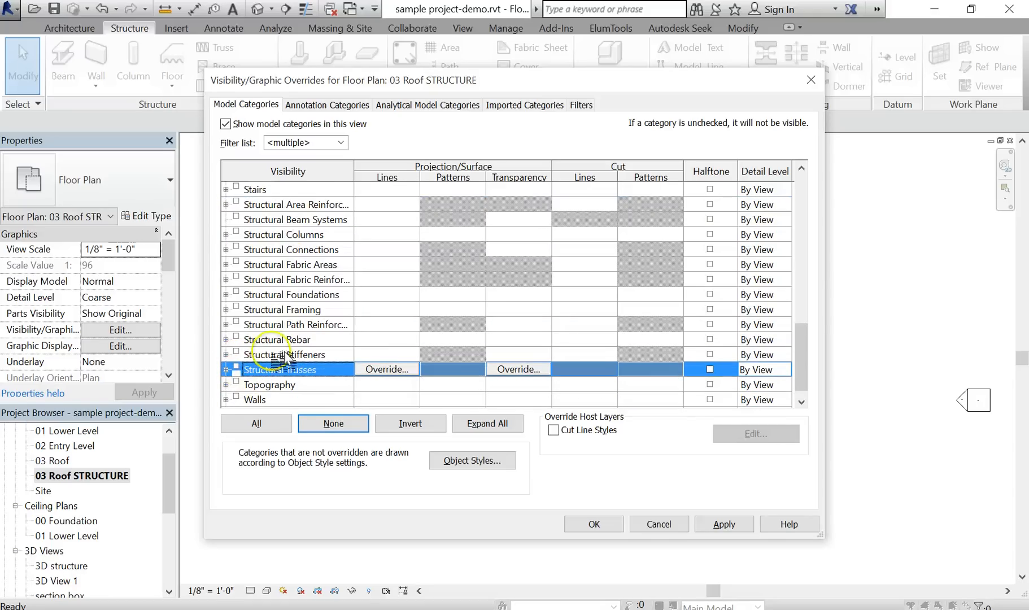
pyautogui.keyDown('shift'); pyautogui.click(261, 206); pyautogui.keyUp('shift')
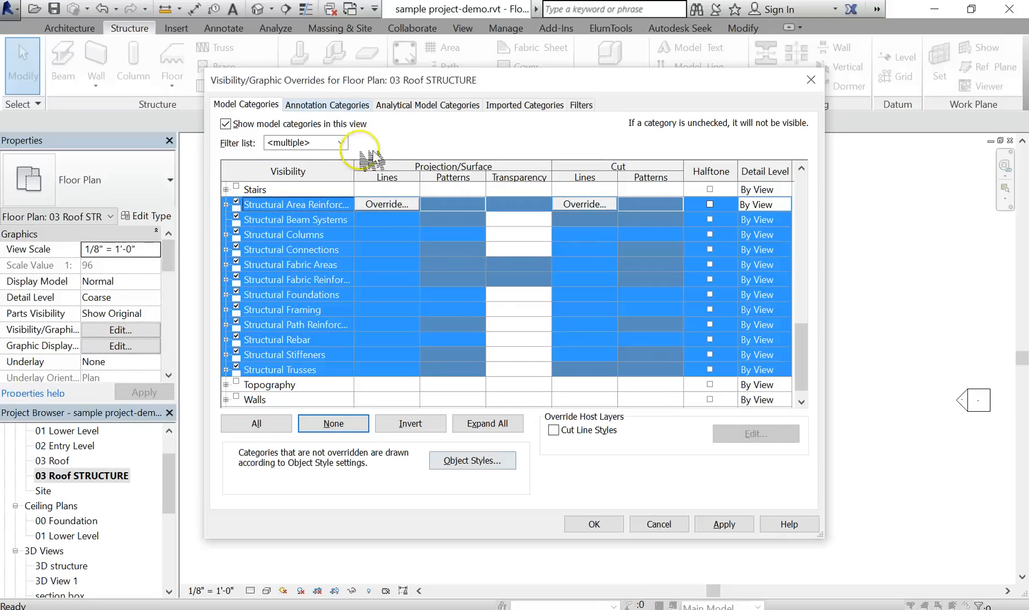
pyautogui.click(593, 524)
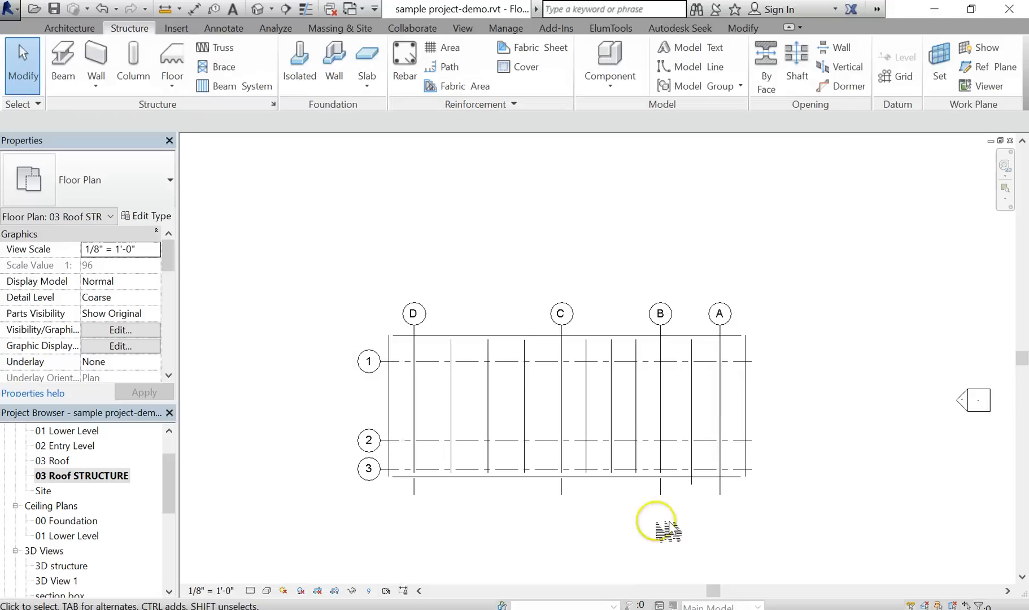
# Step: Examine the roof framing layout against the grids in the 03 Roof STRUCTURE plan
pyautogui.scroll(2, 785, 441)
pyautogui.moveTo(785, 441); pyautogui.dragTo(891, 425, button='middle')
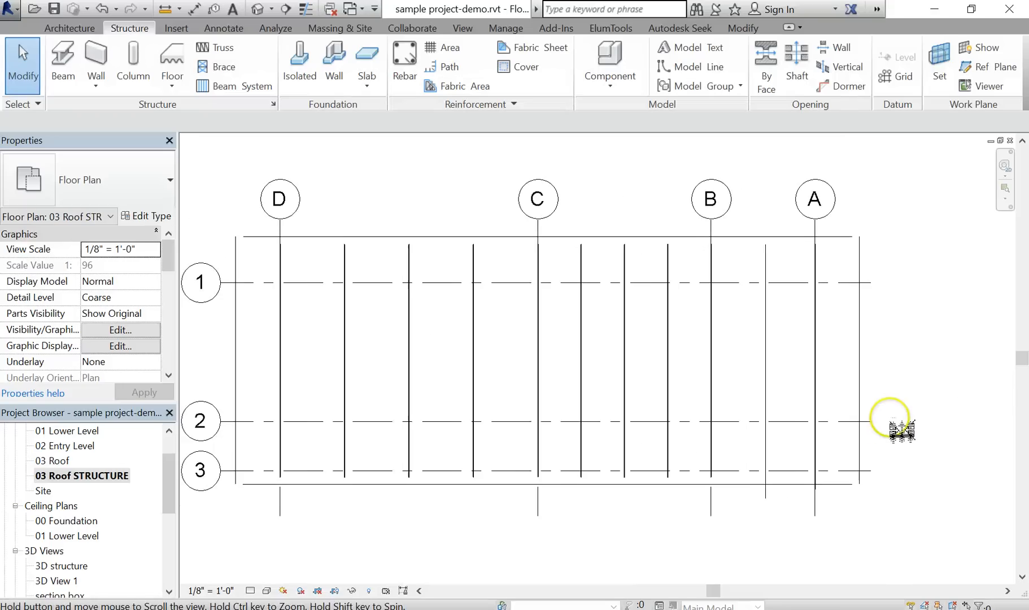
pyautogui.scroll(-1, 847, 409)
pyautogui.moveTo(809, 409); pyautogui.dragTo(779, 400, button='middle')
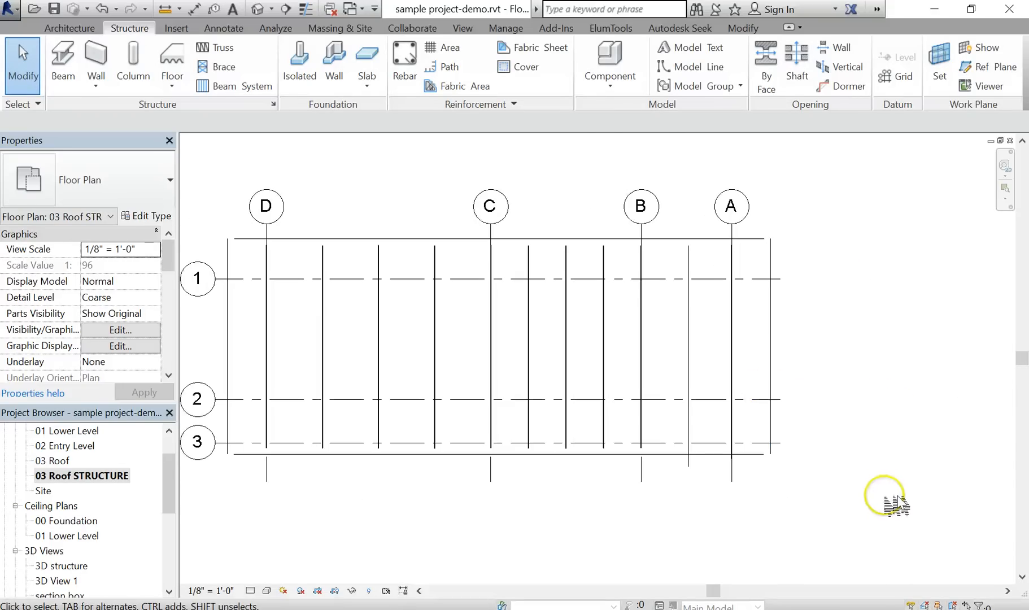
pyautogui.scroll(-1, 888, 486)
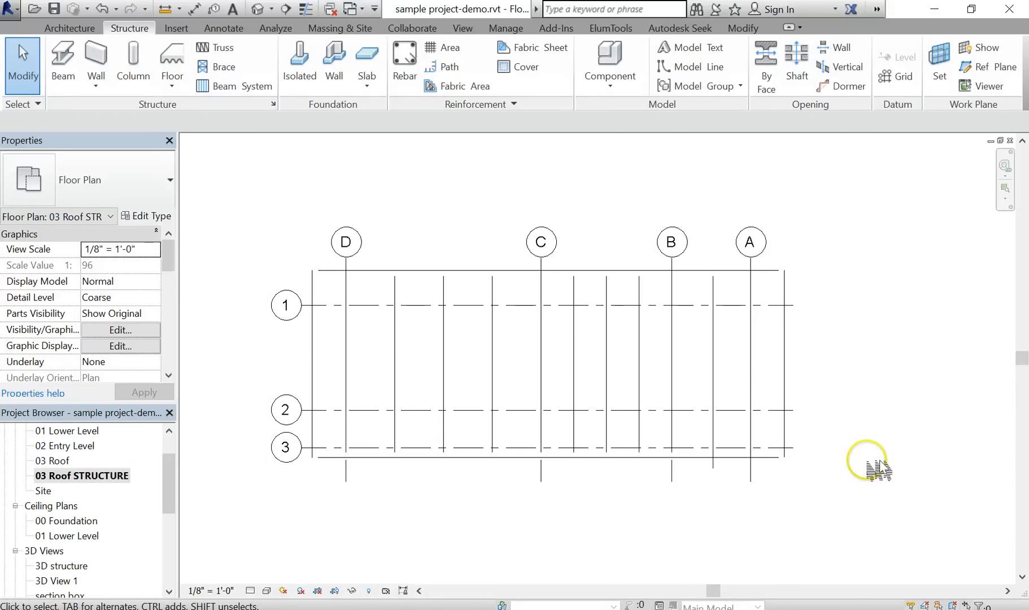
pyautogui.scroll(1, 628, 515)
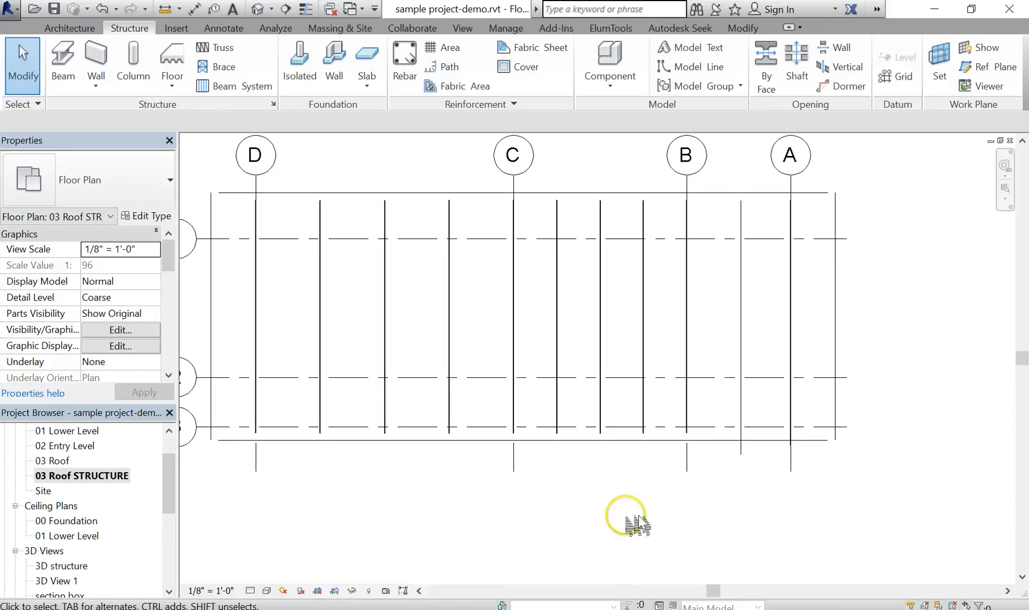
pyautogui.moveTo(628, 517); pyautogui.dragTo(637, 546, button='middle')
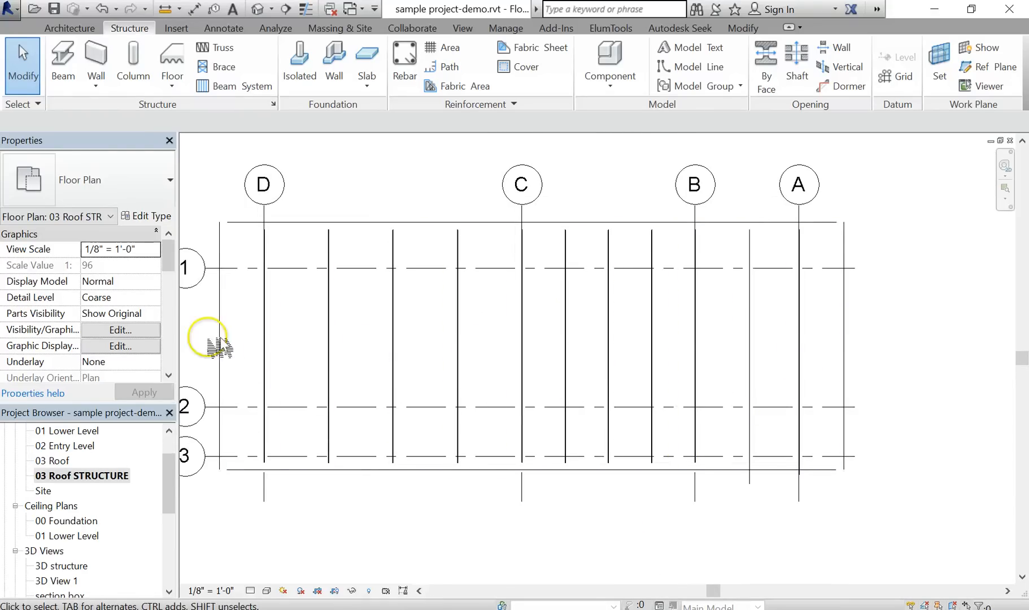
pyautogui.scroll(-1, 915, 333)
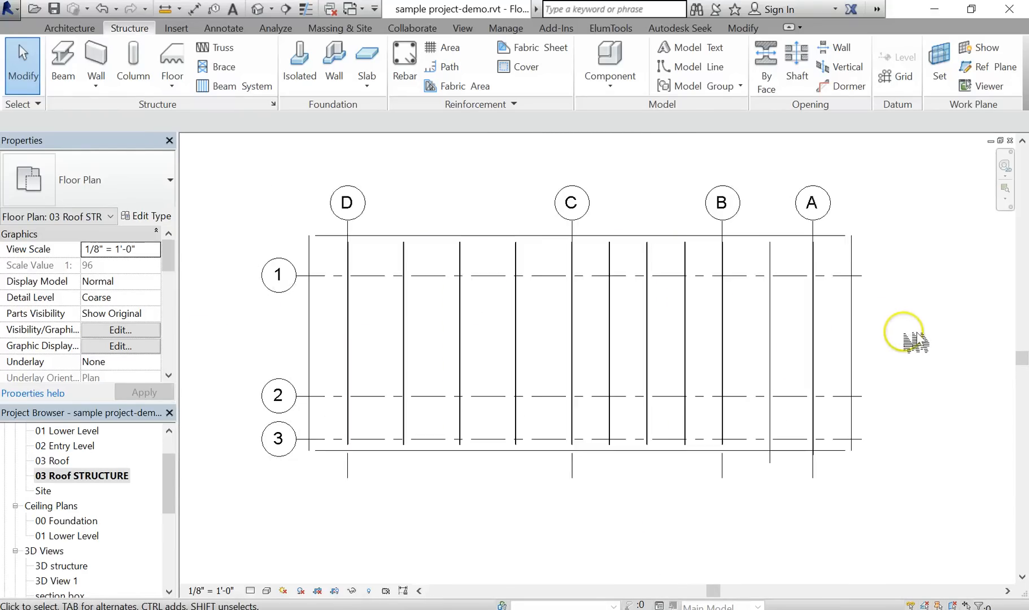
pyautogui.moveTo(915, 335); pyautogui.dragTo(845, 334, button='middle')
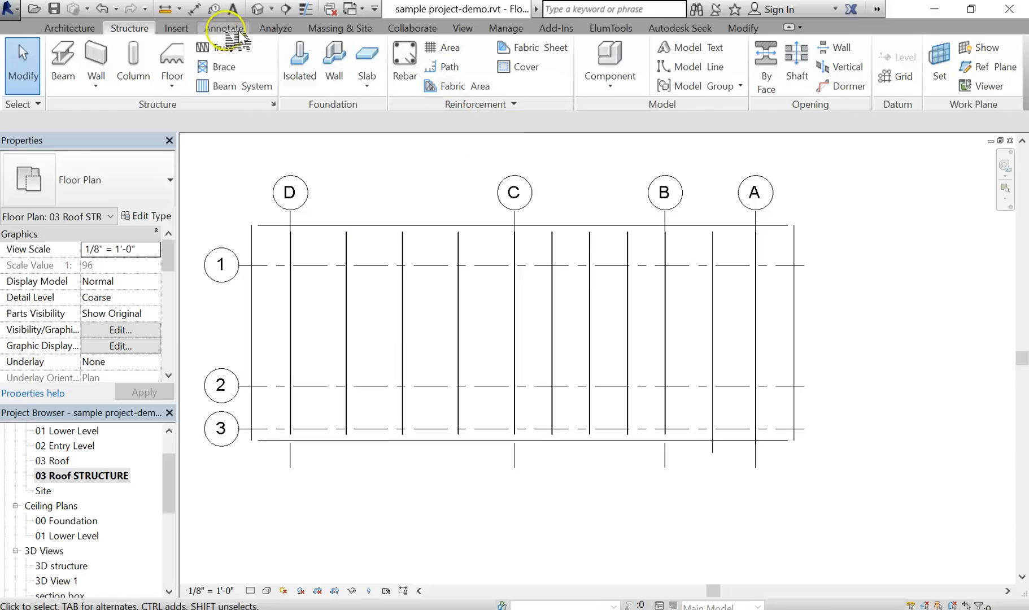
# Step: Tag by category, without leaders, the framing members parallel to the lettered grids, from the outer edge beyond grid D through grid C
pyautogui.click(224, 28)
pyautogui.click(624, 68)
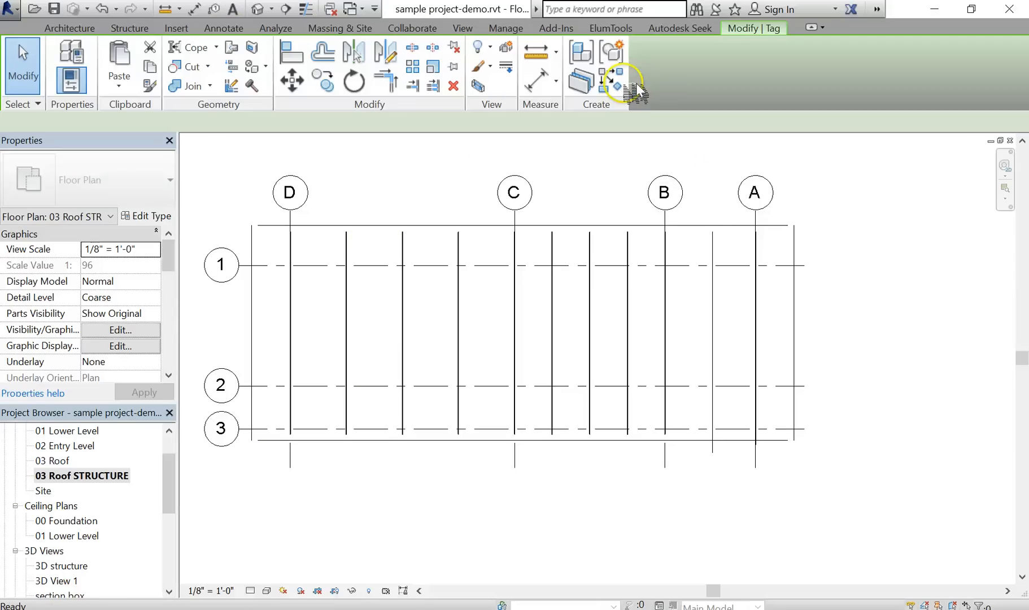
pyautogui.scroll(3, 562, 339)
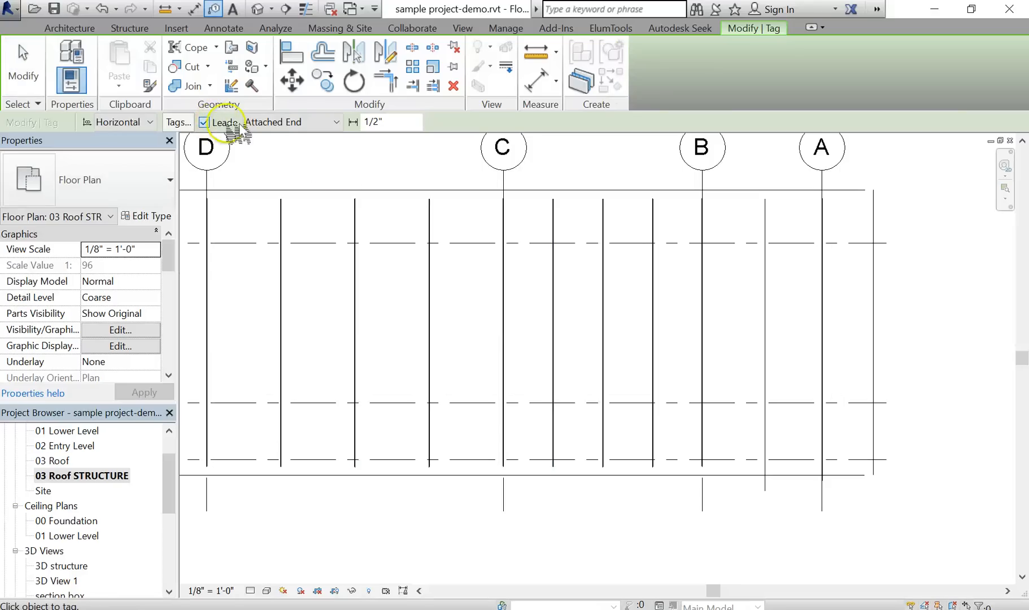
pyautogui.click(204, 122)
pyautogui.scroll(-1, 247, 331)
pyautogui.moveTo(248, 331); pyautogui.dragTo(450, 310, button='middle')
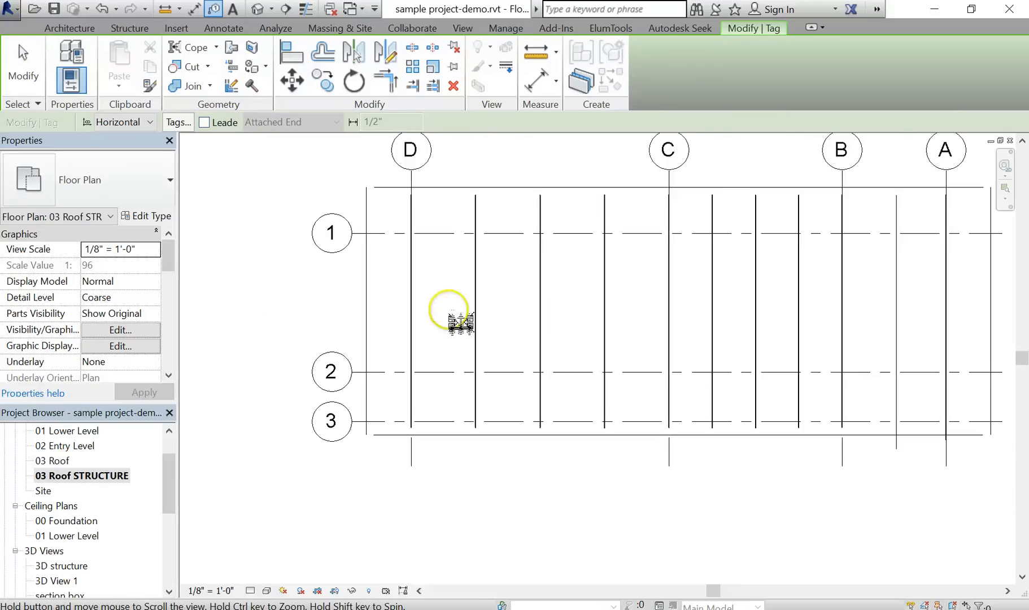
pyautogui.scroll(1, 451, 310)
pyautogui.click(362, 307)
pyautogui.click(403, 310)
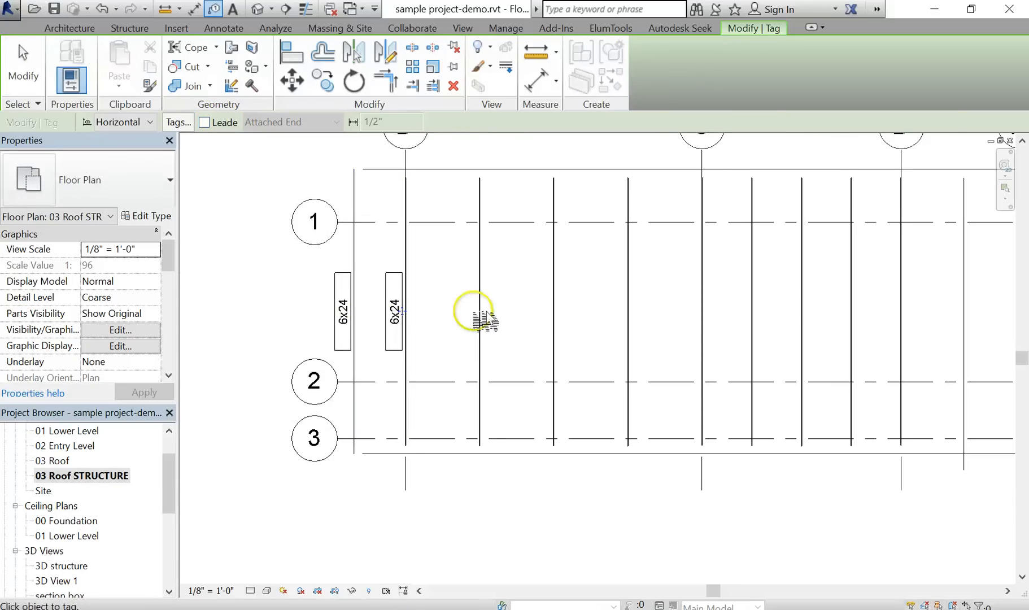
pyautogui.click(489, 319)
pyautogui.click(553, 319)
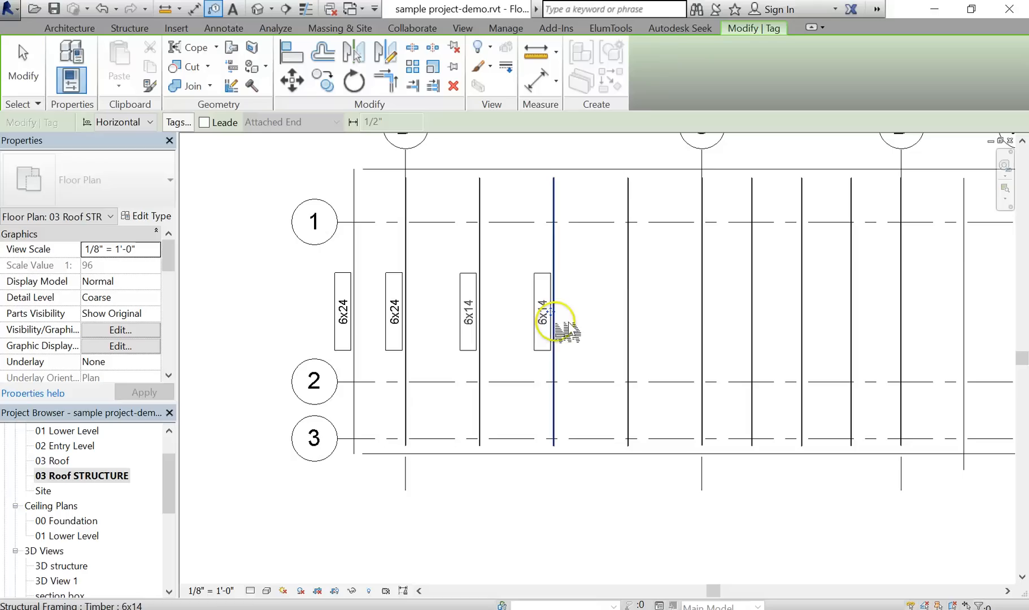
pyautogui.click(627, 316)
pyautogui.click(712, 319)
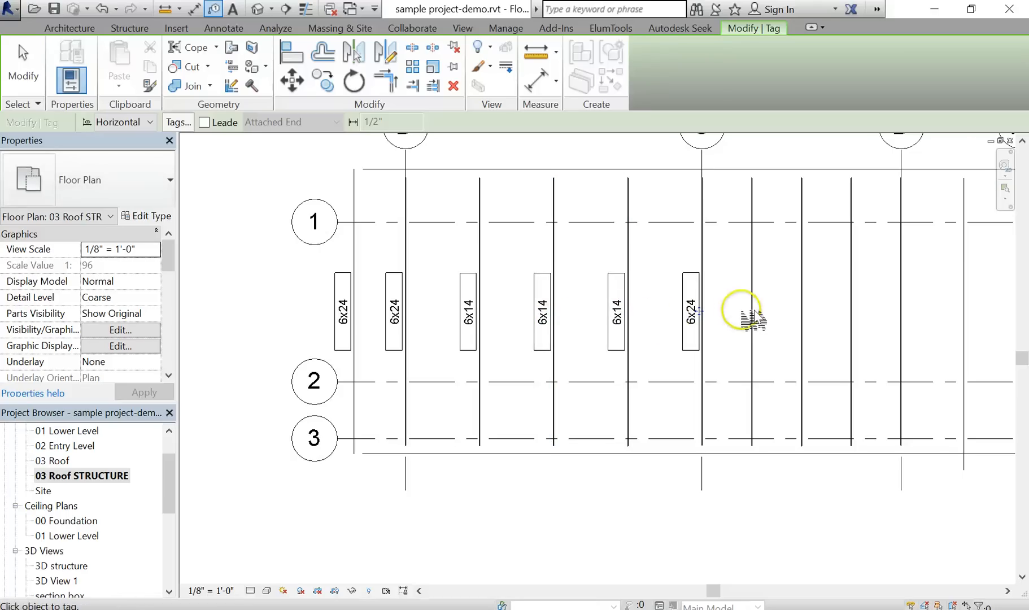
# Step: Tag the remaining parallel framing members after grid C, through grids B and A to the outer edge beam
pyautogui.click(760, 313)
pyautogui.click(807, 319)
pyautogui.click(856, 315)
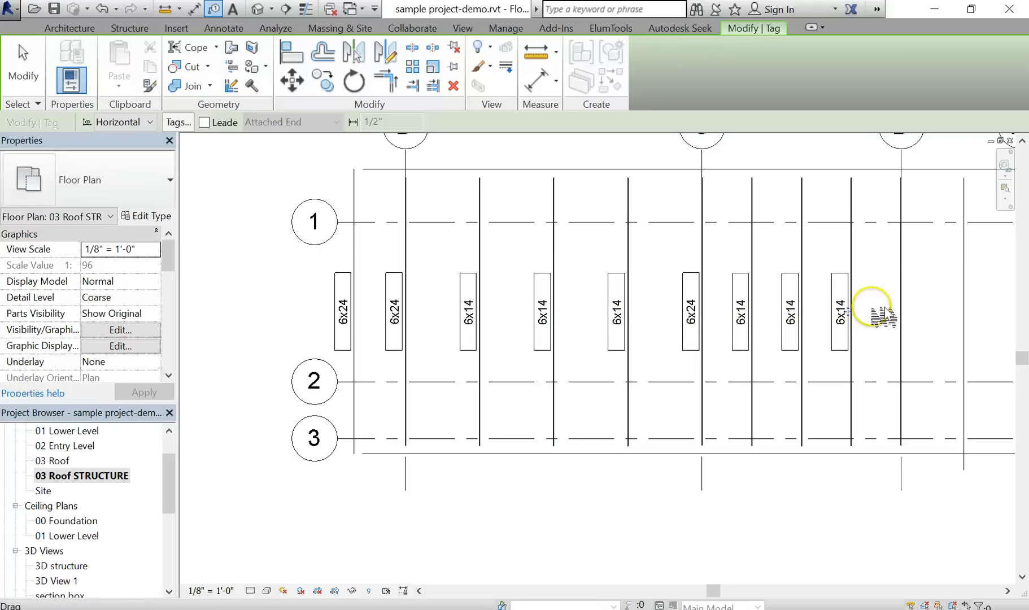
pyautogui.click(908, 312)
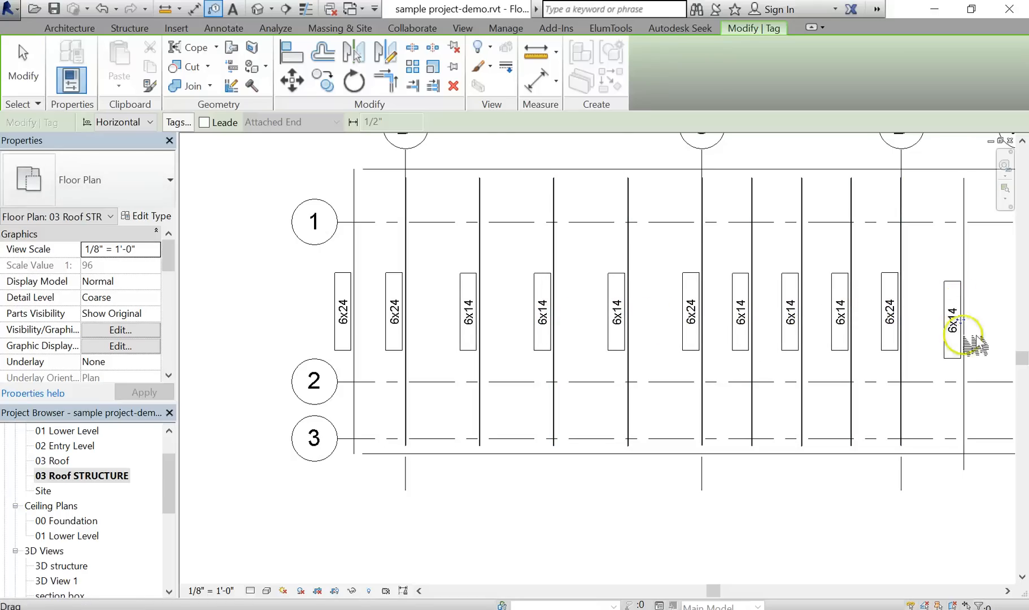
pyautogui.moveTo(949, 351); pyautogui.dragTo(684, 370, button='middle')
pyautogui.click(683, 370)
pyautogui.click(754, 336)
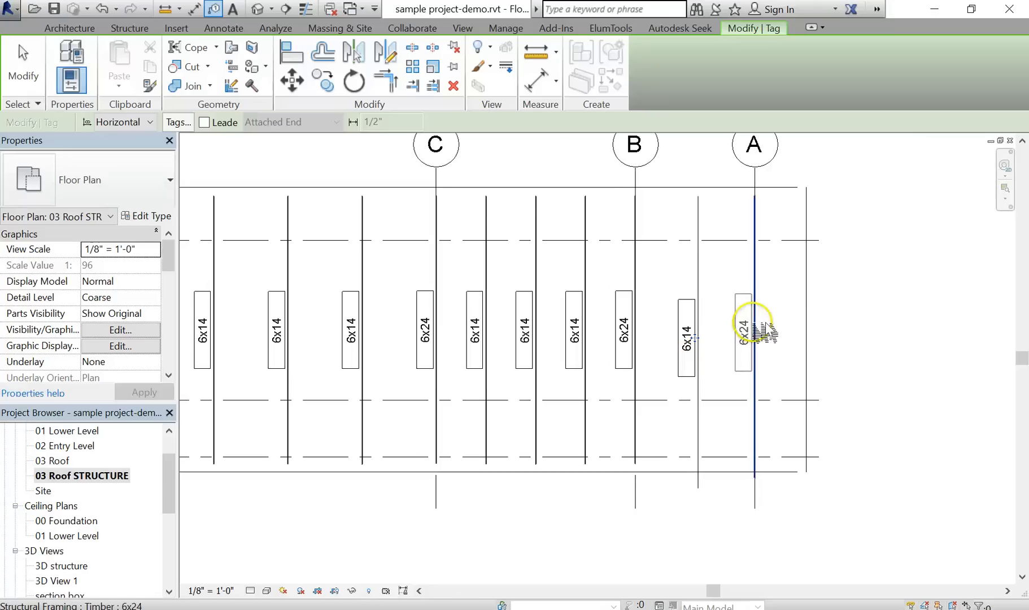
pyautogui.click(813, 334)
# Step: Review the tagged roof framing, then compare it with the 03 Roof plan and return to 03 Roof STRUCTURE
pyautogui.scroll(-2, 904, 356)
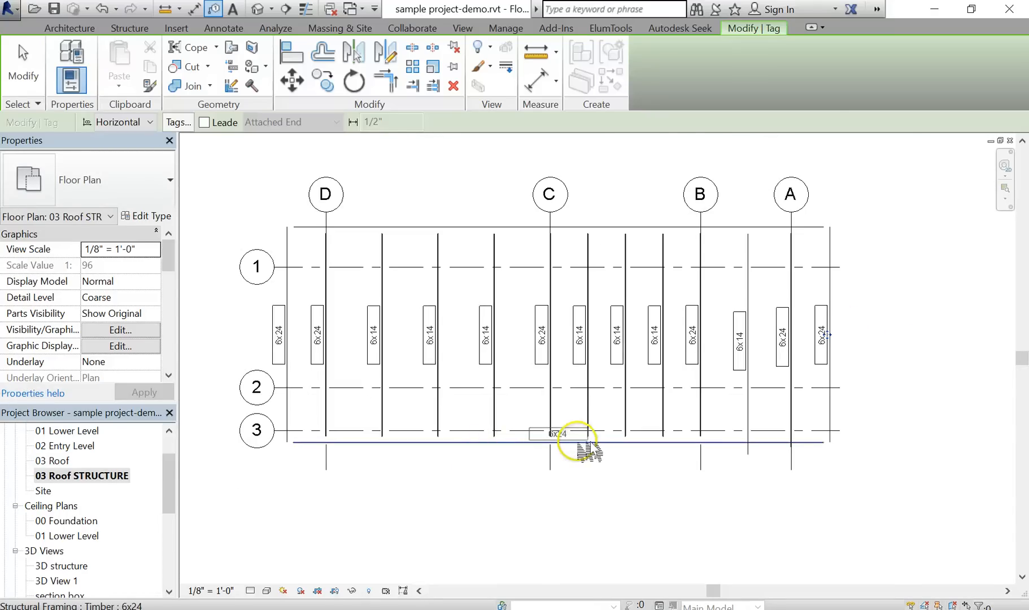
pyautogui.press('space')
pyautogui.scroll(-1, 638, 494)
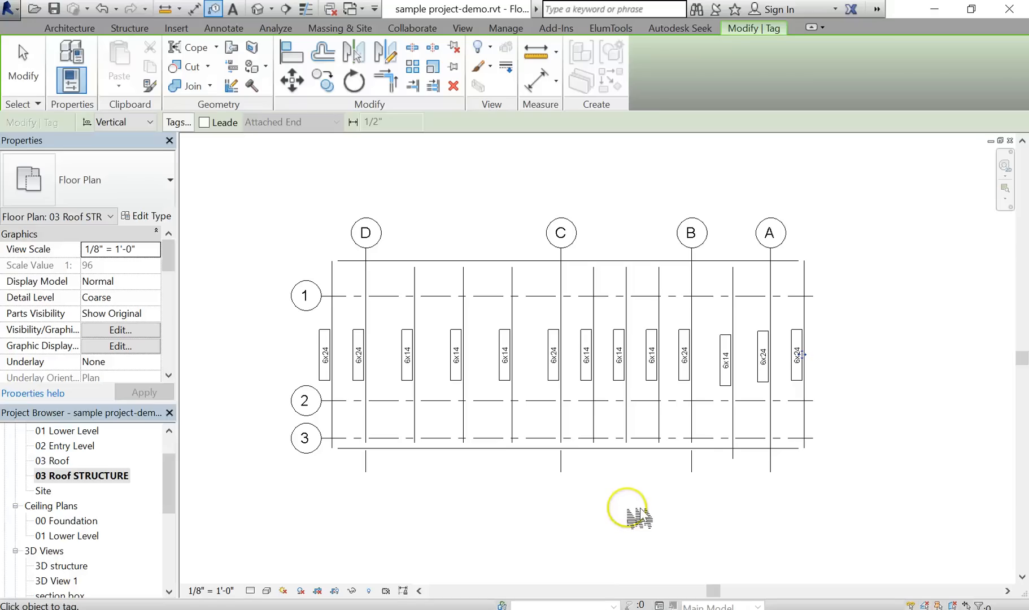
pyautogui.moveTo(655, 505); pyautogui.dragTo(686, 498, button='middle')
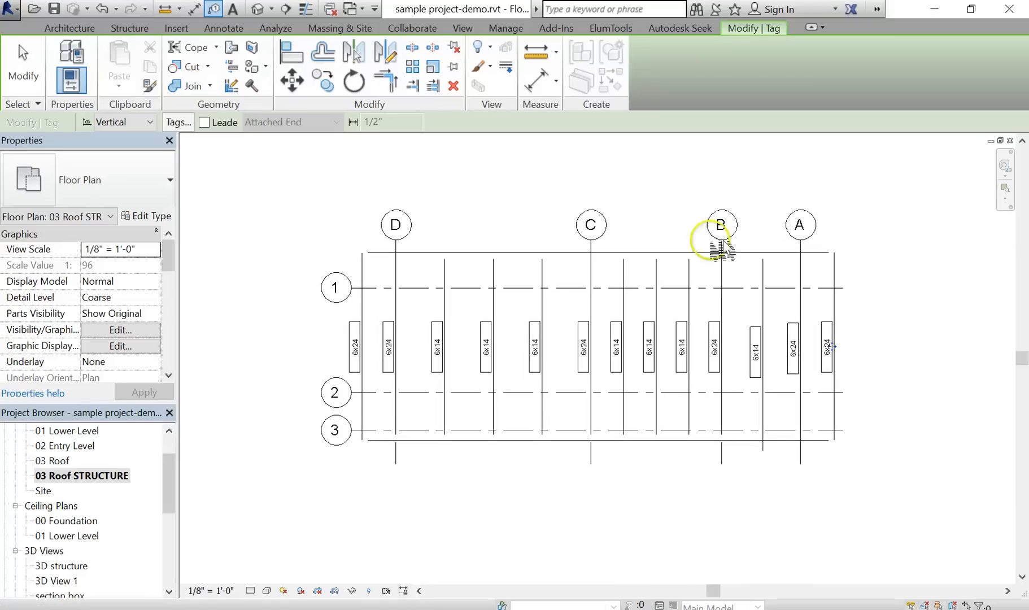
pyautogui.doubleClick(73, 461)
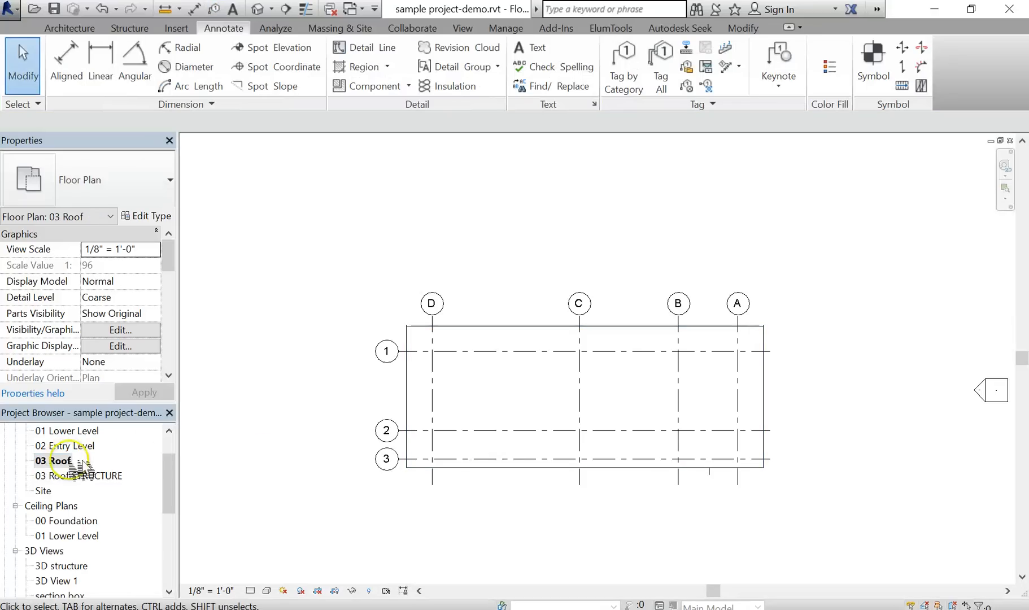
pyautogui.doubleClick(85, 476)
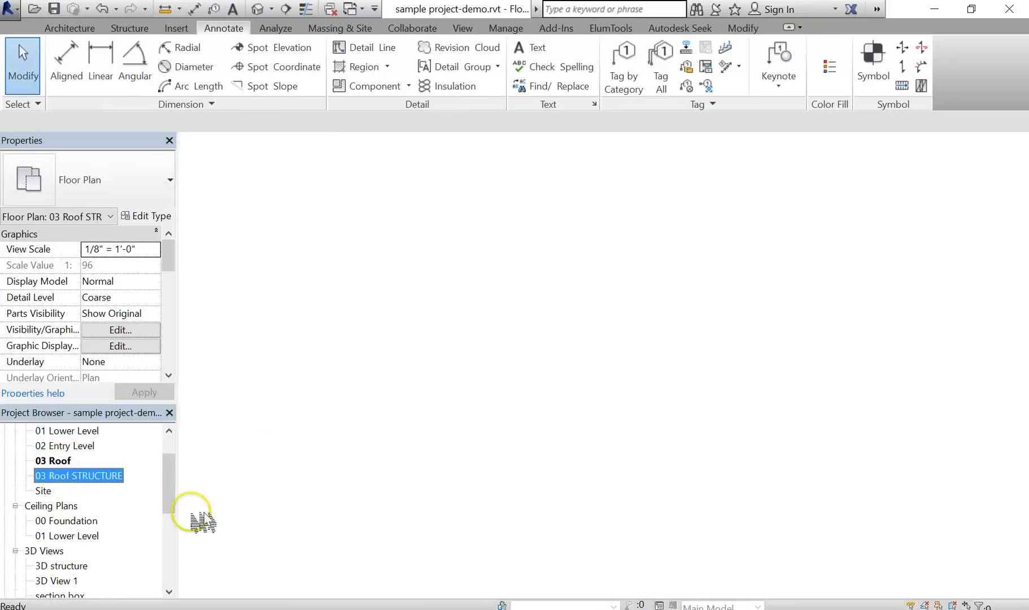